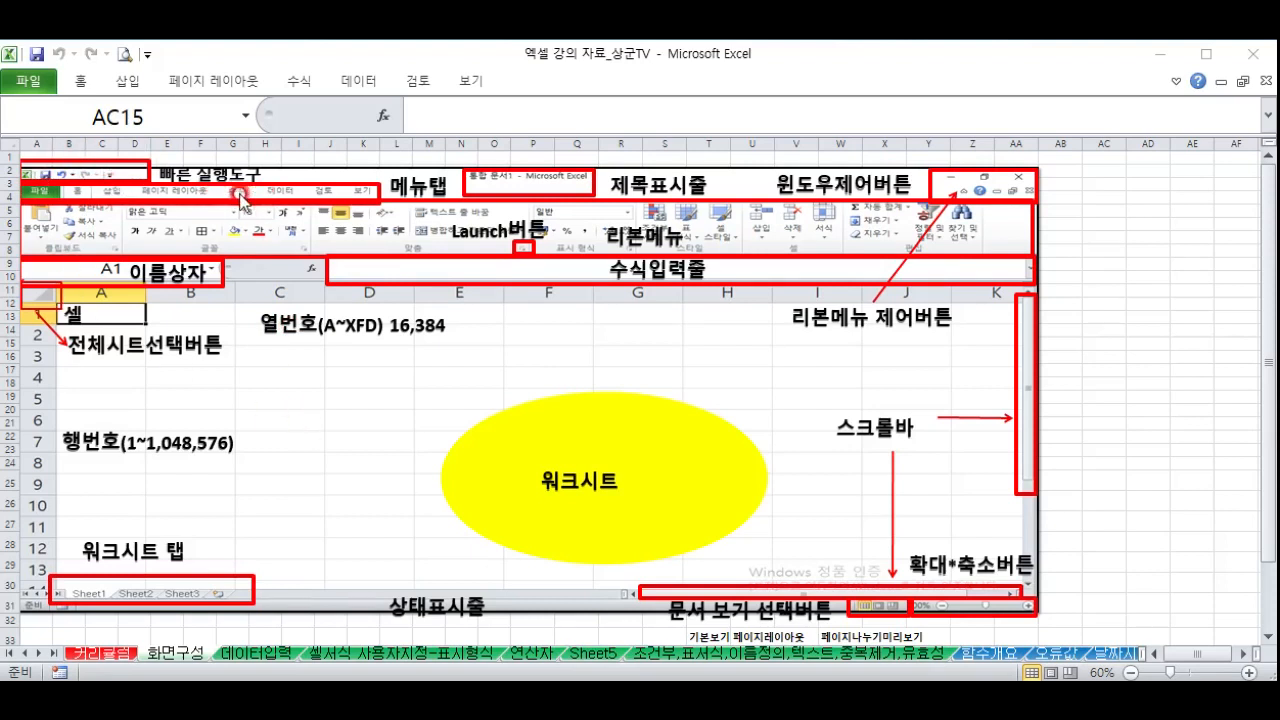
Examine the full list of all commands (모든 명령) available for the Quick Access Toolbar, closing the options without adding any
click(147, 60)
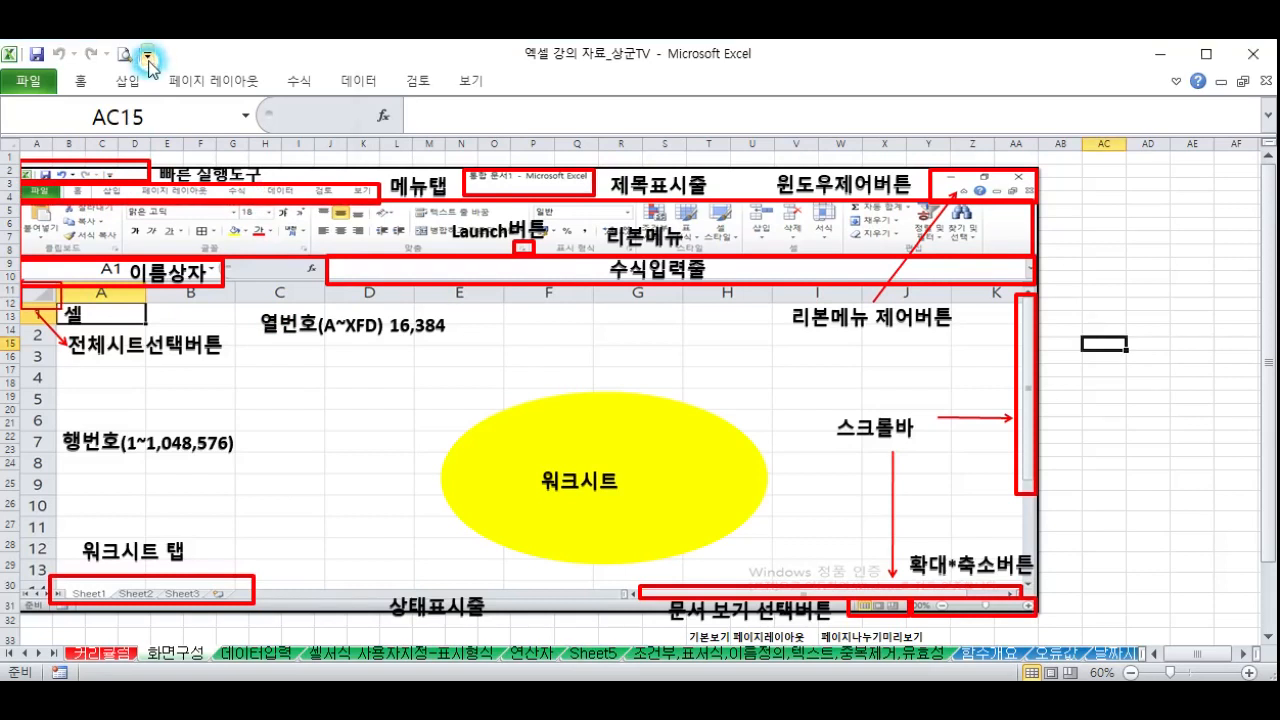
click(147, 58)
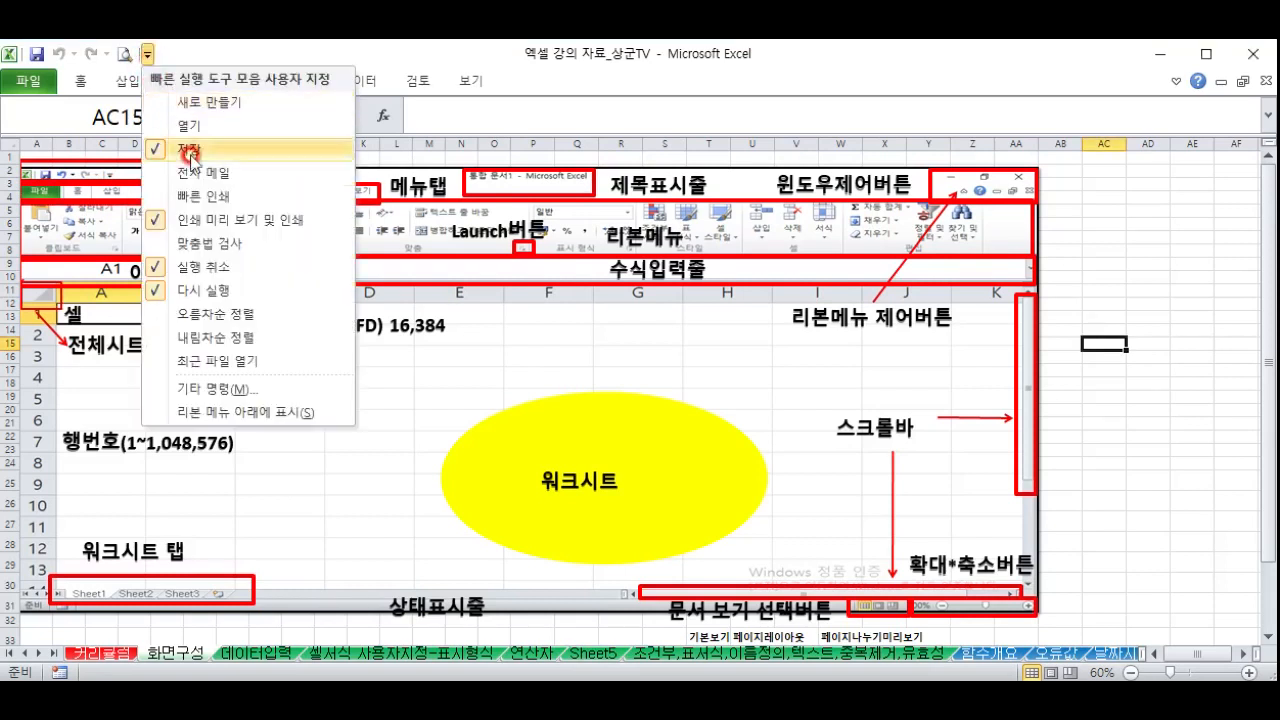
click(213, 387)
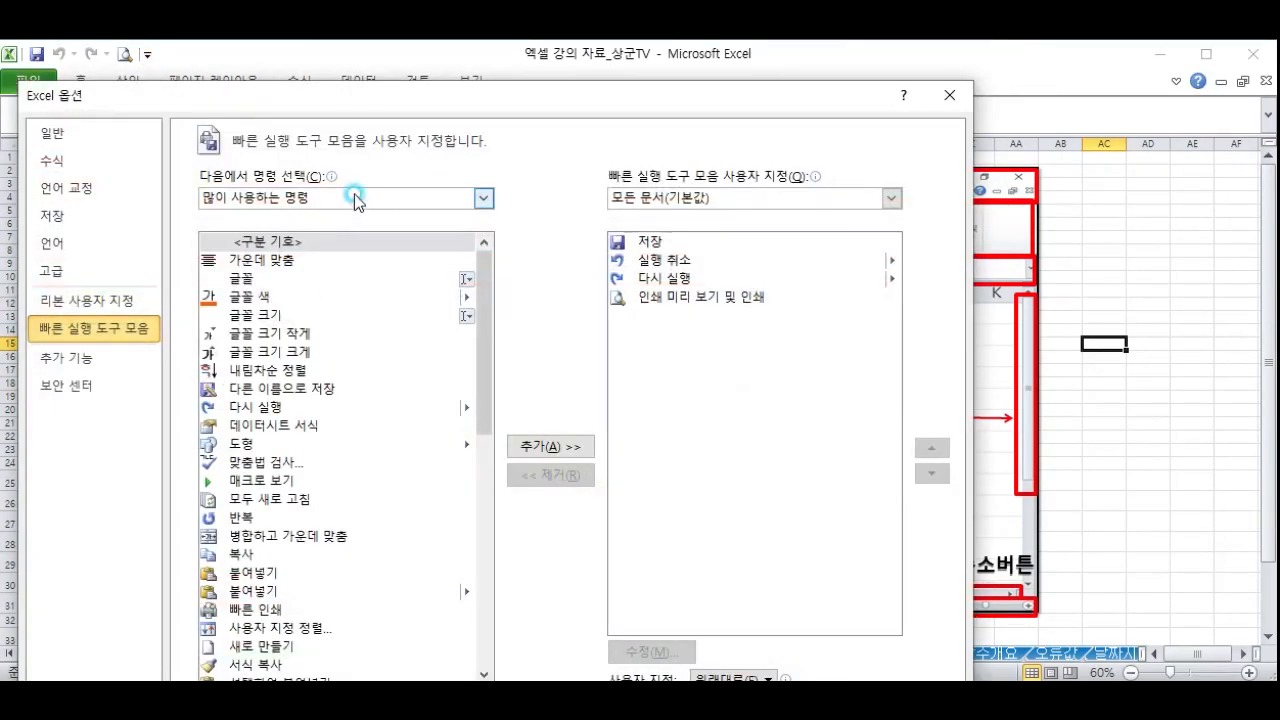
click(354, 196)
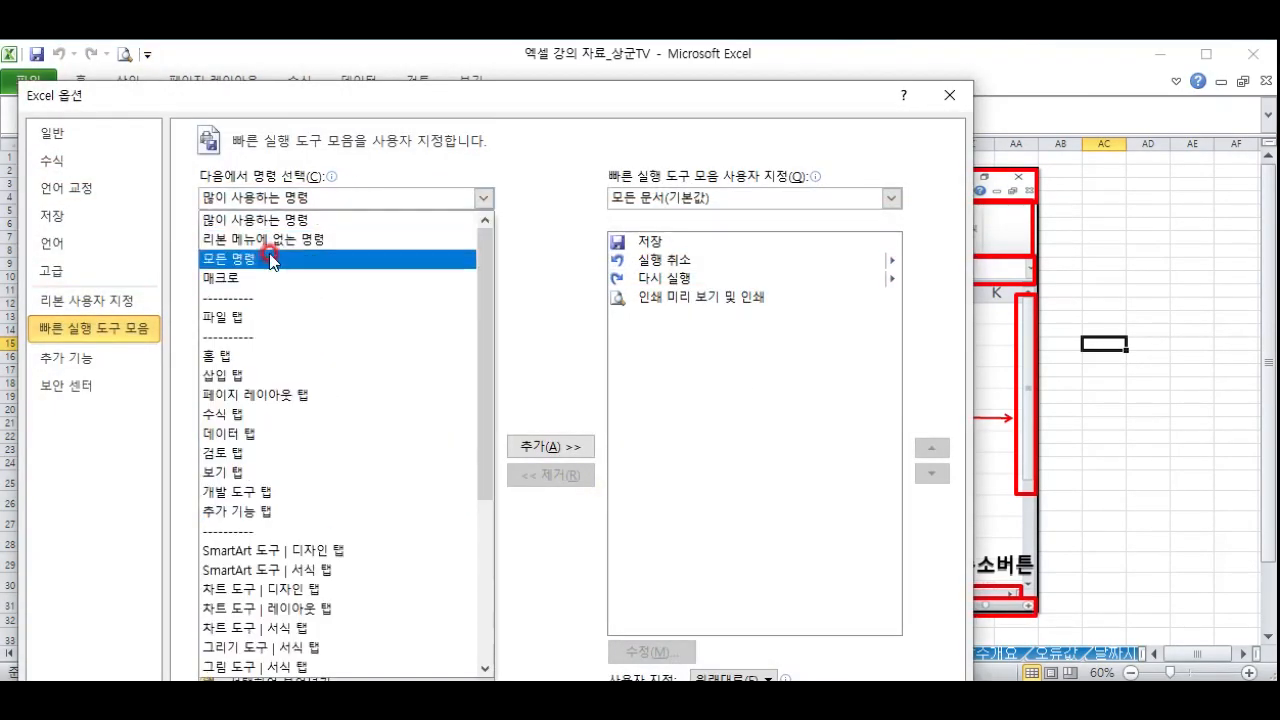
click(265, 258)
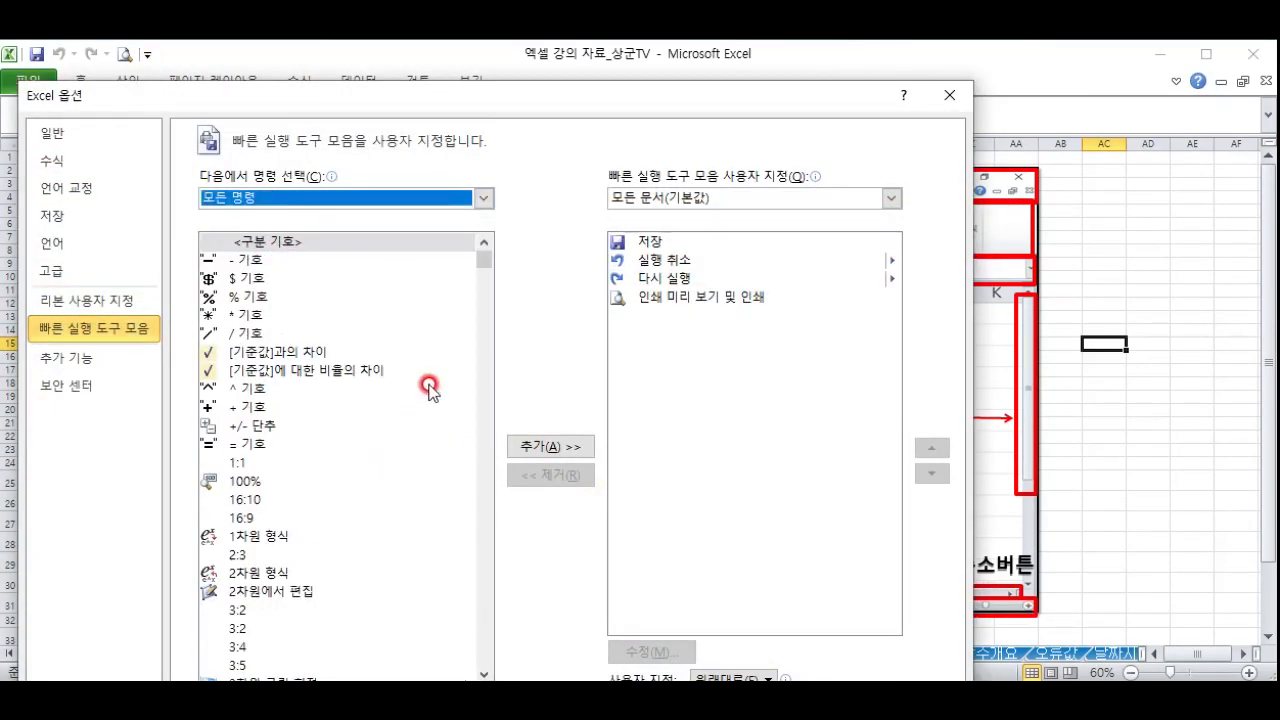
click(268, 500)
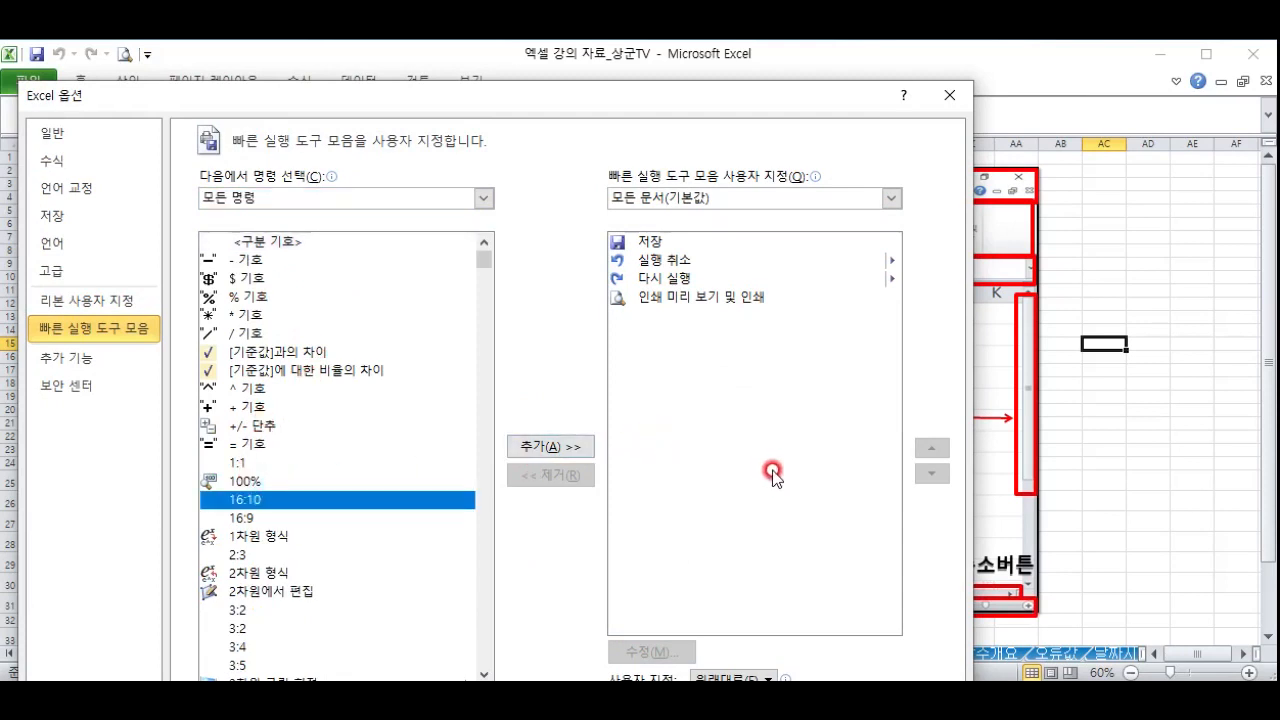
drag(806, 104, 827, 61)
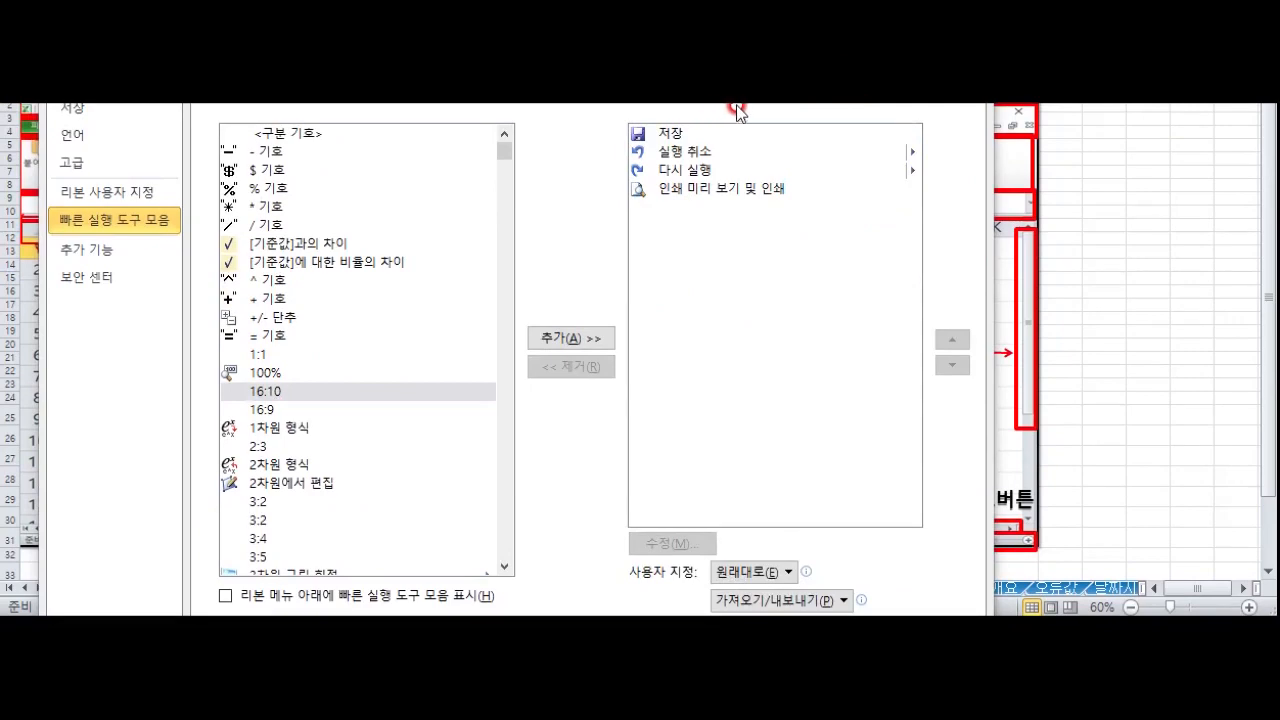
mouse_move(740, 104)
mouse_down()
mouse_move(751, 43)
mouse_move(719, 118)
mouse_up()
click(955, 107)
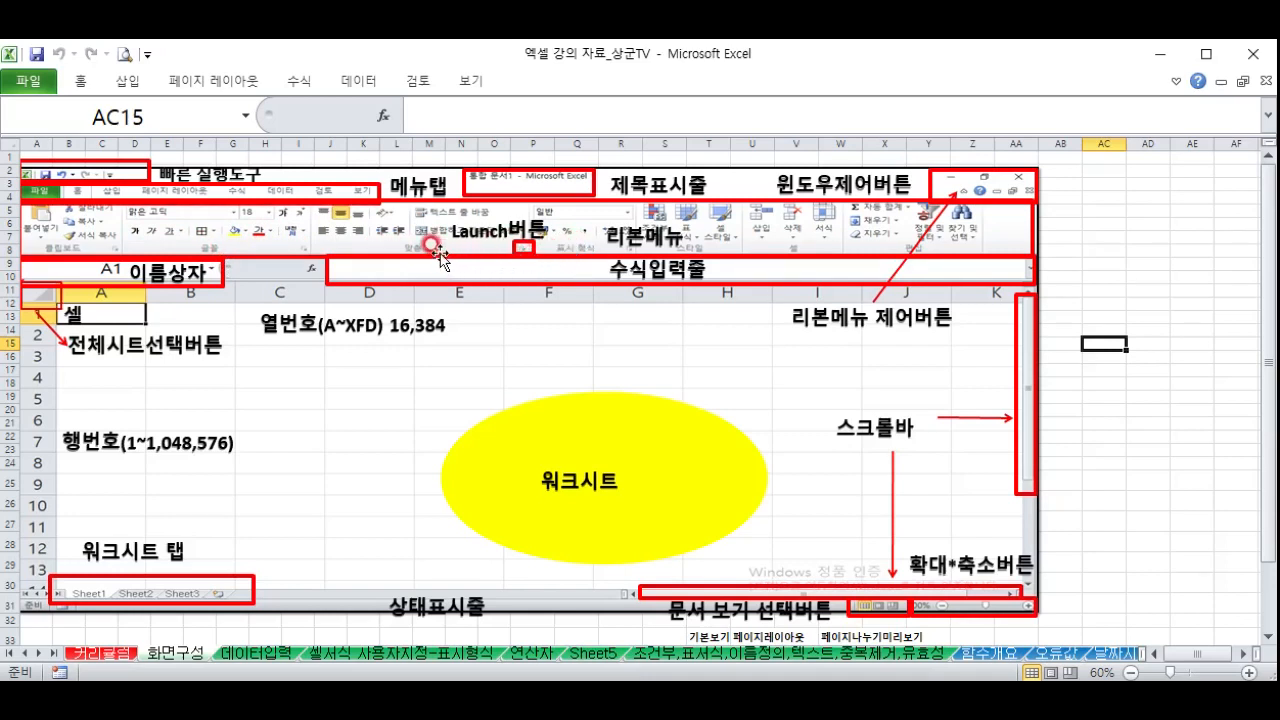
Expand the ribbon and view the number format (표시 형식) categories in the Format Cells dialog
click(1176, 82)
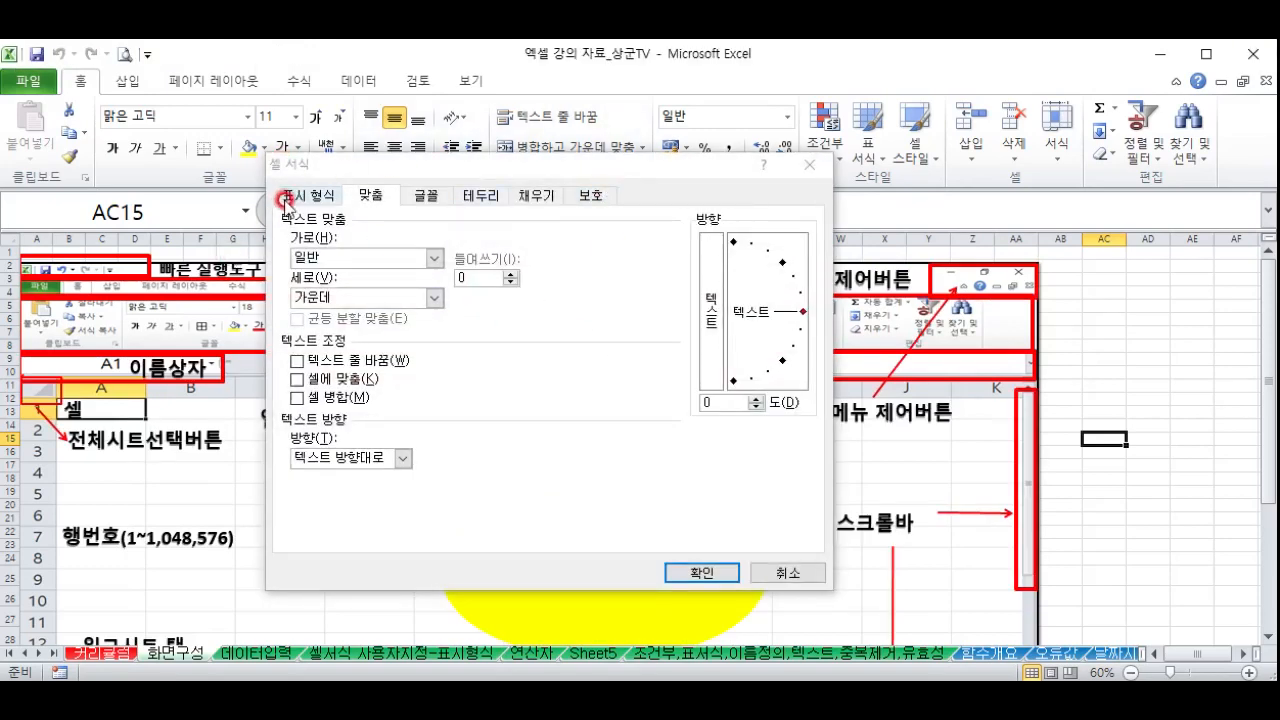
click(285, 199)
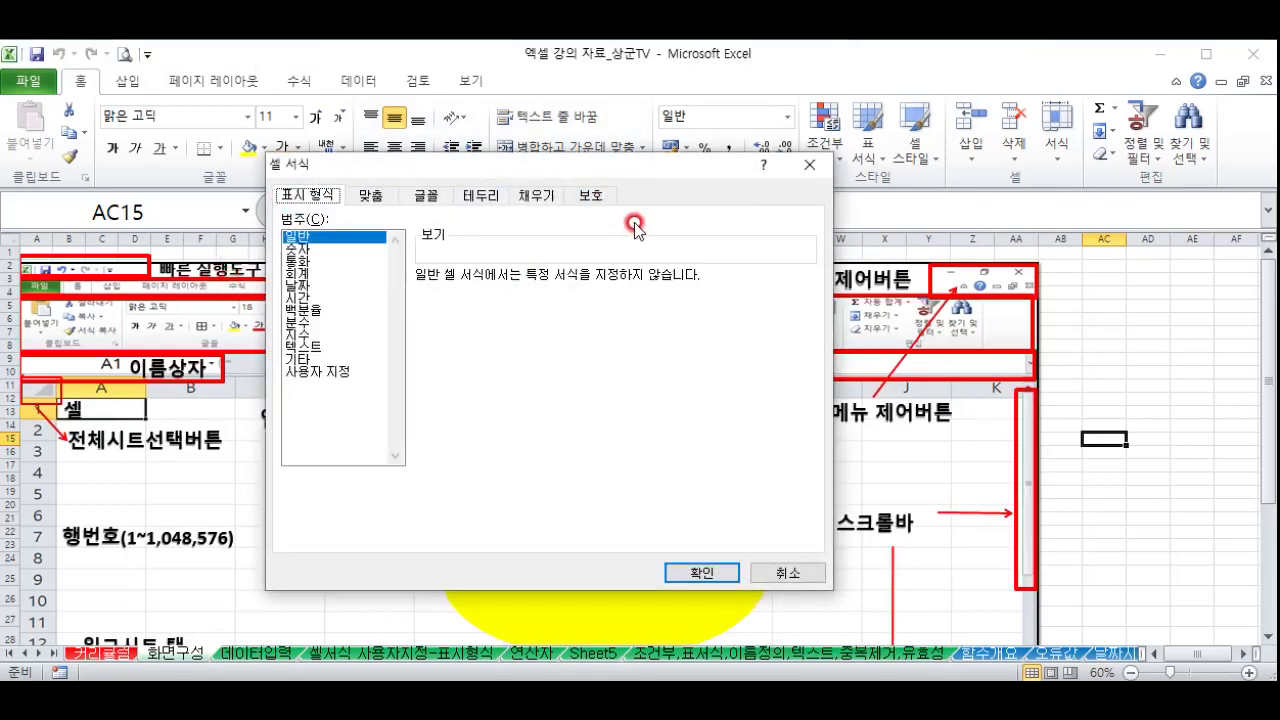
click(809, 165)
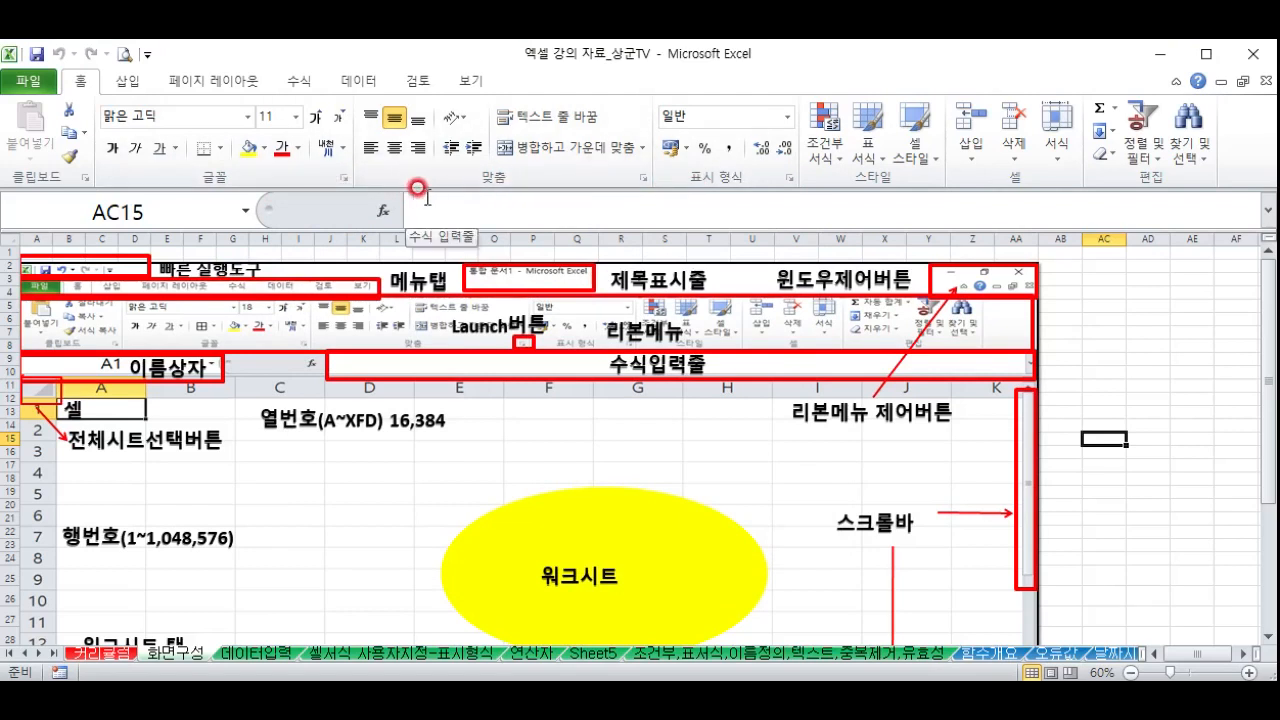
Review the ribbon's insert, page layout, formula, data and home commands, and collapse the ribbon again
click(135, 82)
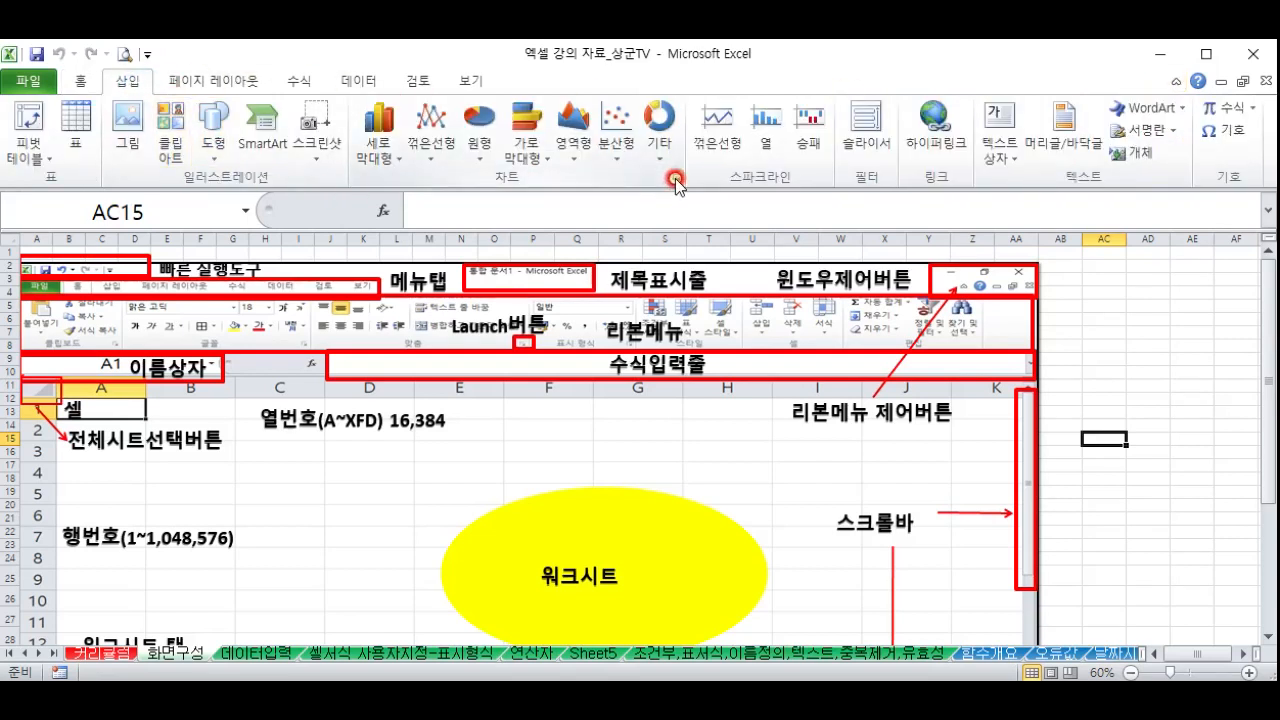
click(217, 88)
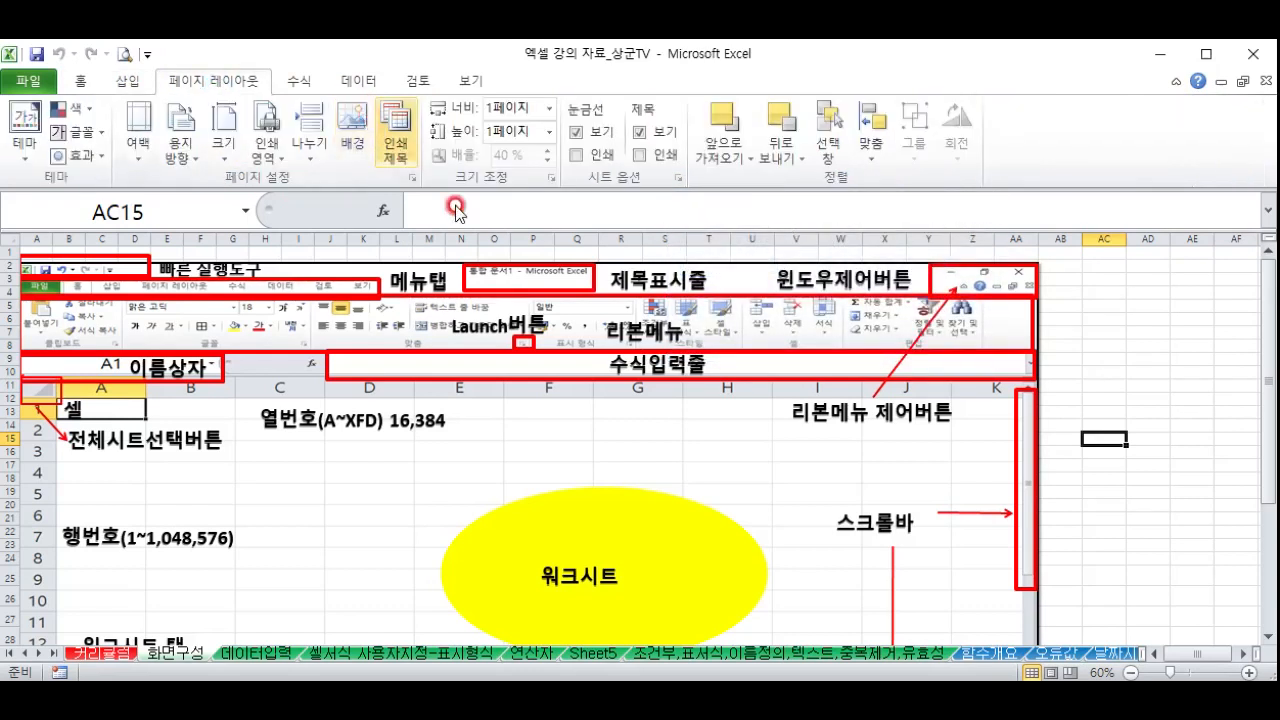
click(298, 80)
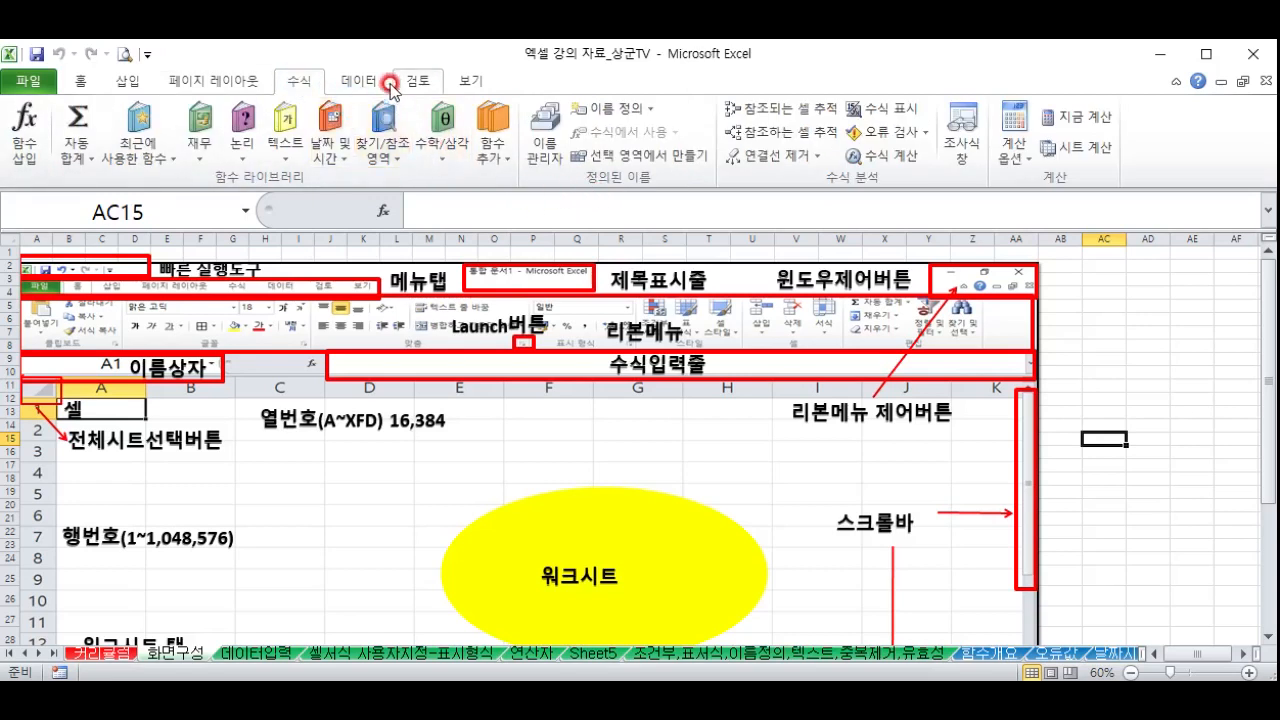
click(366, 84)
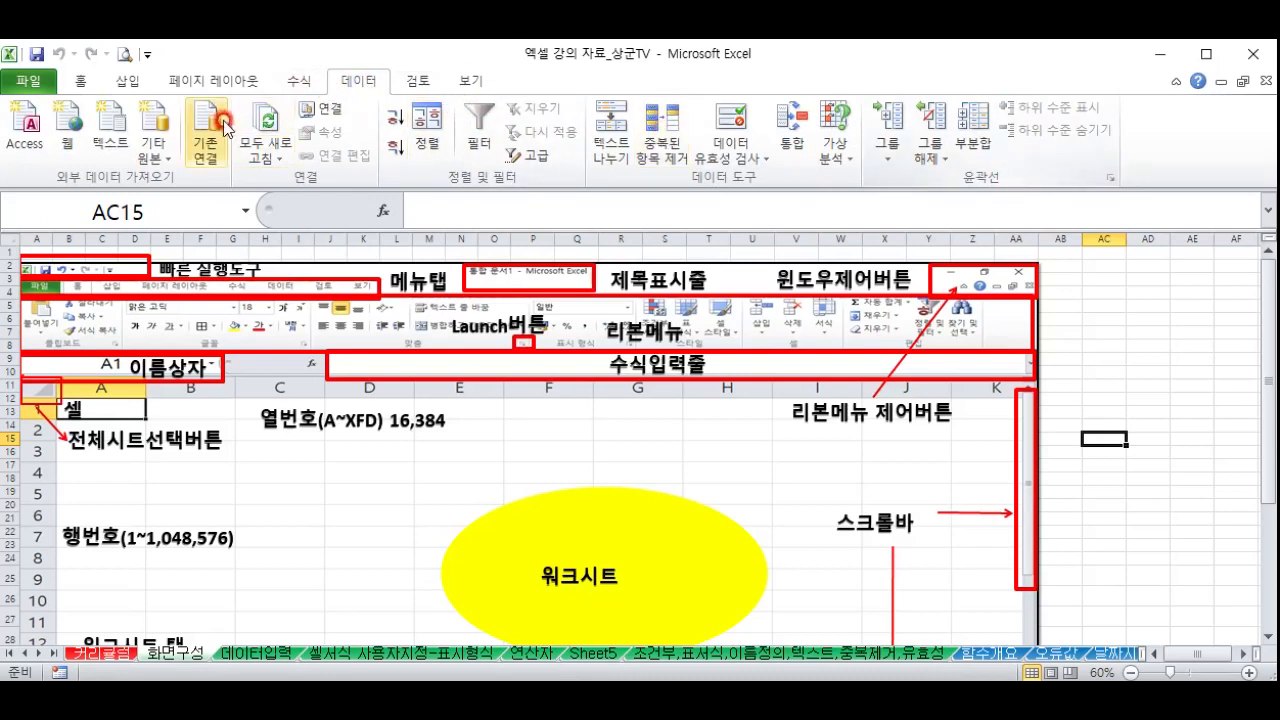
click(80, 81)
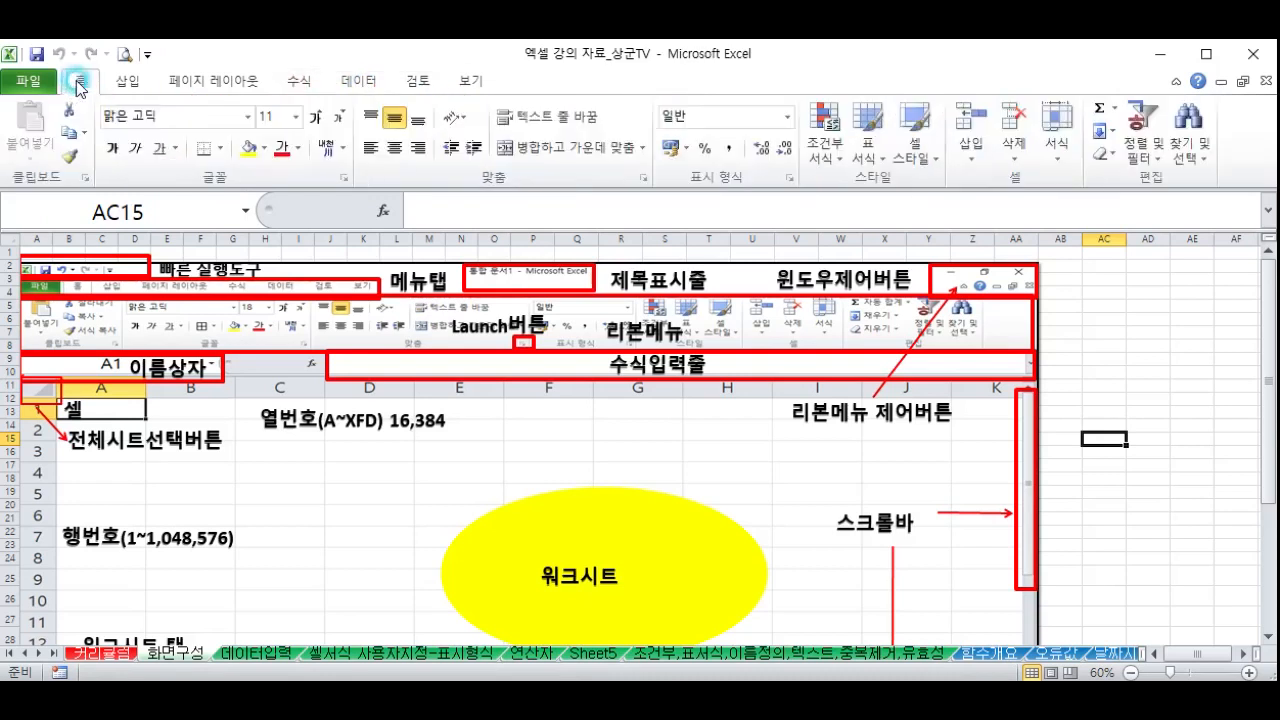
click(1168, 84)
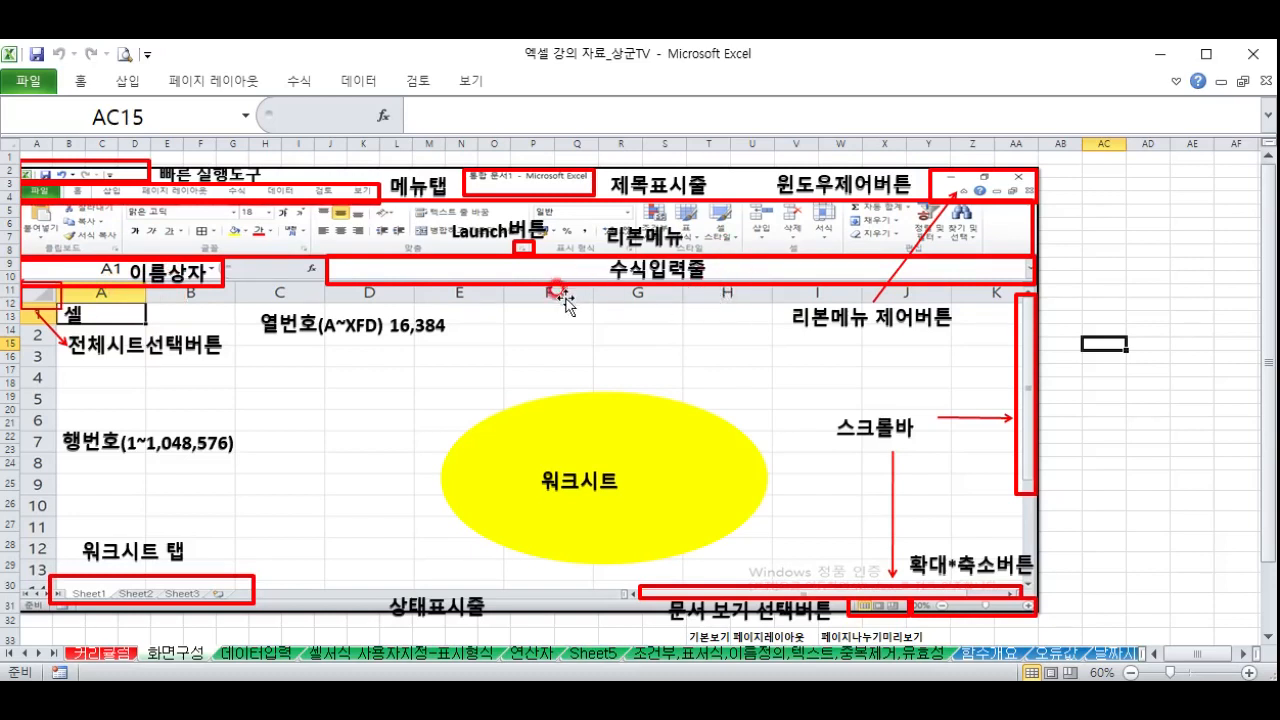
Enter afa in cell AD10 and clear the cell again
click(1130, 277)
text(afa)
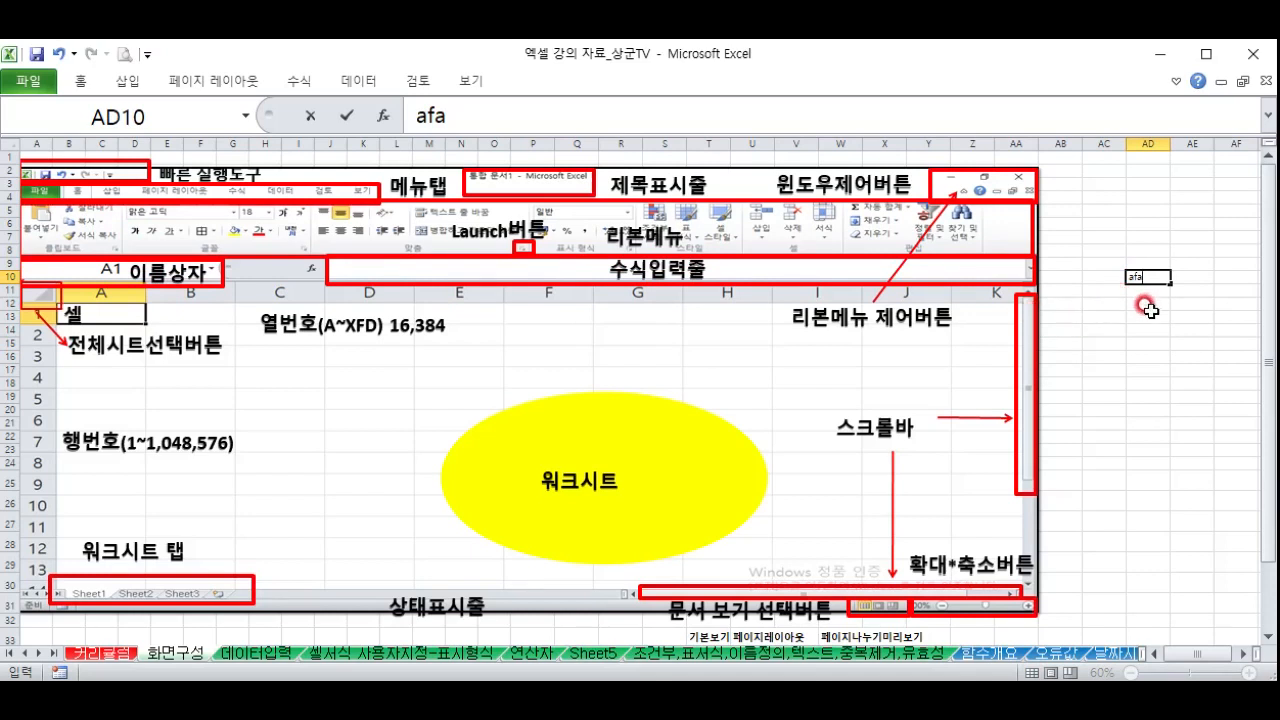
drag(1148, 315, 1144, 291)
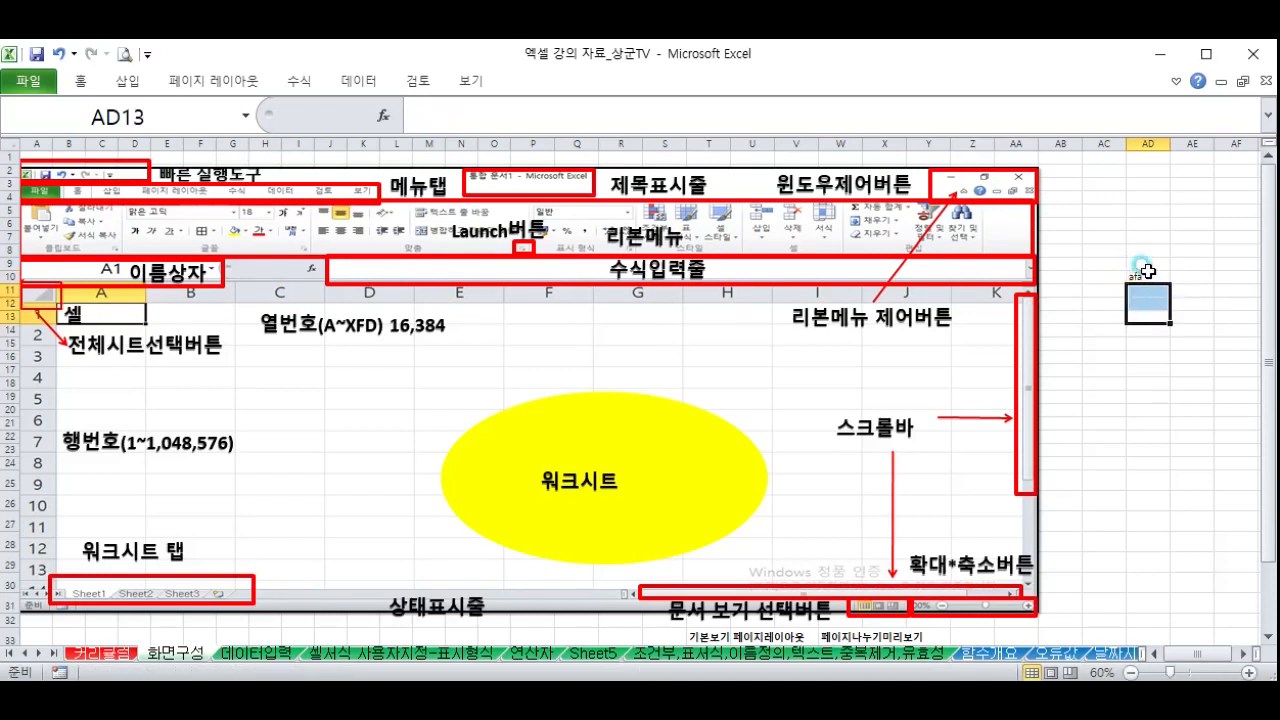
click(1142, 278)
key(Delete)
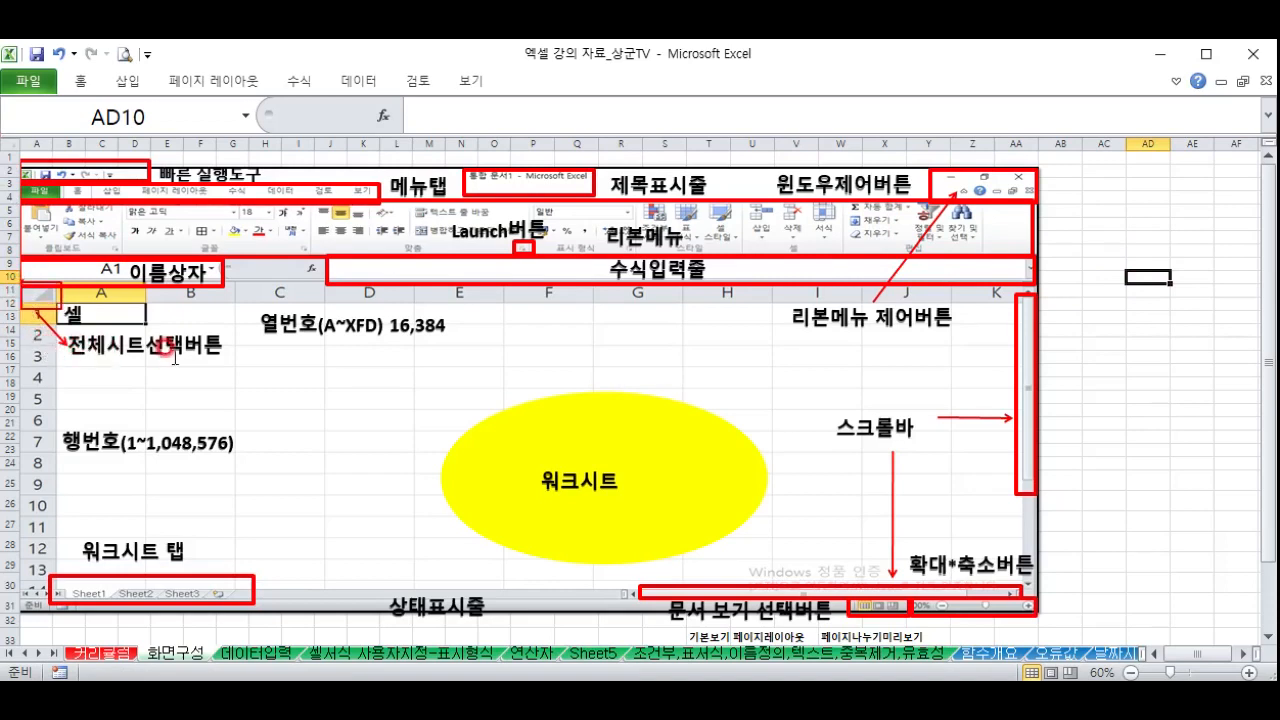
Select the entire worksheet and return to cell AD10, toggling the ribbon display on and off
click(16, 146)
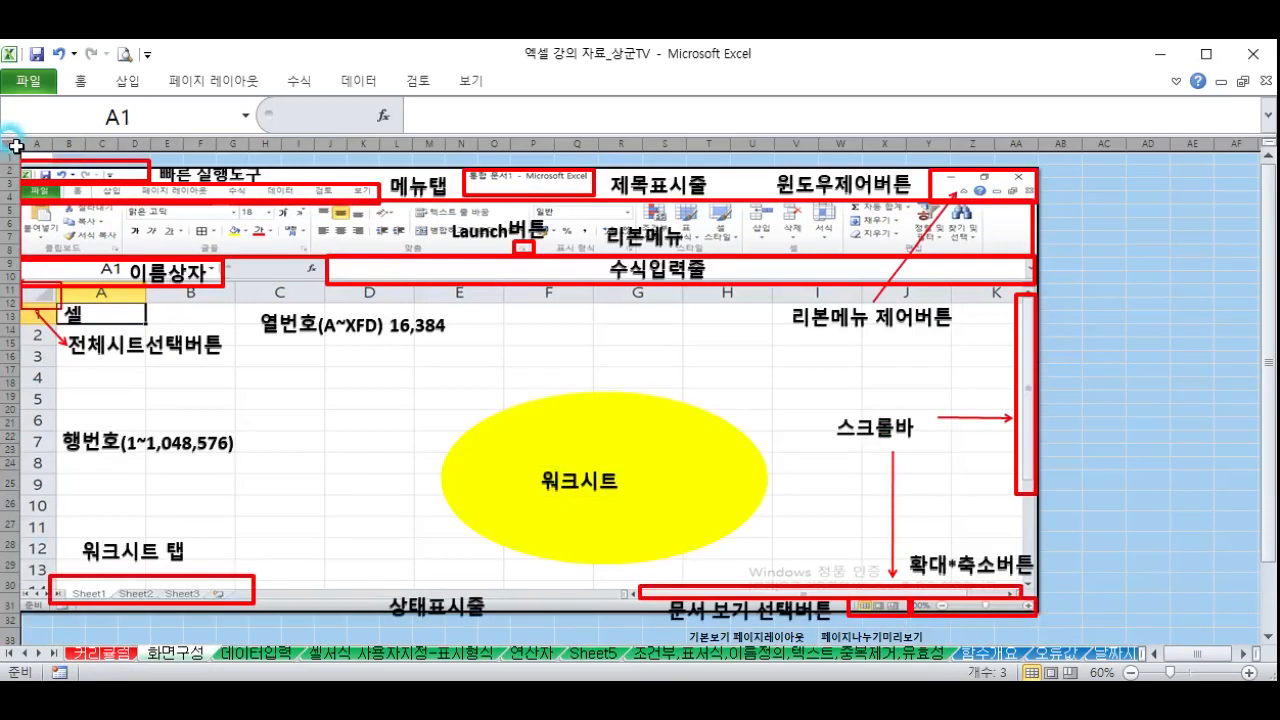
click(1134, 280)
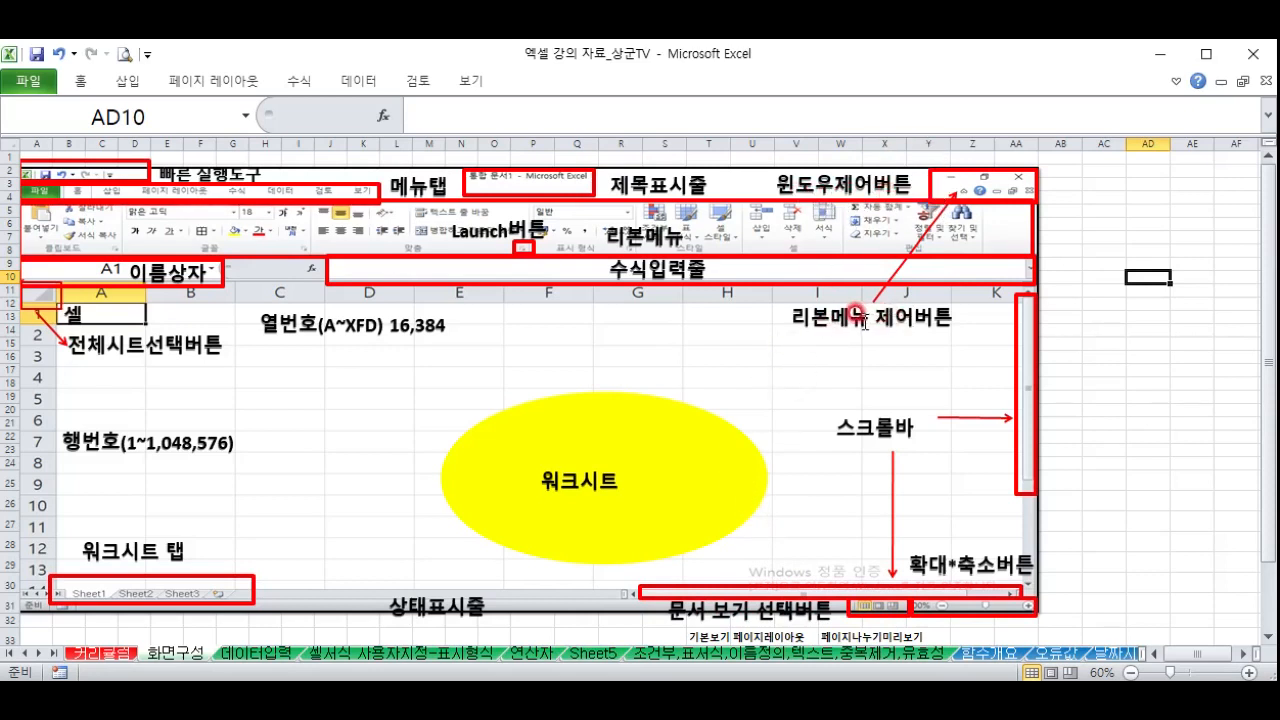
click(1170, 83)
click(1168, 83)
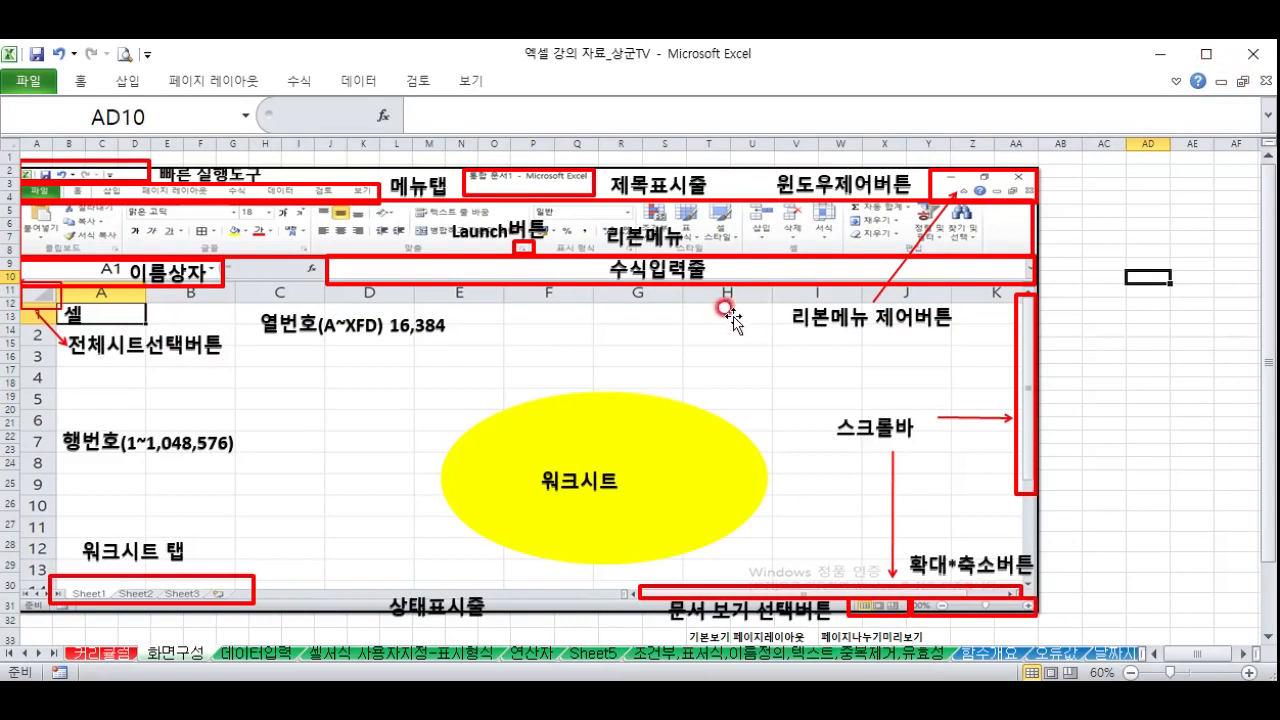
On the 데이터입력 sheet, enter 상군 in cell B4 beside the long text, and reselect cell A4
click(240, 655)
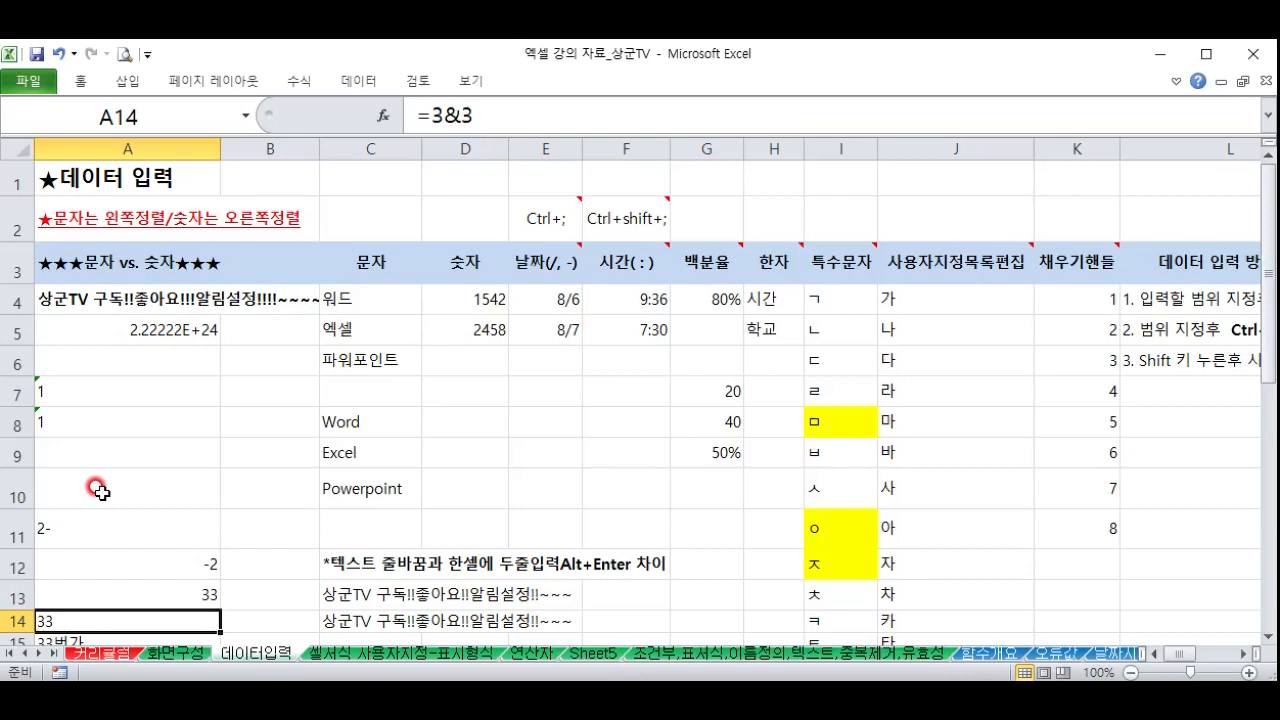
click(99, 300)
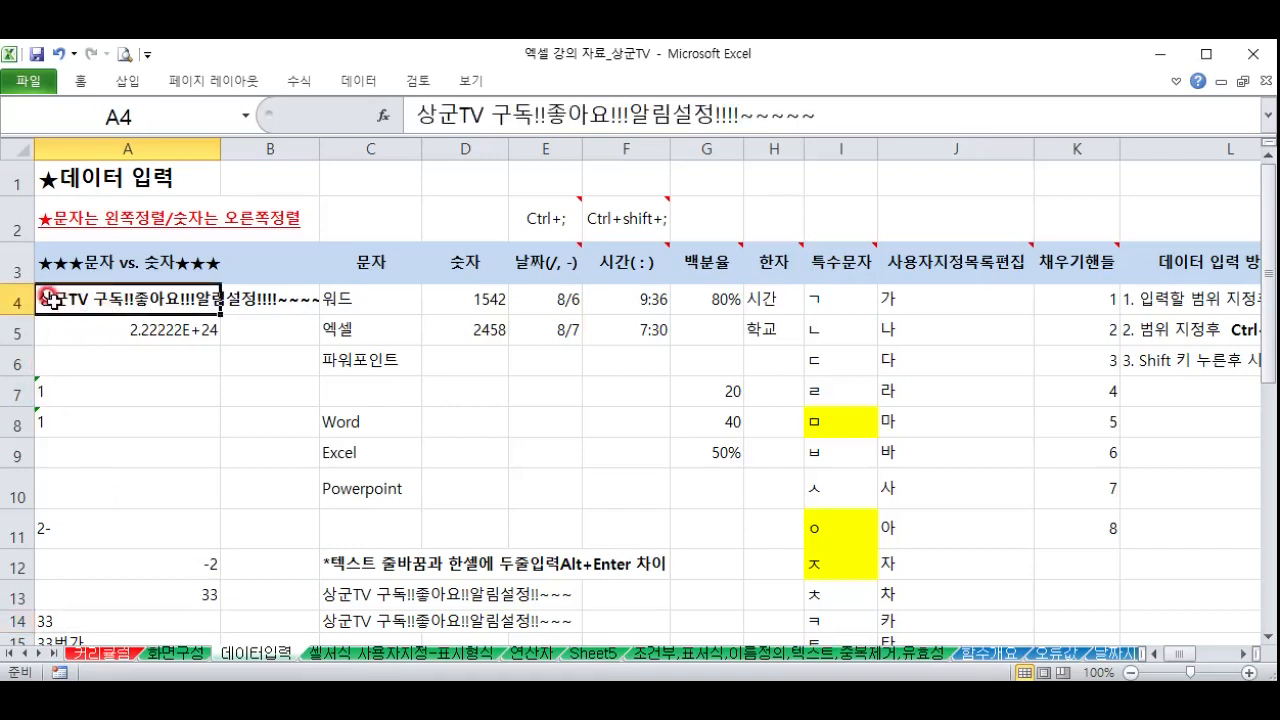
click(258, 299)
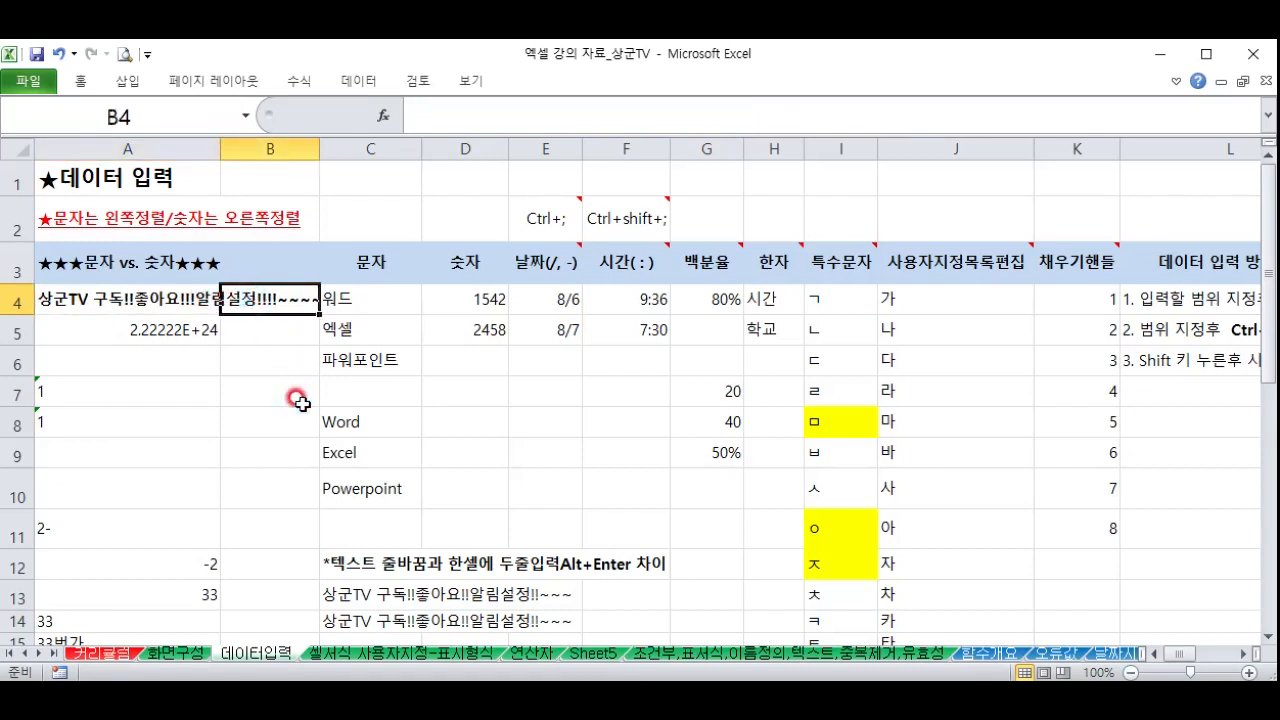
text(d)
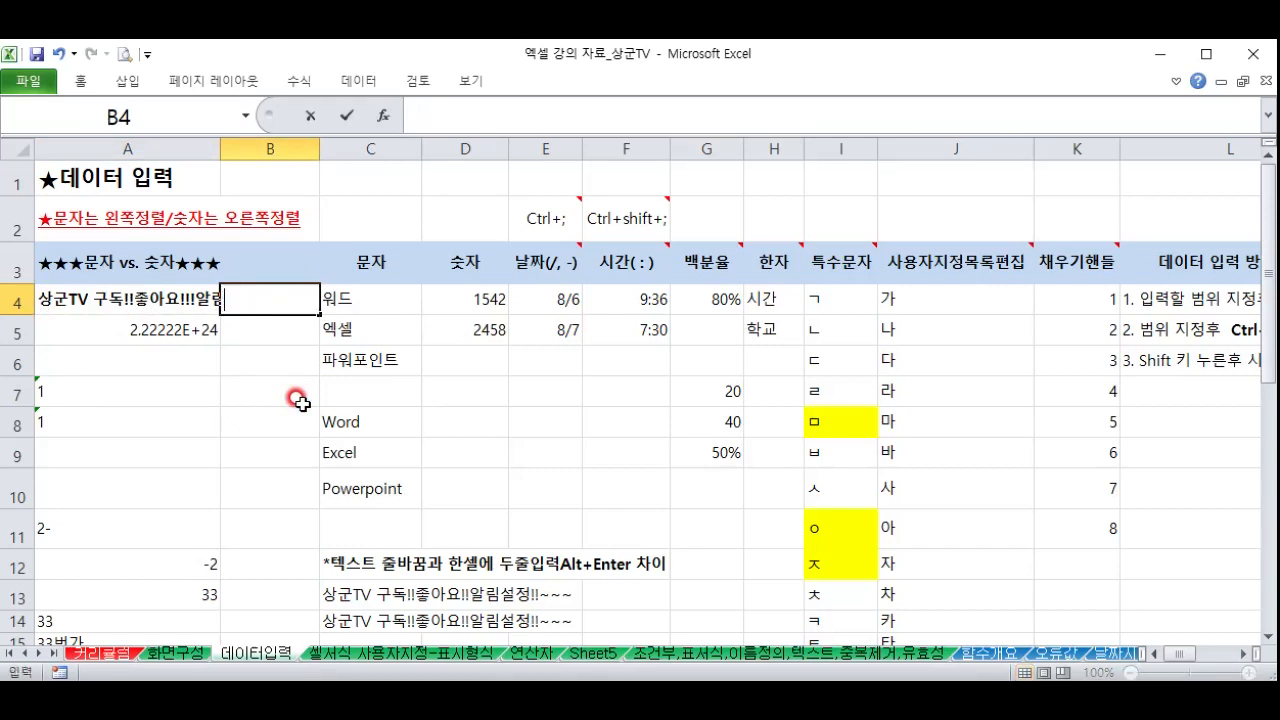
text(ㅇ군)
key(Return)
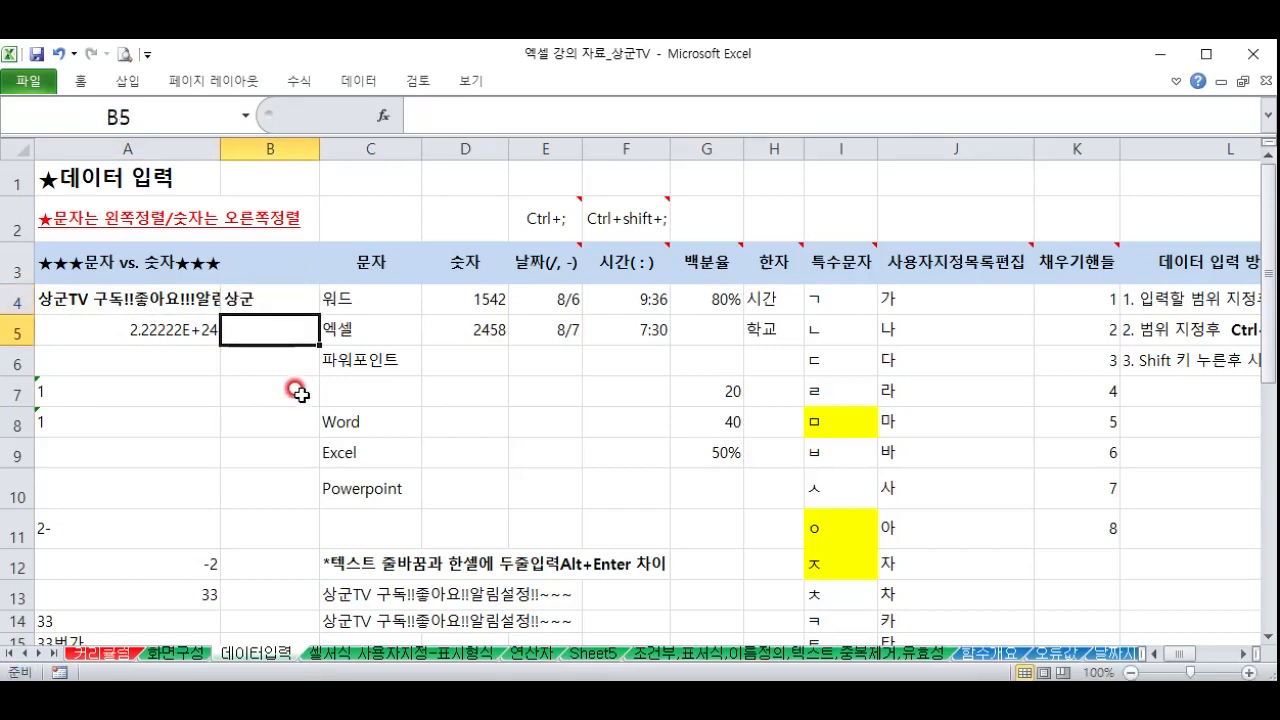
click(175, 307)
click(255, 310)
click(175, 290)
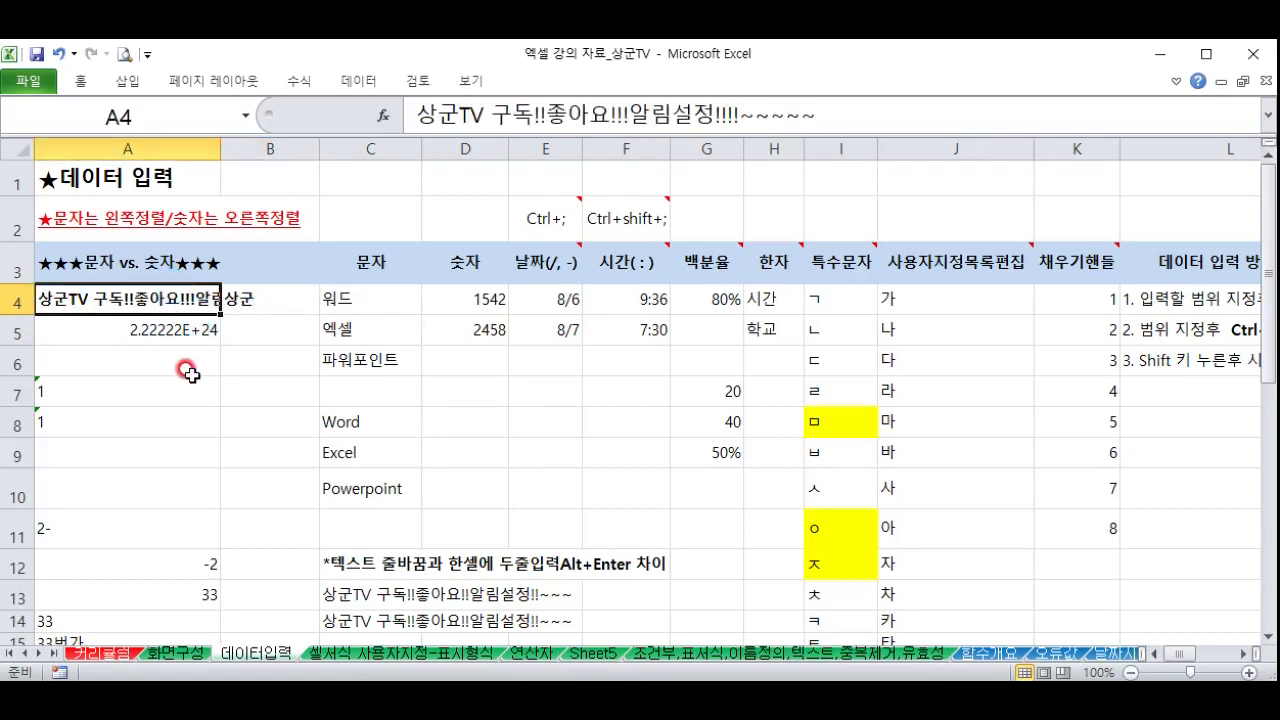
Replace the number in cell A5 with a 50-digit number made up entirely of 2s, and reselect the cell
click(150, 333)
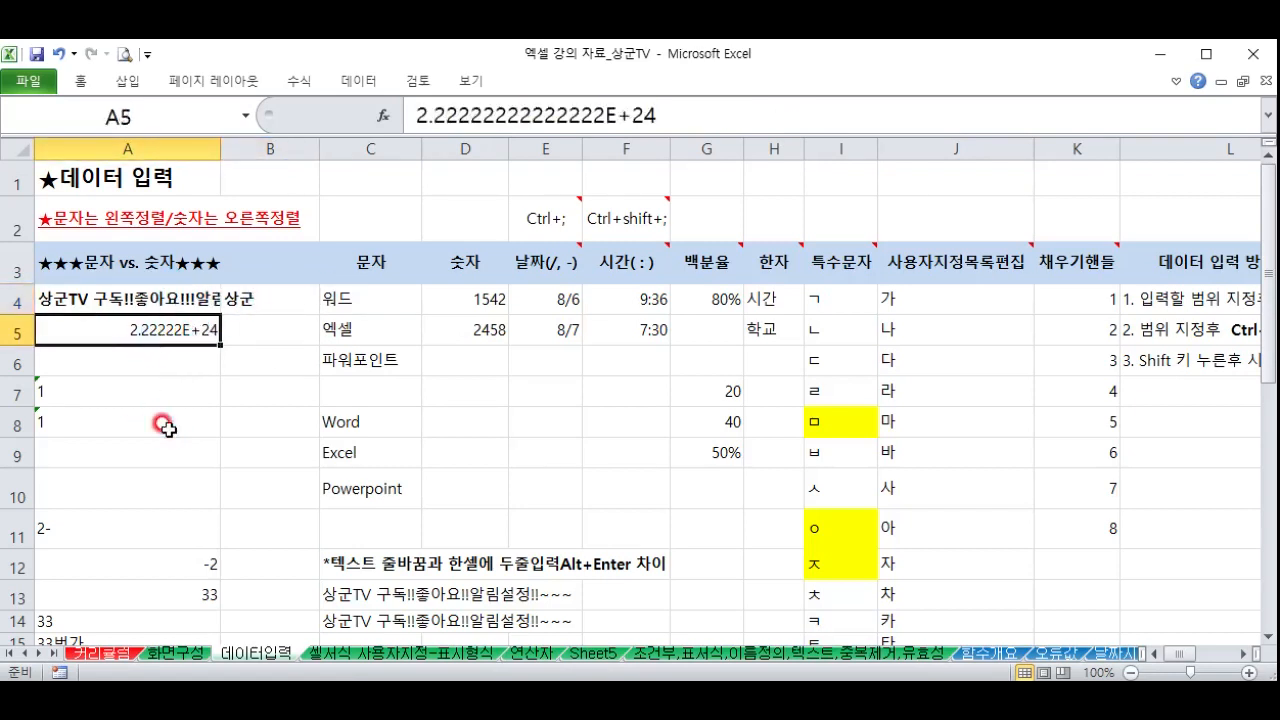
text(2222222222222222222222222222222222222222222222222222)
key(Return)
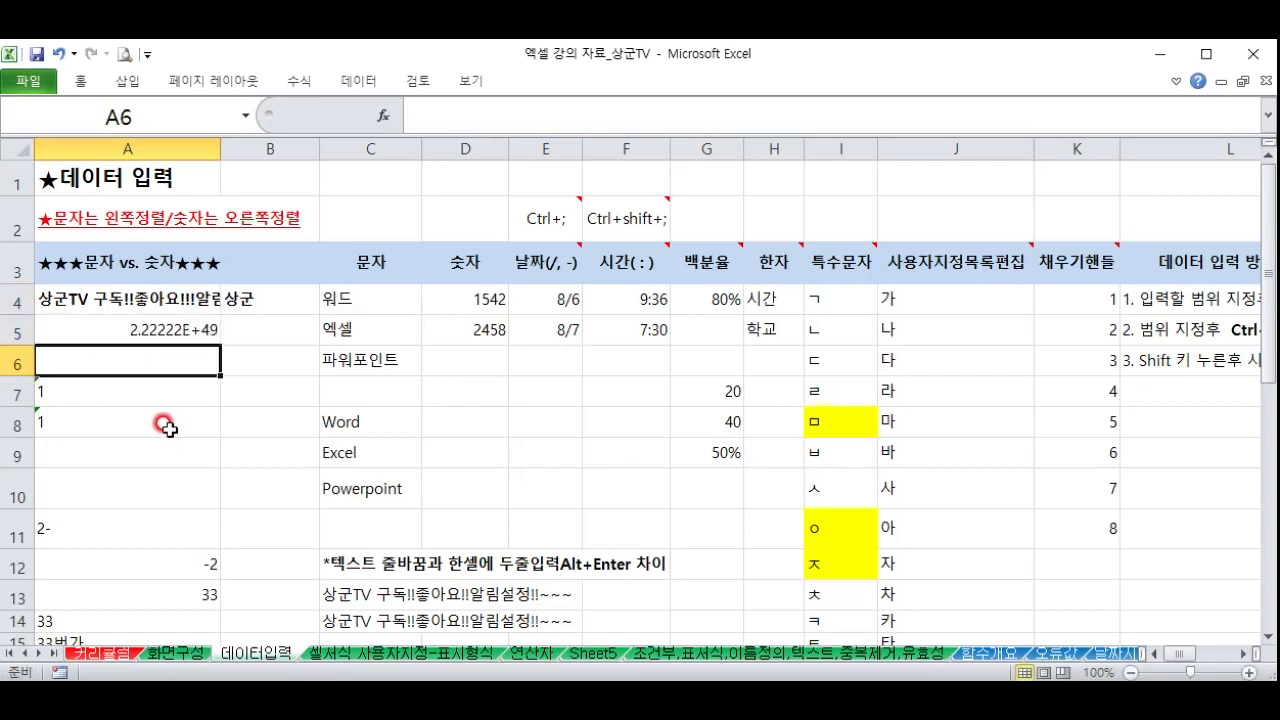
click(157, 333)
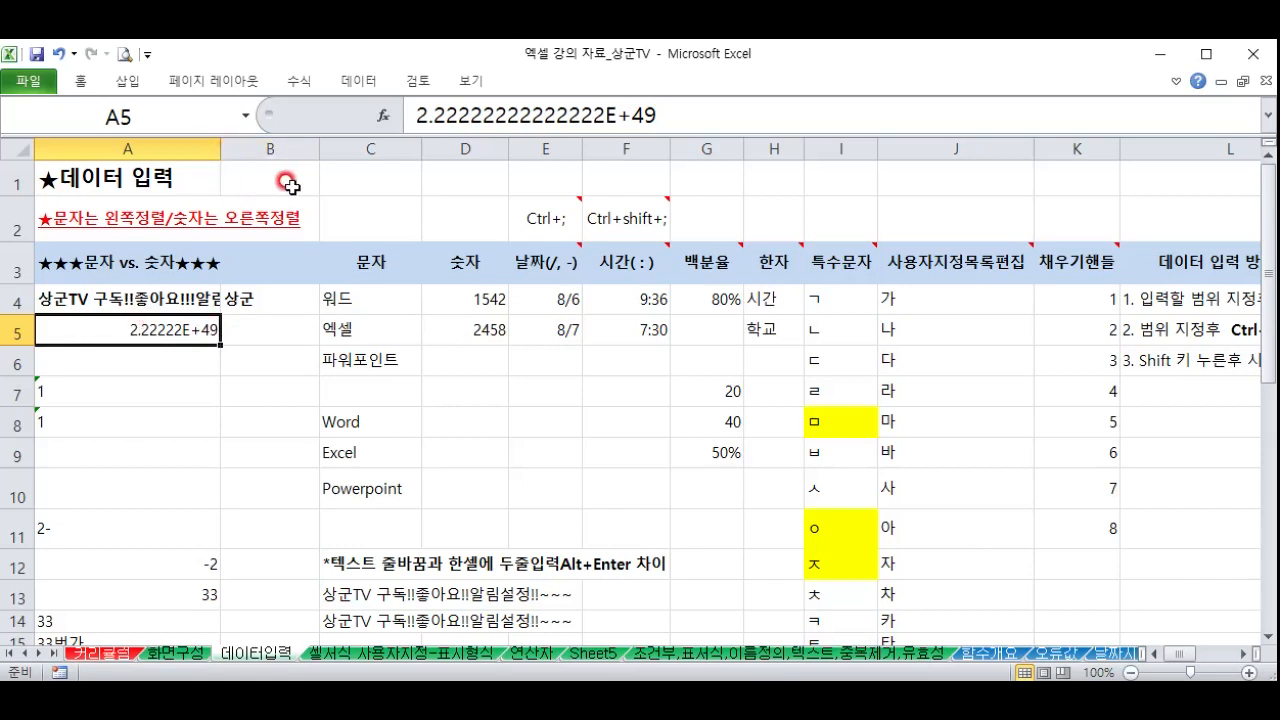
Narrow column A to about three characters wide and inspect the contents of cells A4 and A5
drag(217, 150, 68, 150)
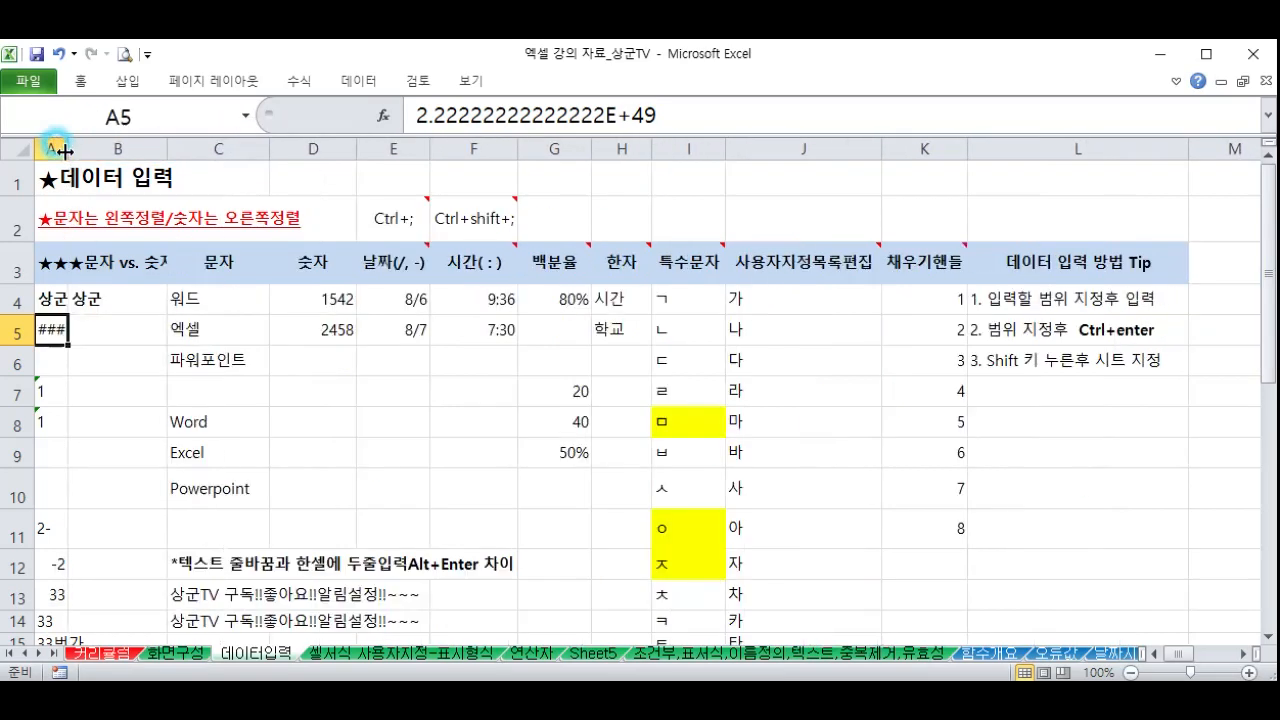
click(48, 298)
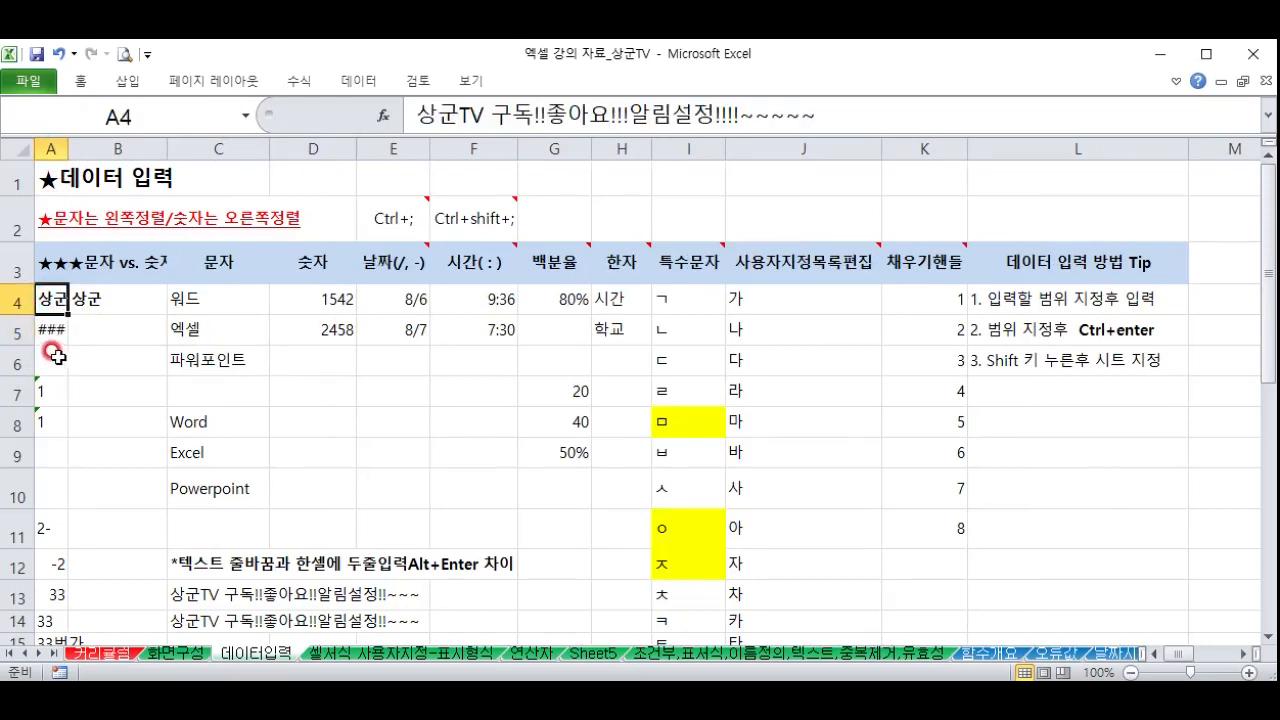
click(50, 333)
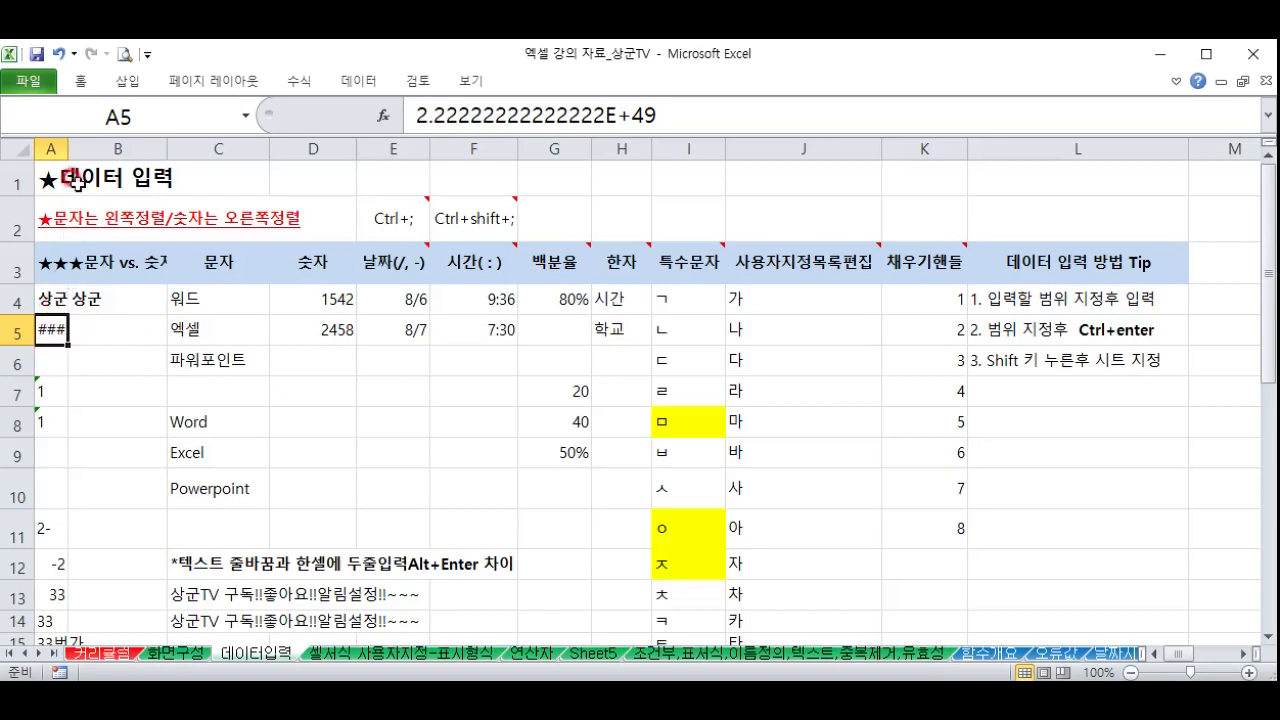
Widen column A enough to show the entries in A4 and A5, and compare the stored contents of cells A7 and A8
drag(68, 150, 194, 181)
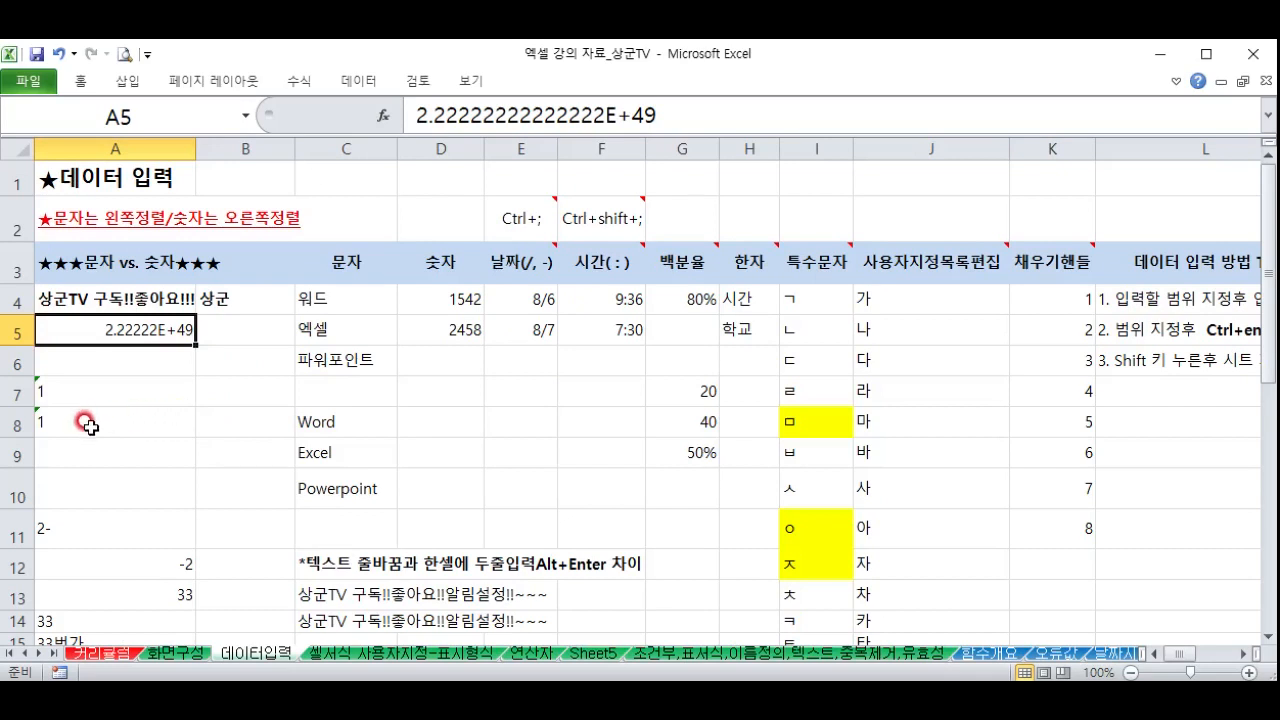
click(88, 391)
click(66, 420)
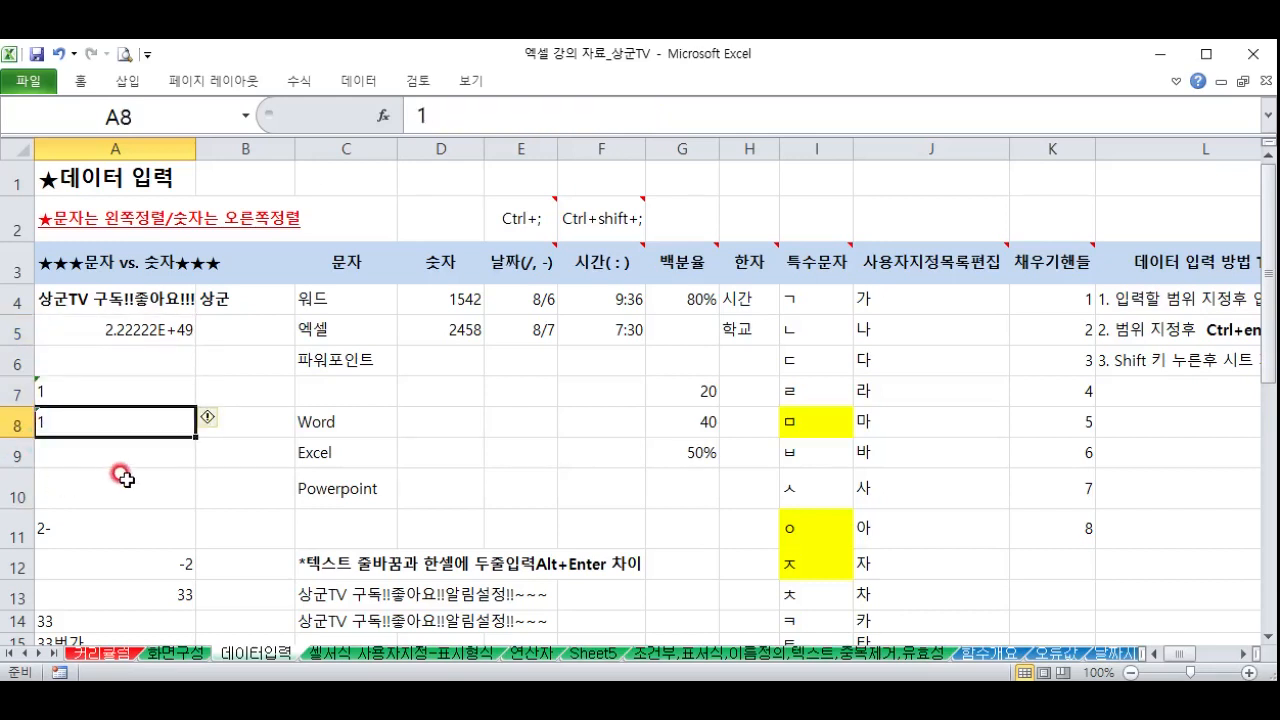
click(118, 389)
click(80, 418)
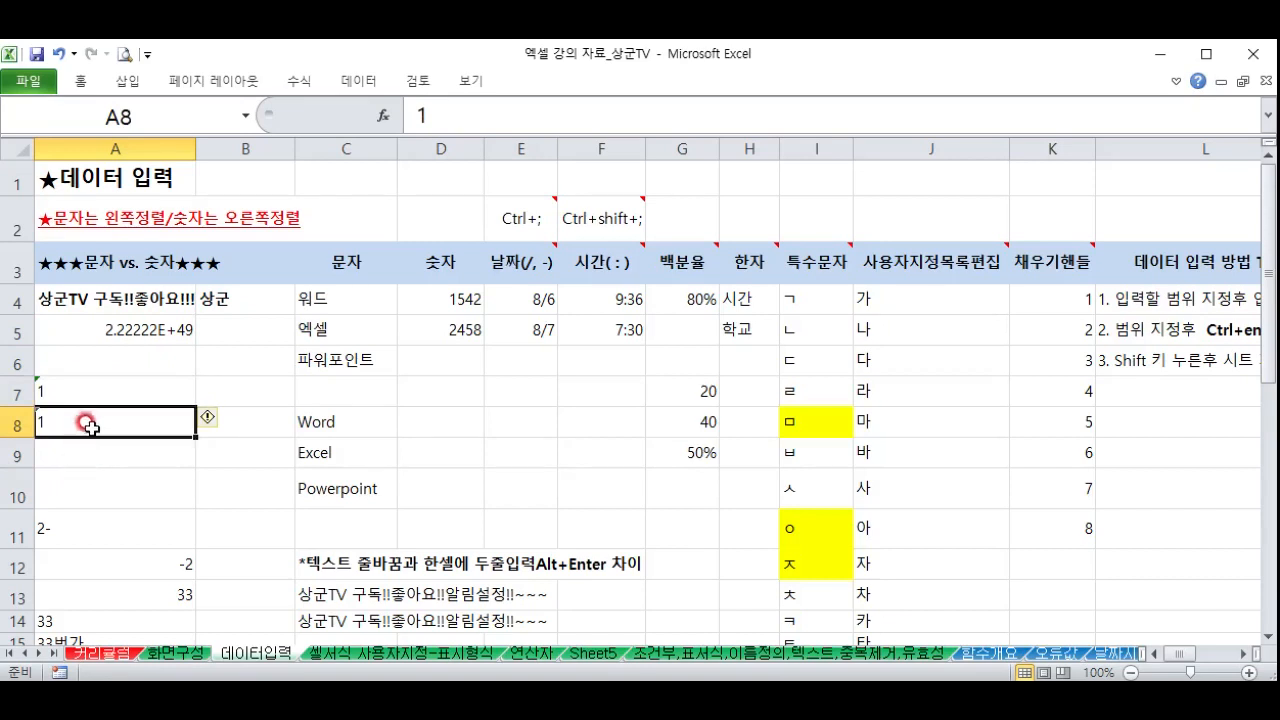
click(87, 391)
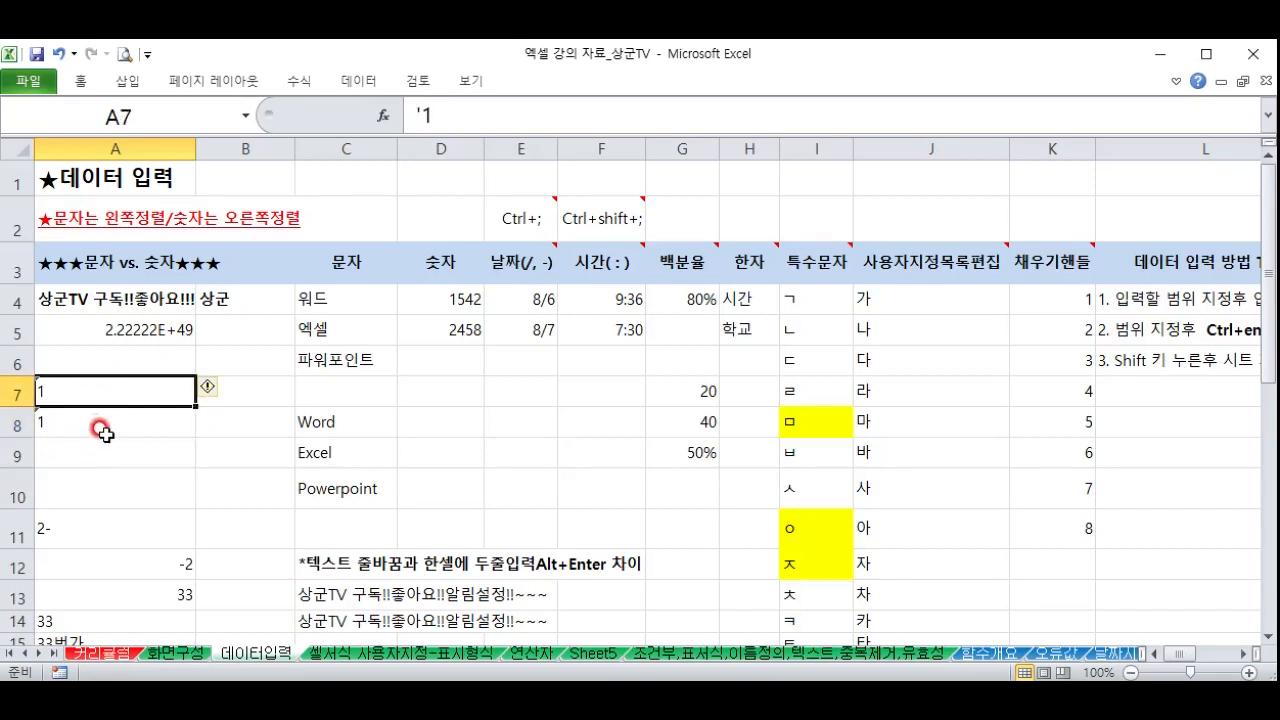
click(98, 423)
click(121, 397)
click(113, 424)
click(90, 422)
click(93, 392)
click(92, 428)
Enter the formula =A7+A8 in cell A9 and reselect the cell to check it
click(80, 451)
text(=)
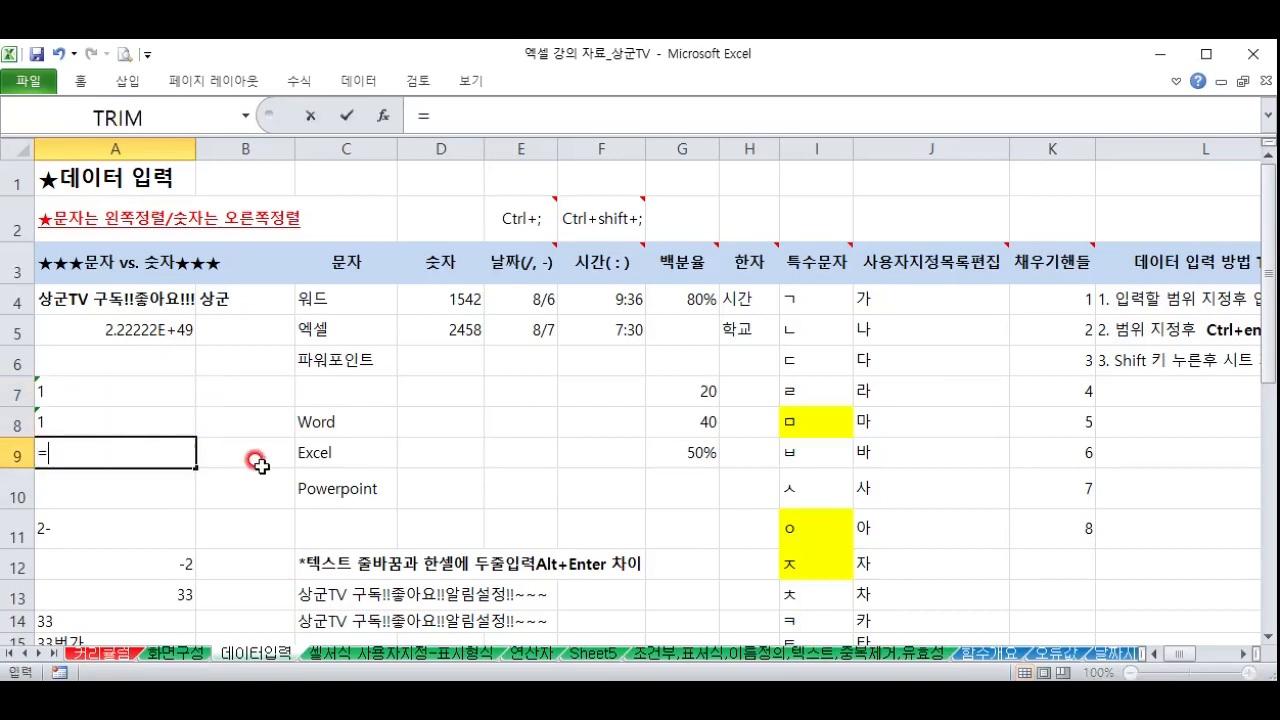
click(60, 390)
text(+)
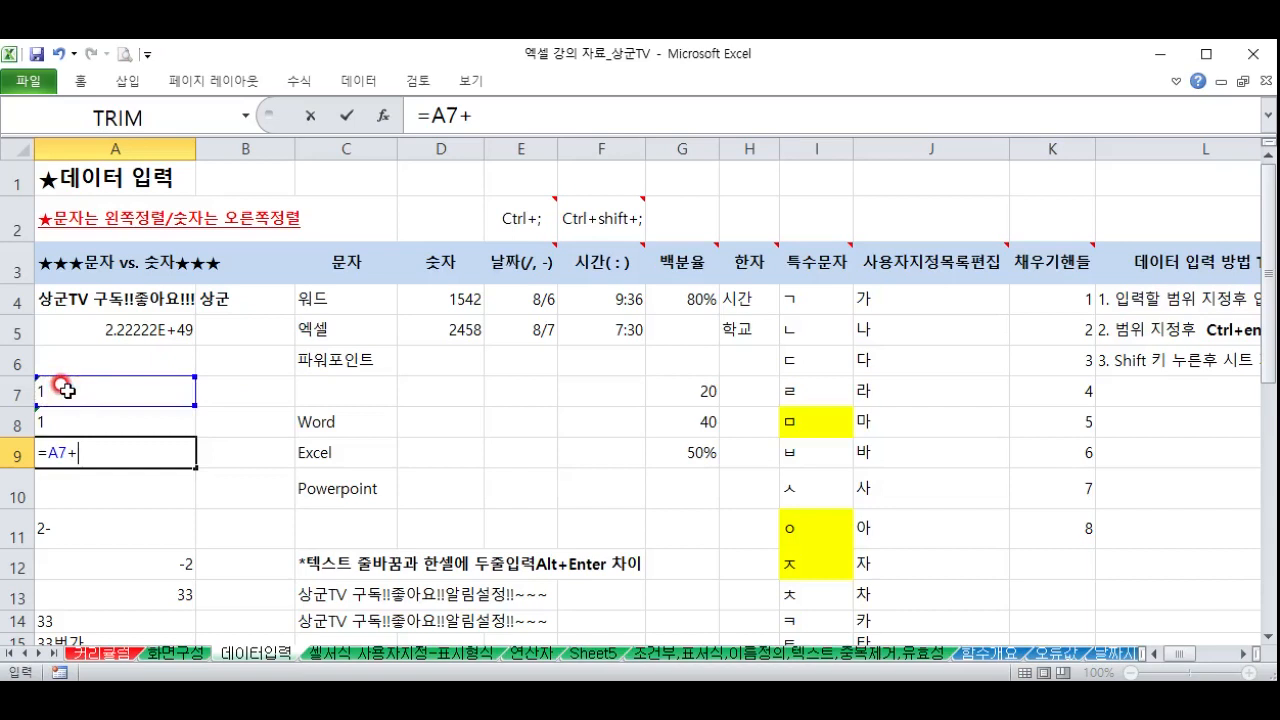
click(58, 411)
key(Return)
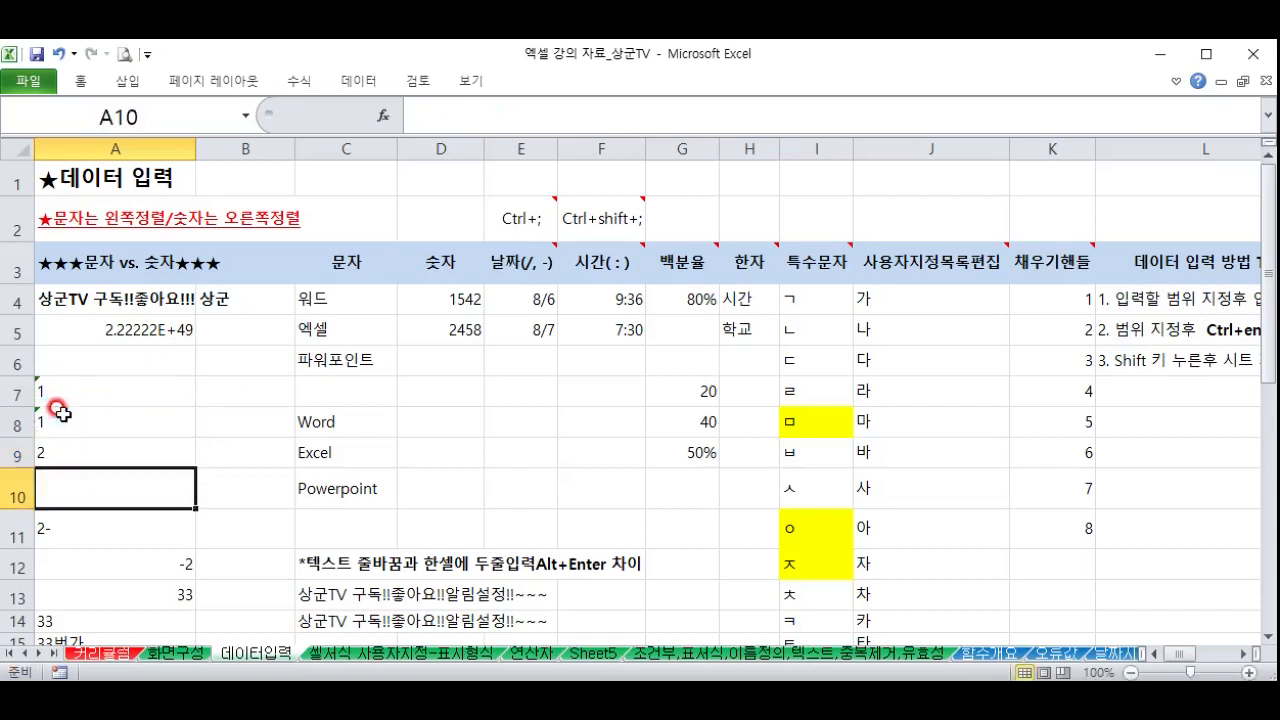
click(64, 442)
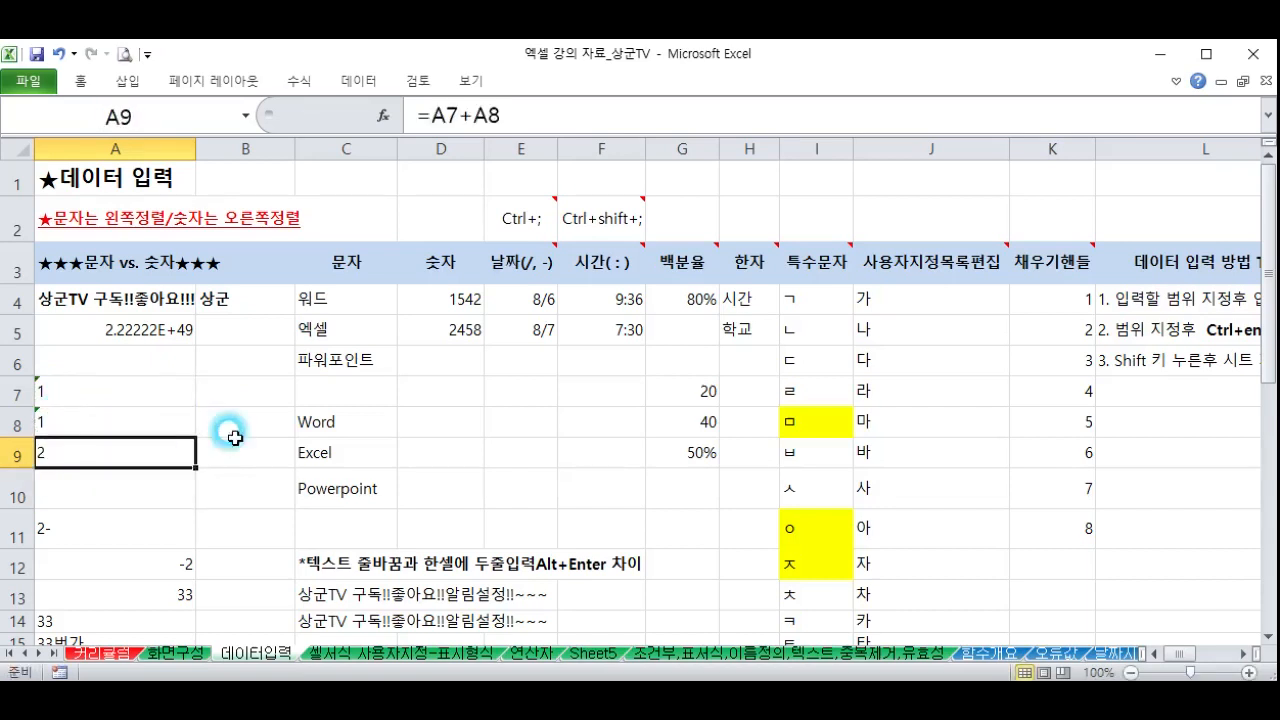
Enter the formula =SUM(A7:A8) in cell A10 and reselect the cell to check it
click(120, 487)
text(=)
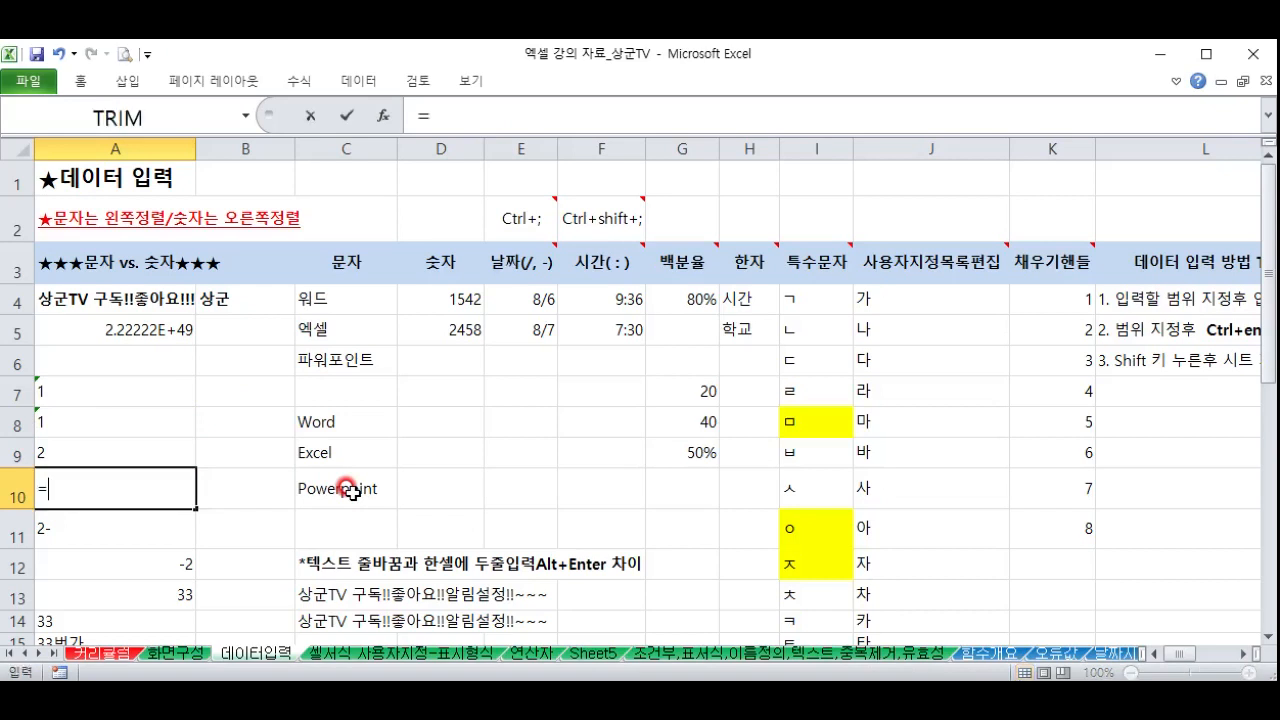
text(sum()
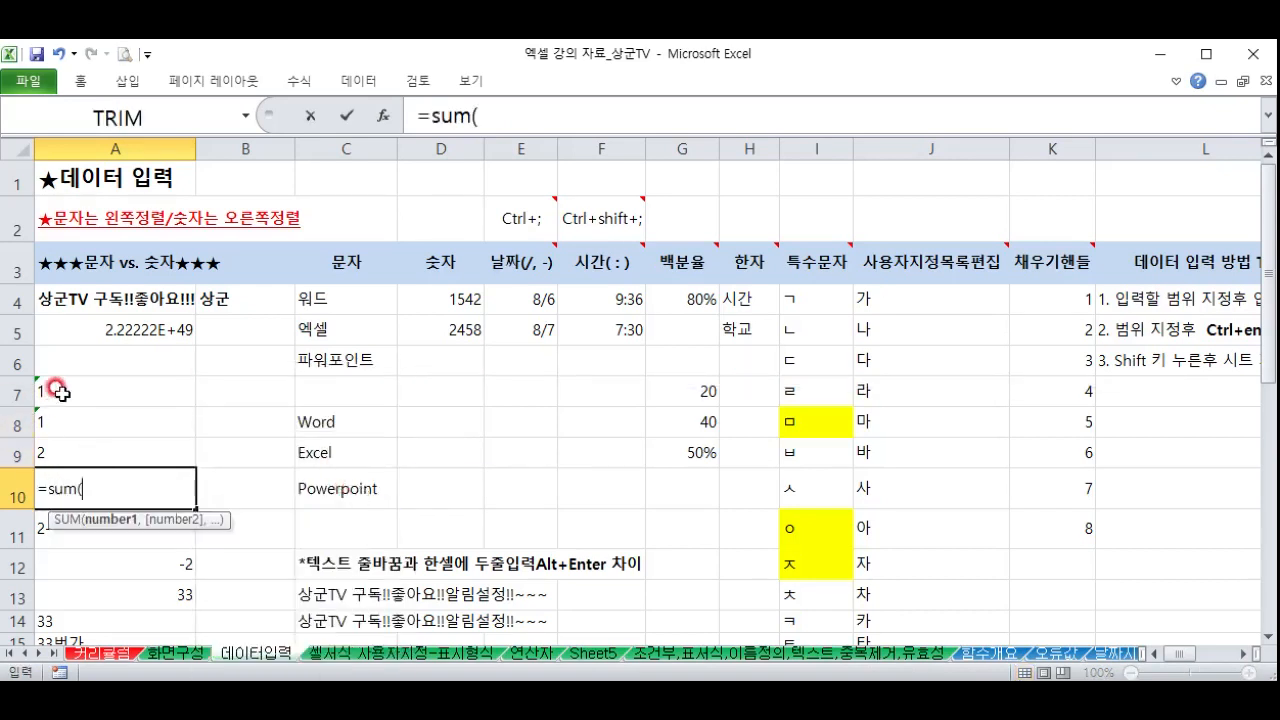
drag(57, 385, 64, 416)
text())
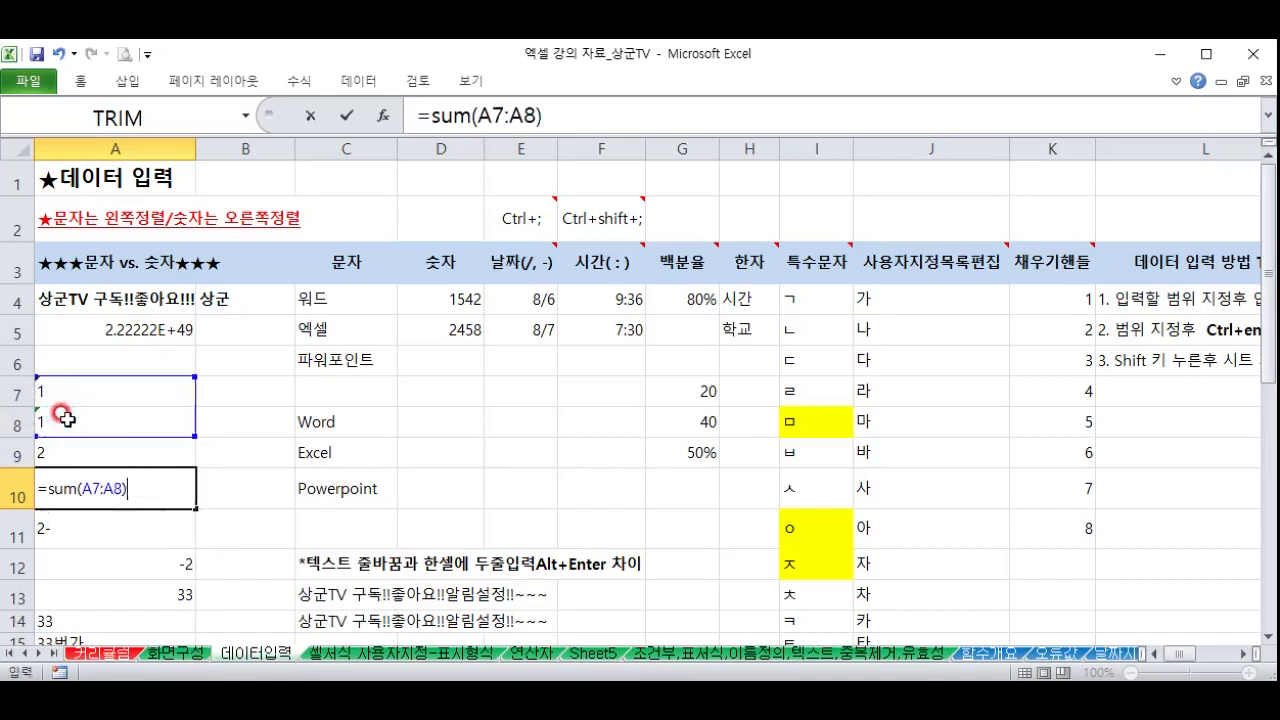
key(Return)
click(124, 496)
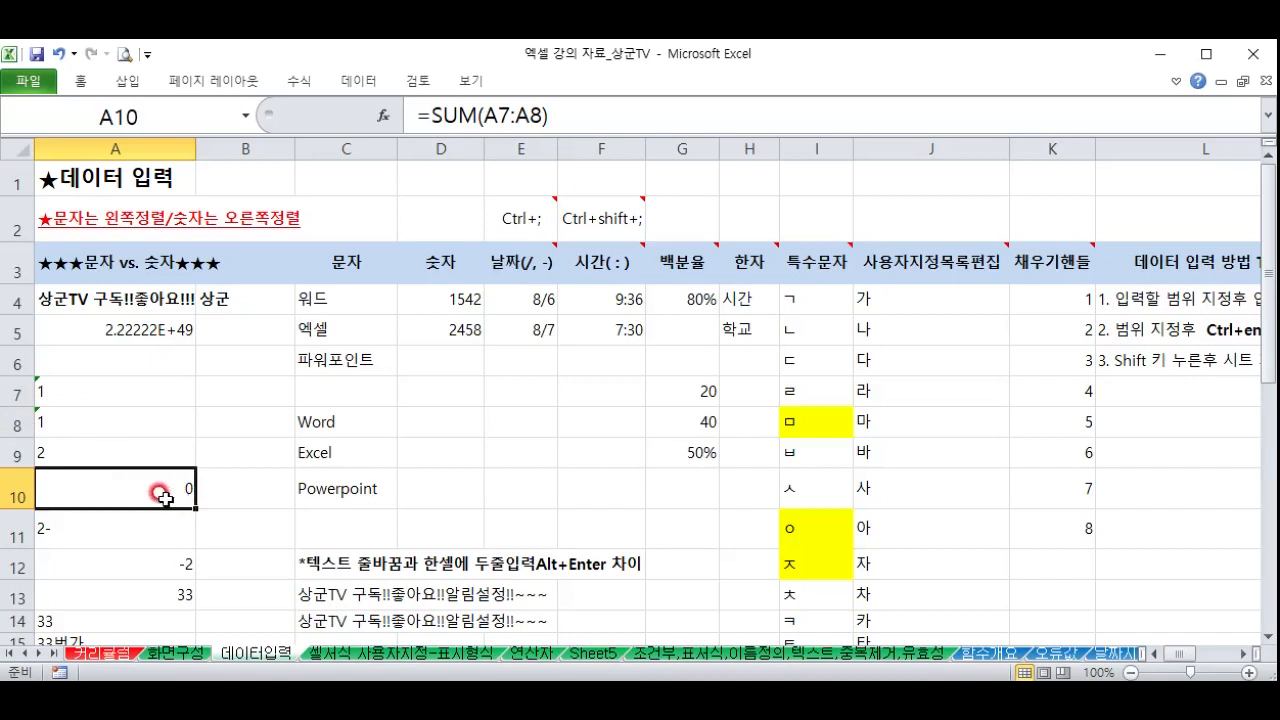
Convert the text-stored numbers in cells A7 and A8 to real numbers and recheck the SUM formula in A10
click(40, 388)
click(210, 386)
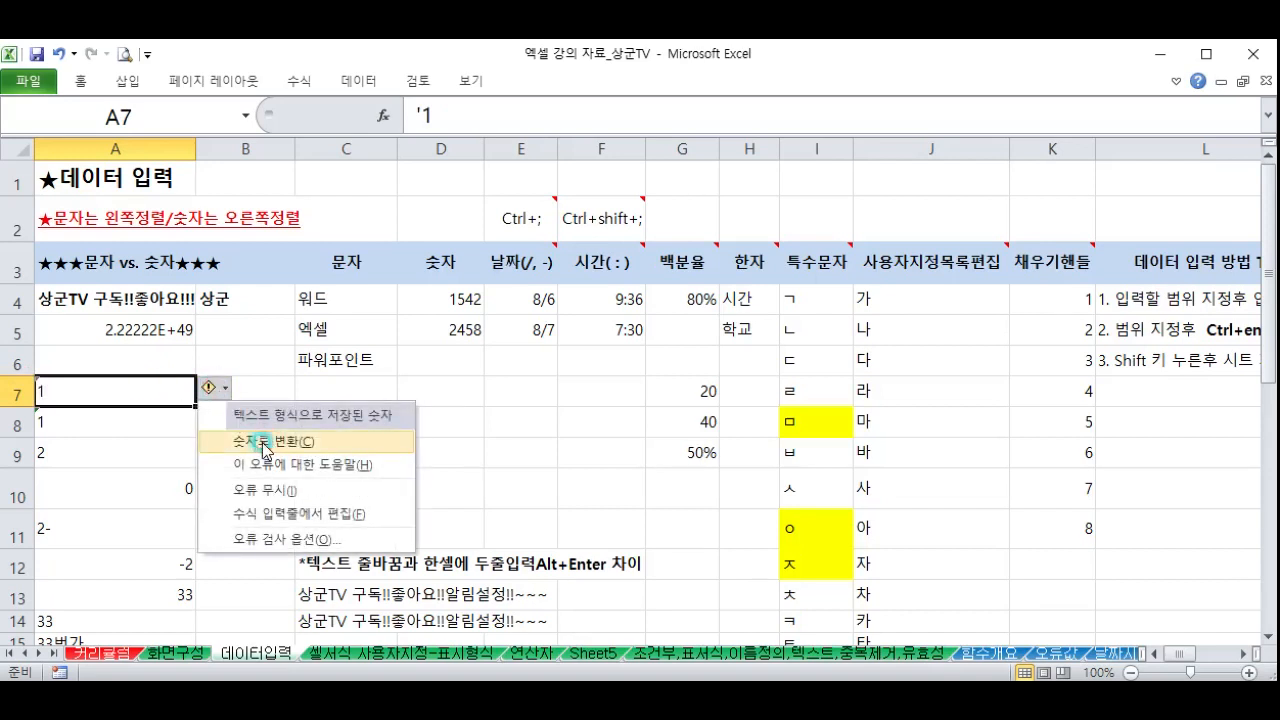
click(265, 441)
click(125, 414)
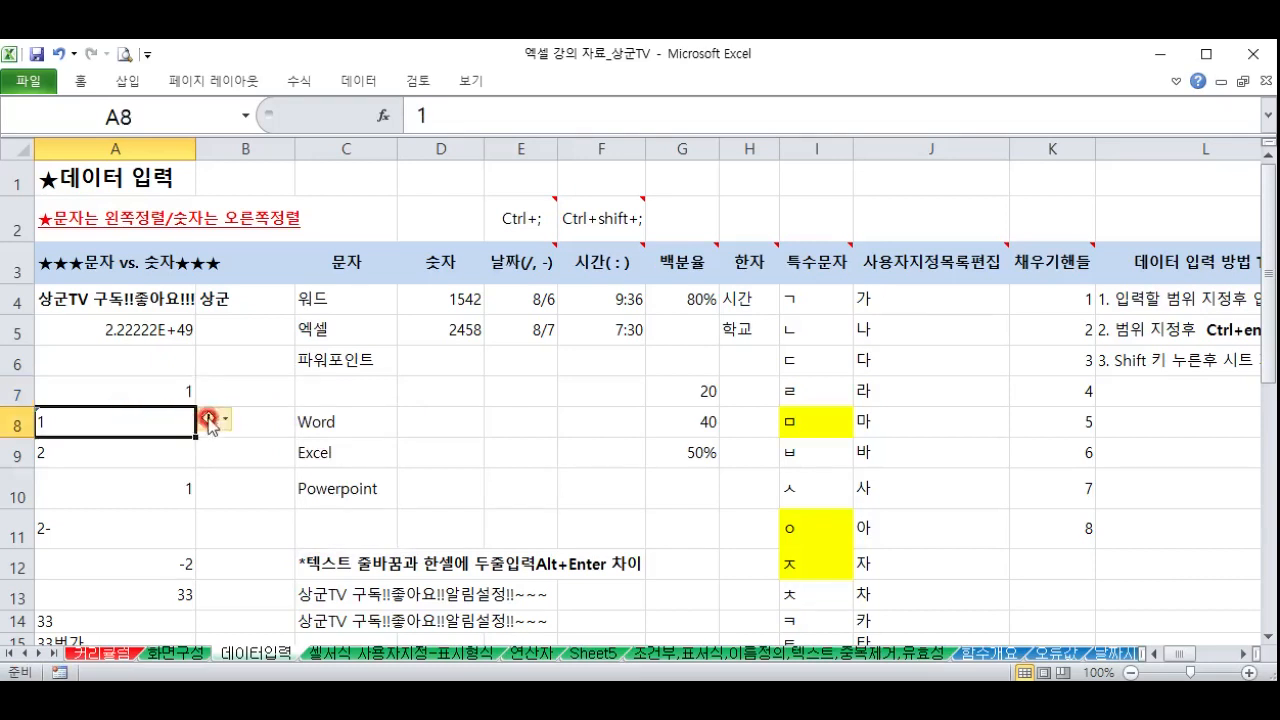
click(205, 421)
click(262, 471)
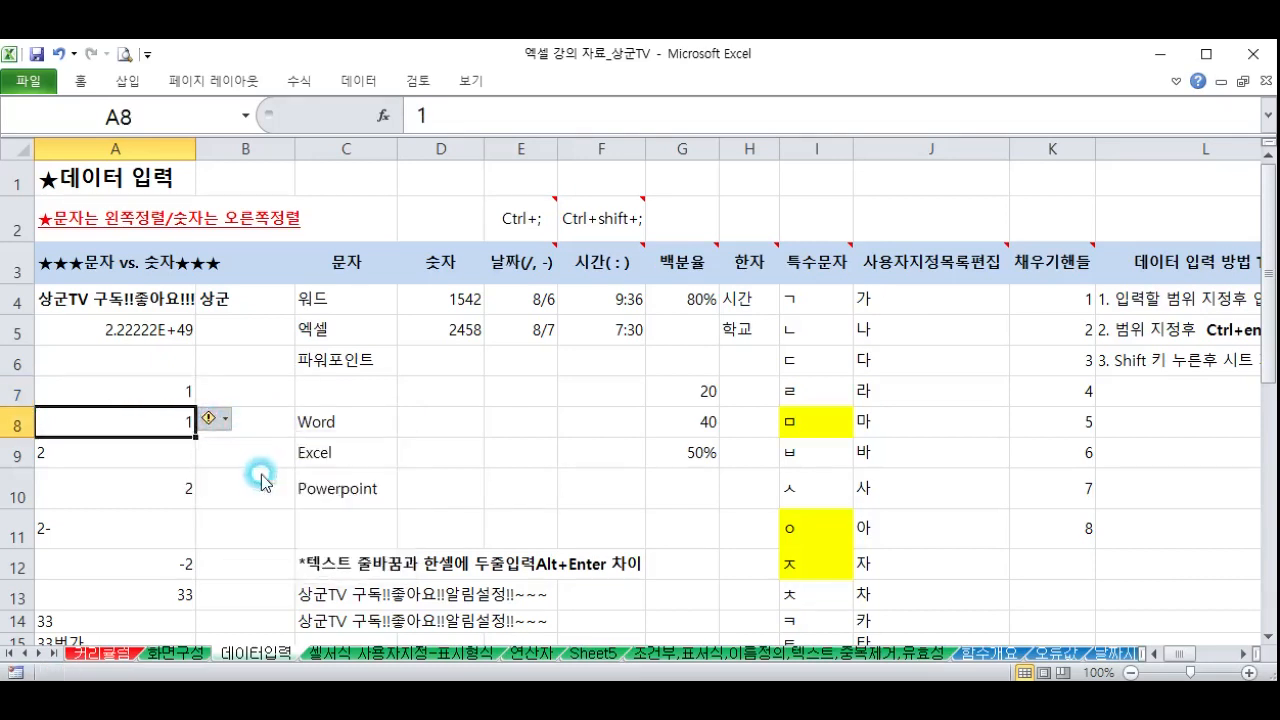
click(127, 490)
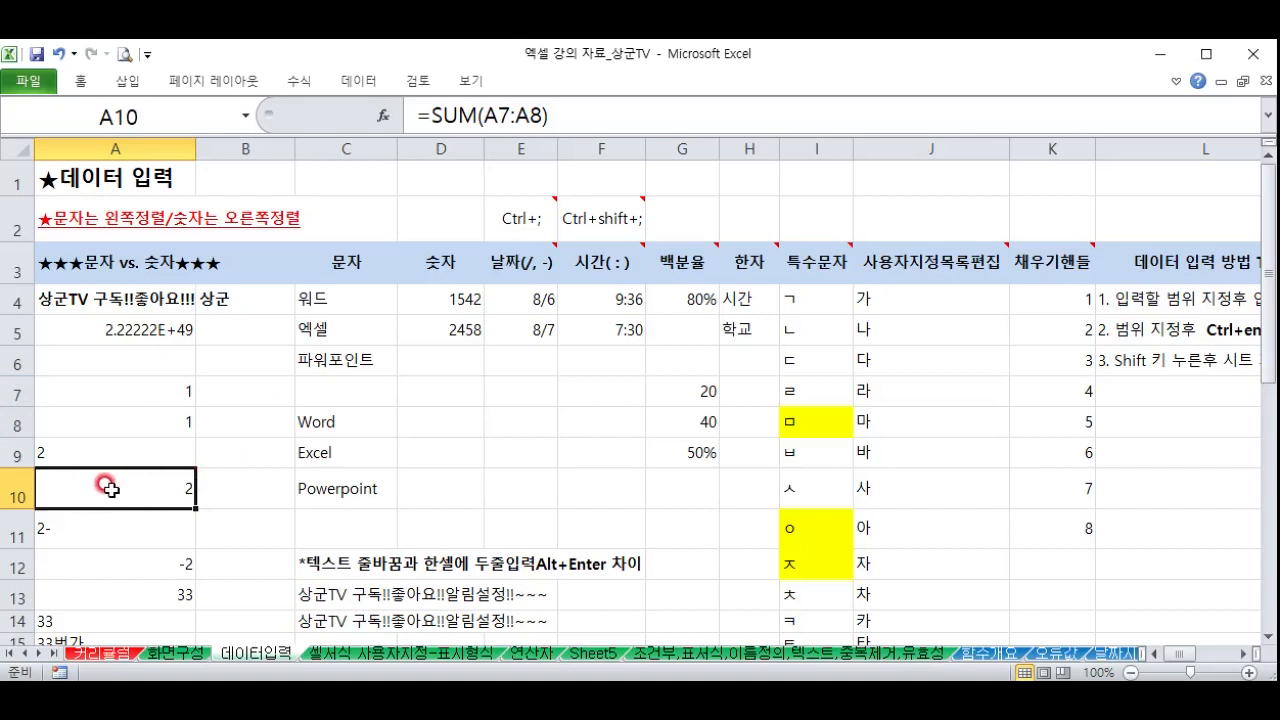
Undo the number conversions in cells A7 and A8 and check cell A10 again
drag(114, 391, 100, 423)
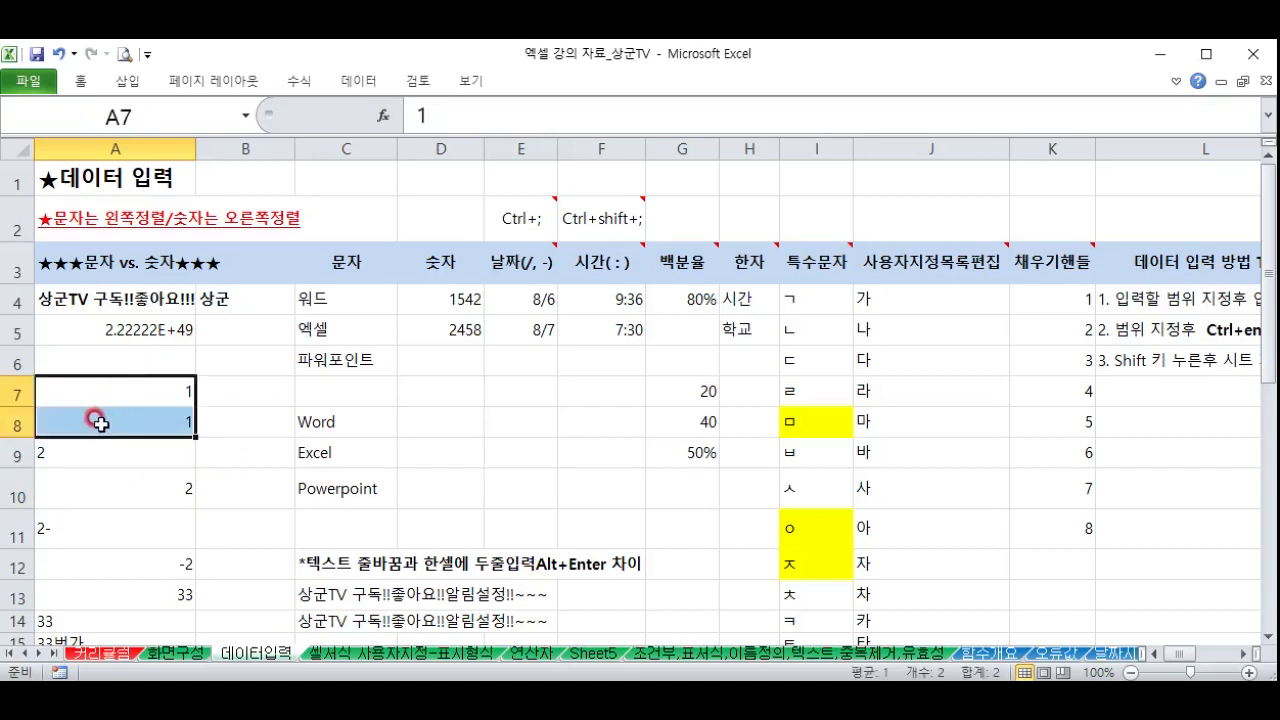
key(ctrl+z)
click(136, 495)
click(99, 446)
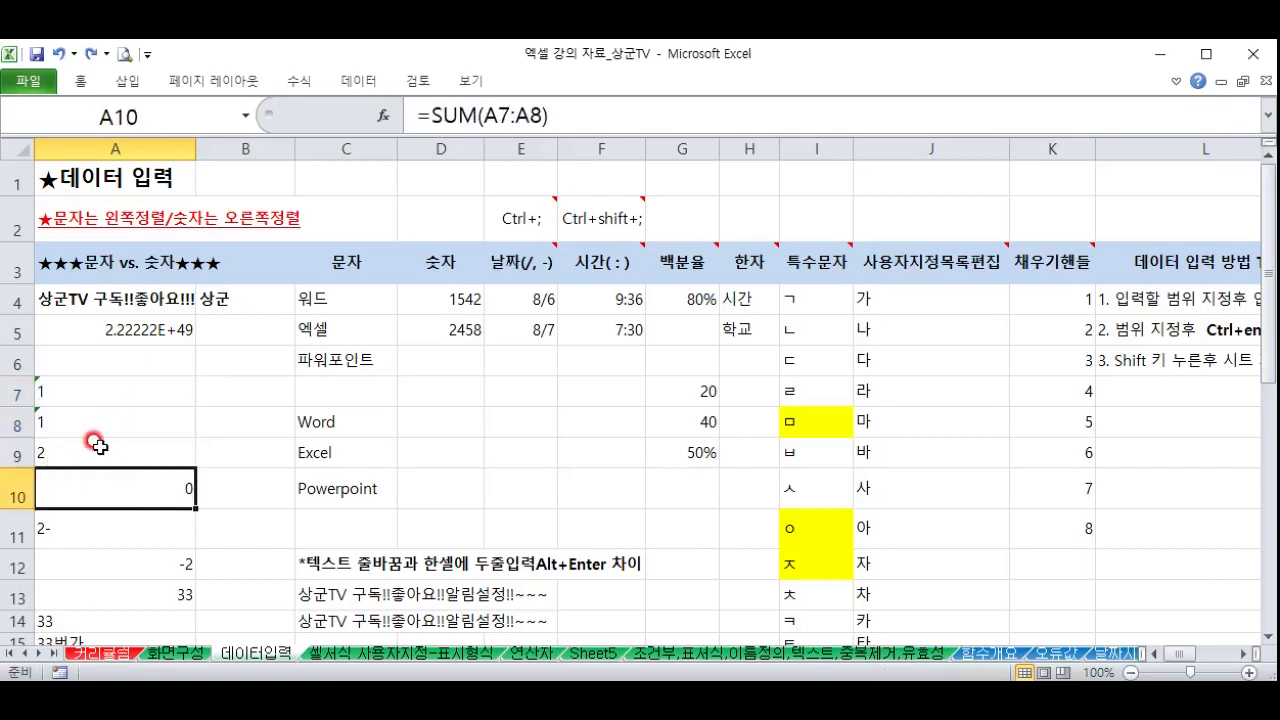
Re-enter 2- in cell A11 and reselect the cell to check its alignment
scroll(103, 440, down, 1)
click(77, 403)
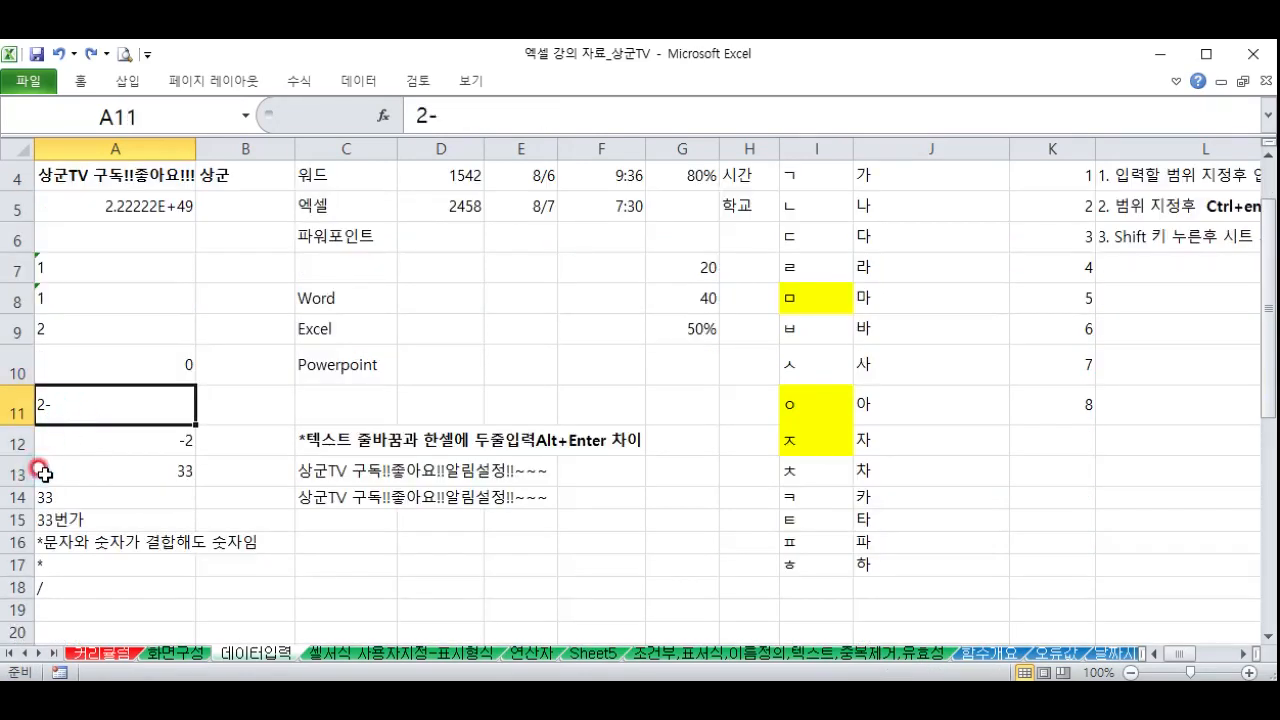
text(2-)
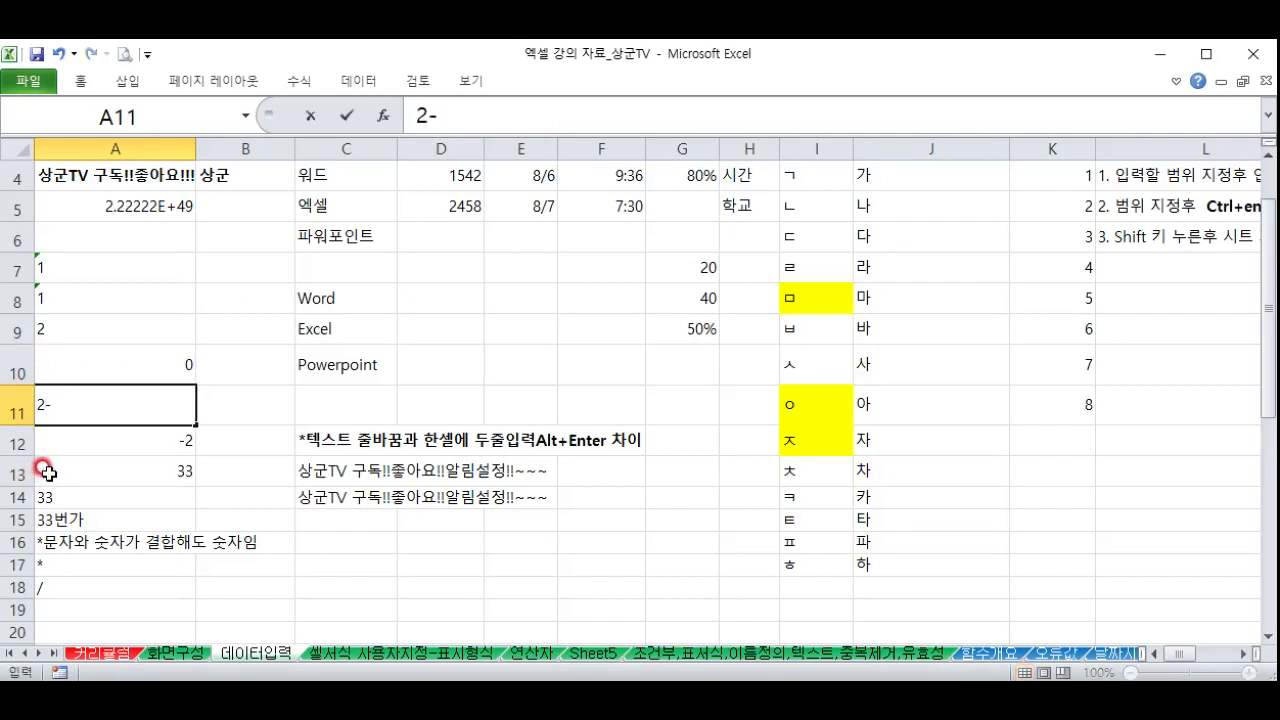
click(45, 435)
click(60, 418)
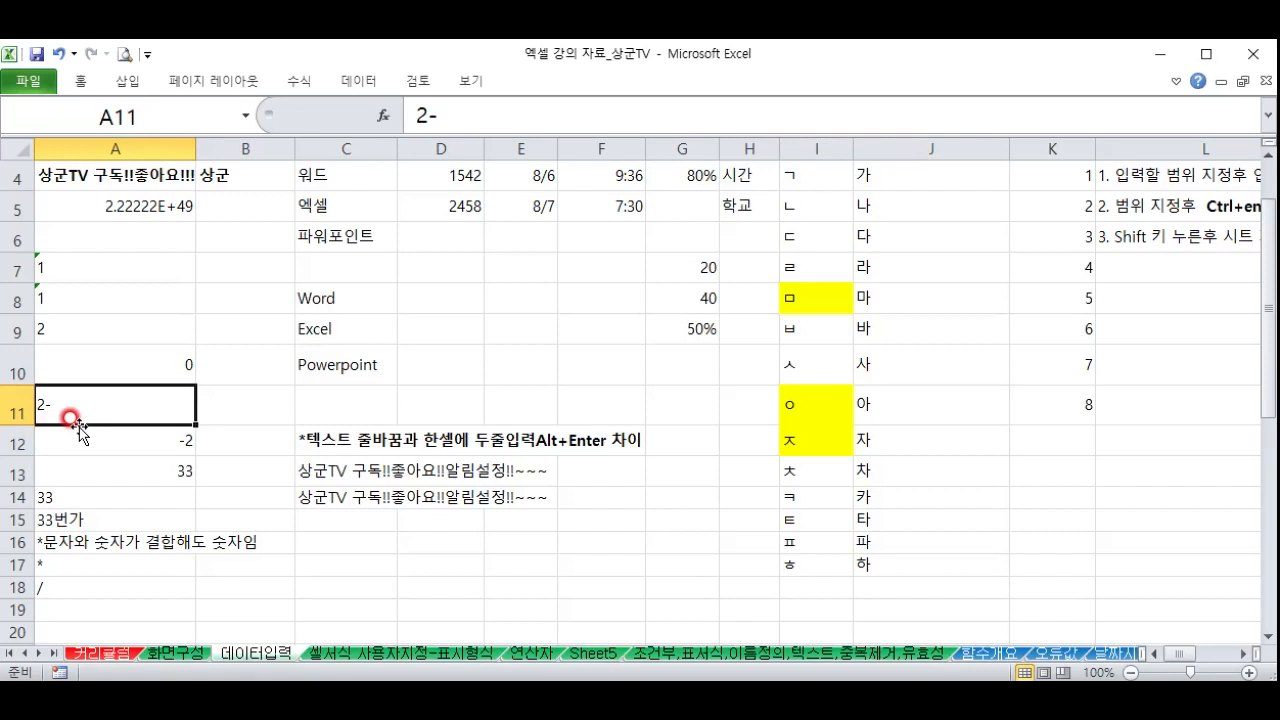
Re-enter -2 in cell A12 and reselect the cell to check its alignment
click(86, 436)
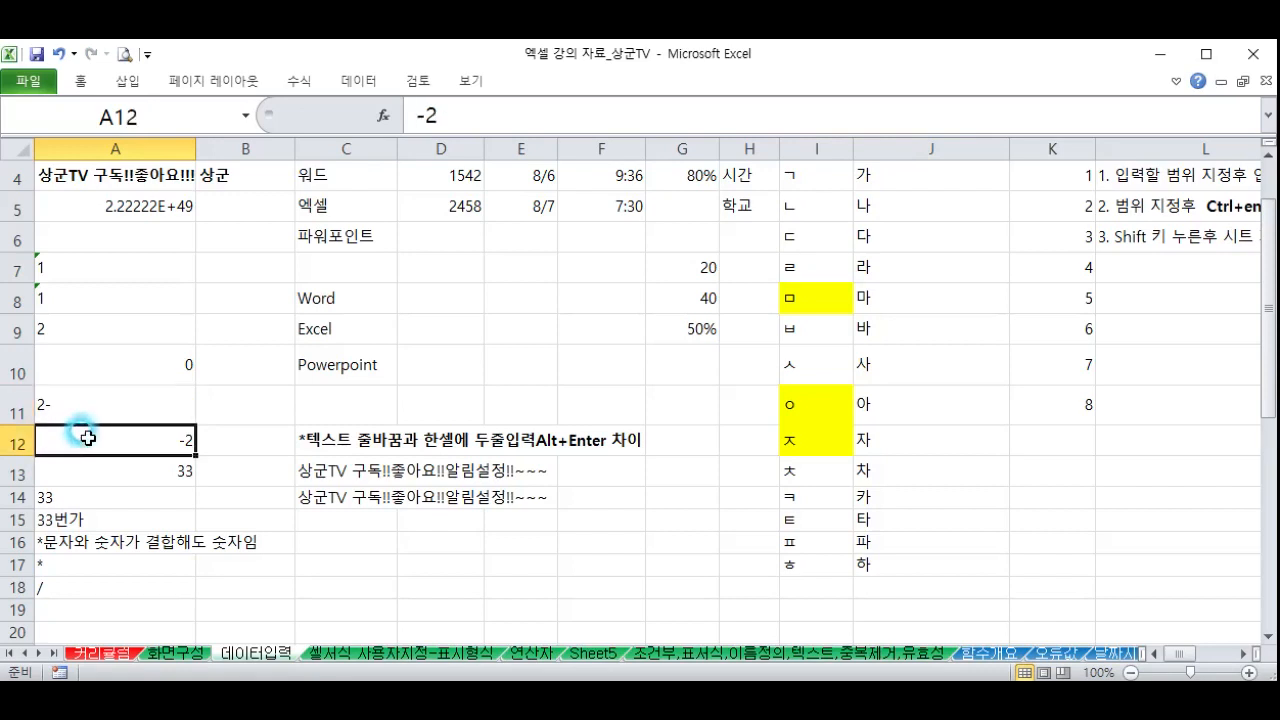
text(-2)
key(Return)
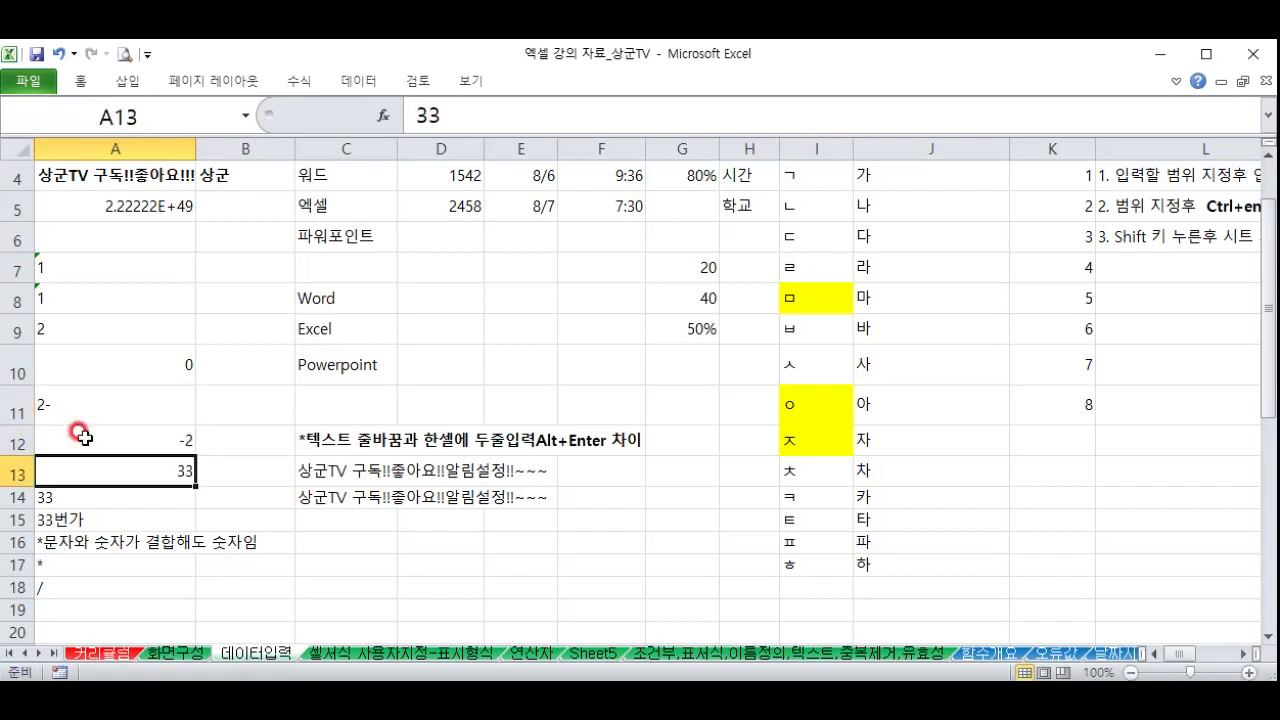
click(84, 437)
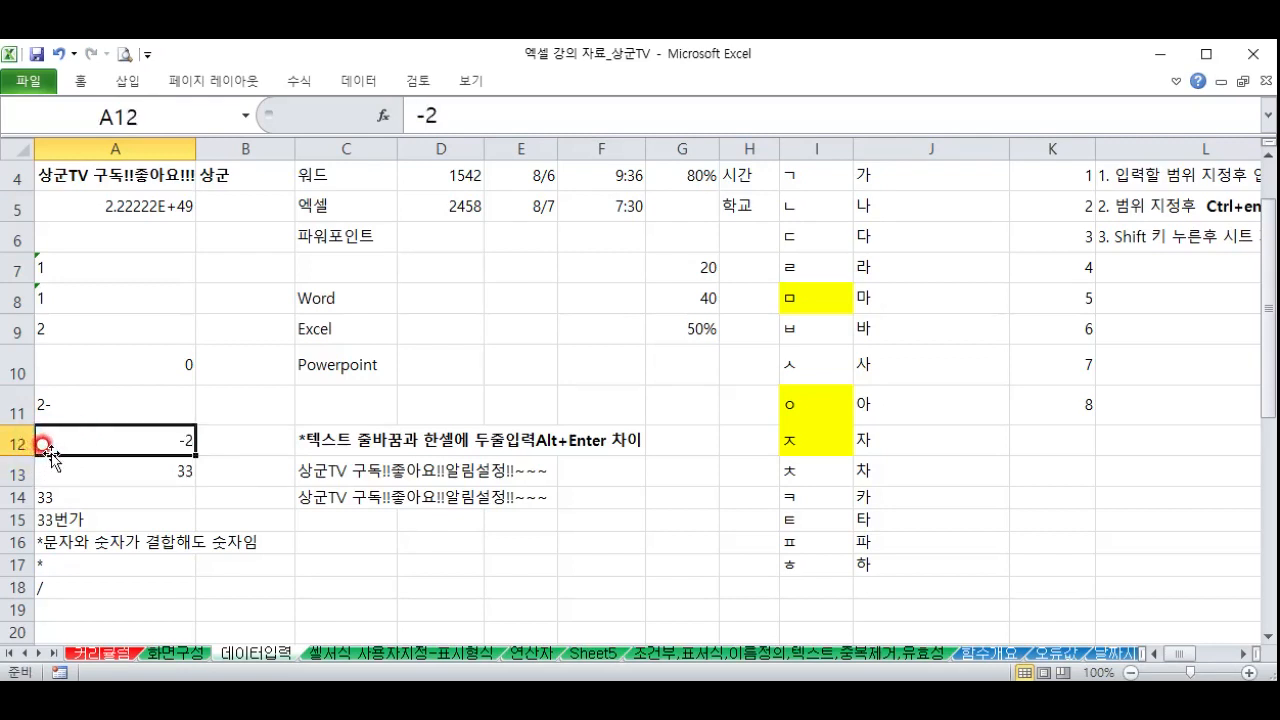
Examine the contents and alignment of cells A13 to A15, A17 and A18, and review the alignment note in A2
click(63, 474)
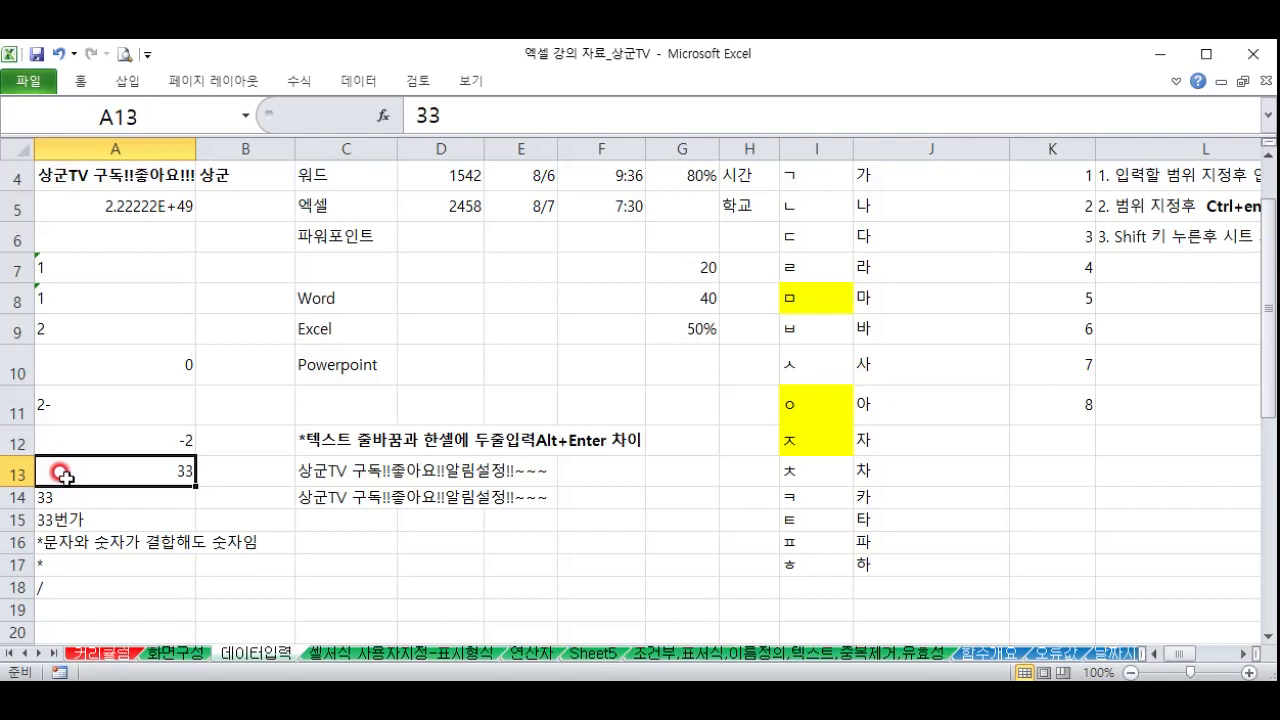
click(60, 497)
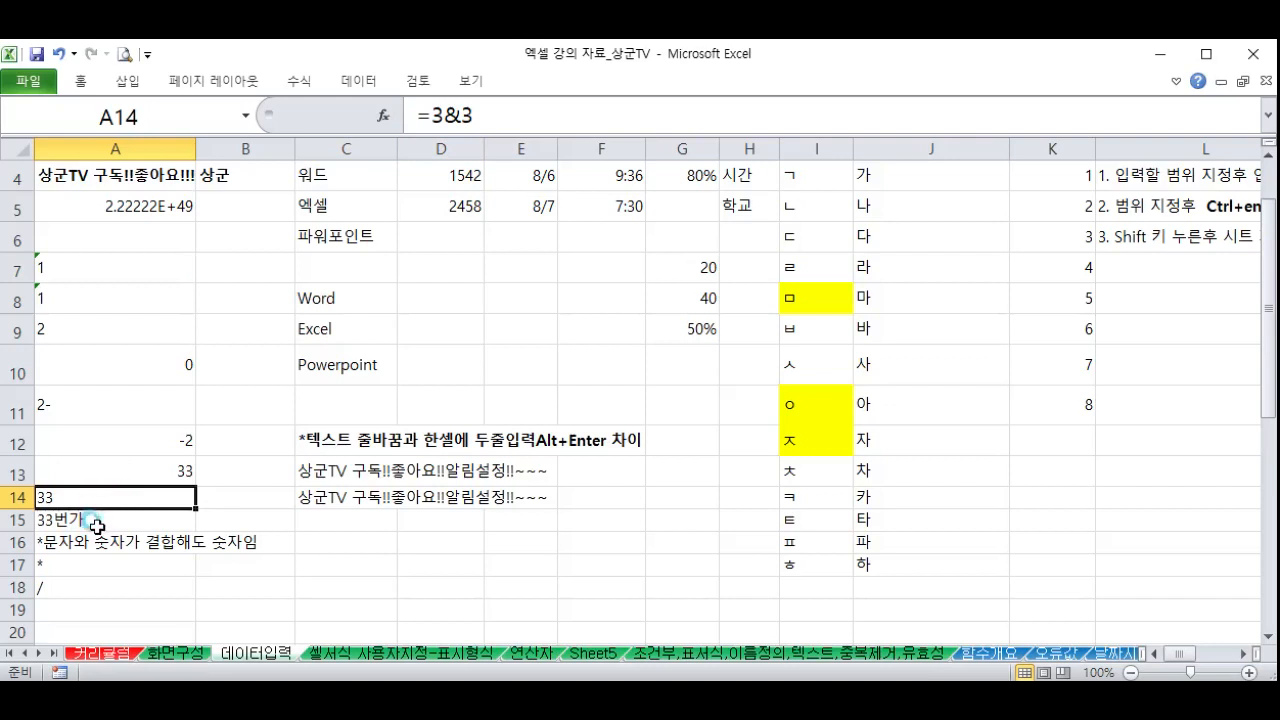
click(93, 521)
scroll(91, 491, down, 1)
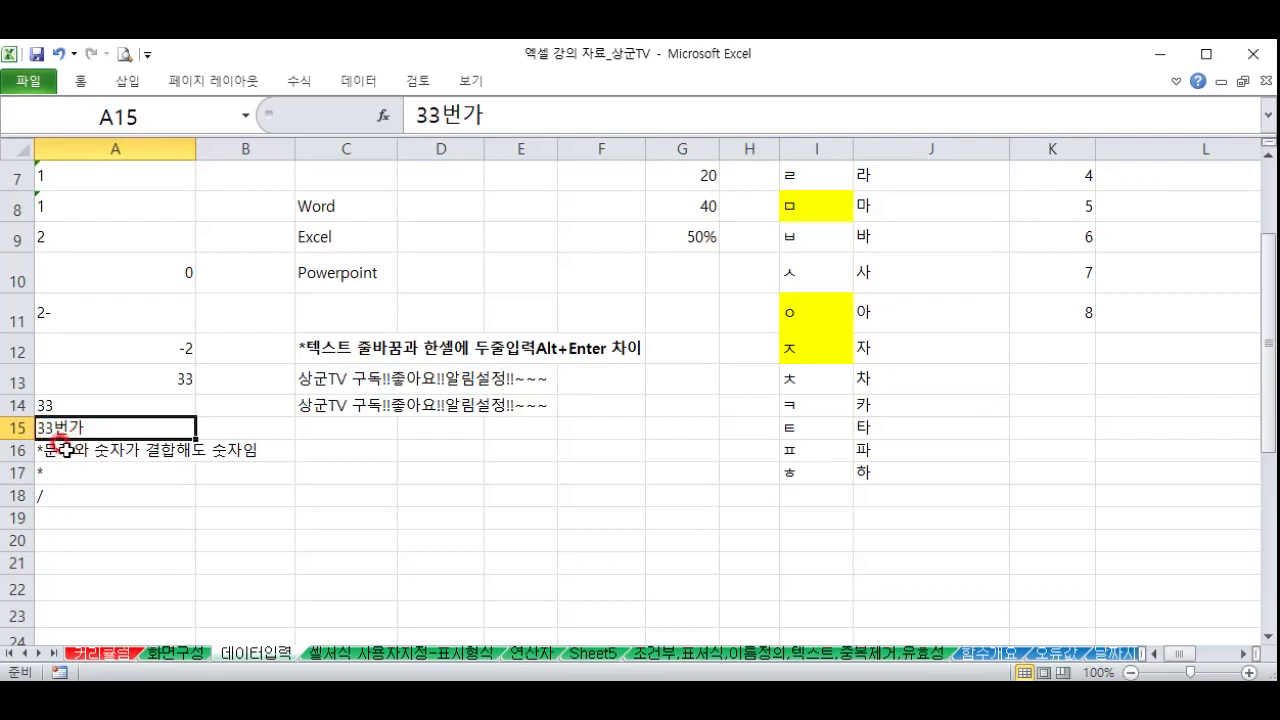
click(59, 472)
click(40, 495)
click(74, 479)
click(70, 493)
click(46, 474)
scroll(50, 500, up, 2)
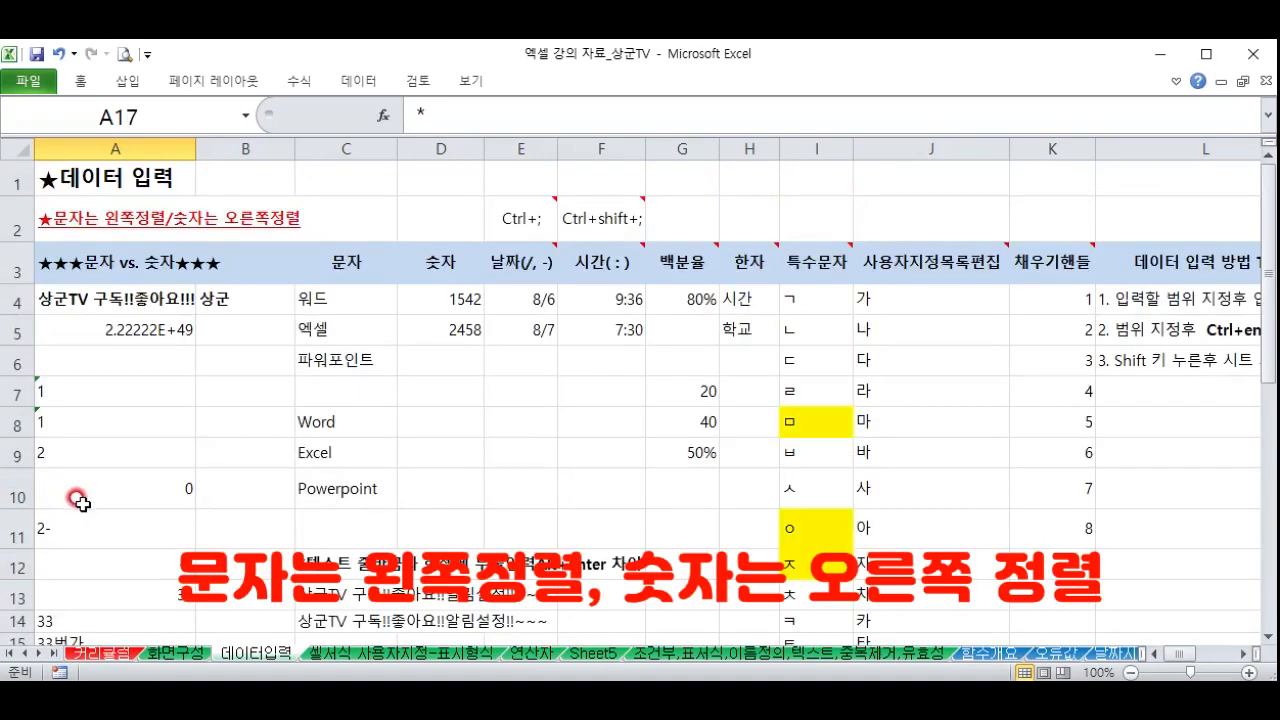
click(56, 224)
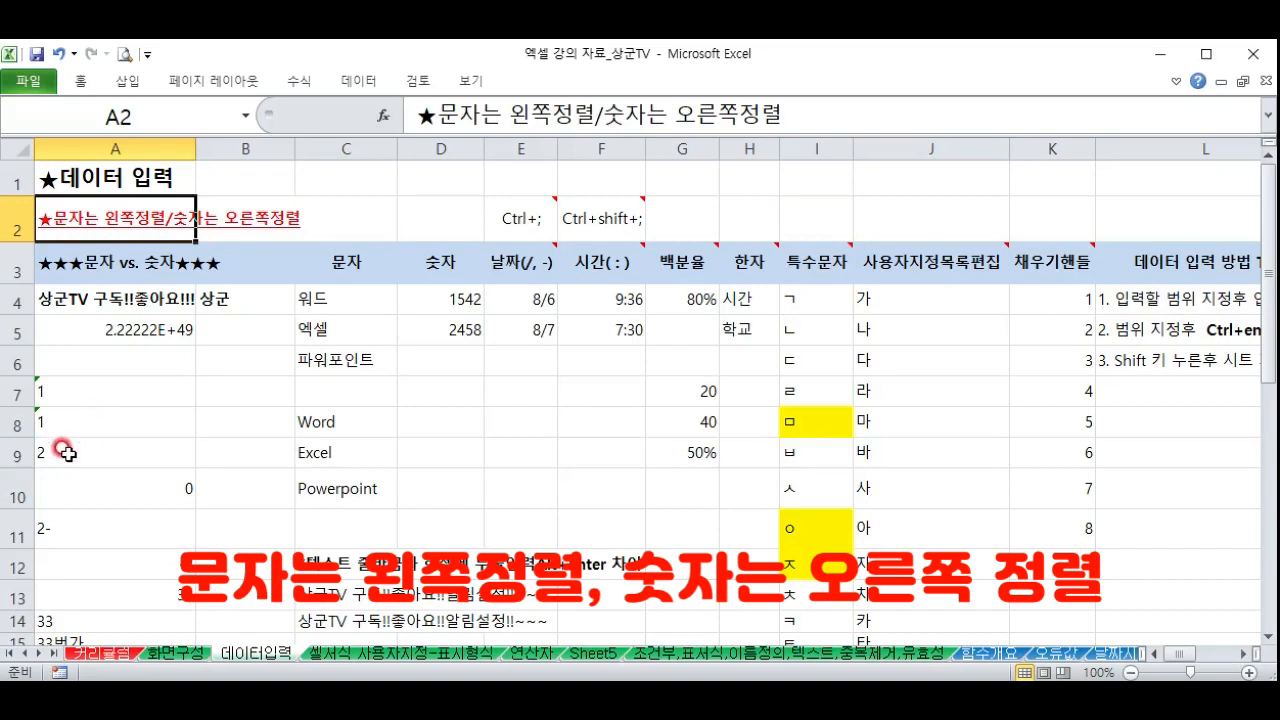
Re-enter 워드, 엑셀 and 파워포인트 in cells C4 to C6 of the 문자 column, and reselect C5
click(337, 294)
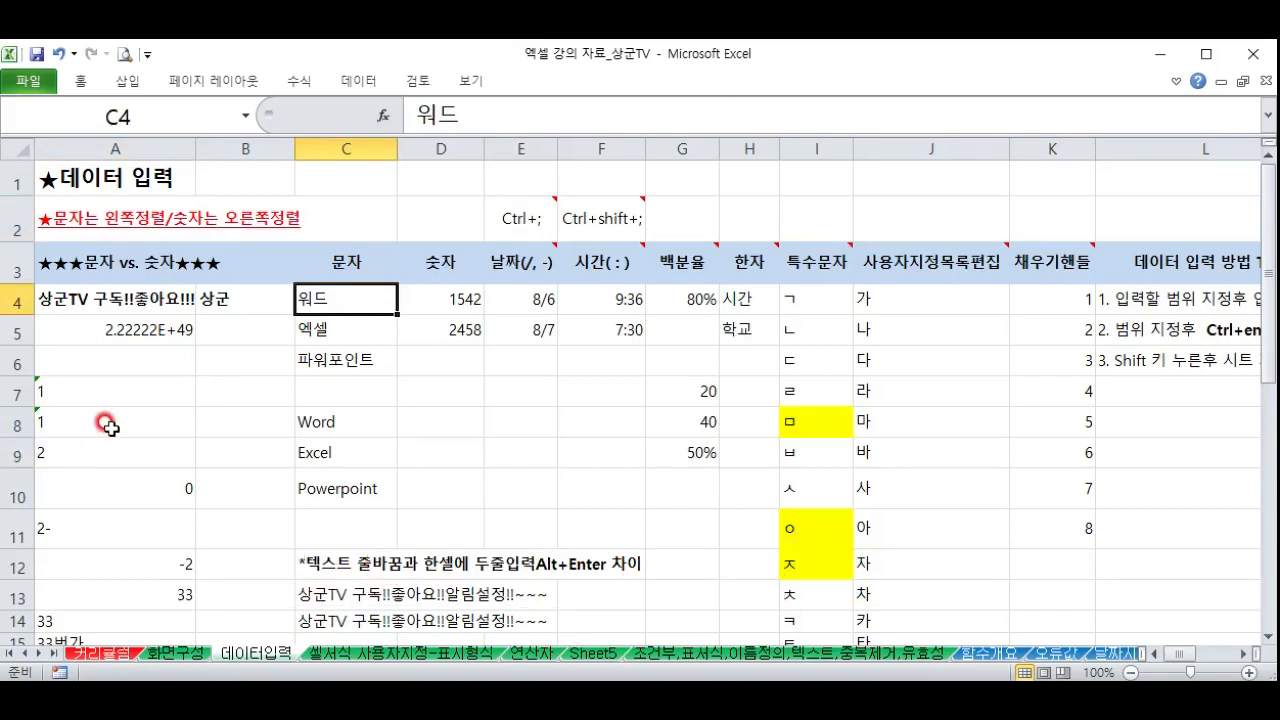
text(dnj)
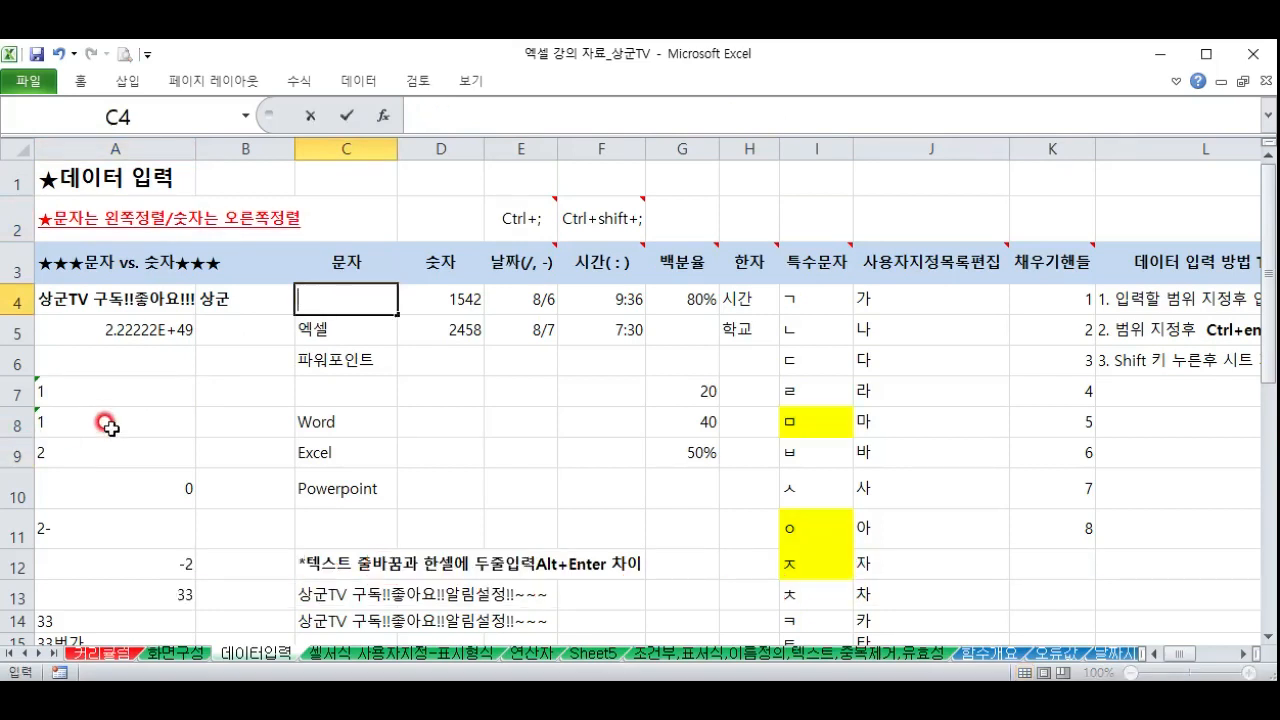
text(em)
key(Return)
text(dprtpf)
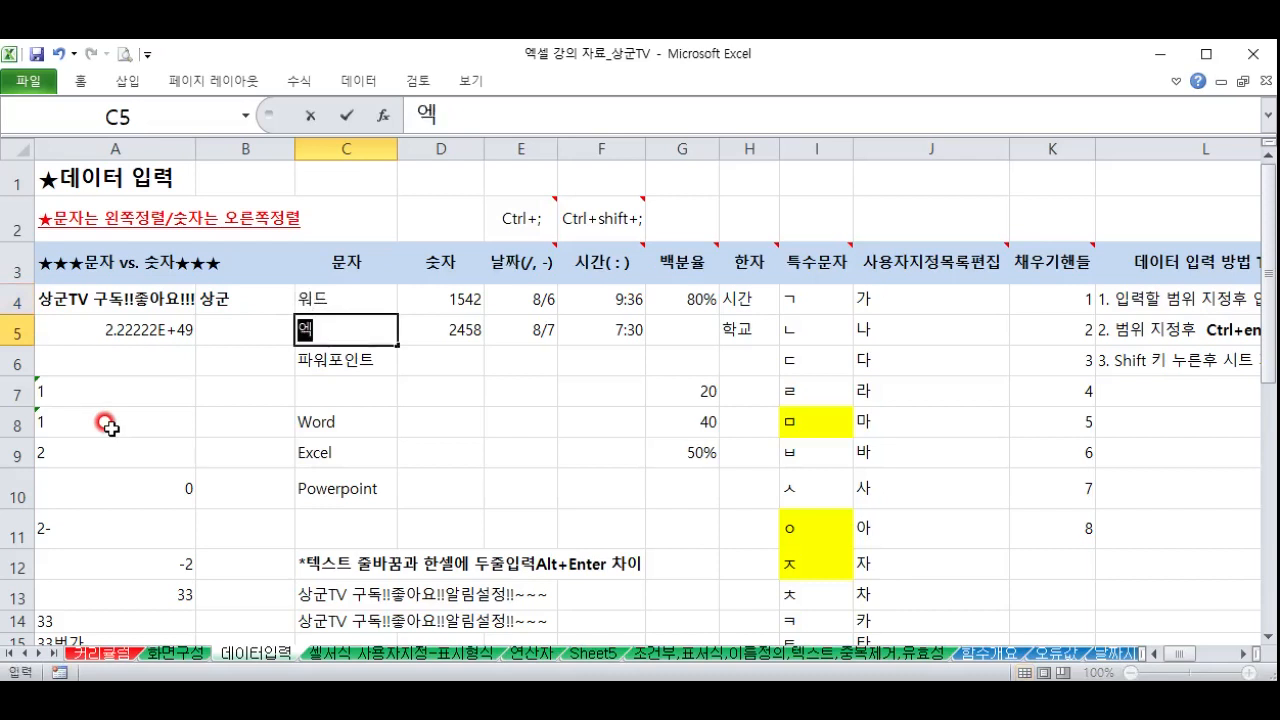
key(Return)
text(vkdnjvhdlsxm)
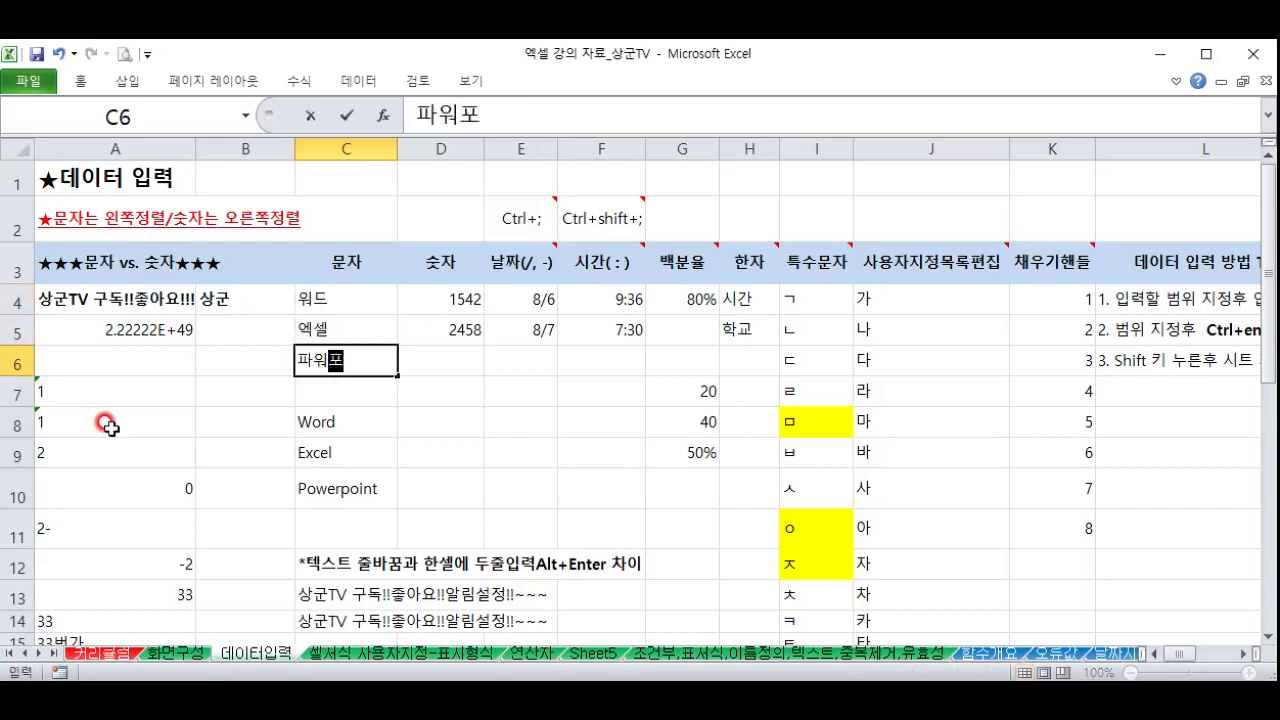
key(Return)
key(Return)
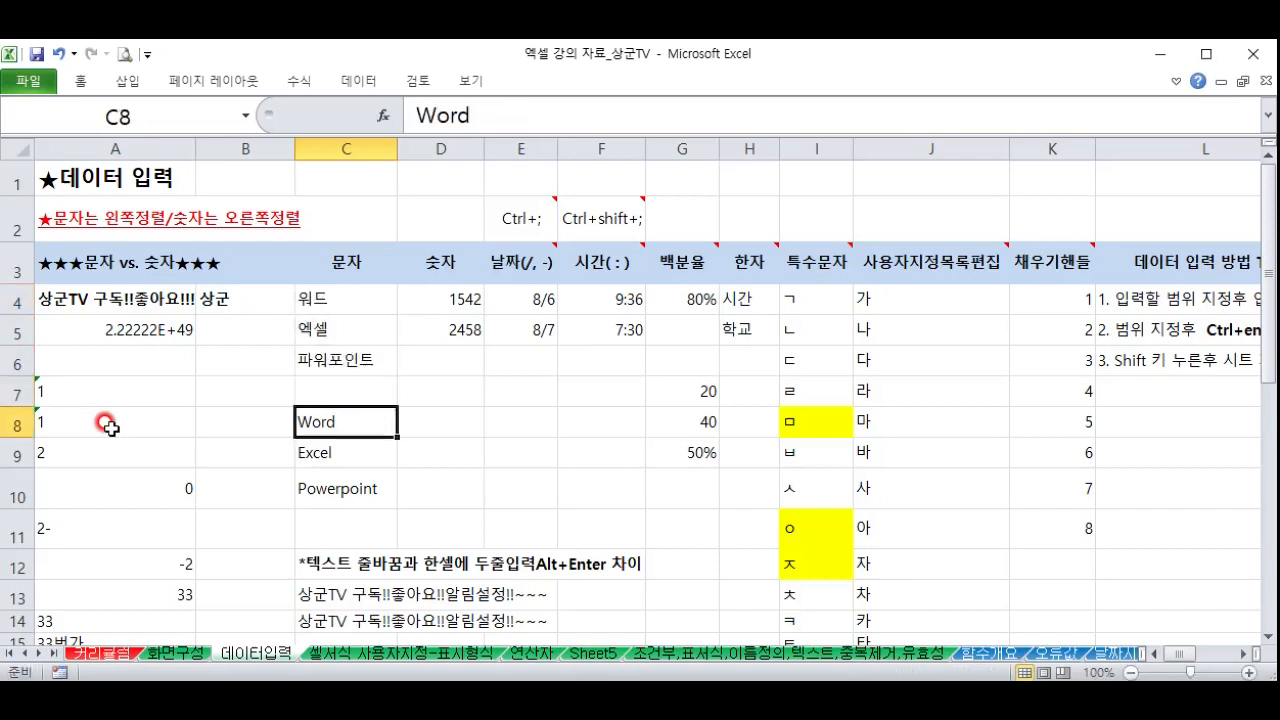
click(330, 328)
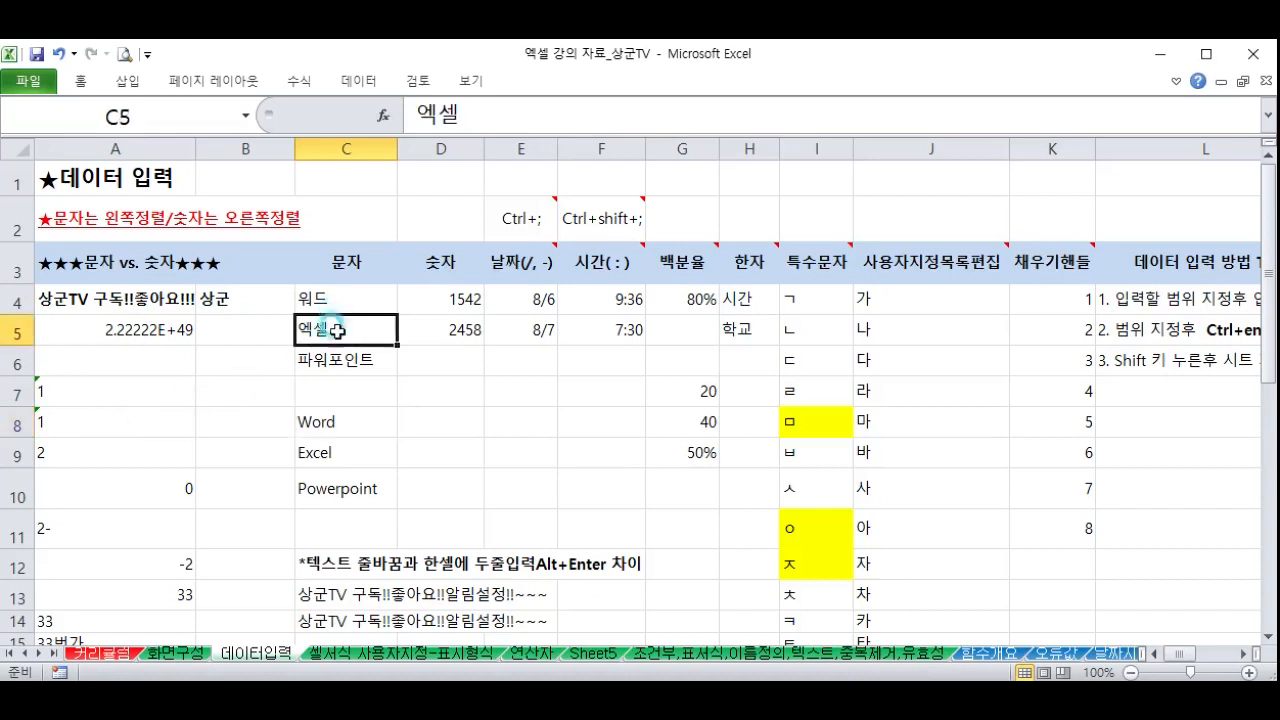
Re-enter 1542 and 2458 in cells D4 and D5 of the 숫자 column, and compare their alignment with the text entries in column C
drag(340, 418, 338, 490)
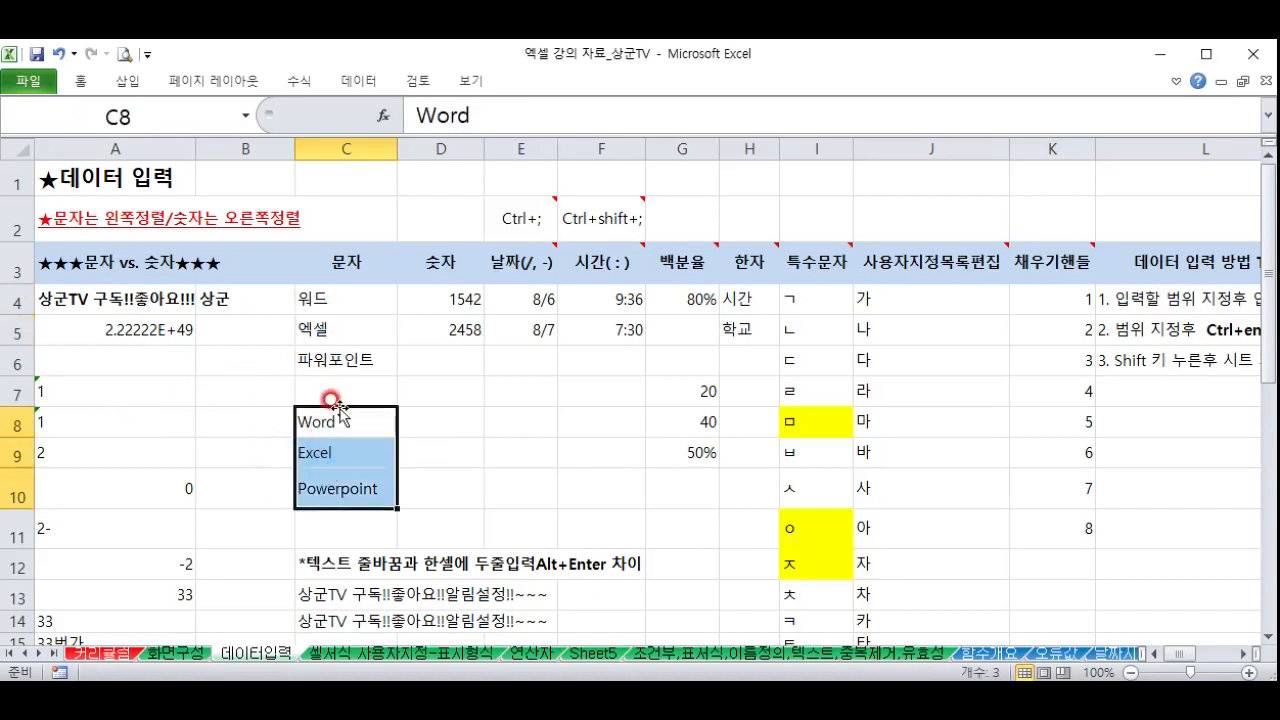
click(312, 412)
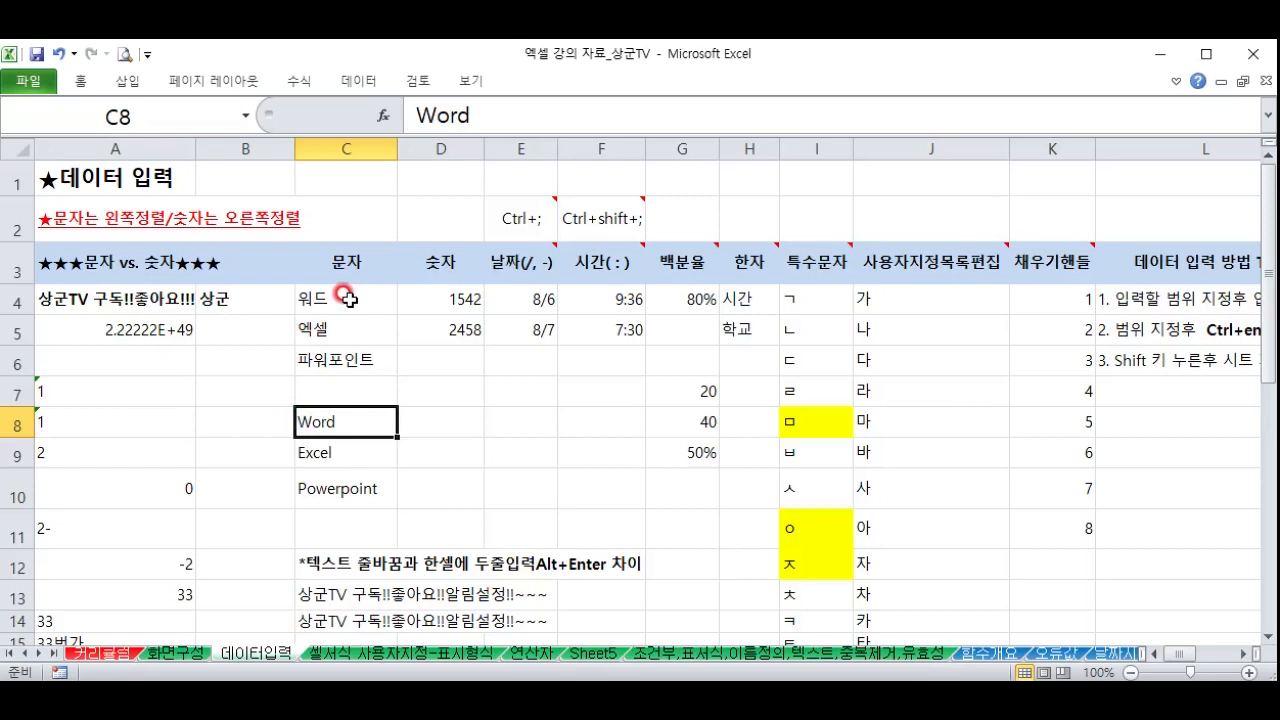
drag(442, 304, 442, 330)
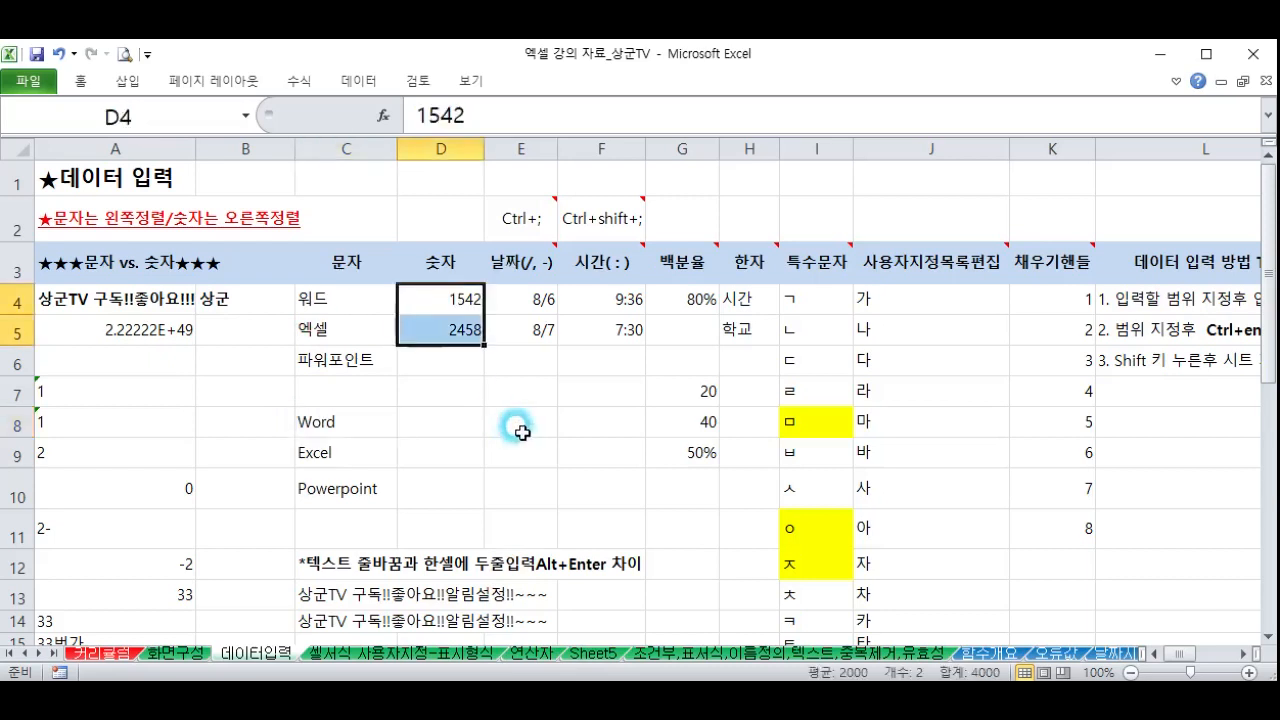
click(470, 298)
text(1542)
key(Return)
text(24)
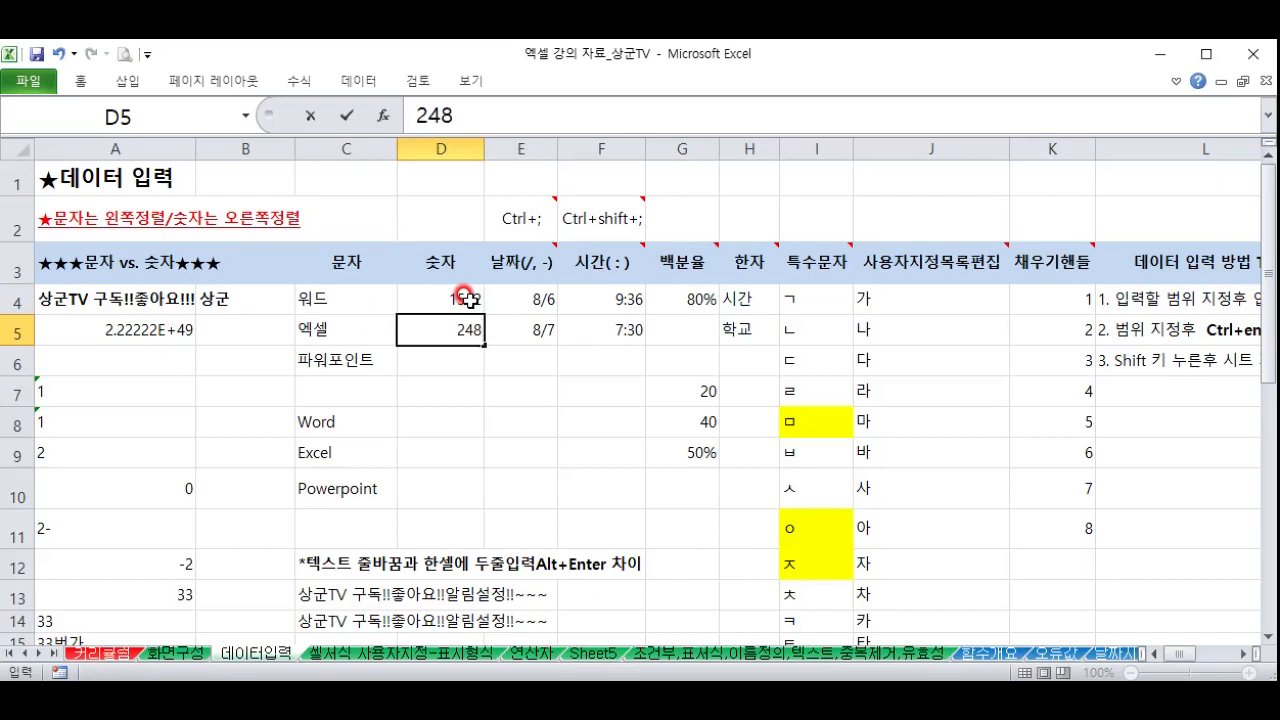
text(58)
key(Return)
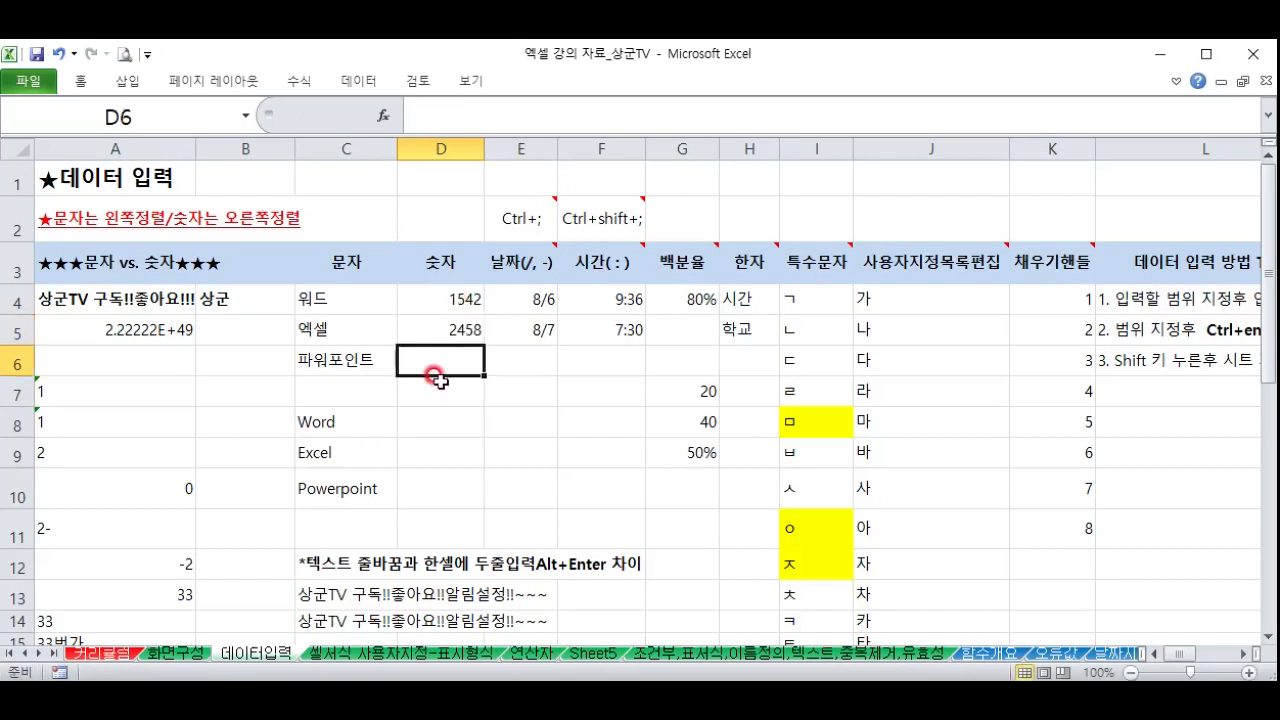
drag(440, 302, 443, 335)
drag(314, 300, 320, 366)
Insert a line break after 구독!! within cell C13, and reselect the cell to check its two-line entry
scroll(340, 418, down, 1)
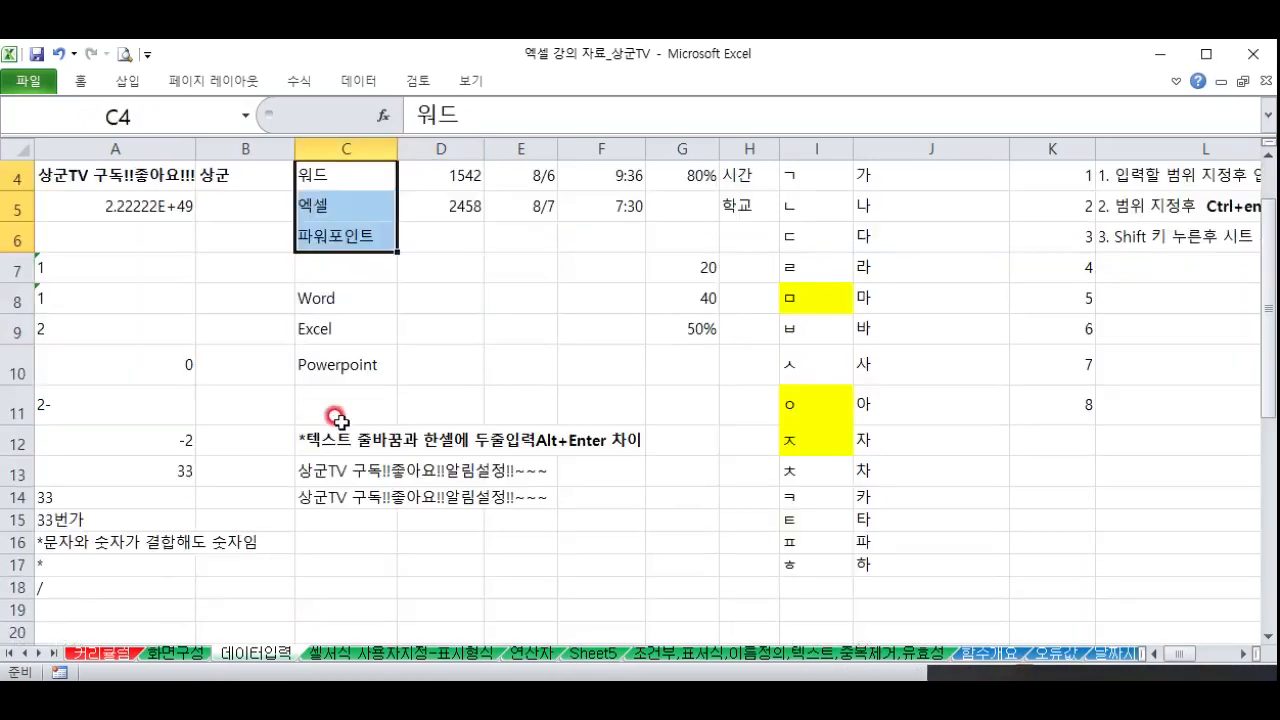
click(307, 472)
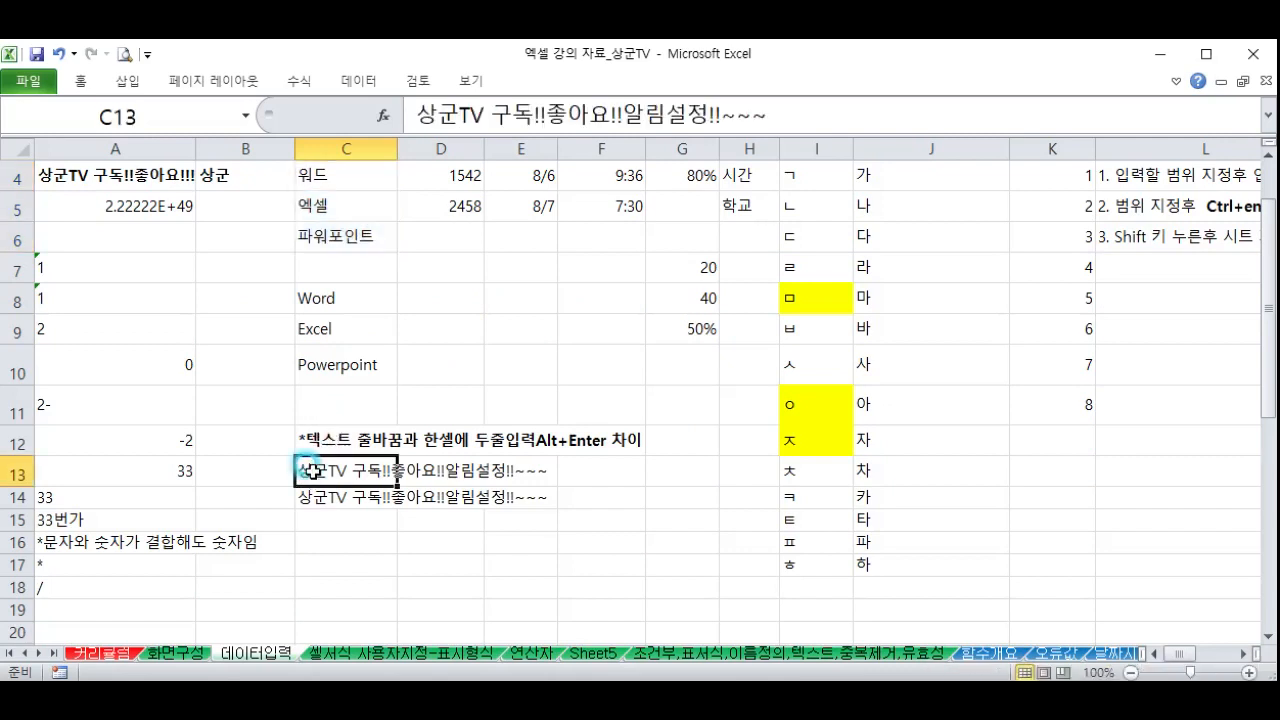
click(541, 116)
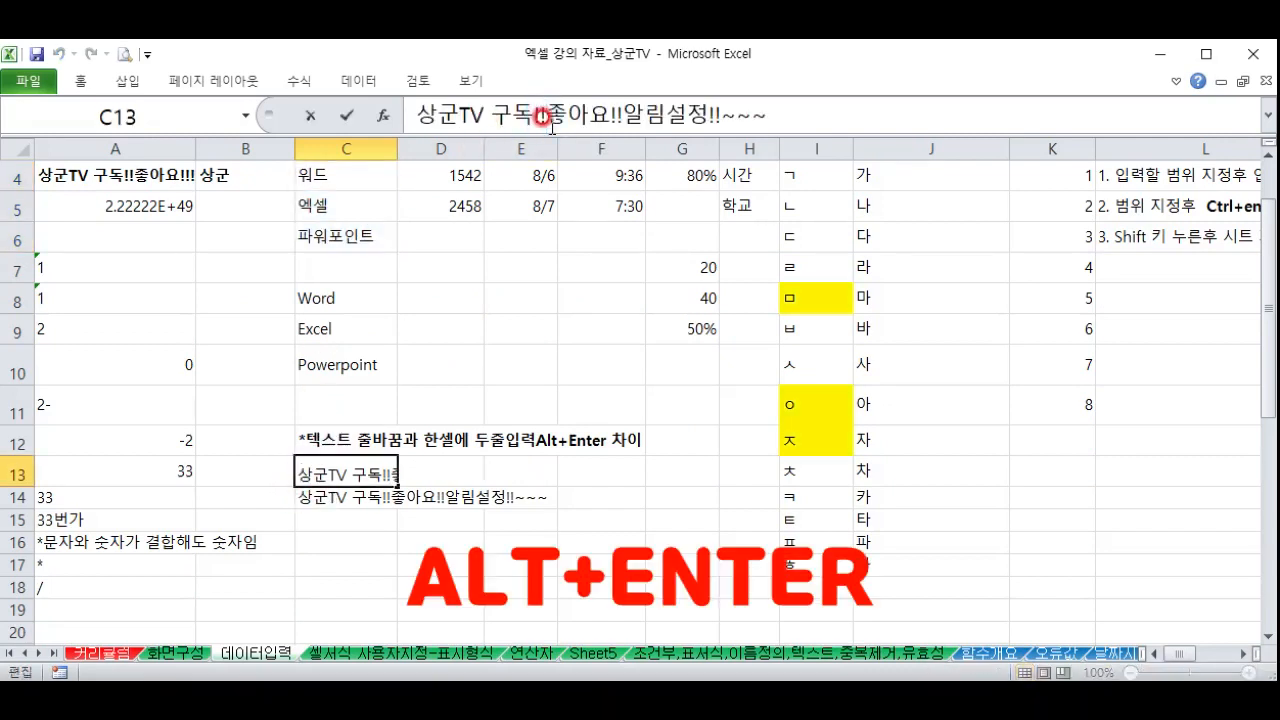
key(alt+Return)
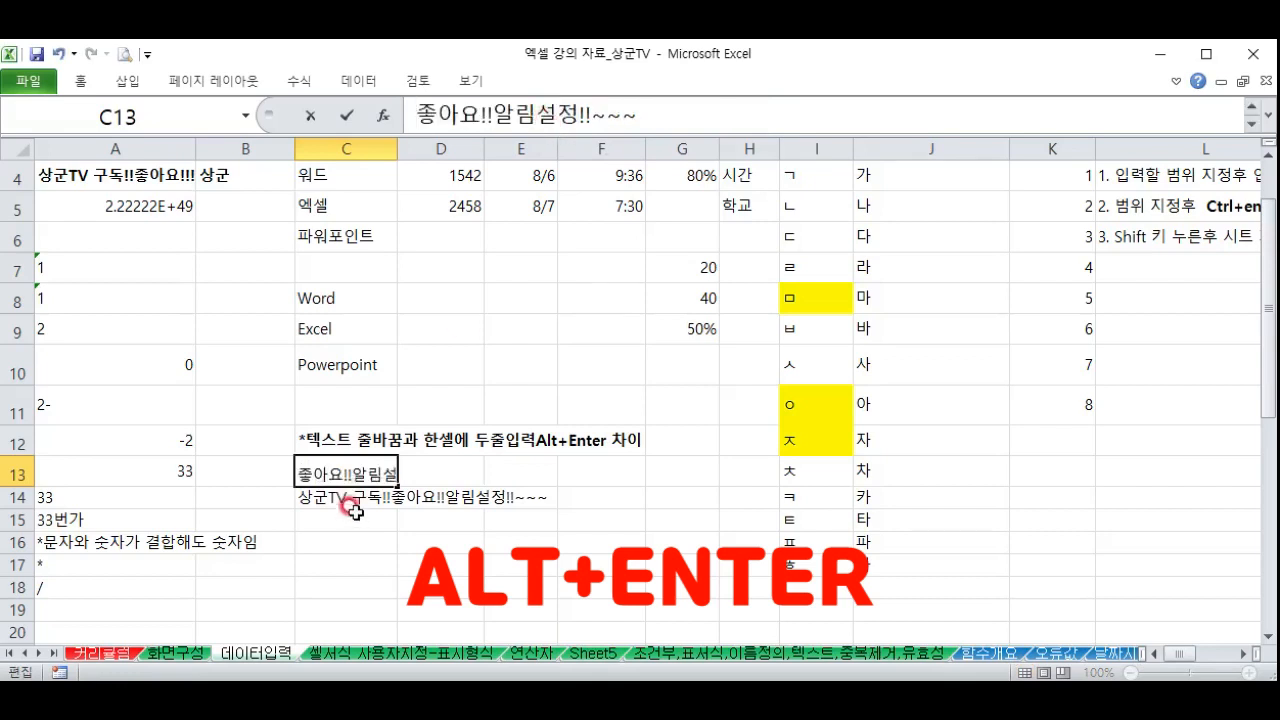
click(345, 515)
click(350, 466)
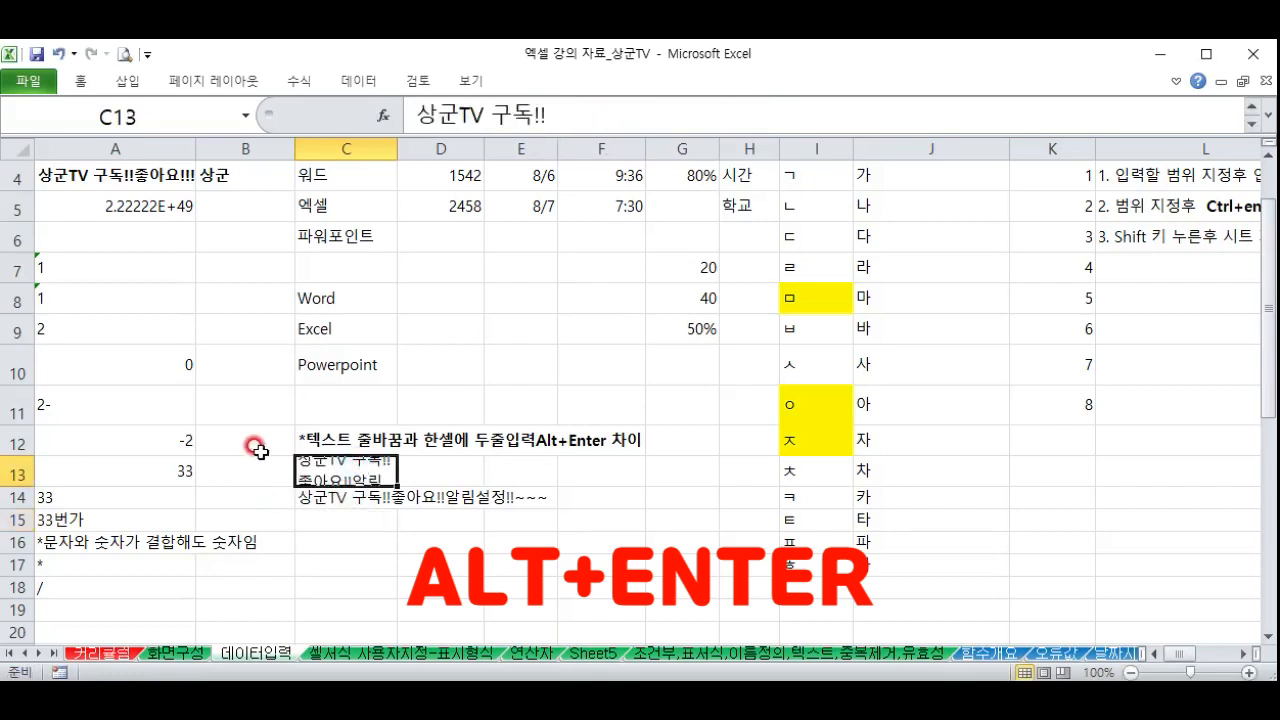
Turn on text wrapping (텍스트 줄 바꿈) for cell C14
click(345, 497)
click(1176, 88)
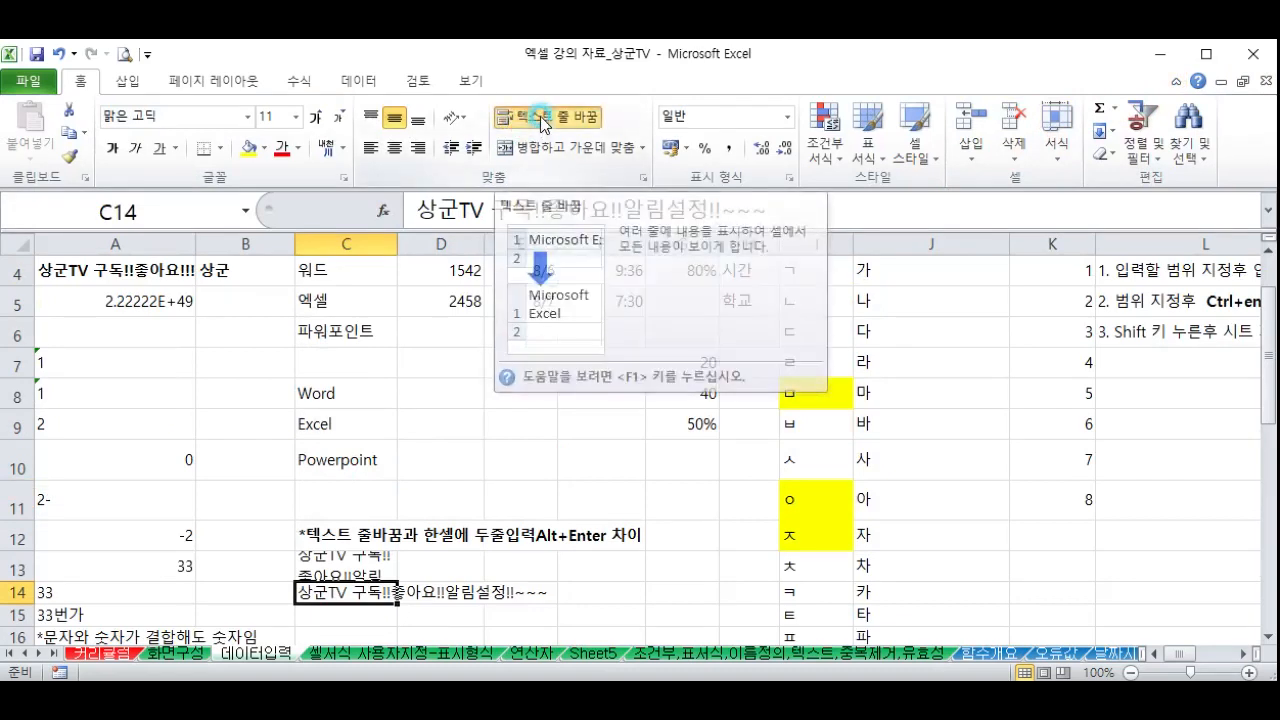
click(541, 125)
scroll(375, 560, down, 1)
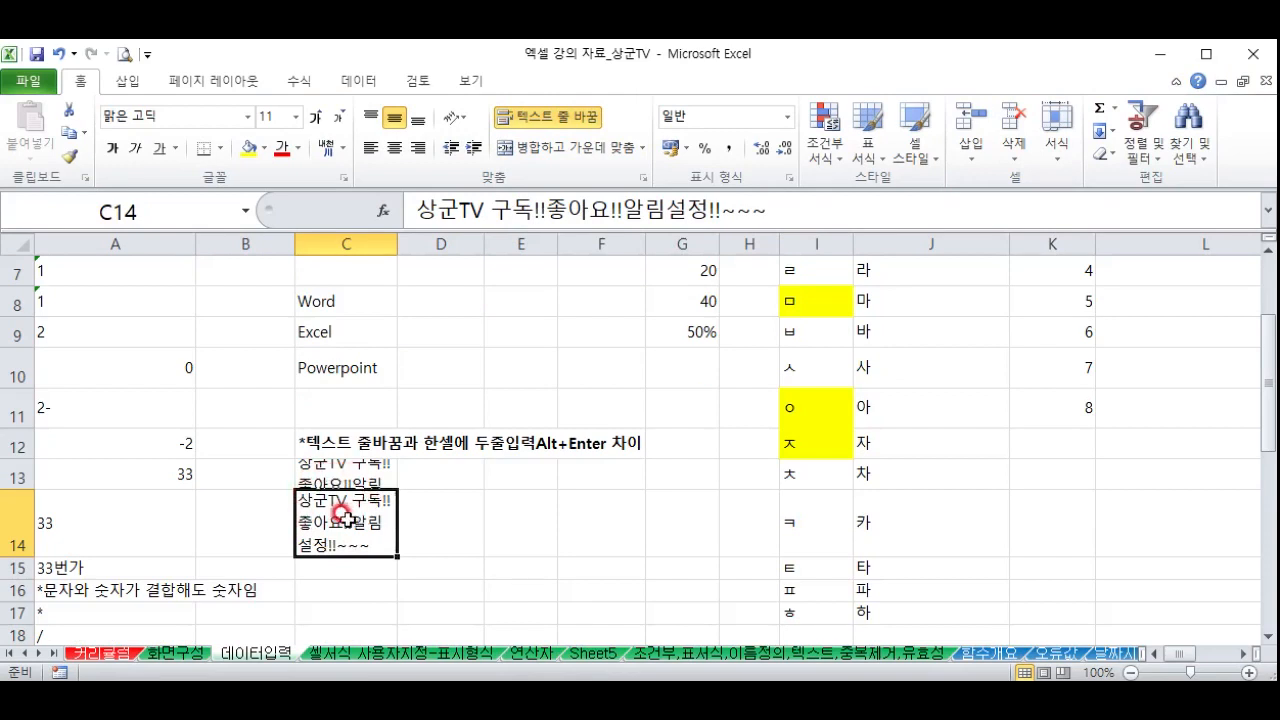
Widen and re-narrow column C to compare how C13 and C14 wrap, and make row 13 tall enough for its lines
click(334, 472)
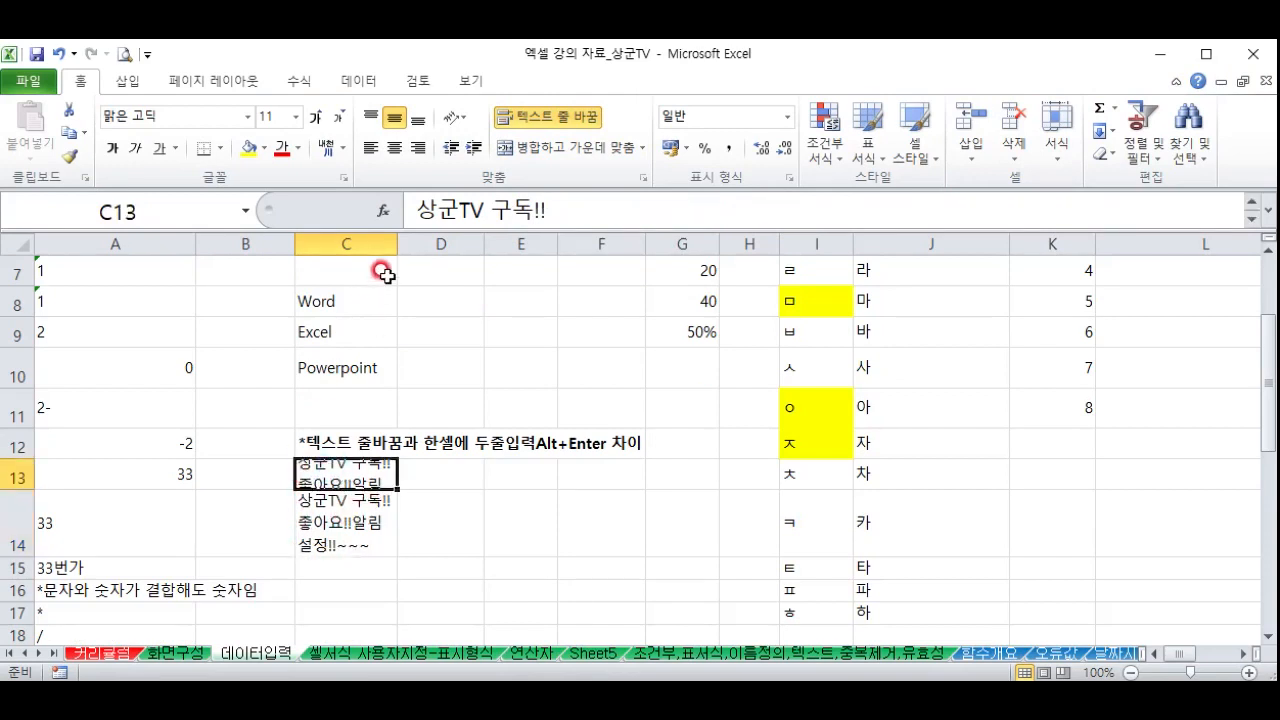
drag(399, 244, 608, 244)
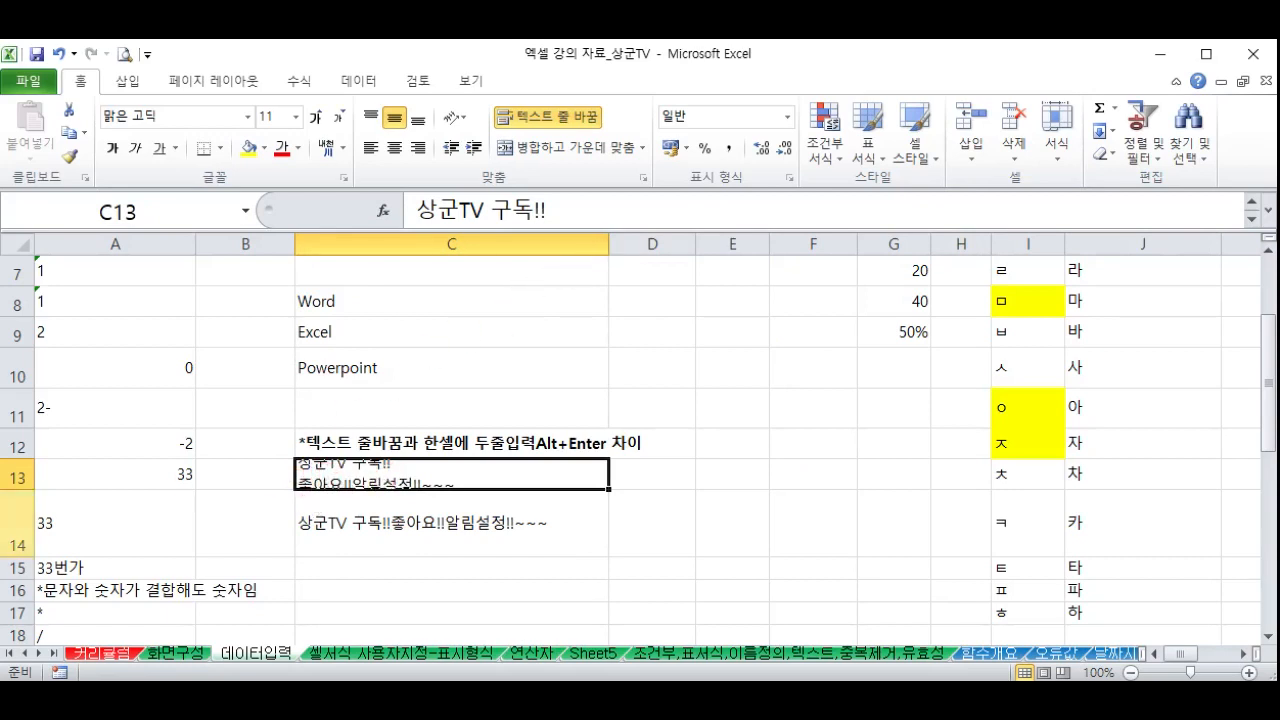
drag(16, 484, 15, 522)
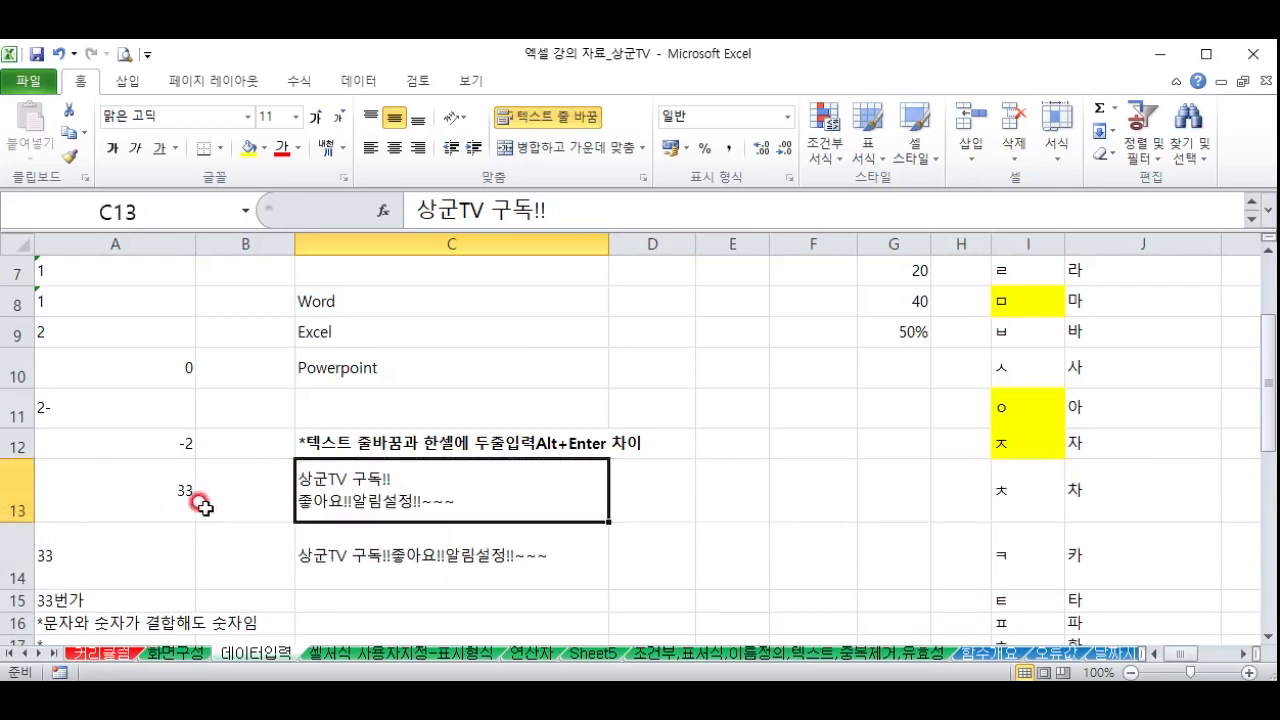
click(327, 551)
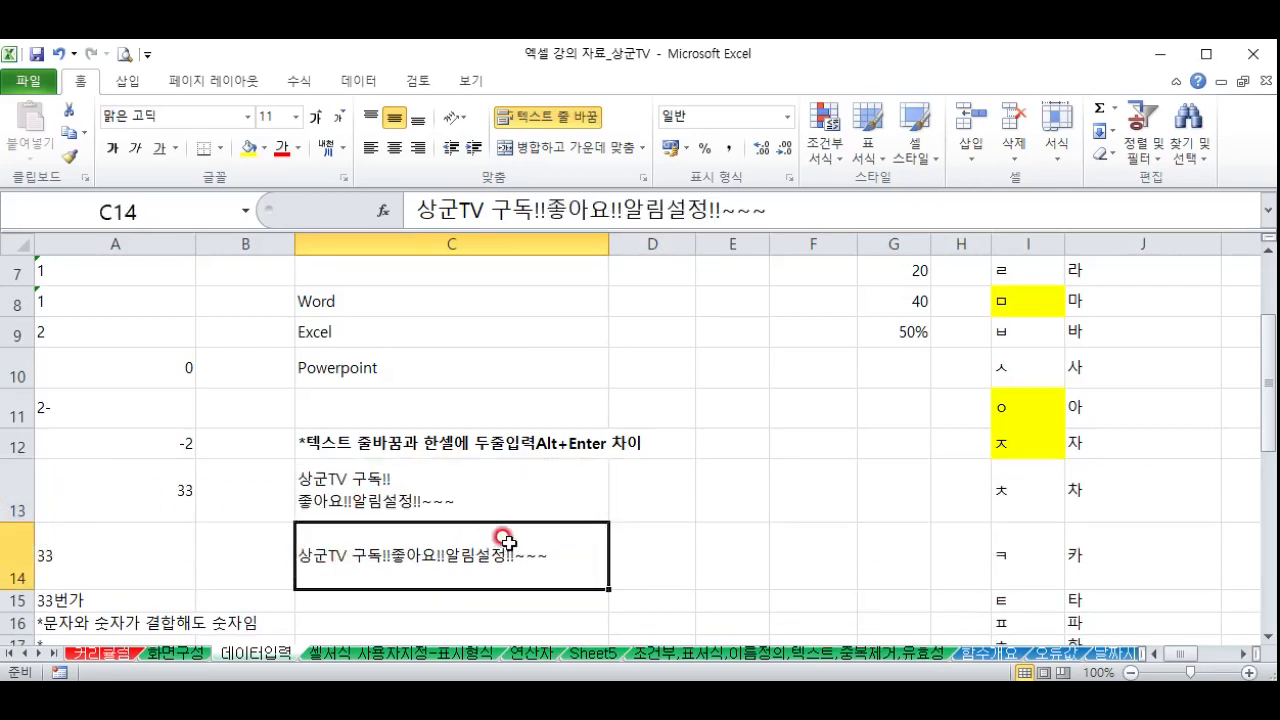
drag(608, 245, 405, 274)
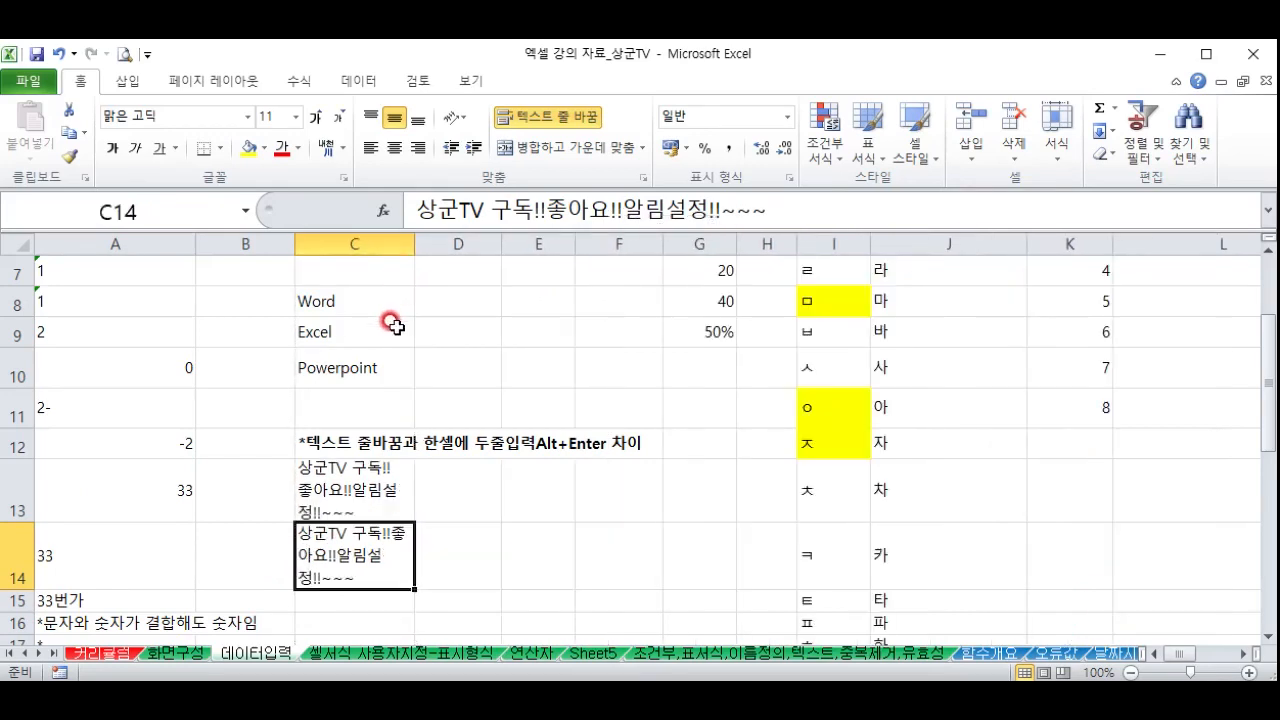
Review the 날짜, 시간 and 백분율 columns, and insert today's date, 2020-02-11, in cell E6
scroll(358, 427, up, 2)
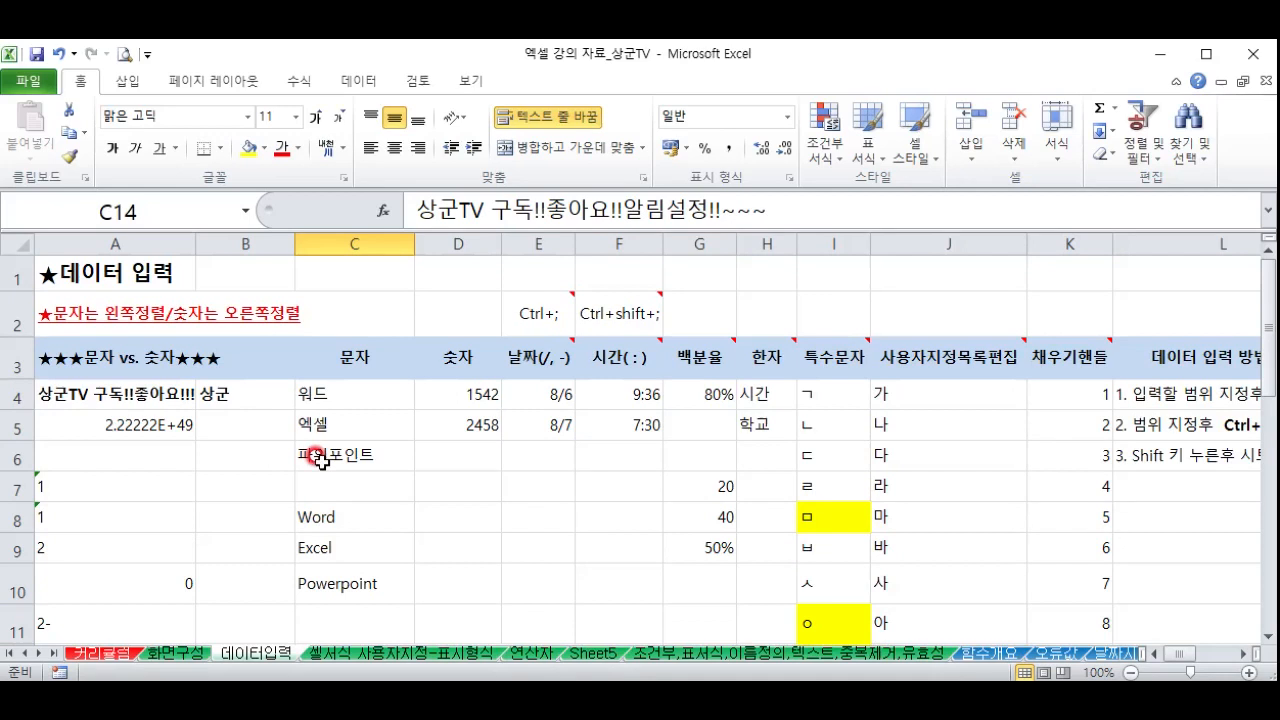
drag(481, 397, 547, 422)
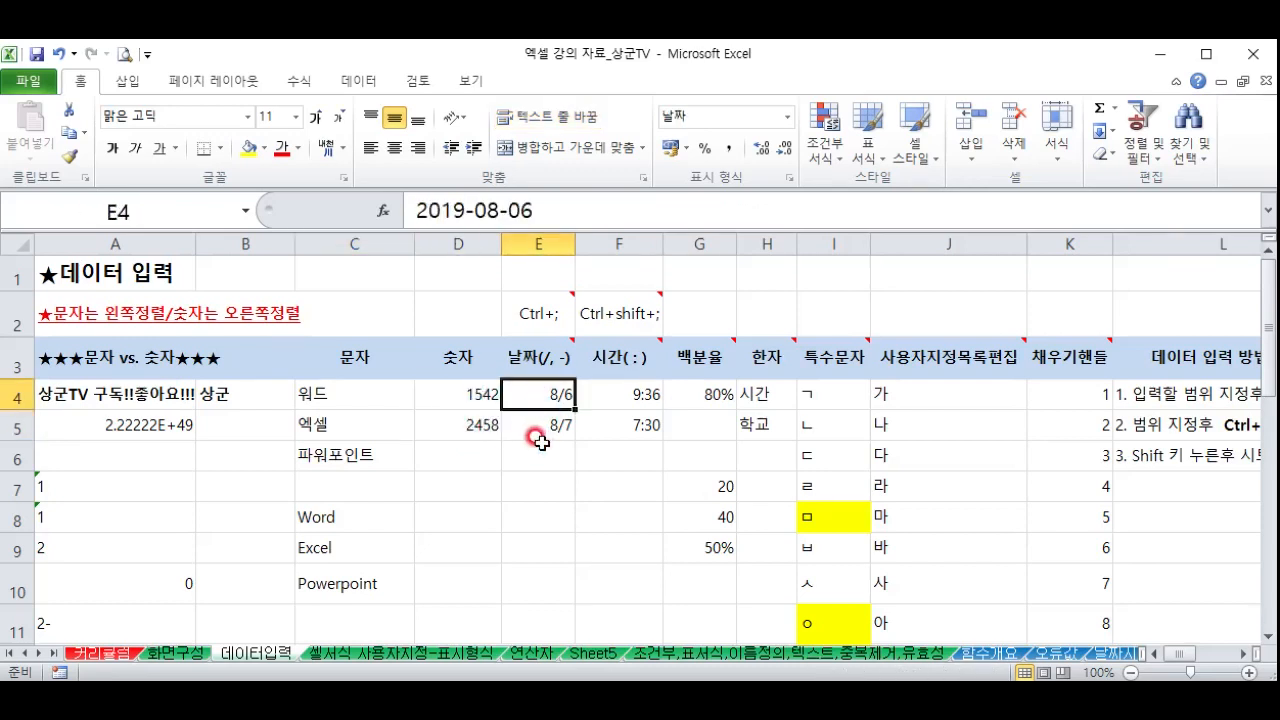
drag(680, 393, 700, 357)
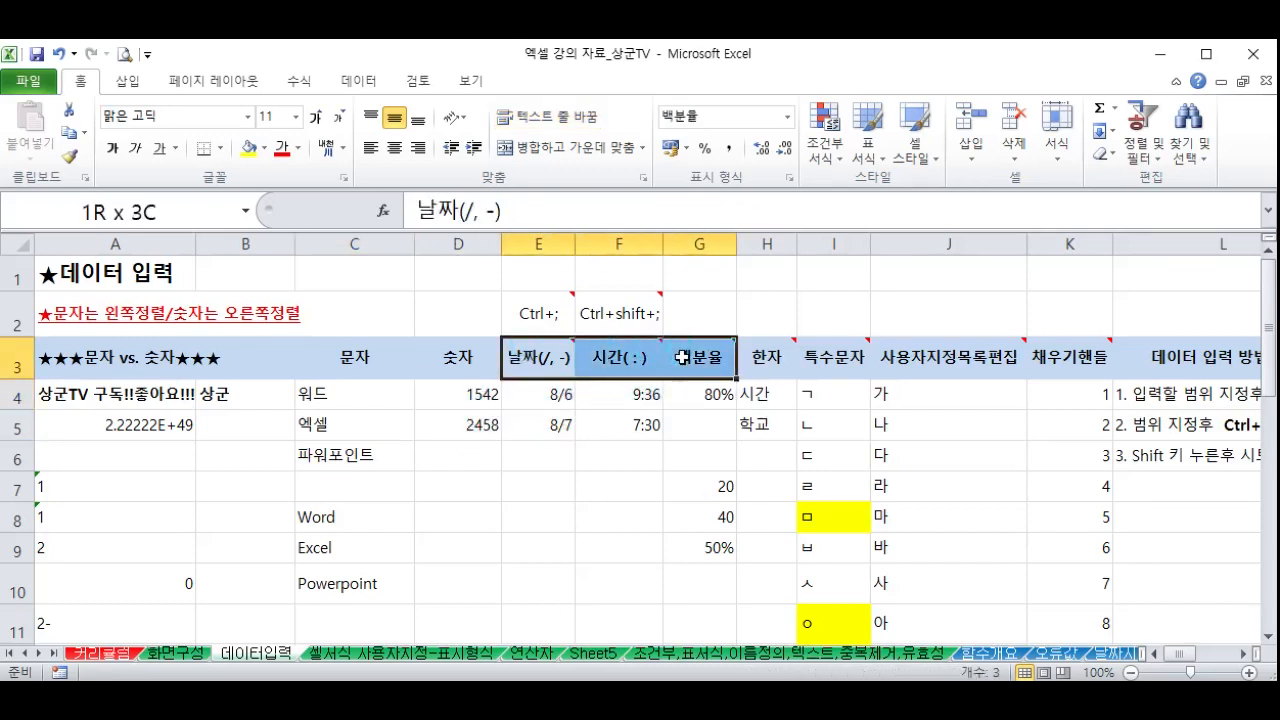
click(547, 397)
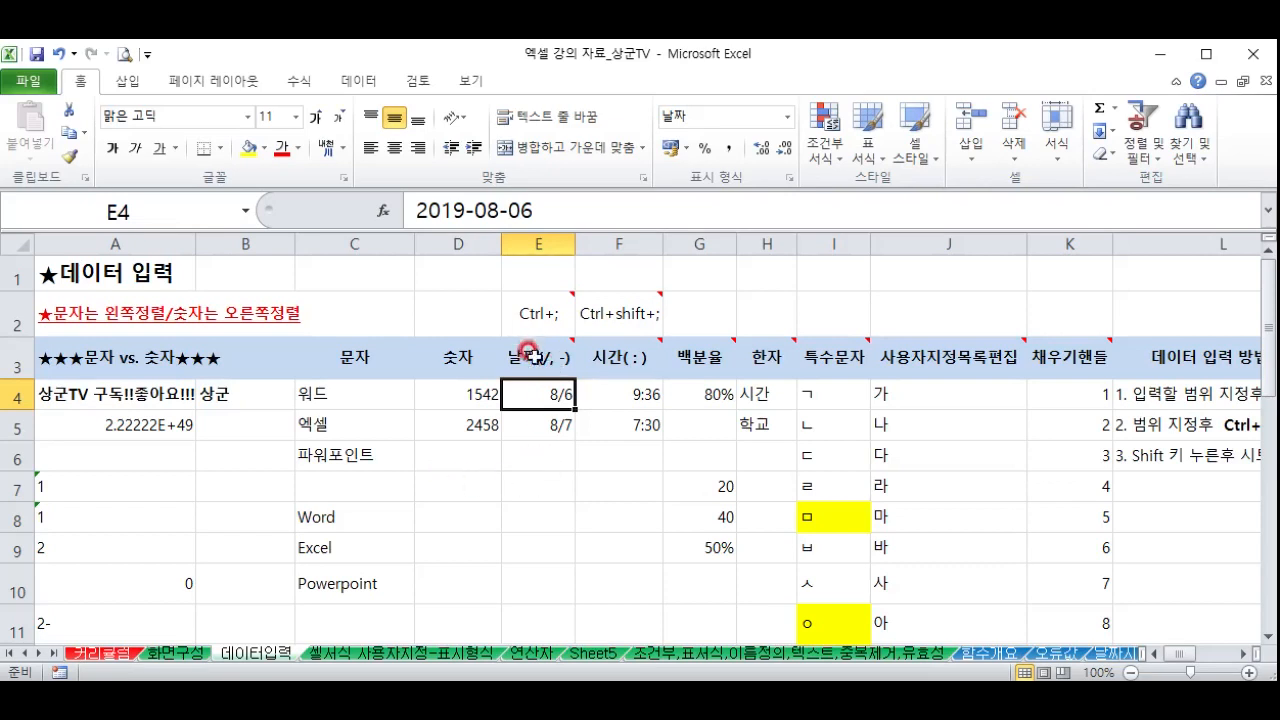
mouse_move(538, 348)
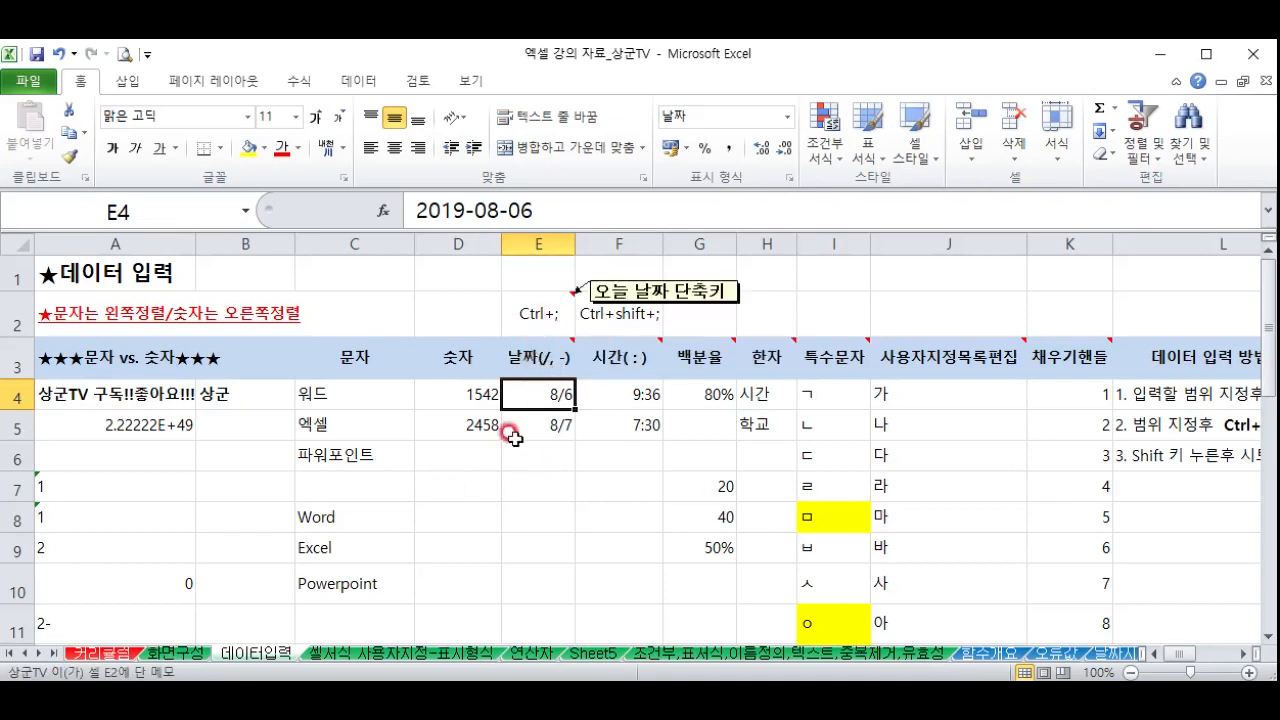
click(540, 460)
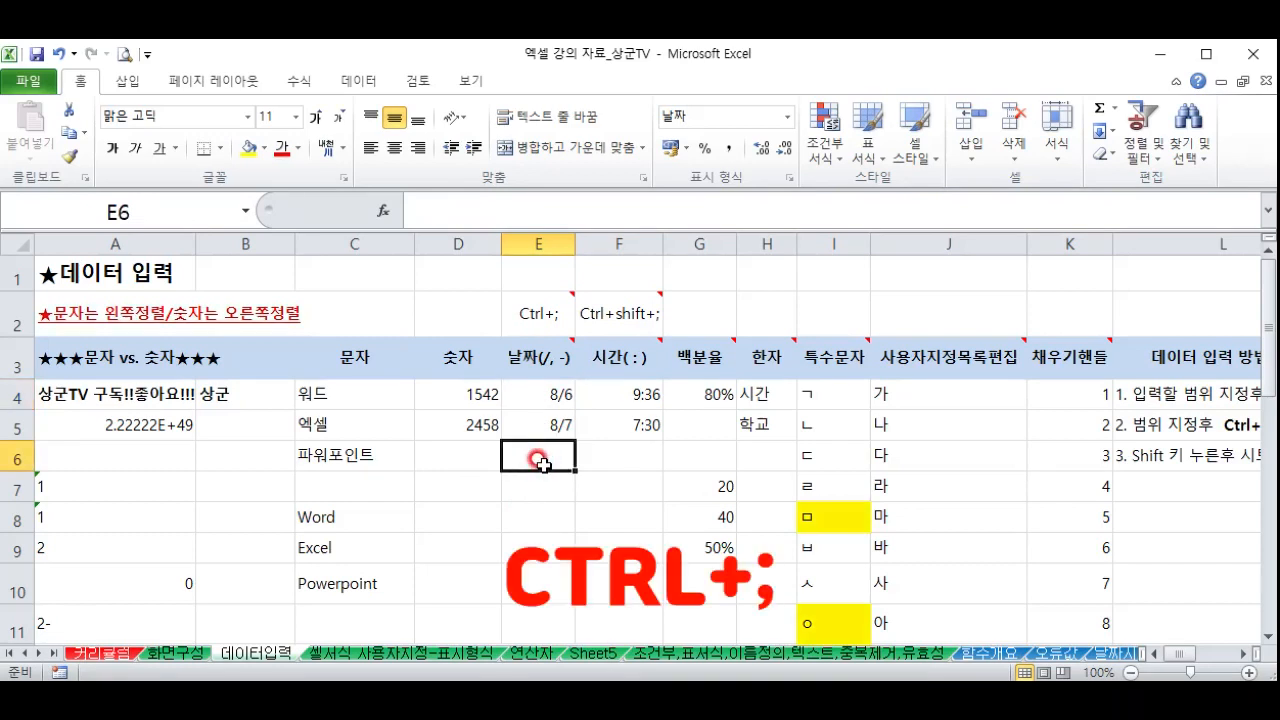
key(ctrl+semicolon)
key(Return)
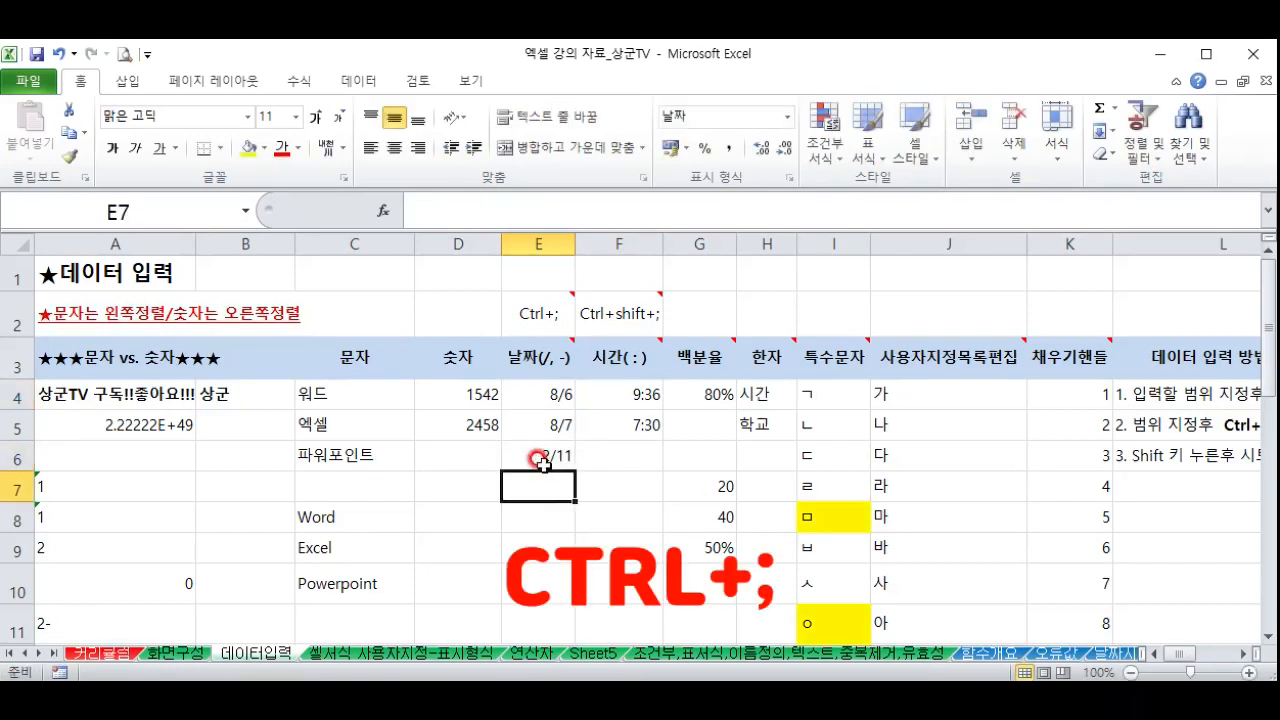
click(545, 456)
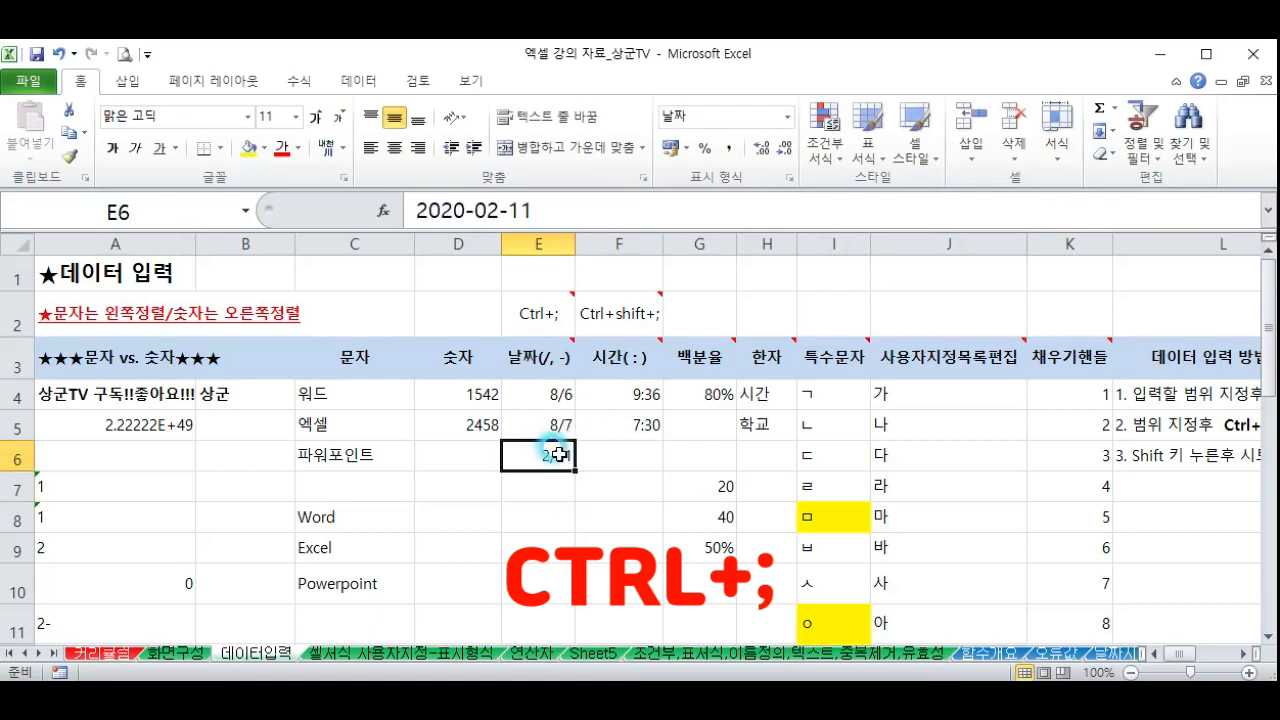
Insert the current time, 14:19, in cell F6 of the 시간 column, and reselect the cell to check it
click(610, 458)
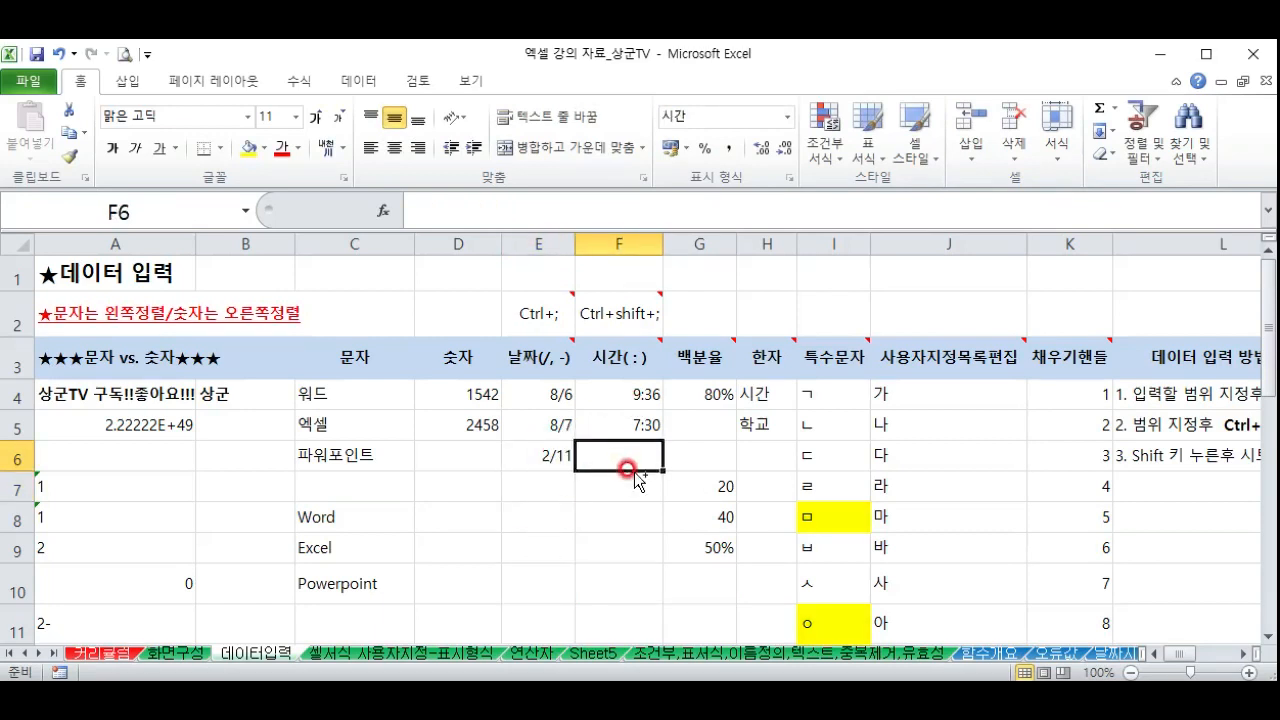
key(ctrl+shift+semicolon)
key(Return)
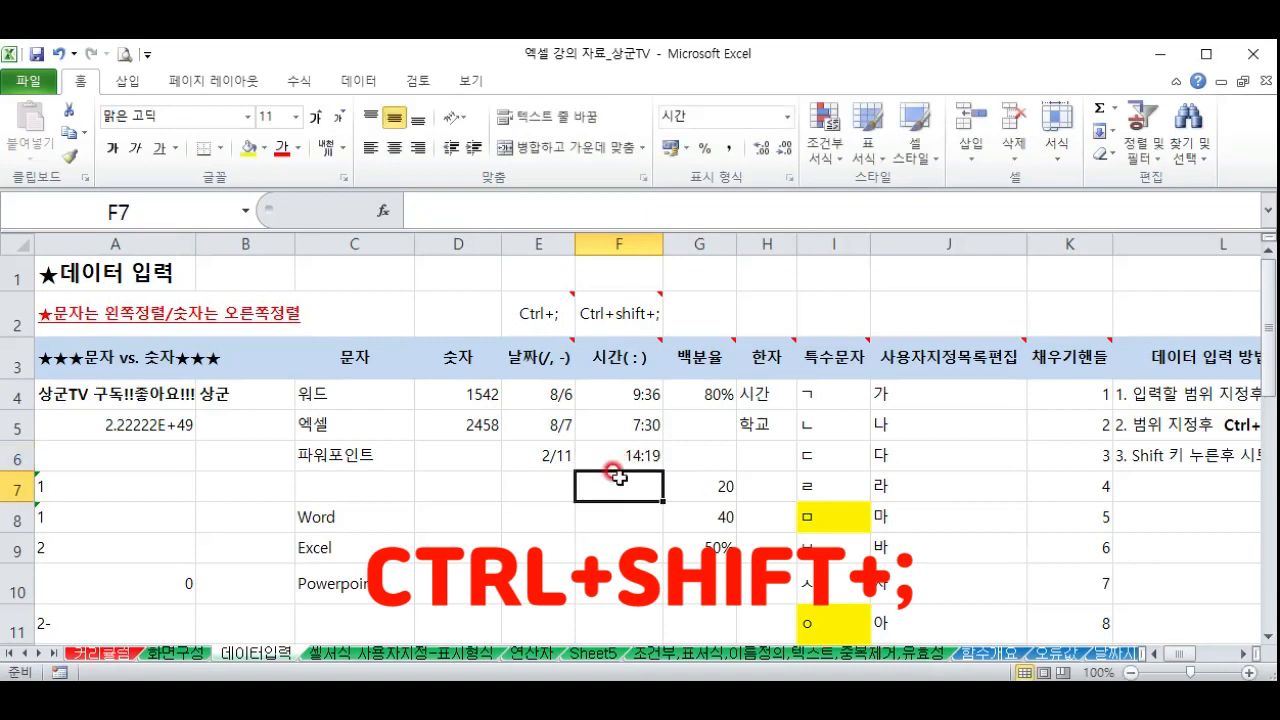
click(630, 455)
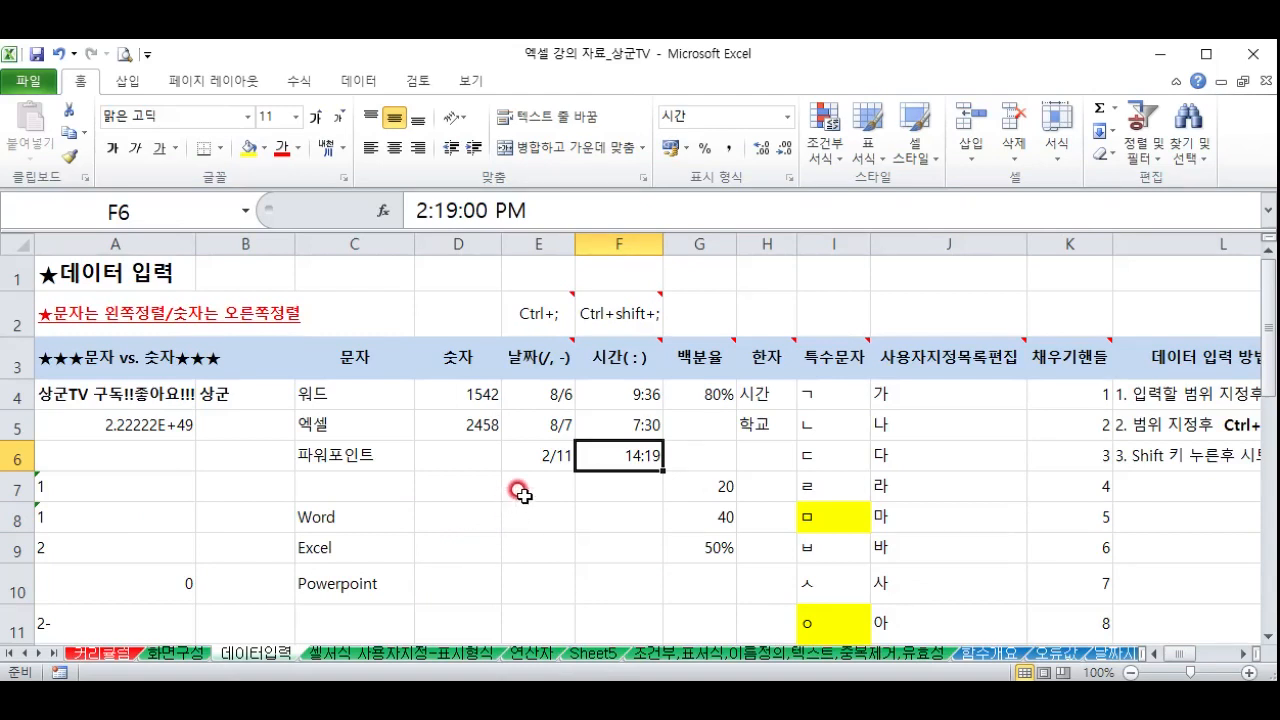
Change the number format of the dates in E4:E6 to 일반 (General) to reveal their underlying values
drag(541, 396, 555, 456)
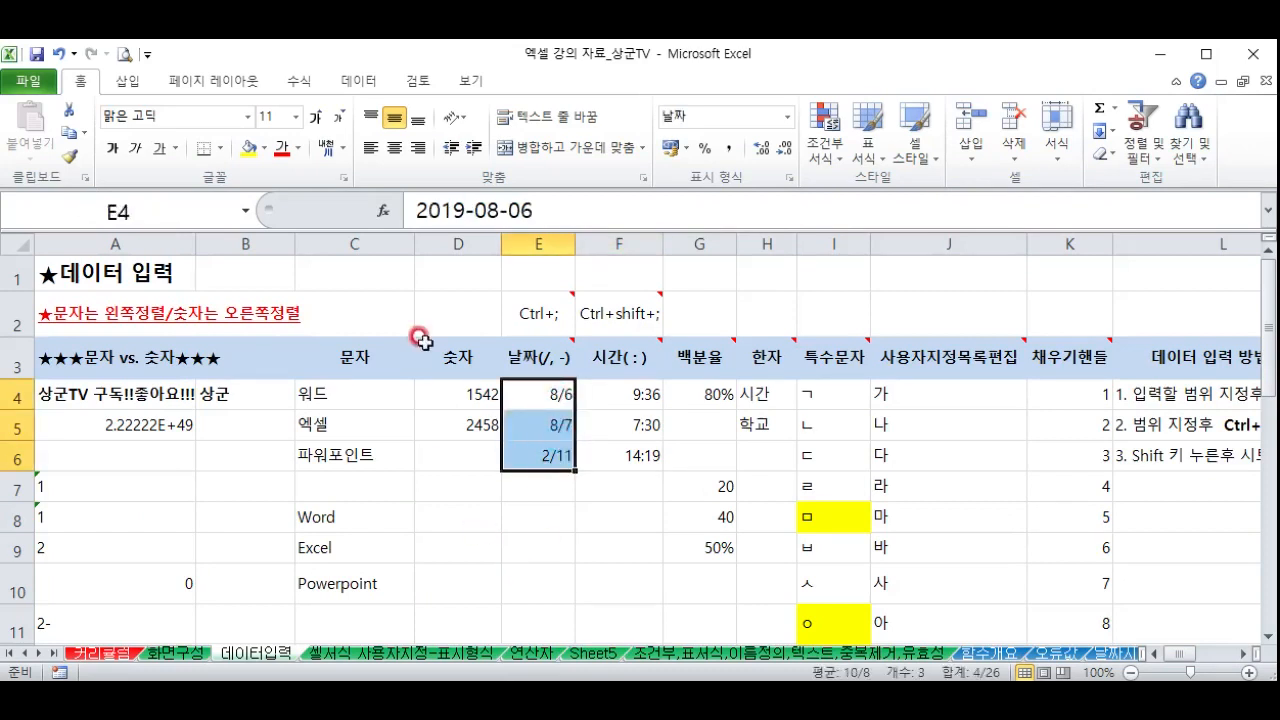
click(787, 118)
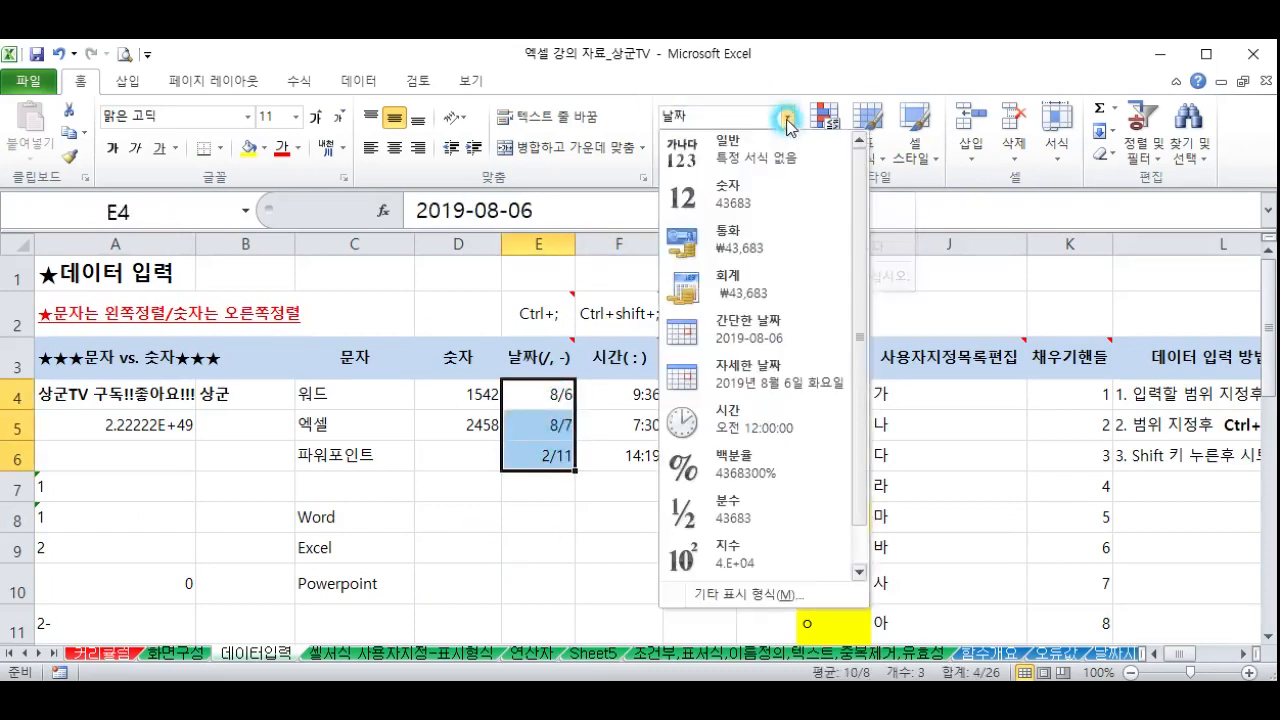
click(735, 148)
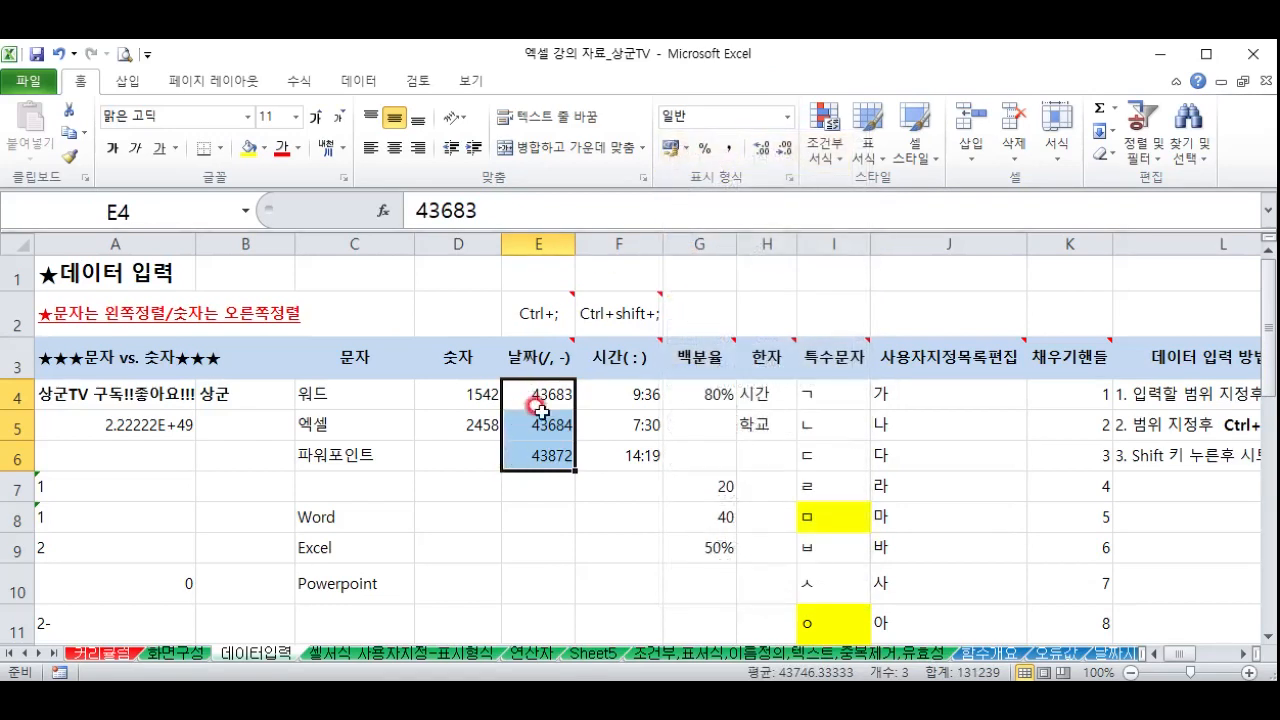
drag(549, 393, 551, 455)
Change the number format of the times in F4:F6 to 일반 (General), and reselect E4:E6 for comparison
mouse_move(626, 388)
mouse_down()
mouse_move(609, 428)
mouse_move(636, 448)
mouse_up()
click(738, 158)
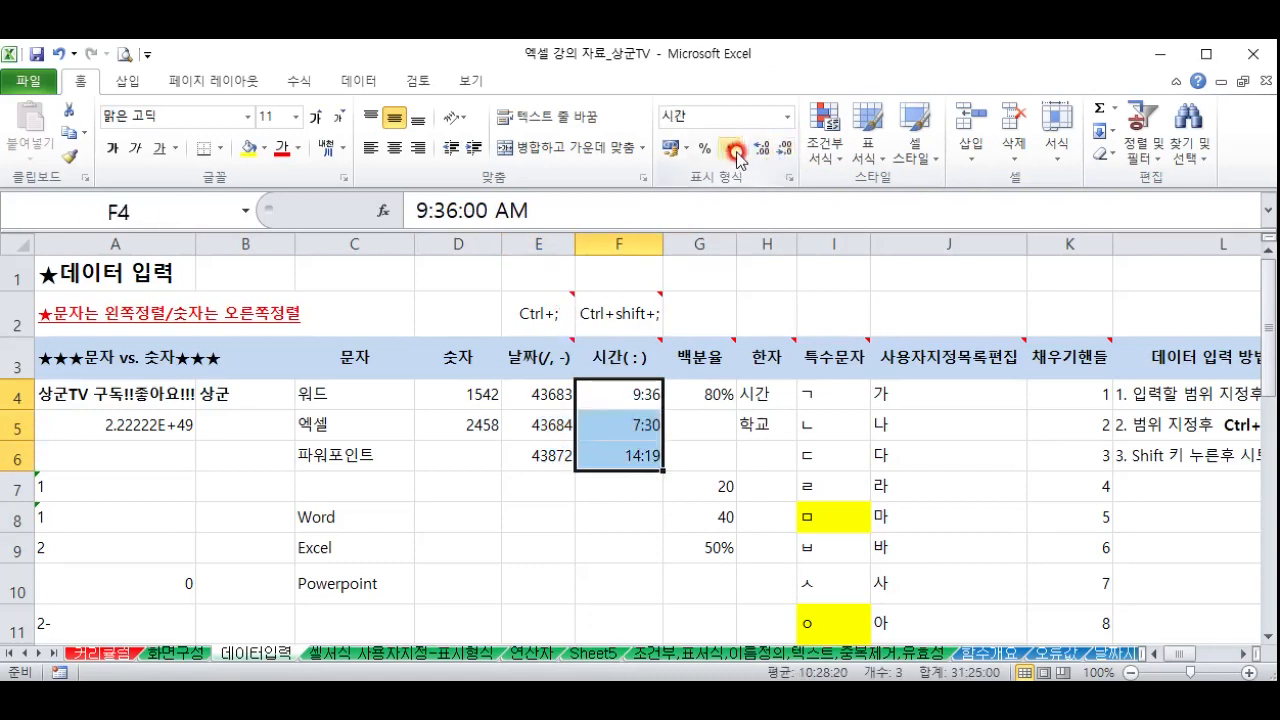
click(786, 116)
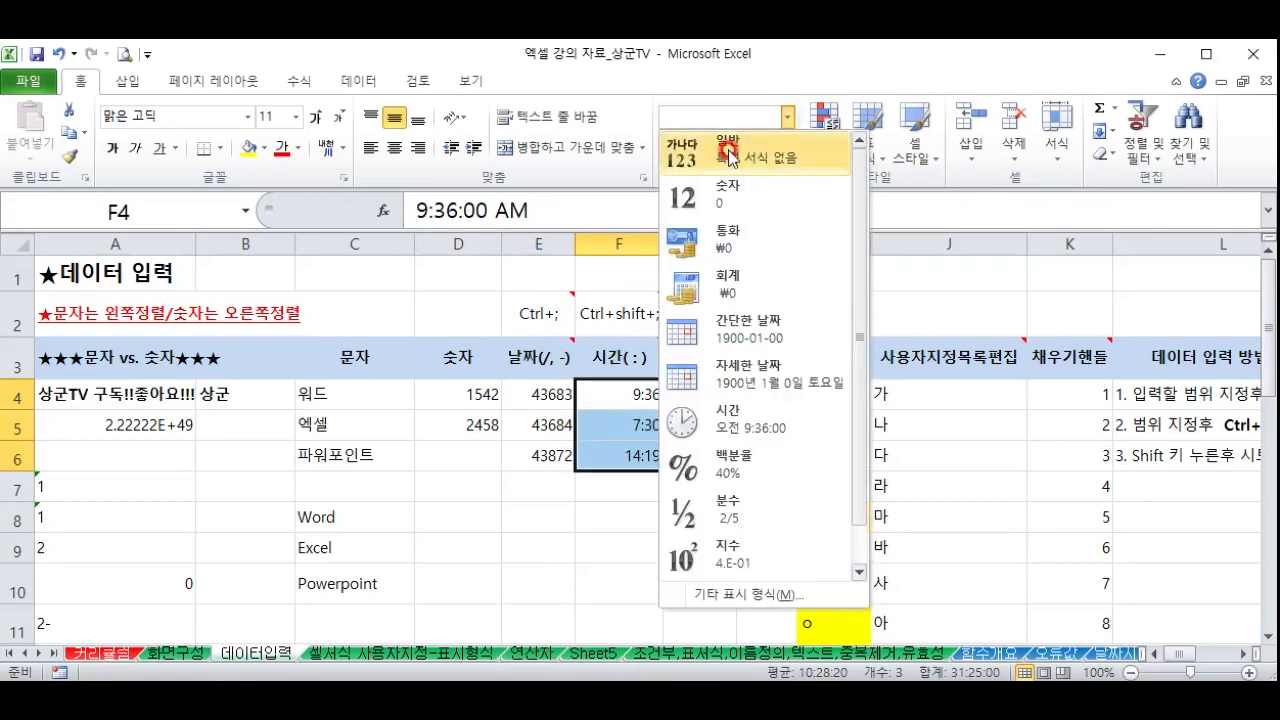
click(729, 155)
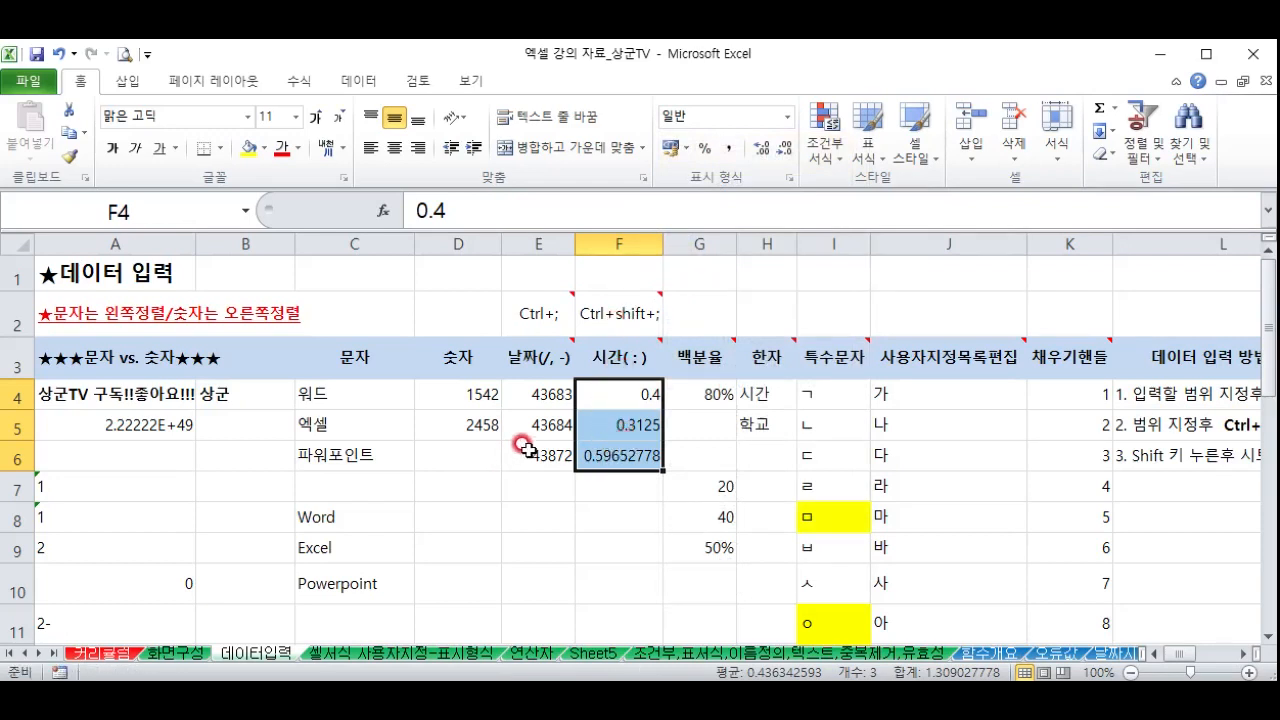
drag(525, 393, 517, 448)
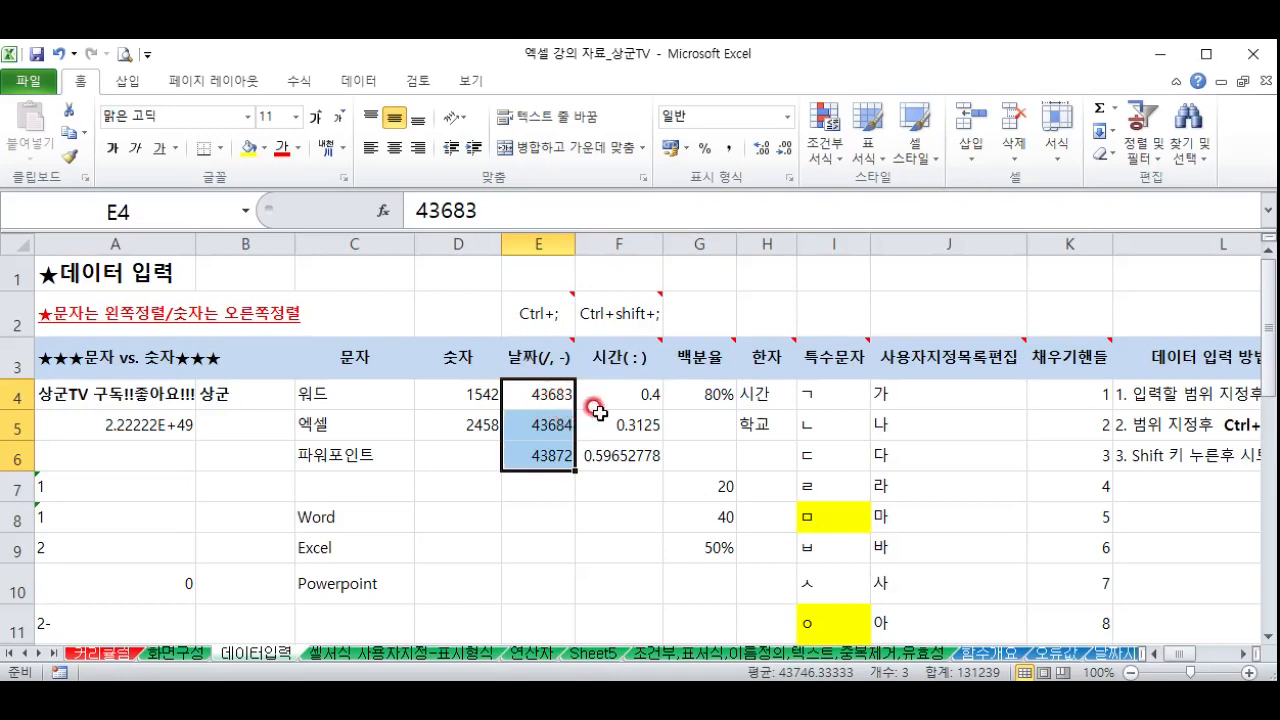
Enter the time 12: in cell F7 of the 시간 column and change its number format to 일반 (General)
drag(609, 392, 615, 455)
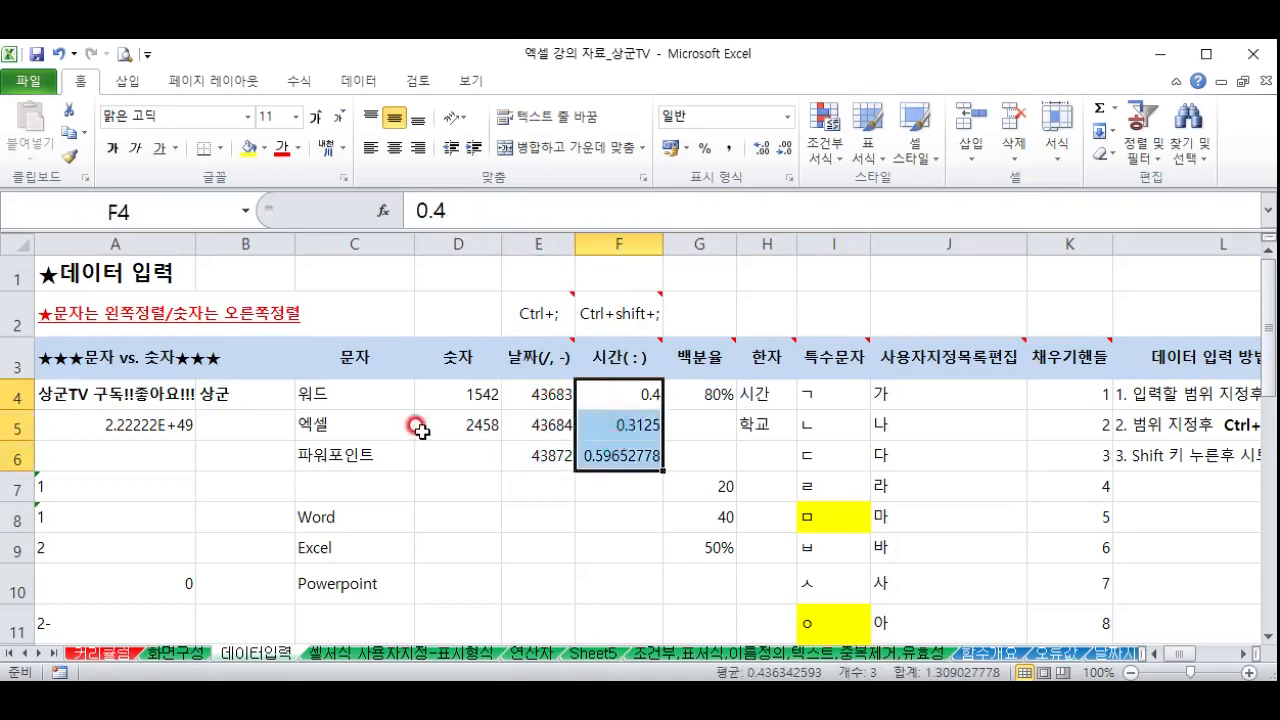
click(605, 486)
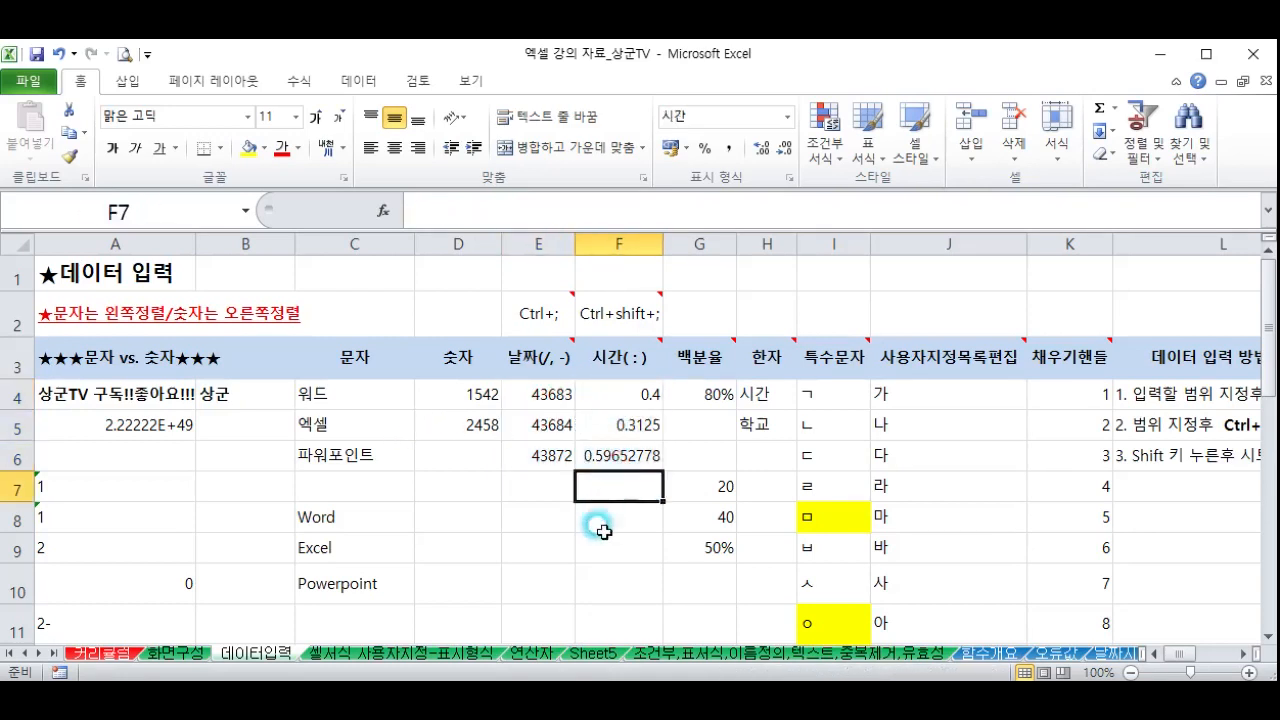
text(12:)
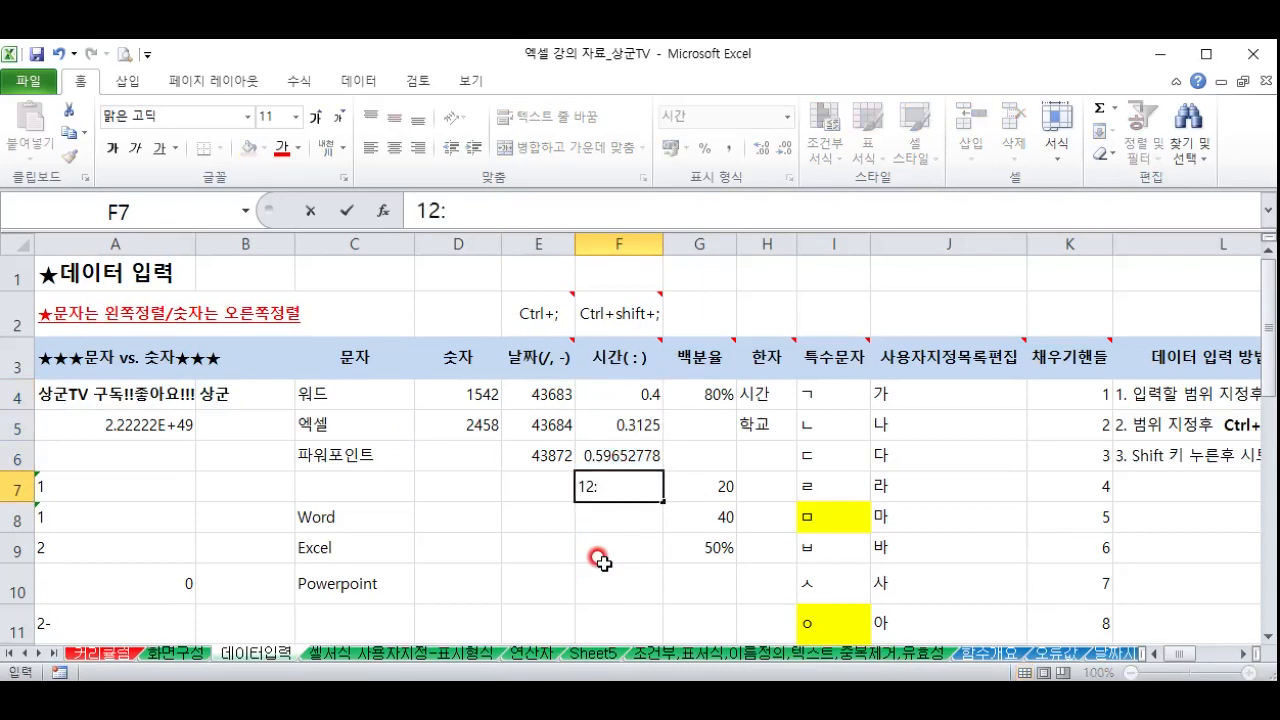
key(Return)
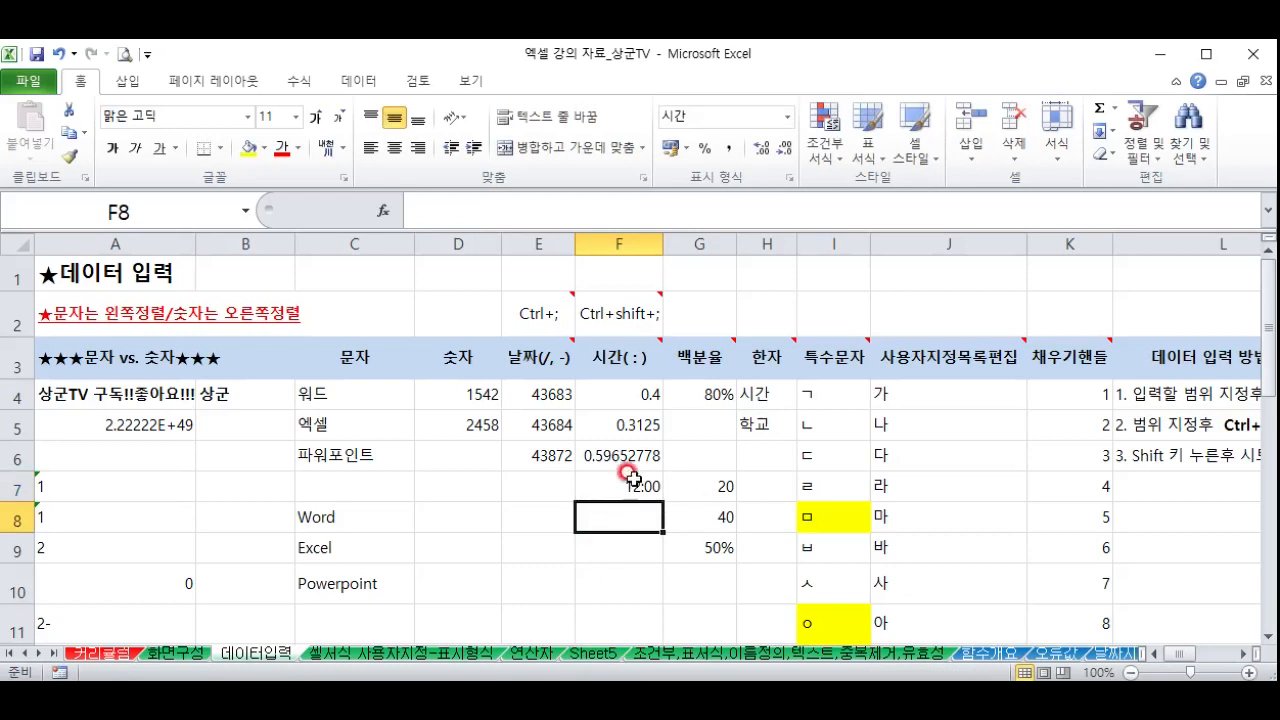
click(620, 492)
click(786, 117)
click(748, 149)
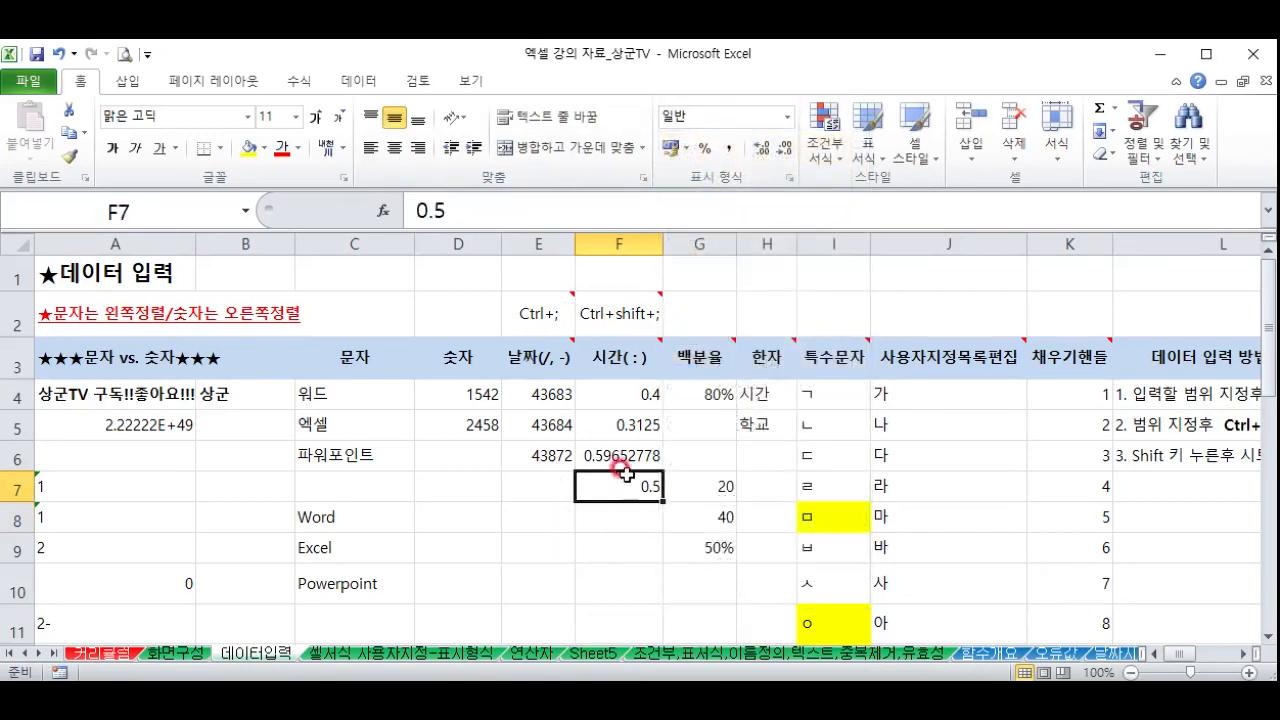
Enter the date 1900/1/1 in cell E7 and change its number format to 일반 (General) to compare it with the dates above
drag(528, 395, 540, 452)
click(529, 486)
text(1900)
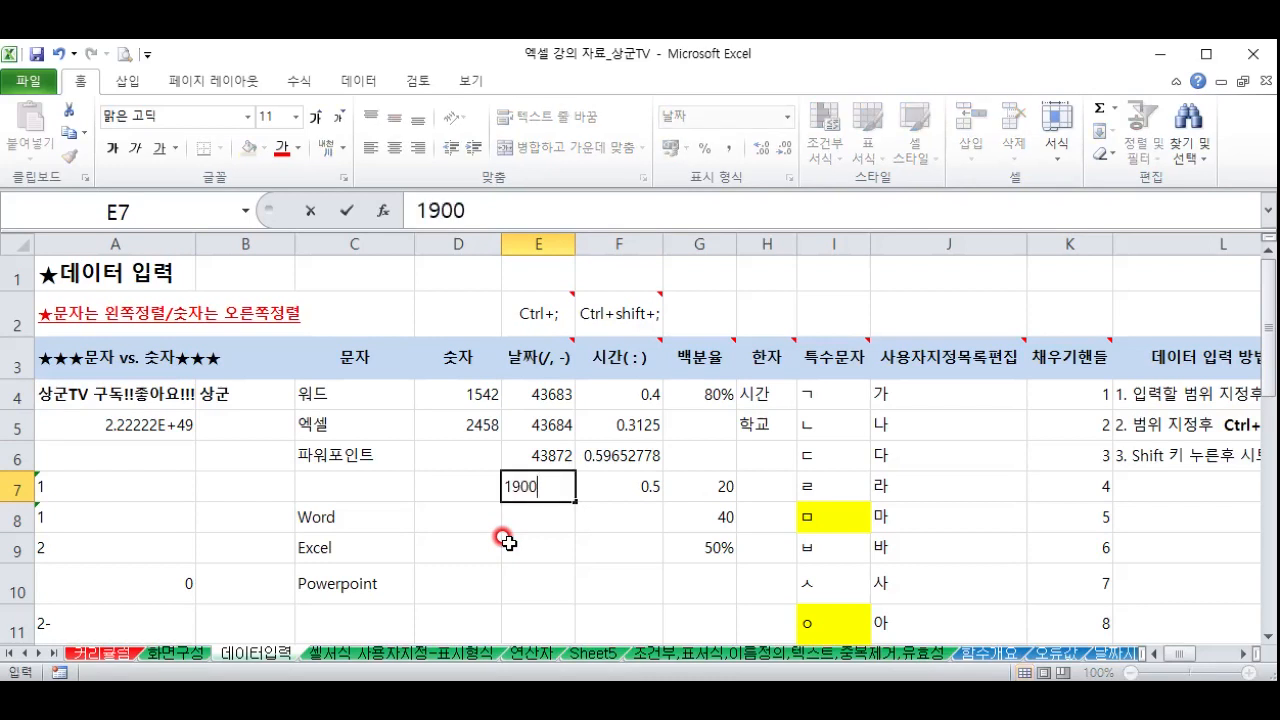
text(/1/1)
key(Return)
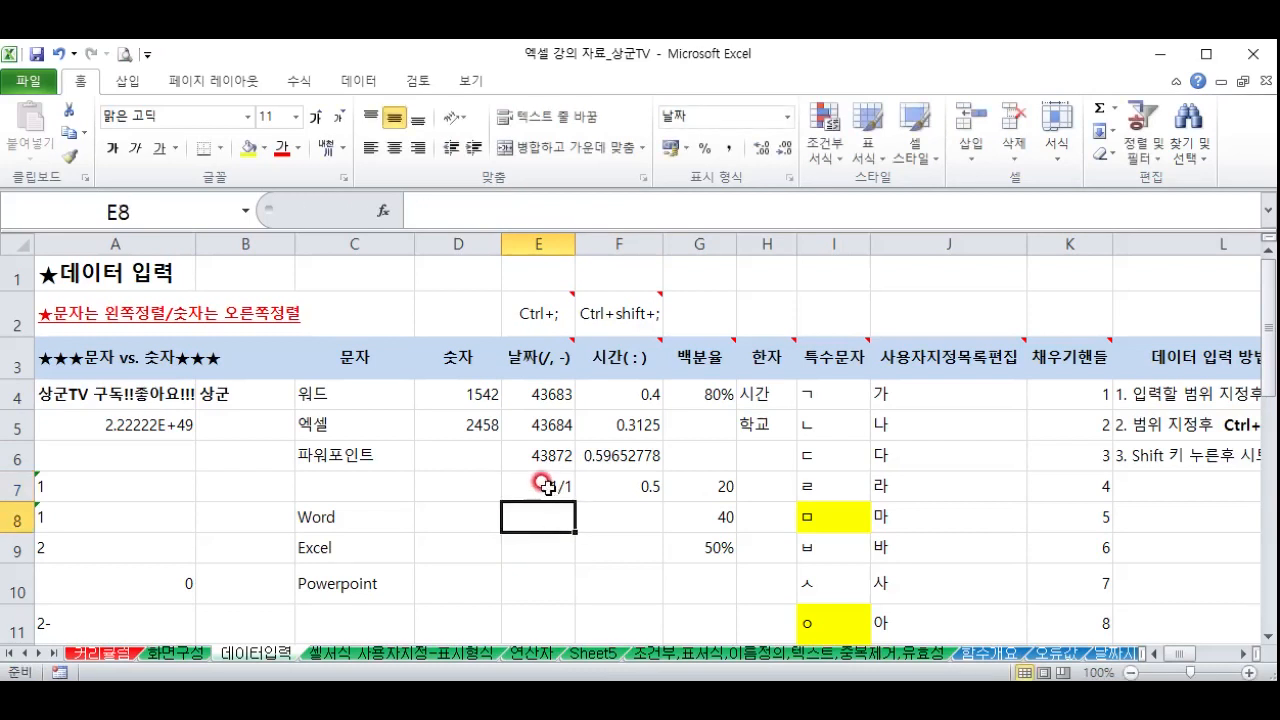
click(530, 484)
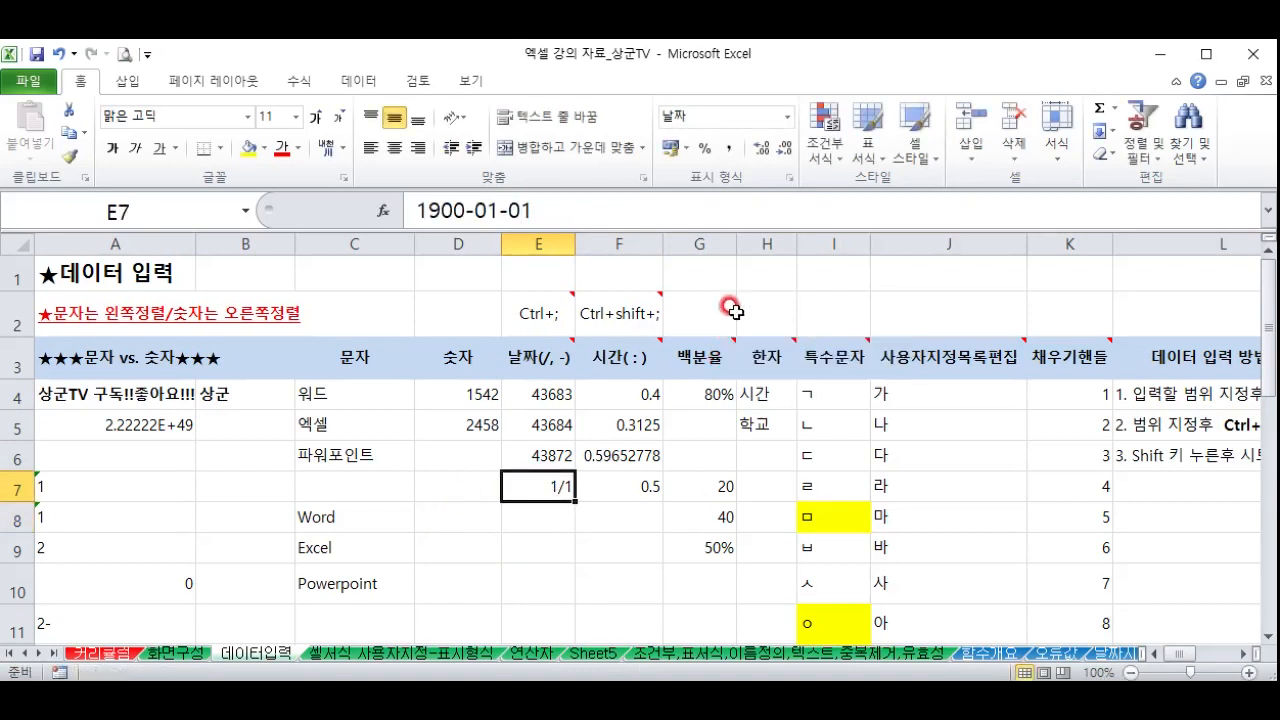
click(787, 128)
click(738, 141)
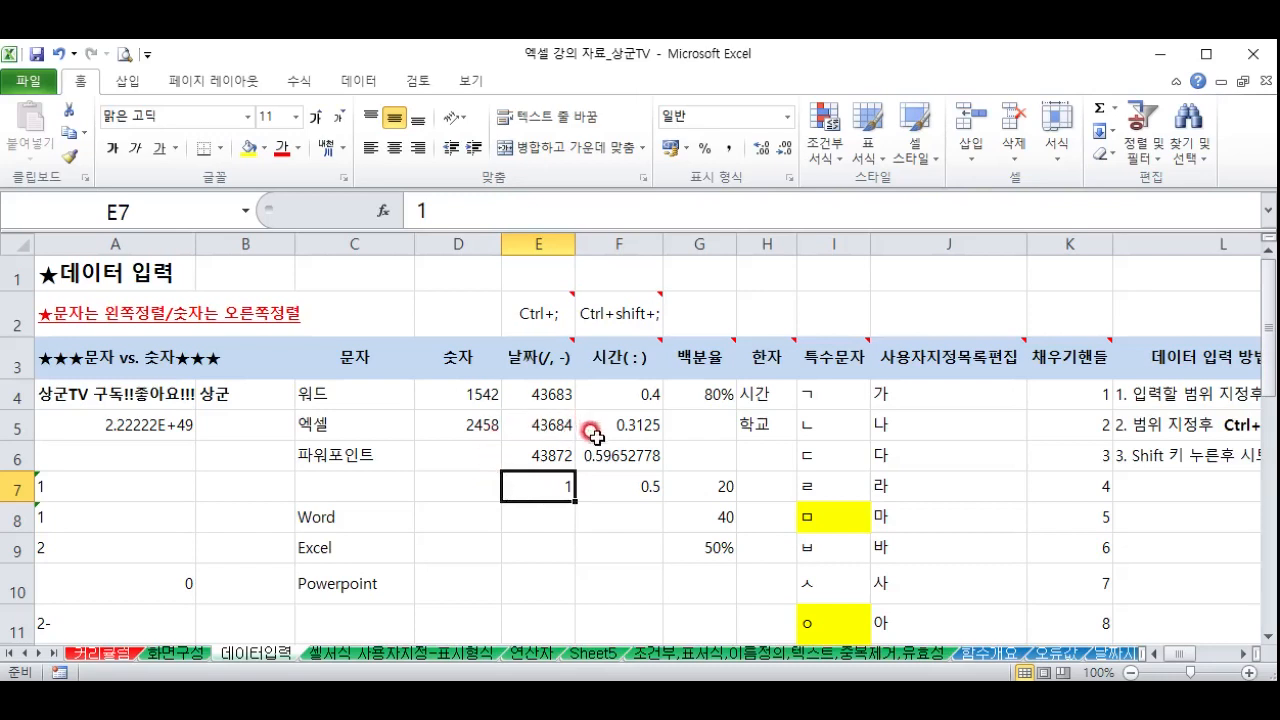
click(543, 393)
click(530, 458)
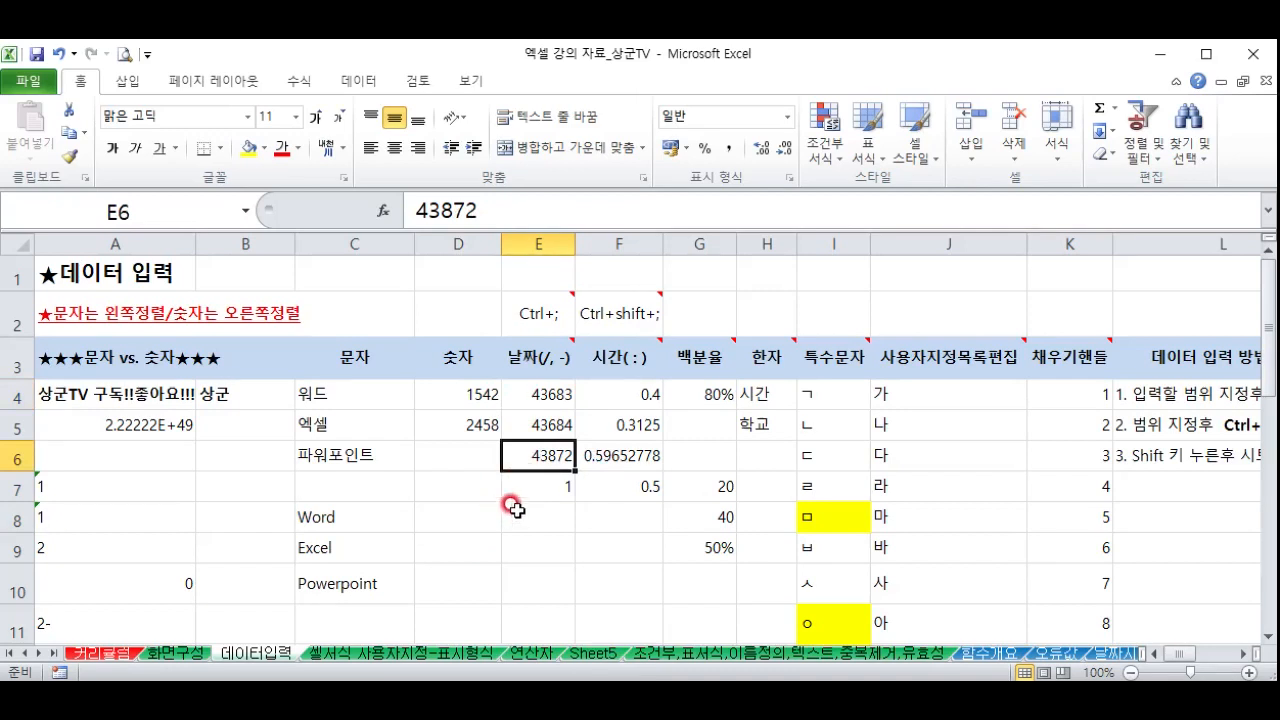
Enter the time 24:00 in cell F8 and change its number format to 일반 (General) to reveal its underlying value
drag(618, 394, 588, 484)
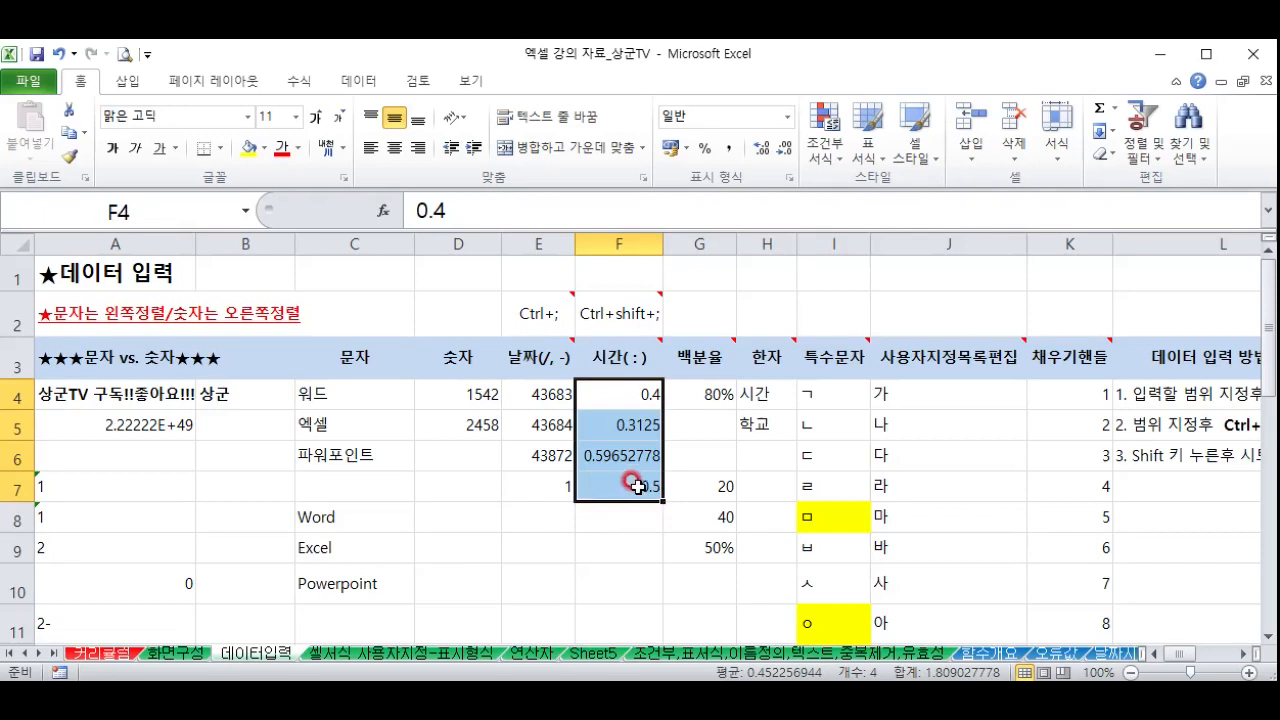
click(622, 488)
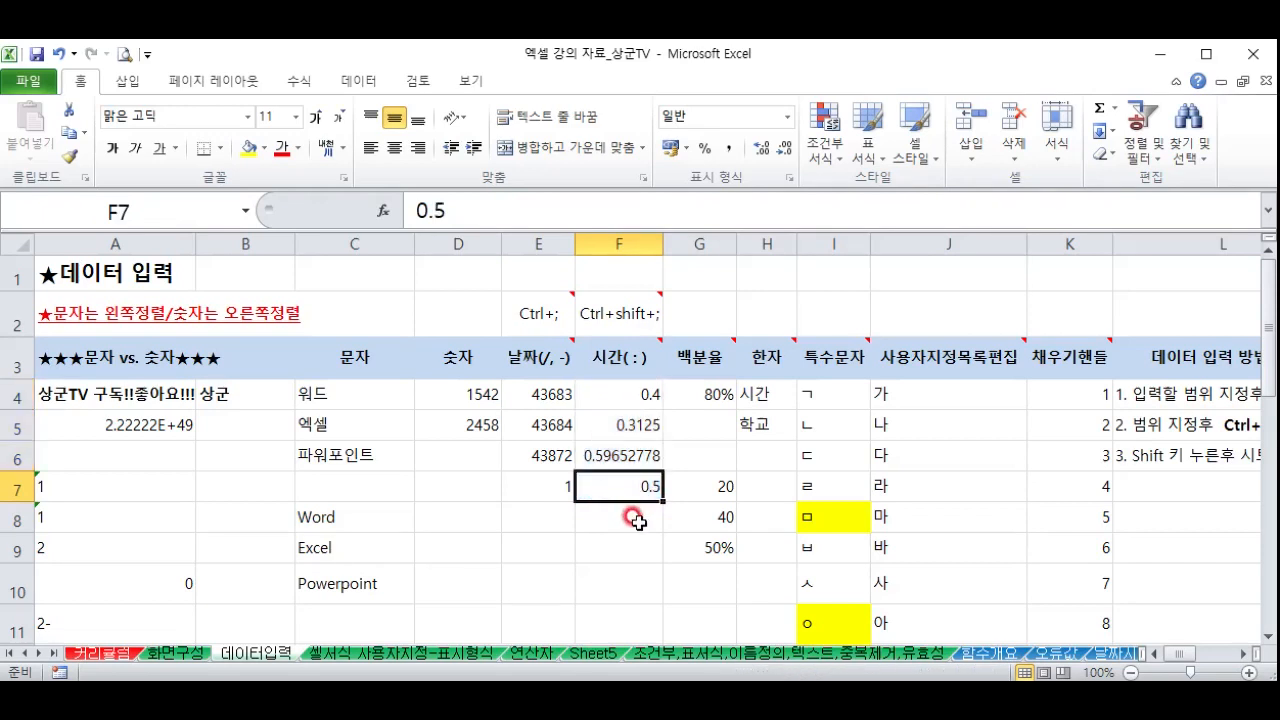
click(637, 520)
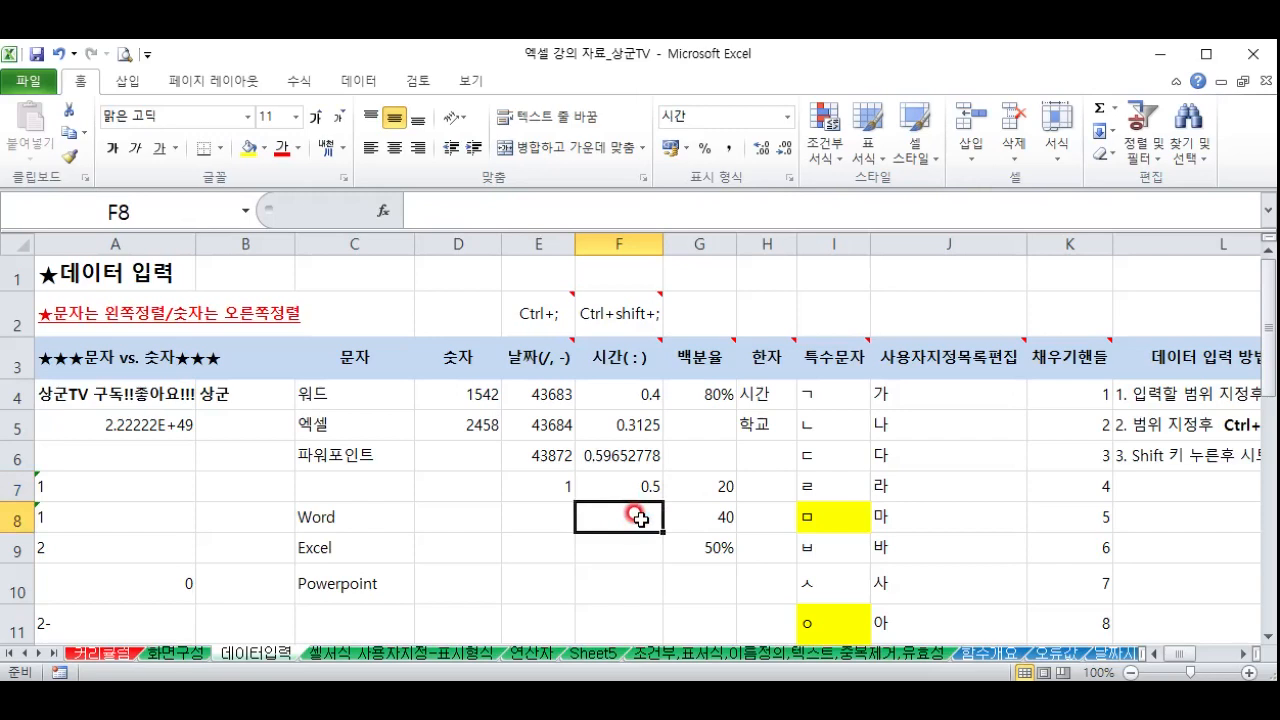
text(24)
text(:00)
key(Return)
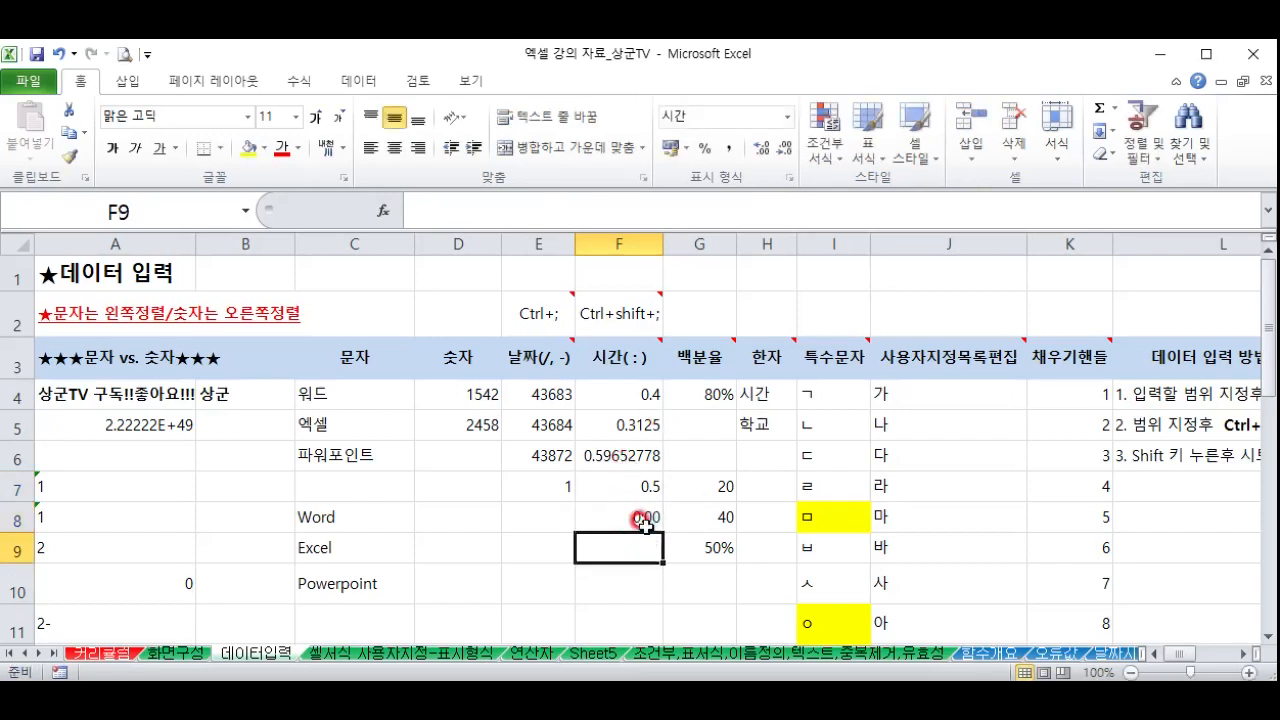
click(643, 521)
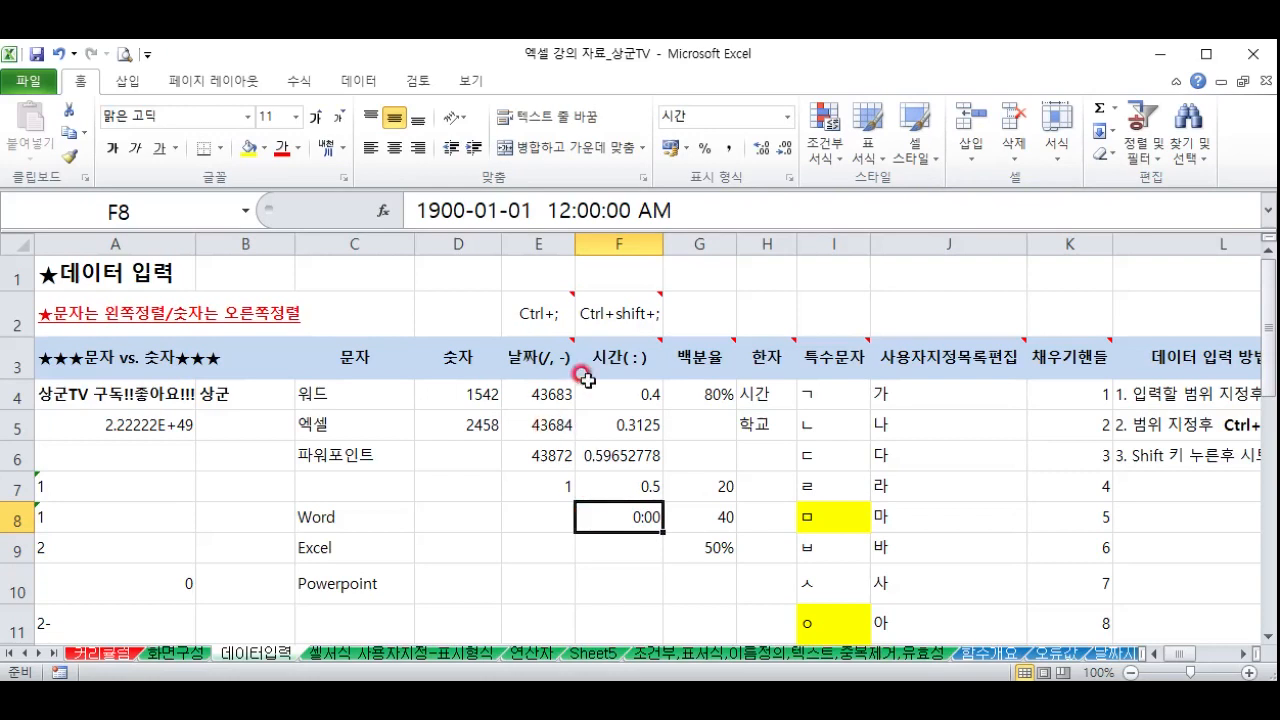
click(787, 117)
click(800, 132)
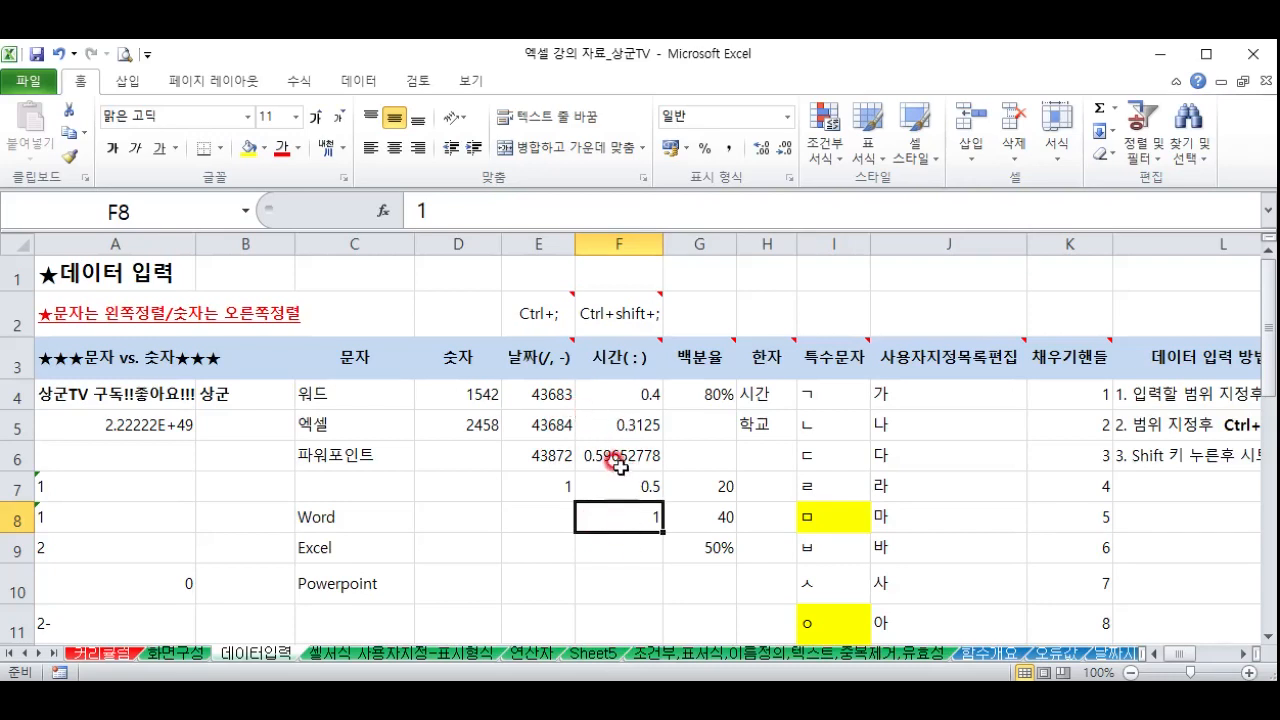
mouse_move(618, 368)
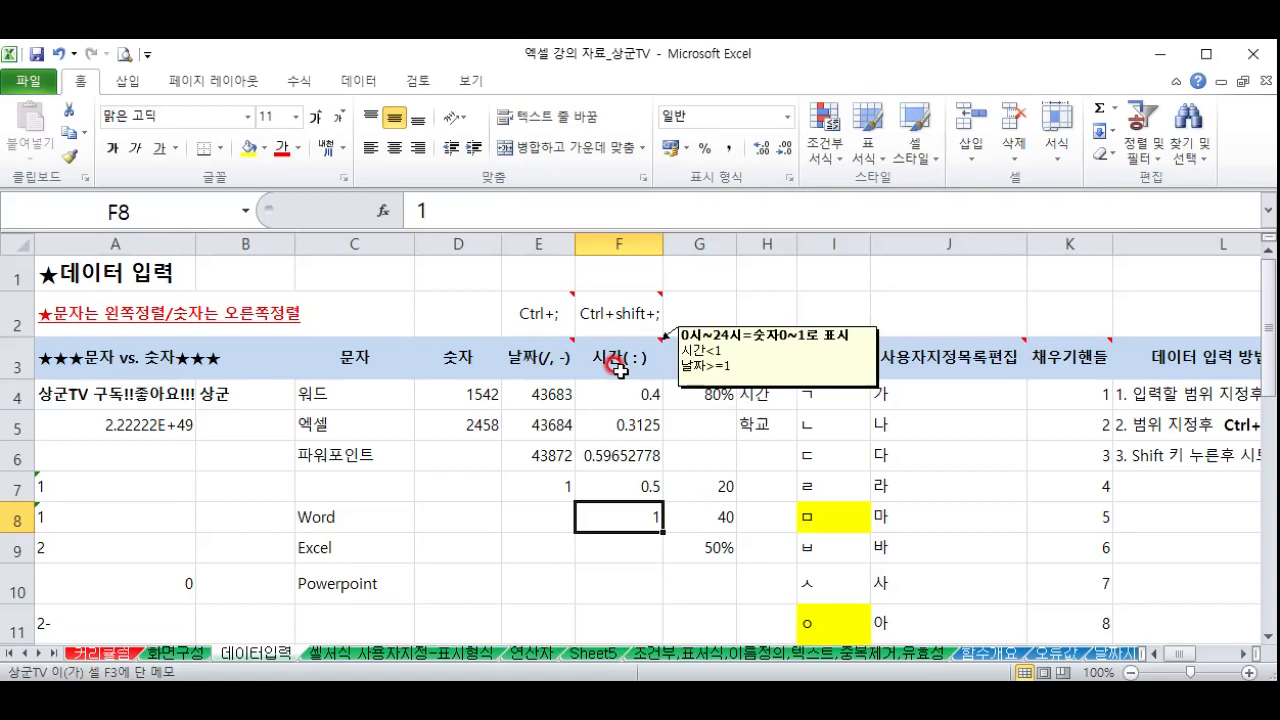
Re-enter 80% in cell G4 of the 백분율 column by replacing its number before the percent sign
click(708, 400)
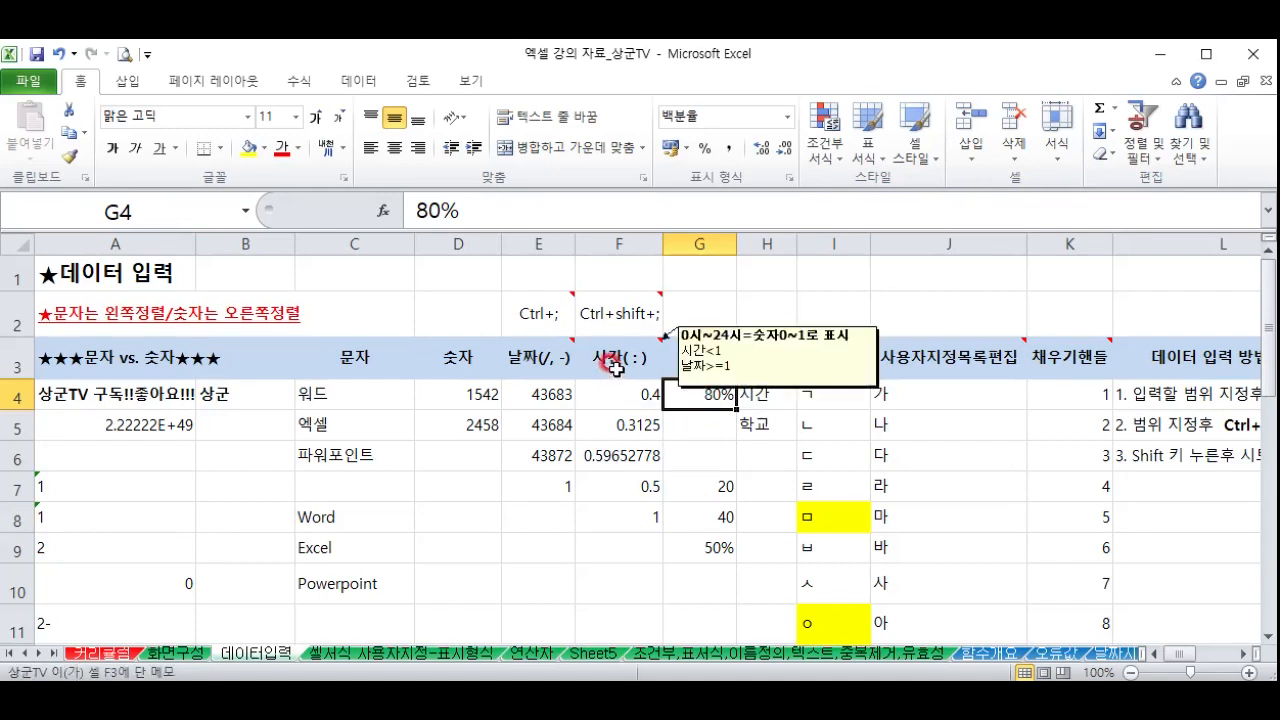
double_click(722, 390)
double_click(712, 392)
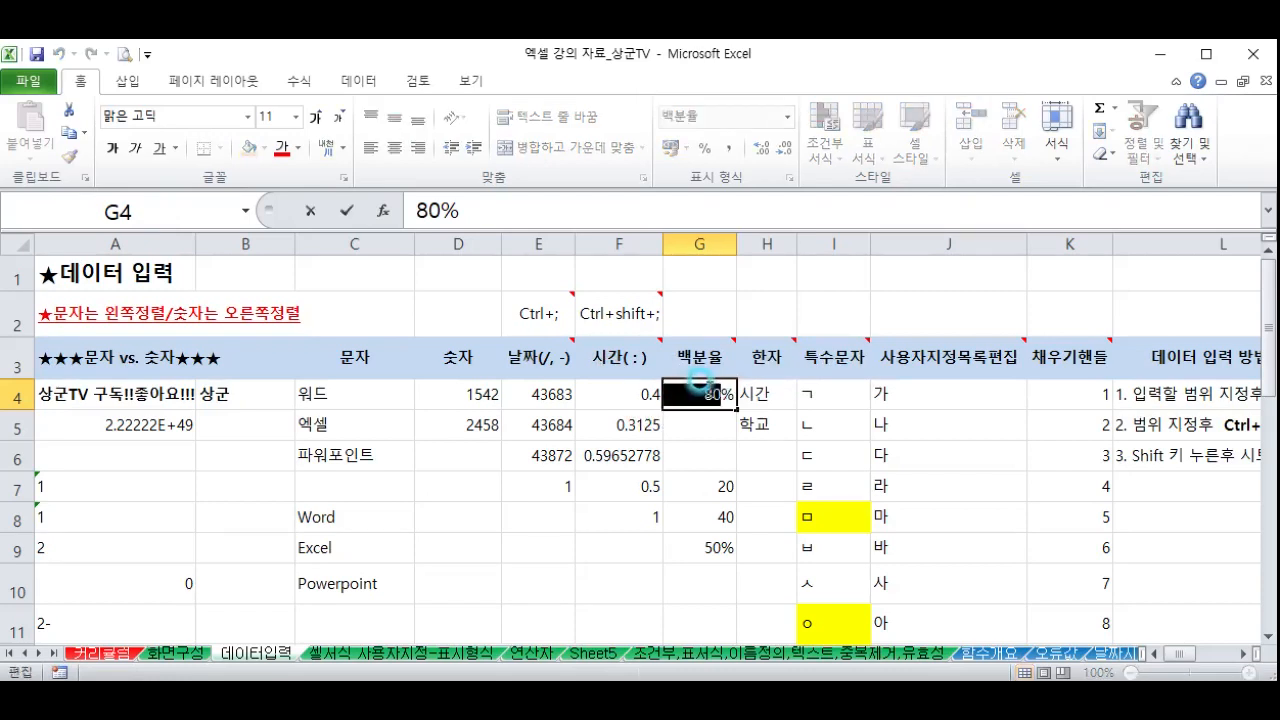
text(8)
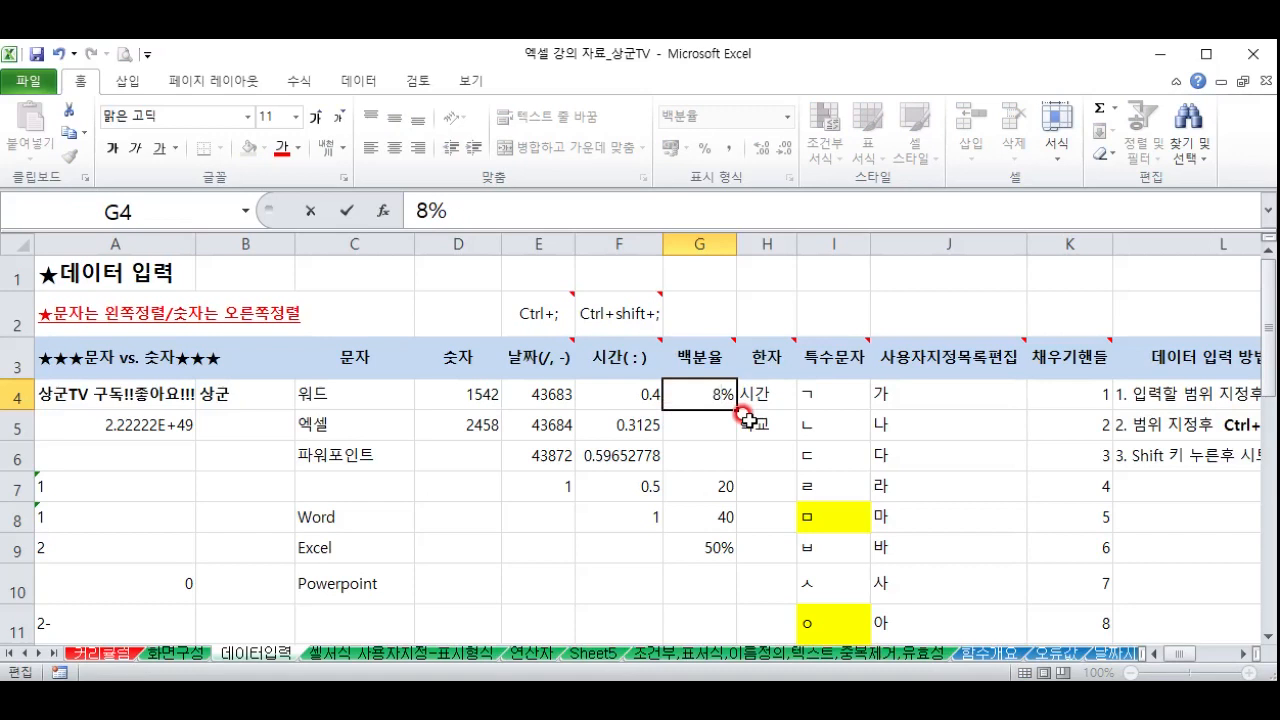
text(0)
key(Return)
Clear the contents of G7:G9, and enter 30 in G7 and 60 in G8
drag(718, 484, 716, 545)
key(Delete)
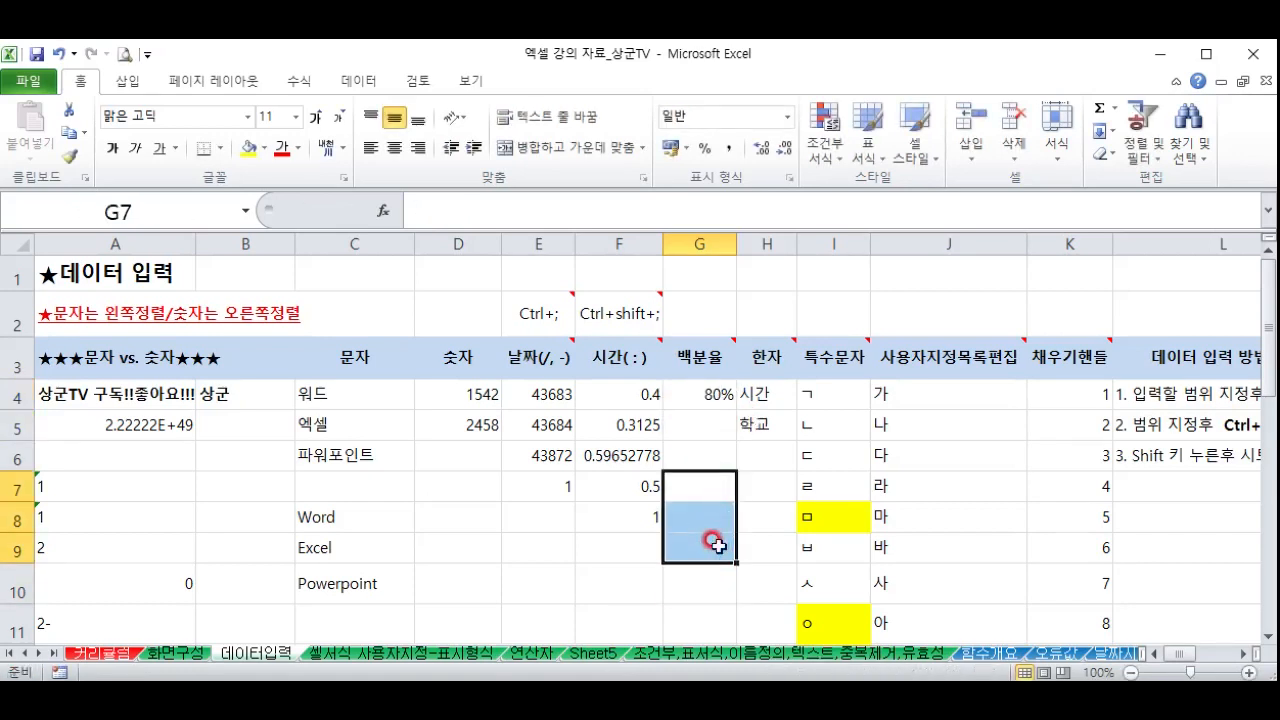
click(714, 492)
text(30)
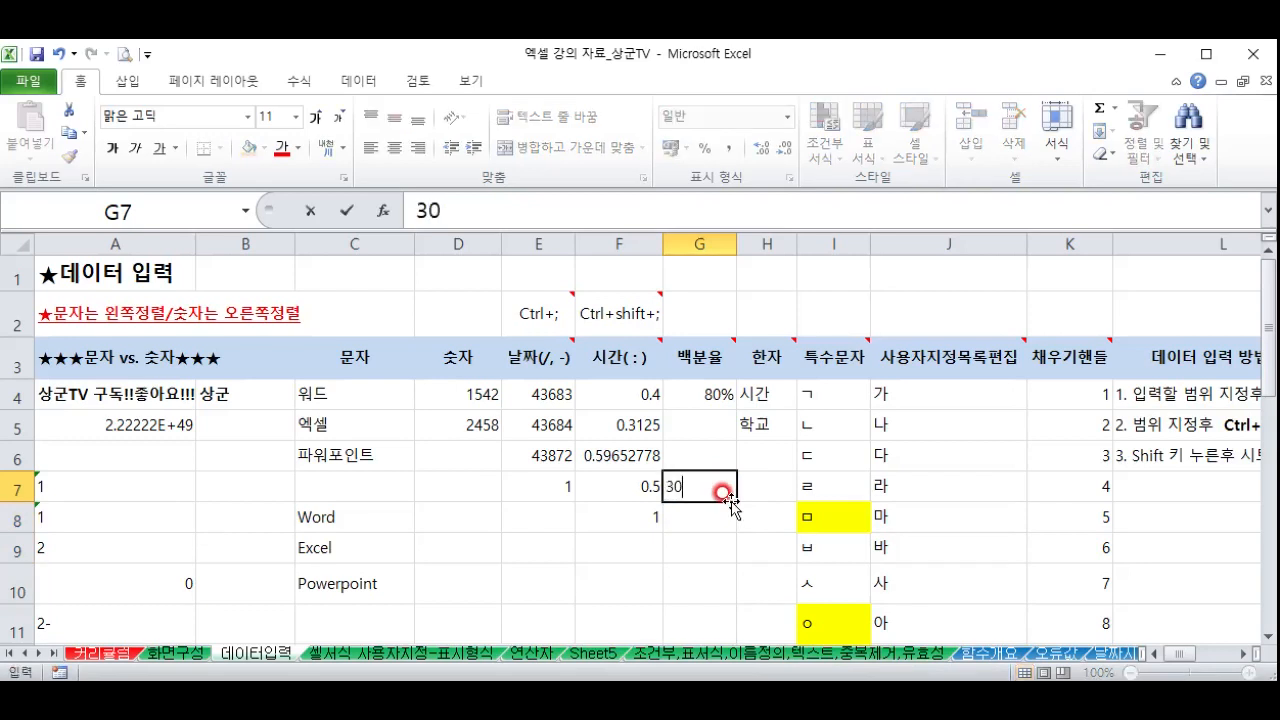
key(Return)
text(60)
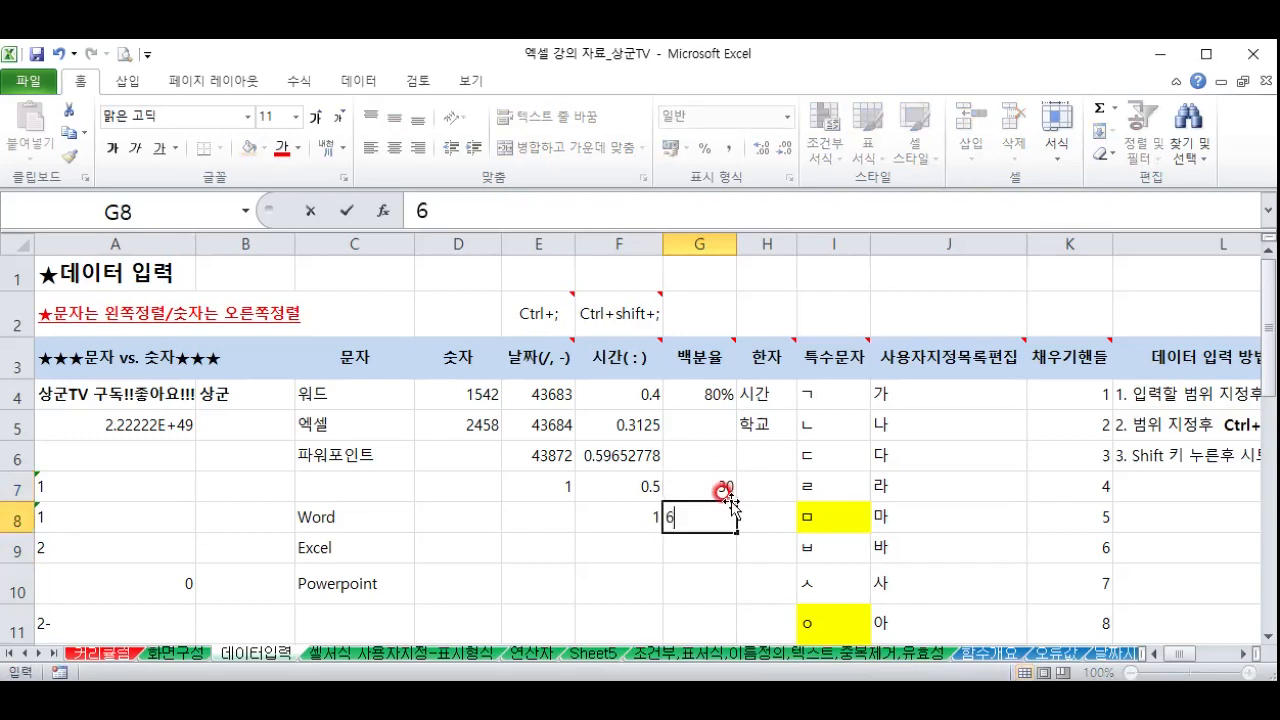
key(Return)
Enter the formula =G7/G8 in cell G9 to divide the first value by the second
text(=)
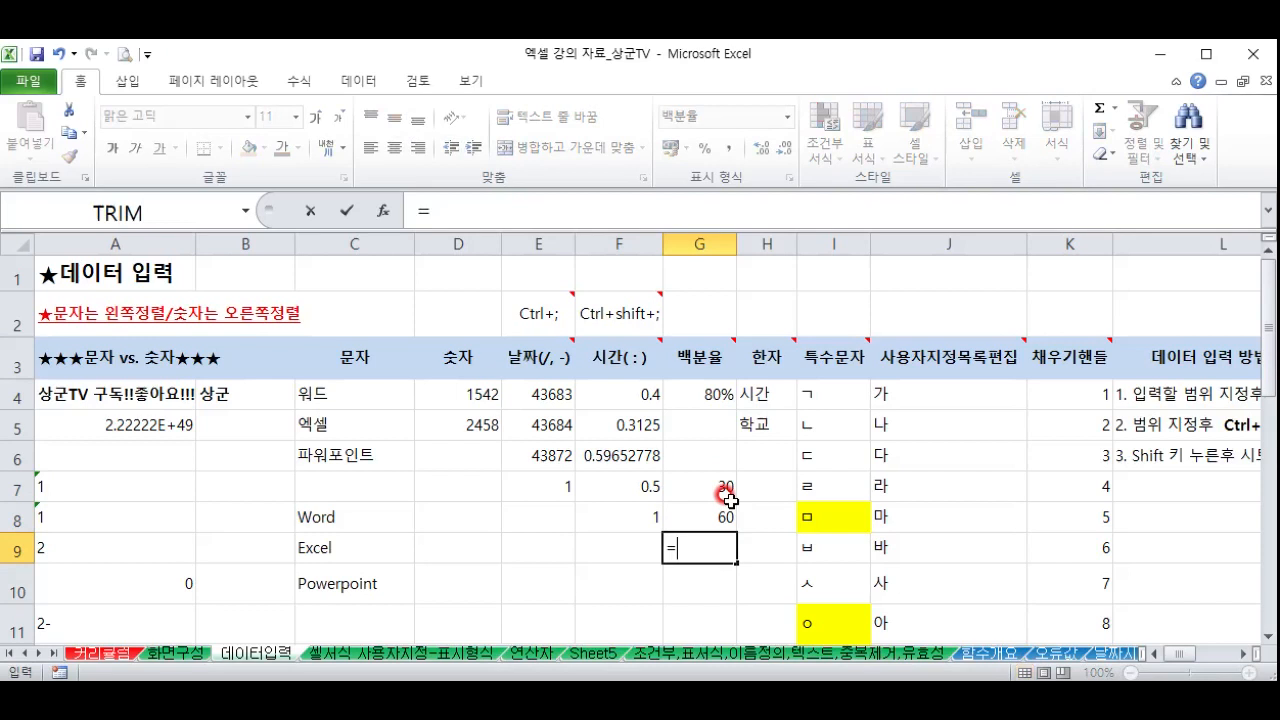
click(727, 495)
text(/)
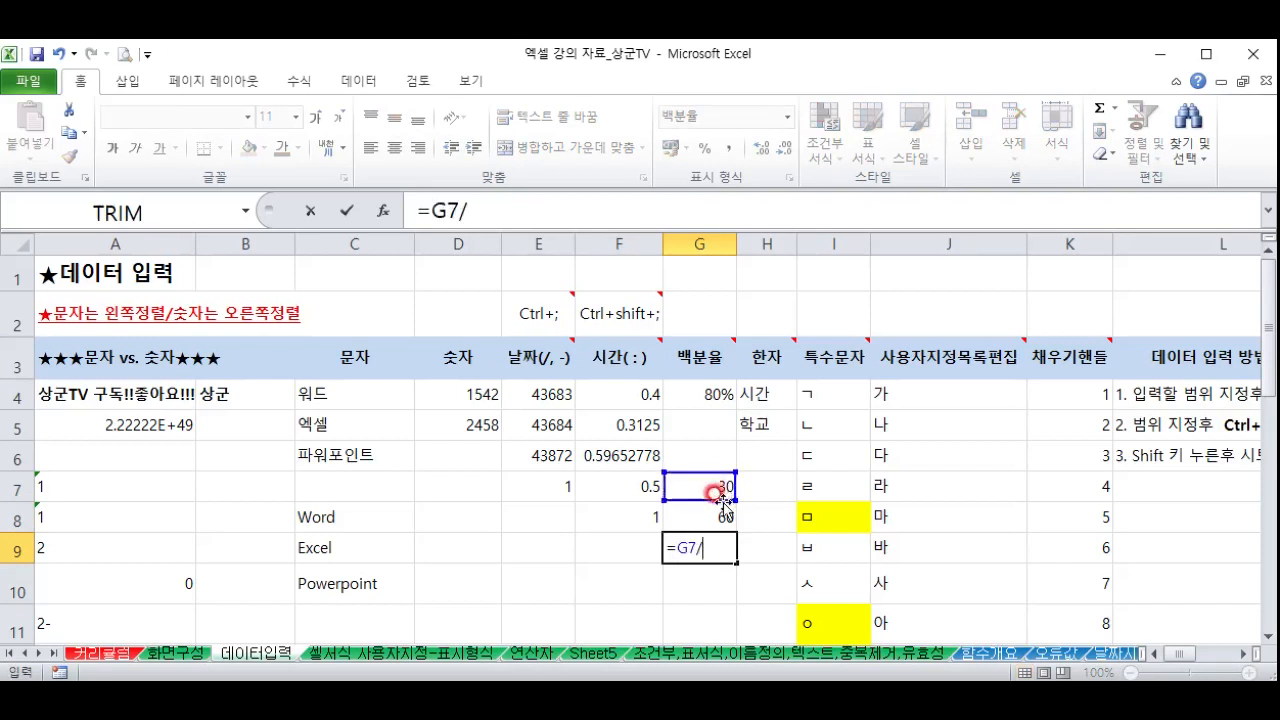
click(715, 515)
key(Return)
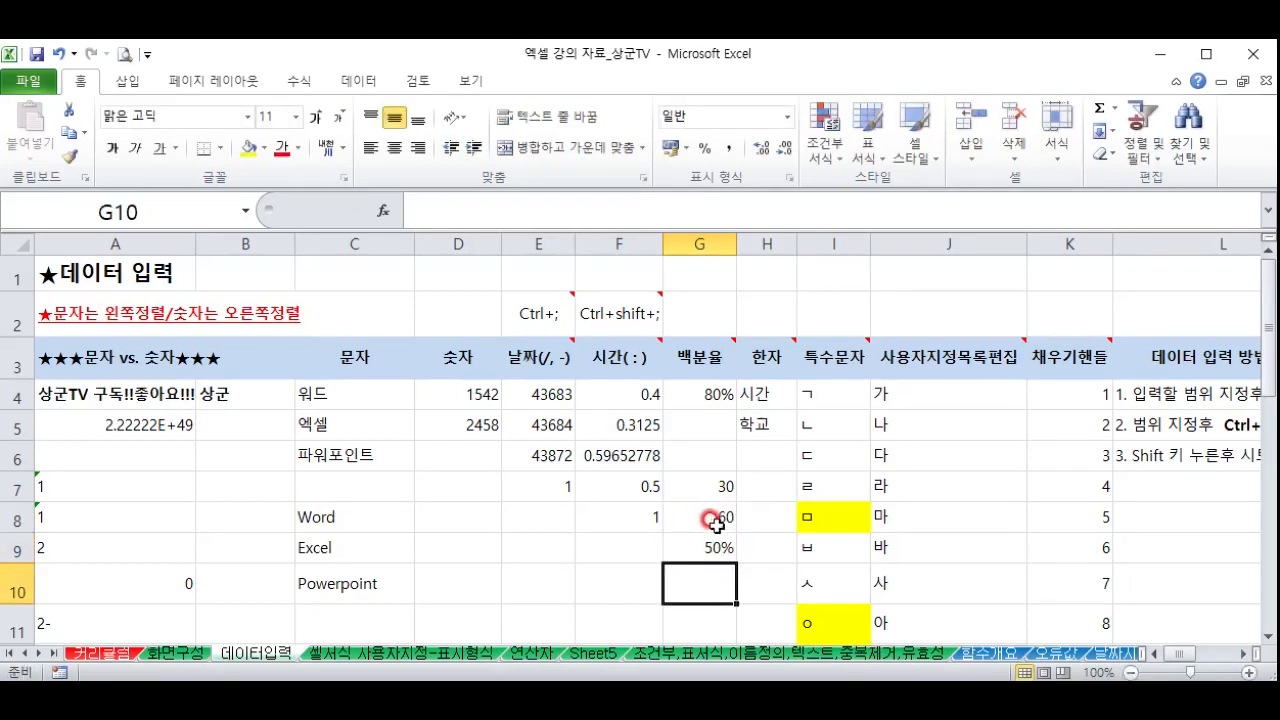
Apply the 백분율 (percentage) number format to G9, and review the numeric columns by selecting D3:G9
click(706, 537)
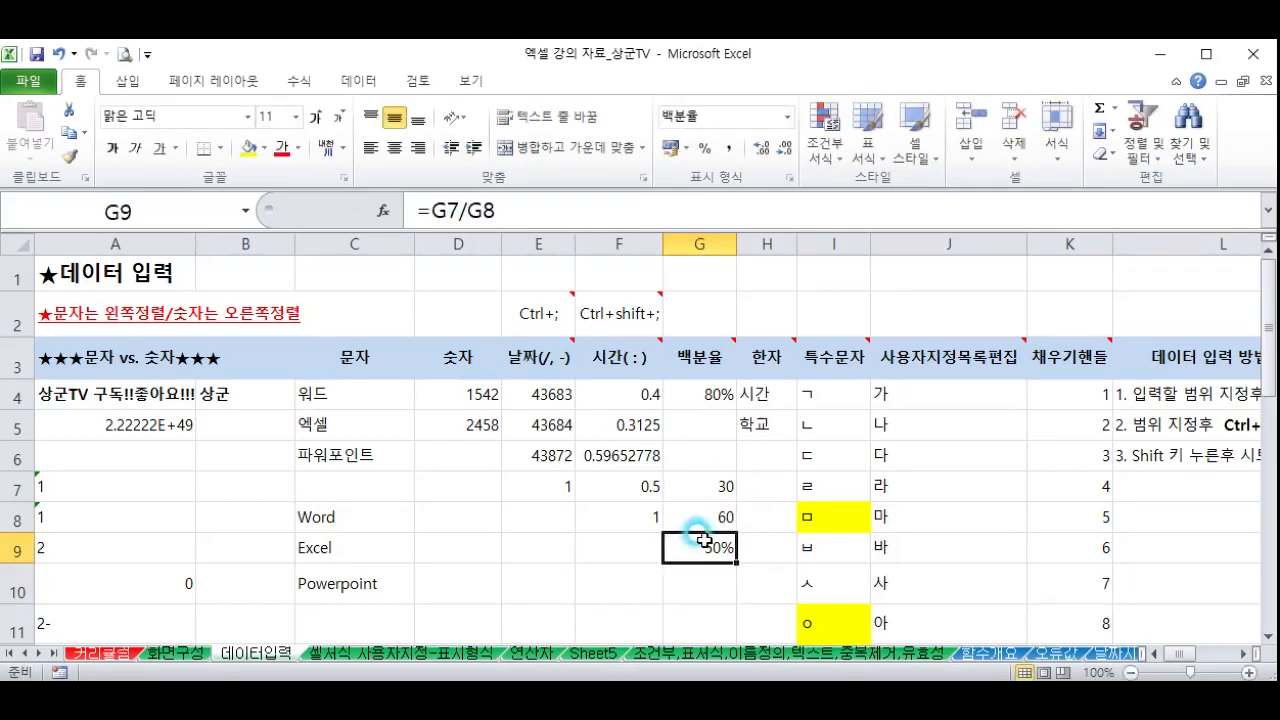
click(775, 117)
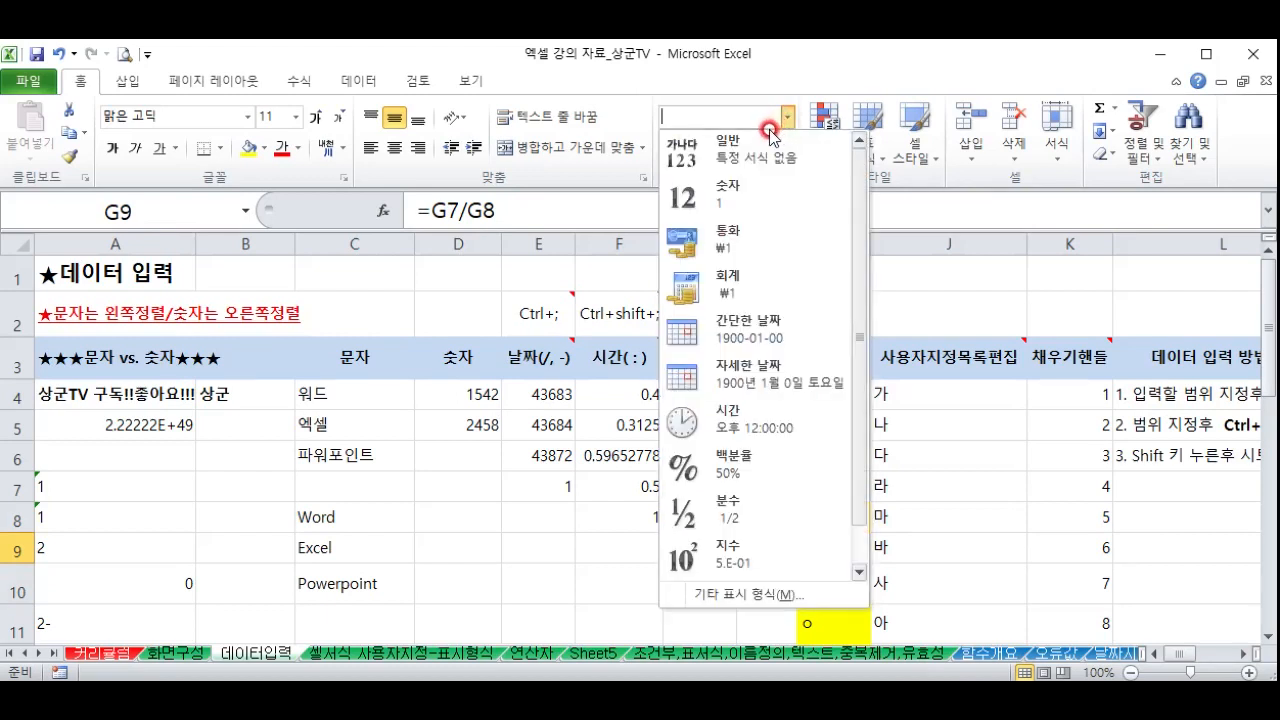
click(728, 463)
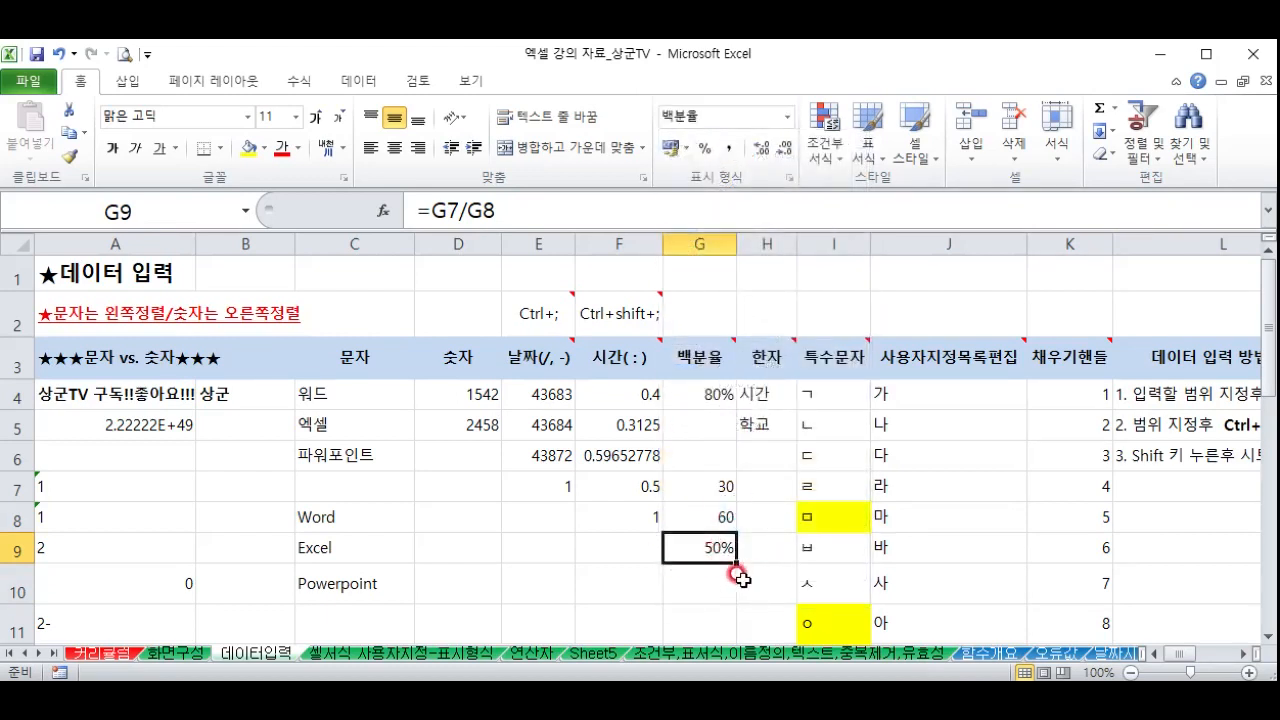
click(698, 399)
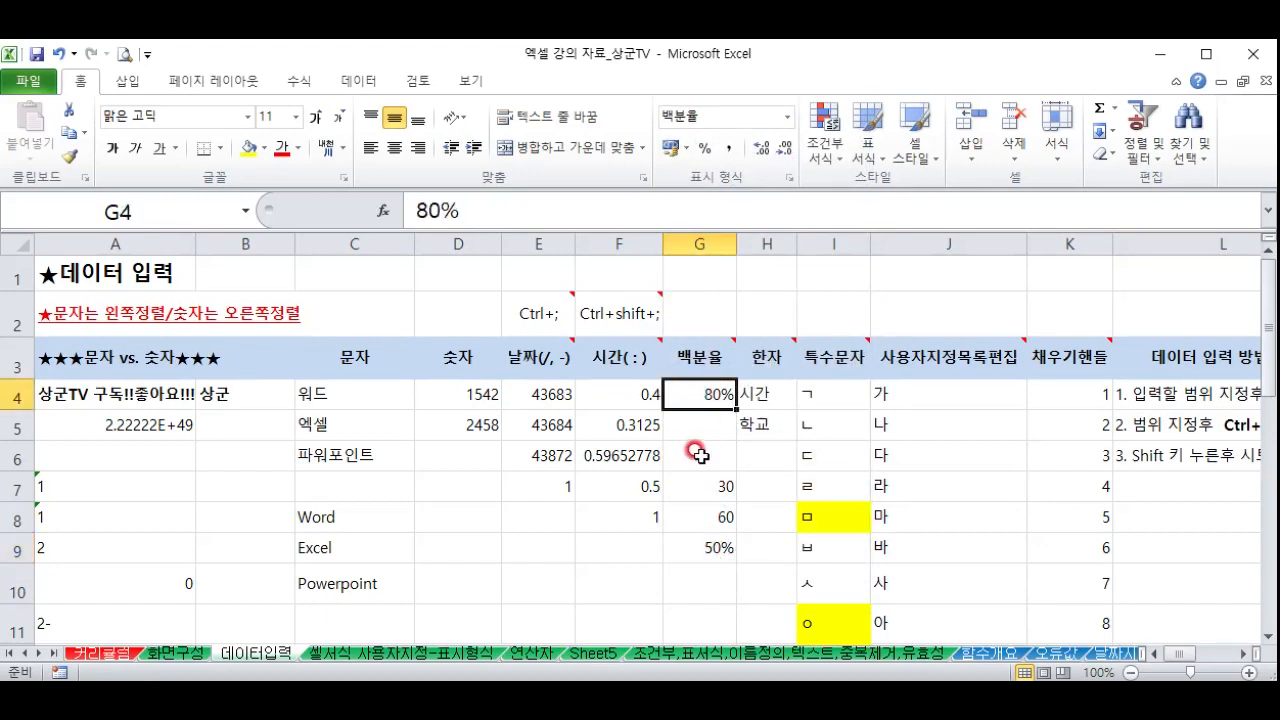
click(697, 550)
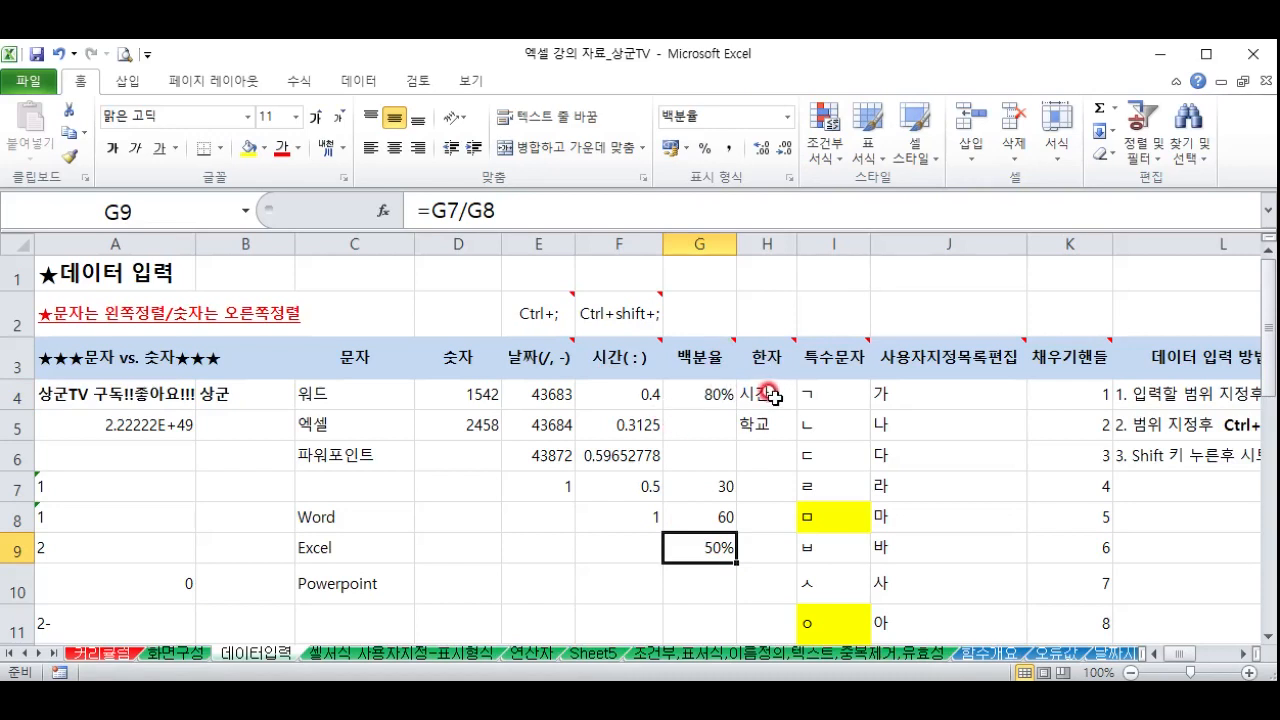
click(463, 360)
drag(505, 362, 716, 545)
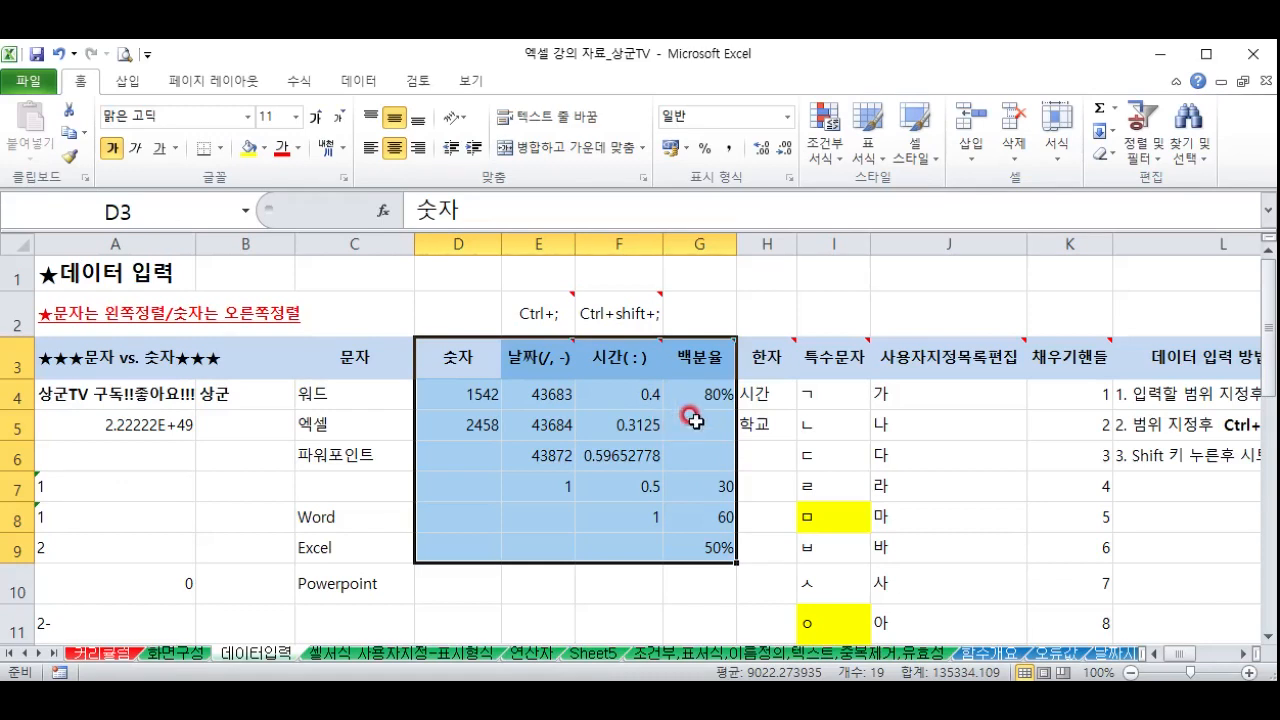
Convert the word 시간 in cell H4 of the 한자 column to the Hanja 時間, syllable by syllable
click(752, 396)
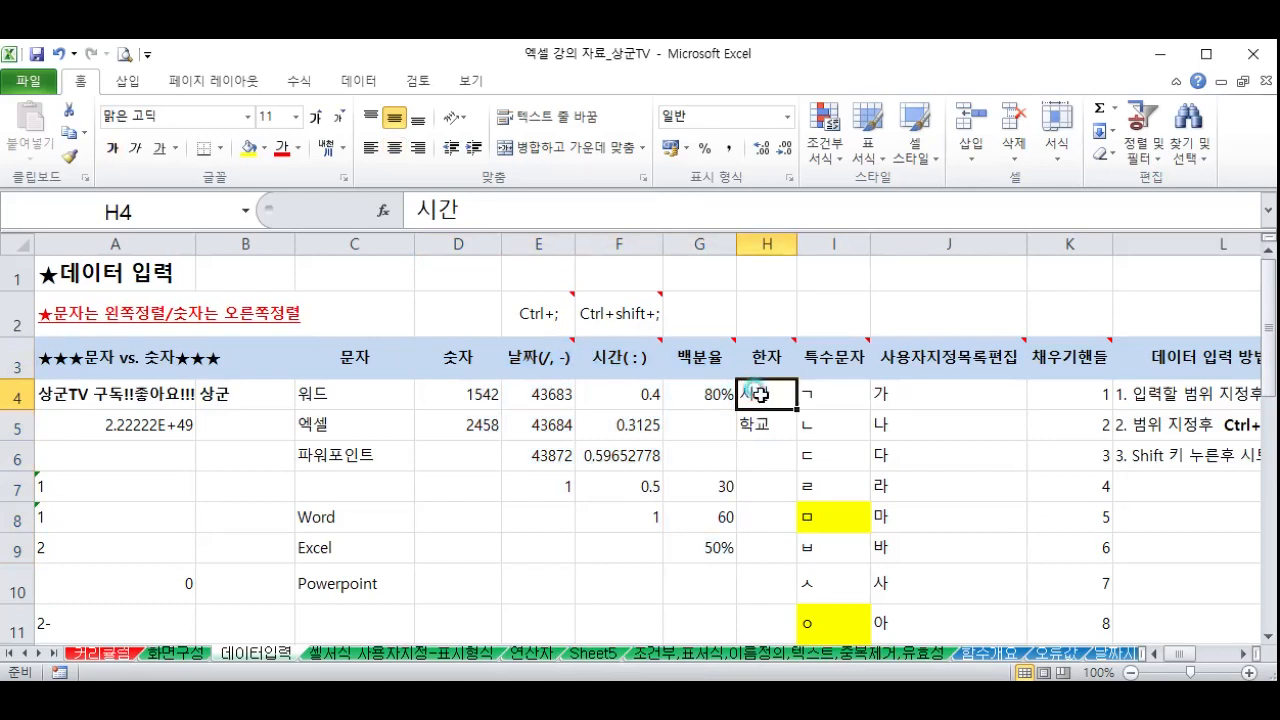
text(ㅅ)
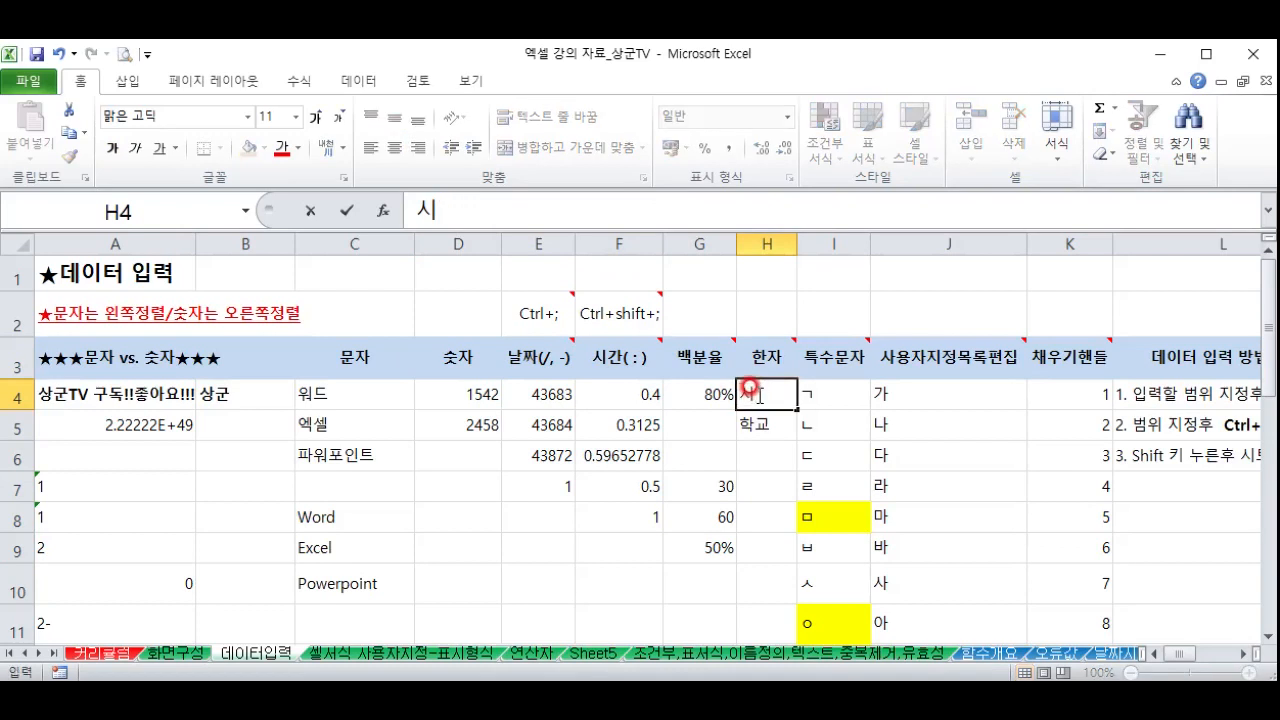
text(ㅣ)
key(Hangul_Hanja)
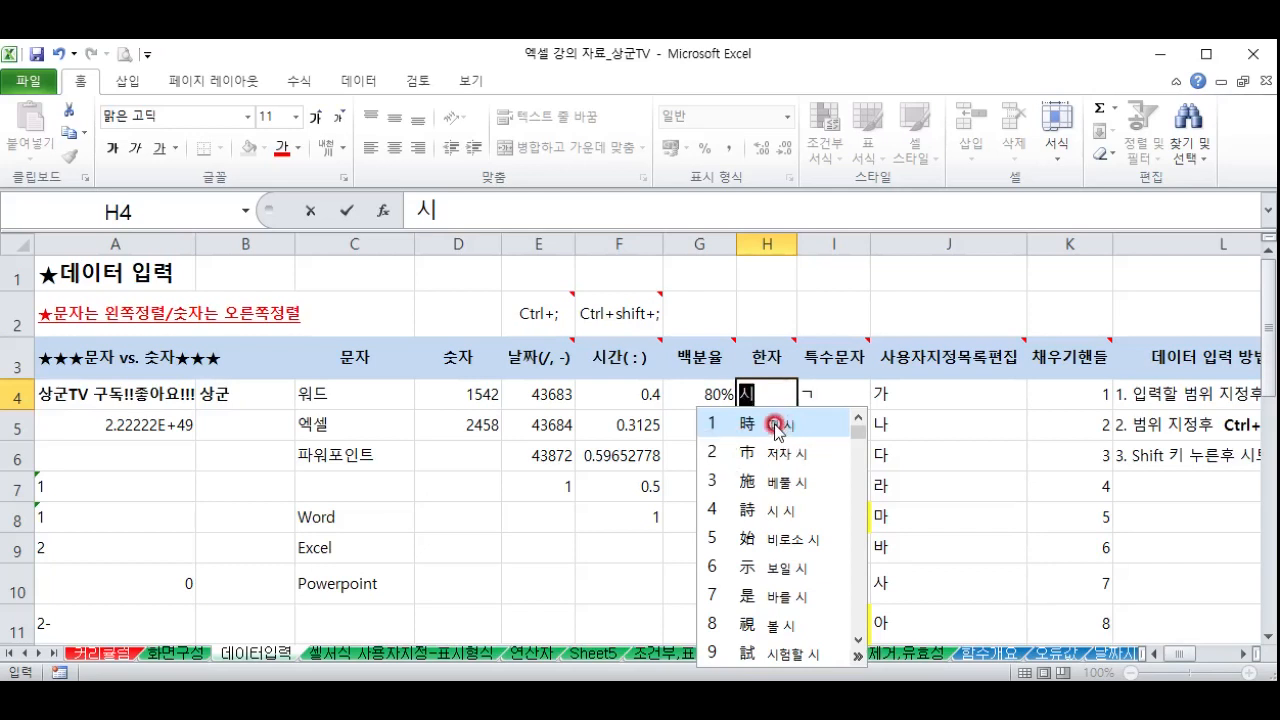
click(776, 426)
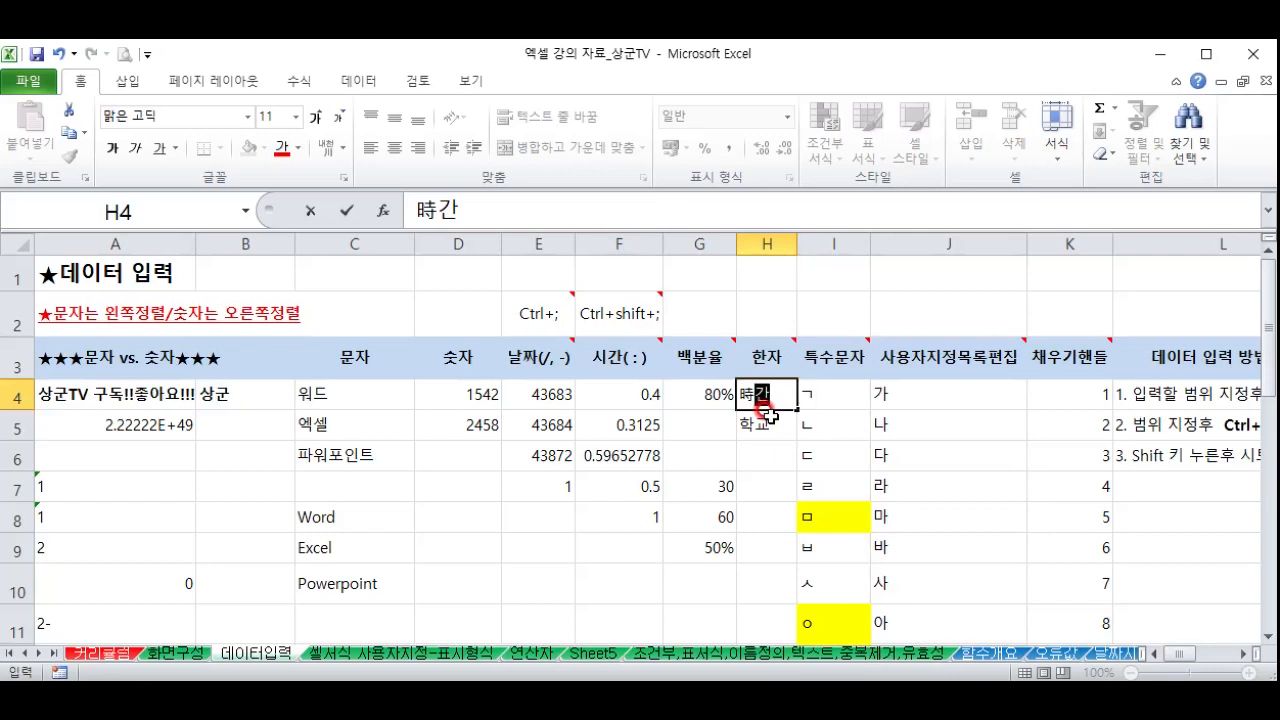
text(간)
key(Hangul_Hanja)
click(778, 425)
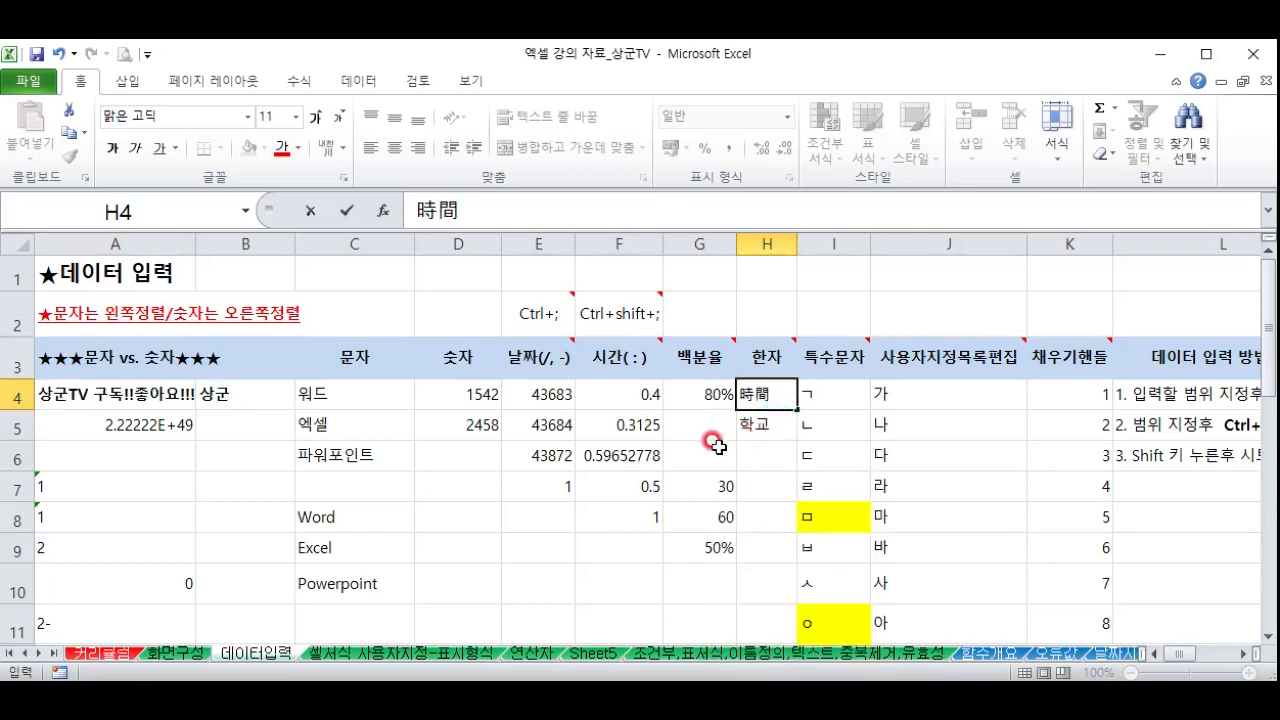
key(Return)
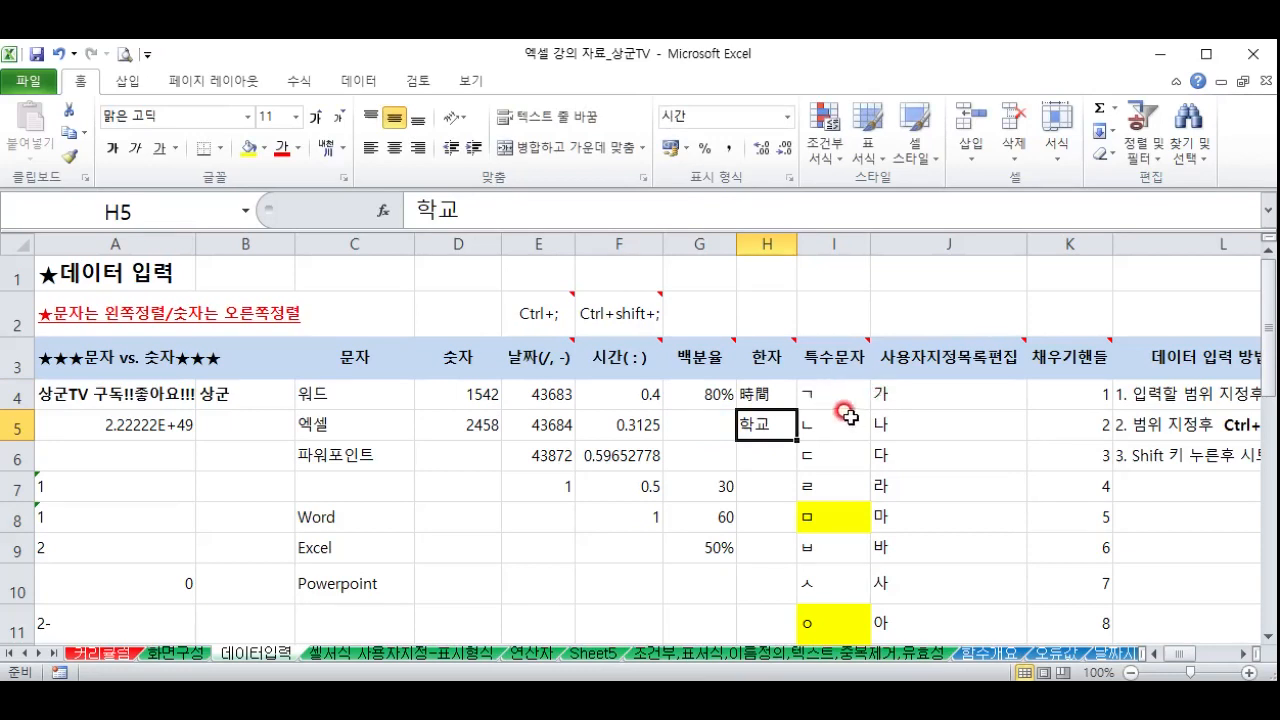
Browse the Wingdings font's characters in the 기호 (Symbol) dialog, and close it without inserting one
mouse_move(846, 354)
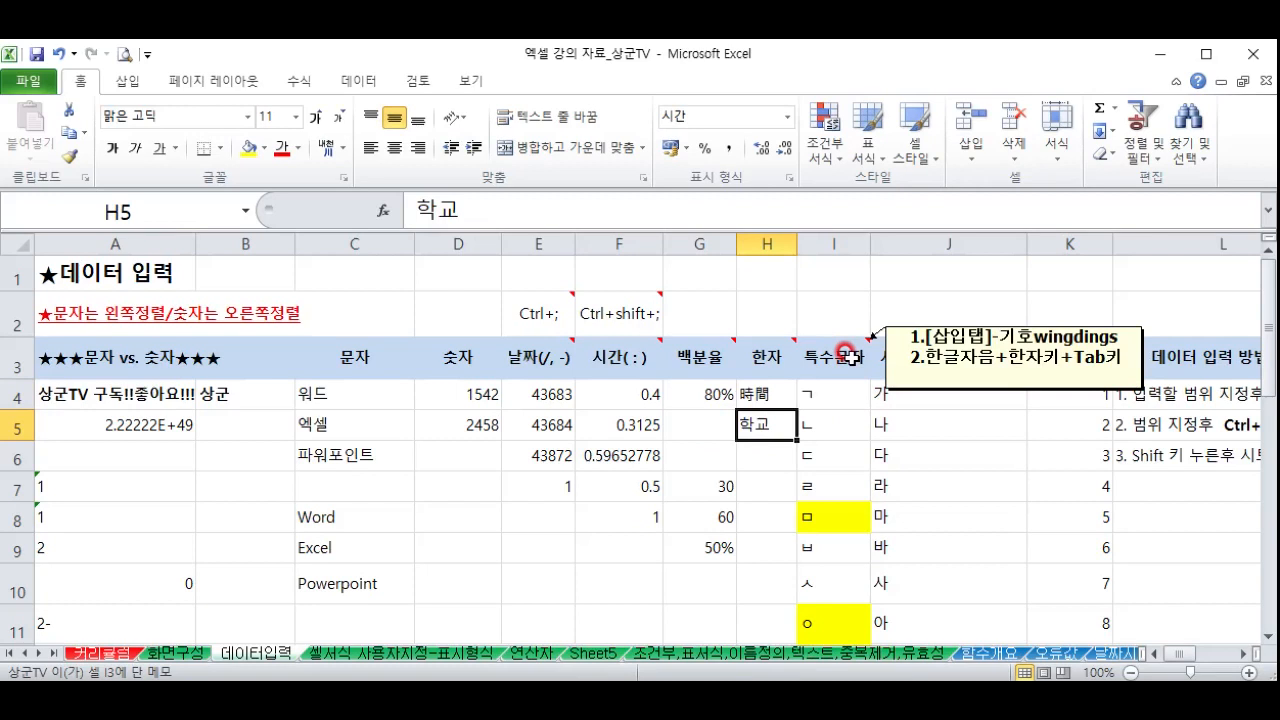
click(126, 80)
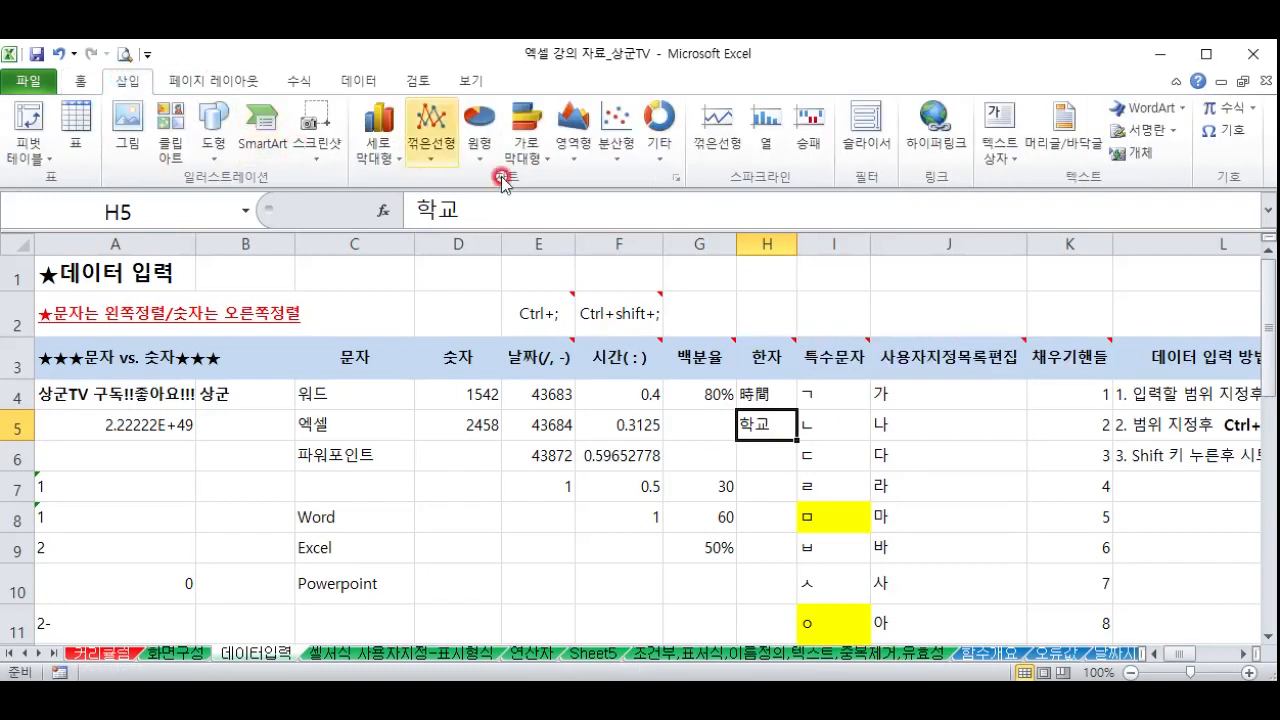
click(1226, 134)
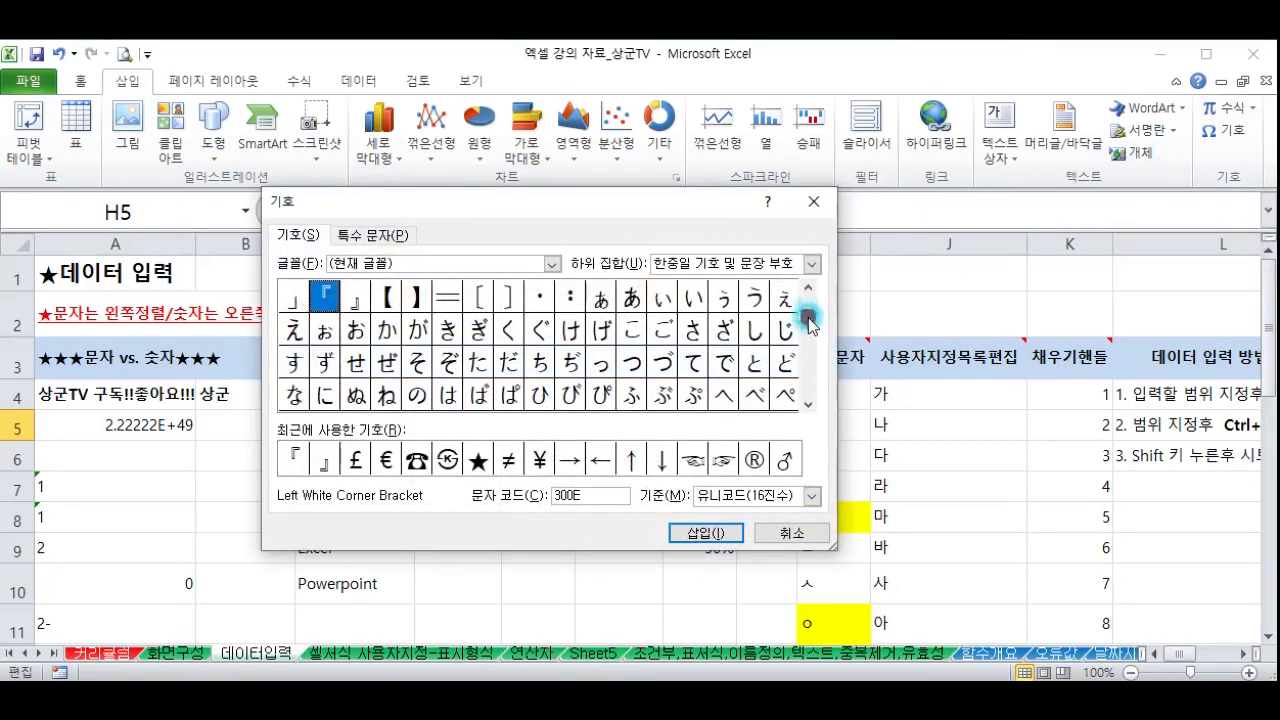
drag(798, 371, 800, 372)
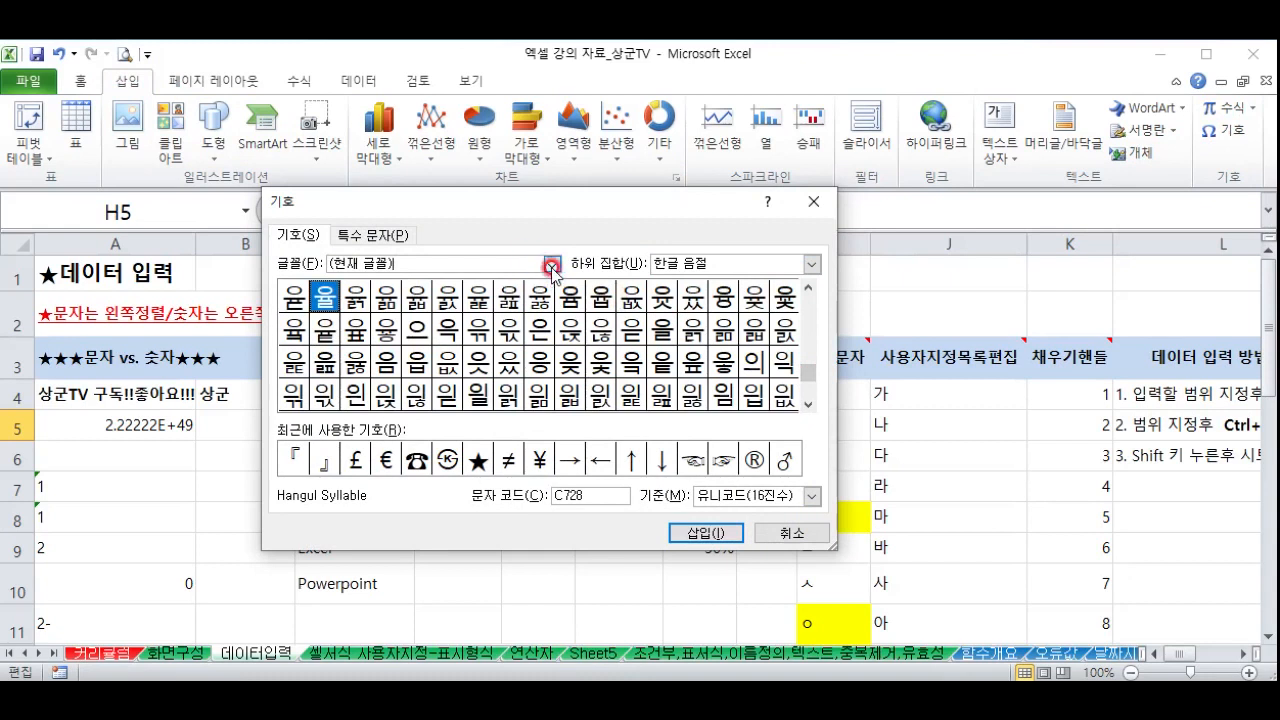
click(553, 265)
scroll(505, 322, down, 10)
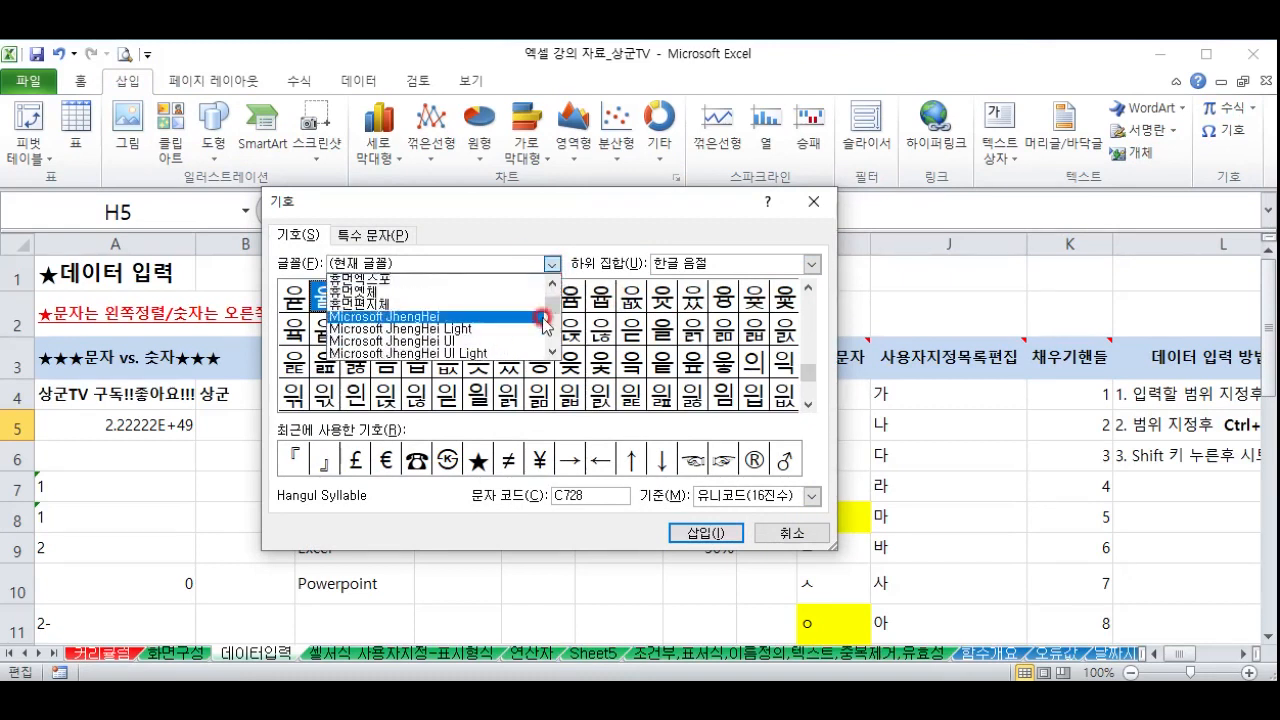
drag(566, 311, 560, 357)
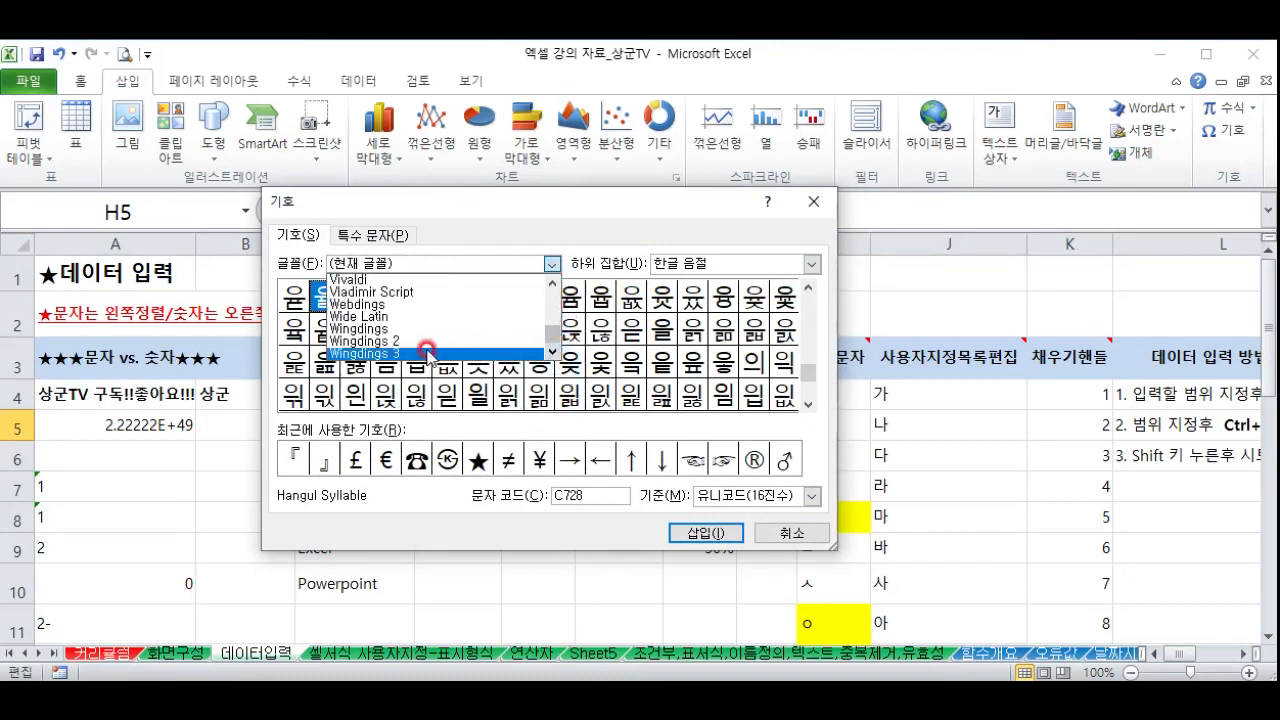
click(372, 330)
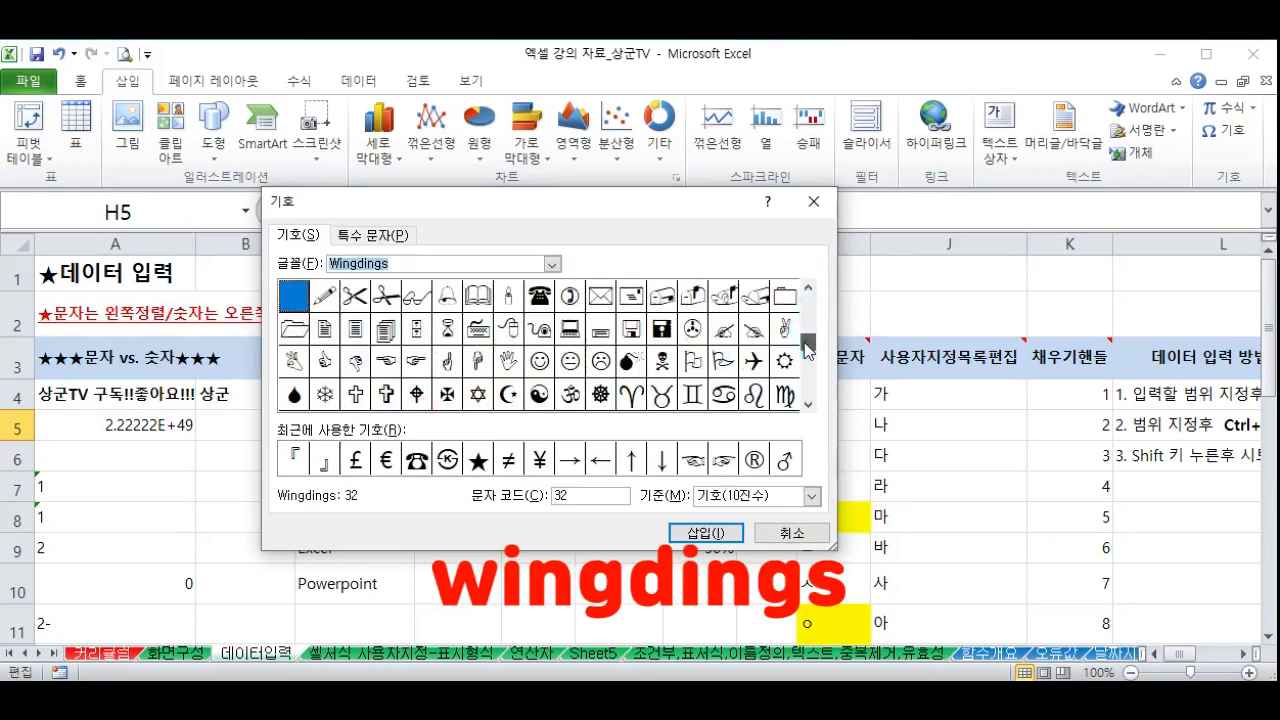
click(806, 390)
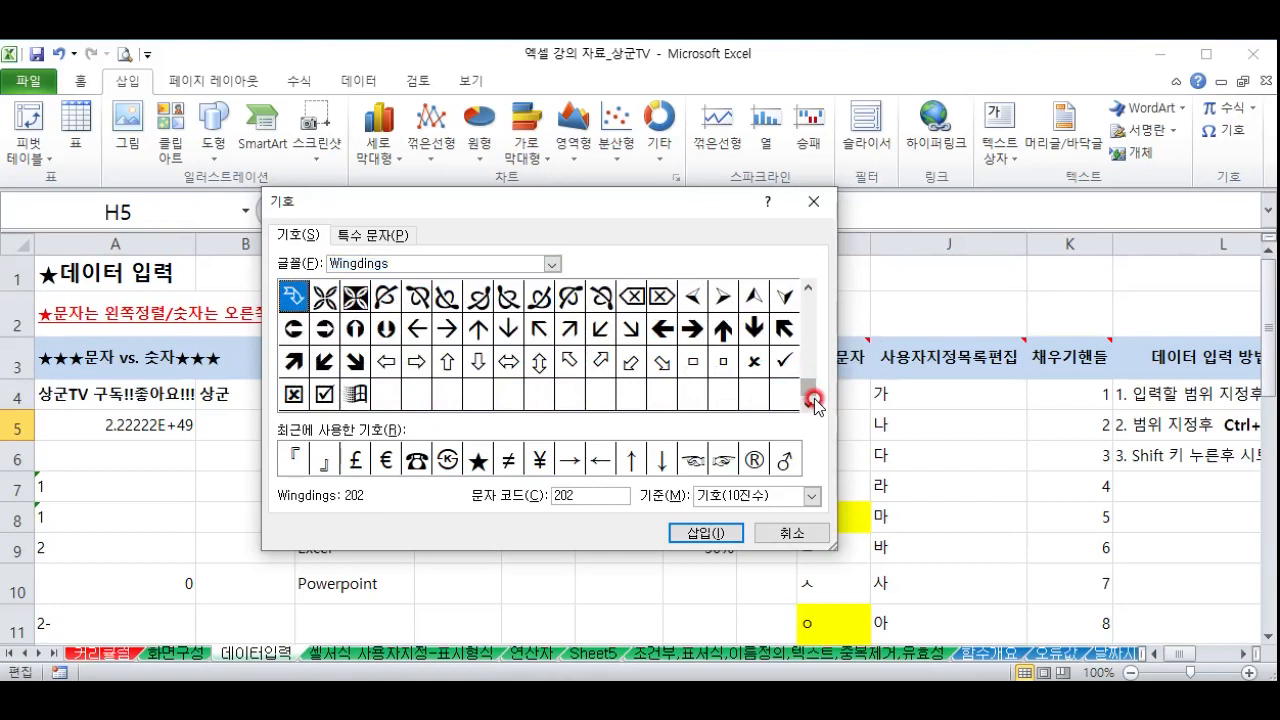
drag(816, 402, 810, 300)
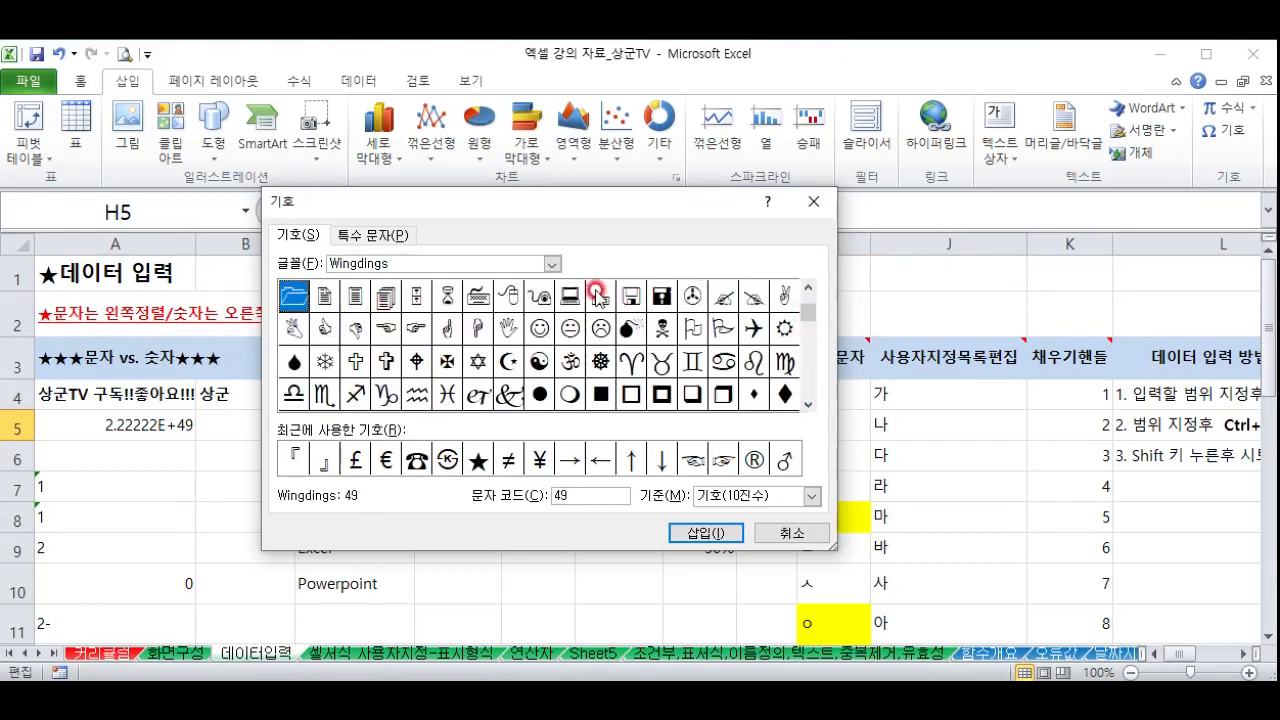
click(813, 201)
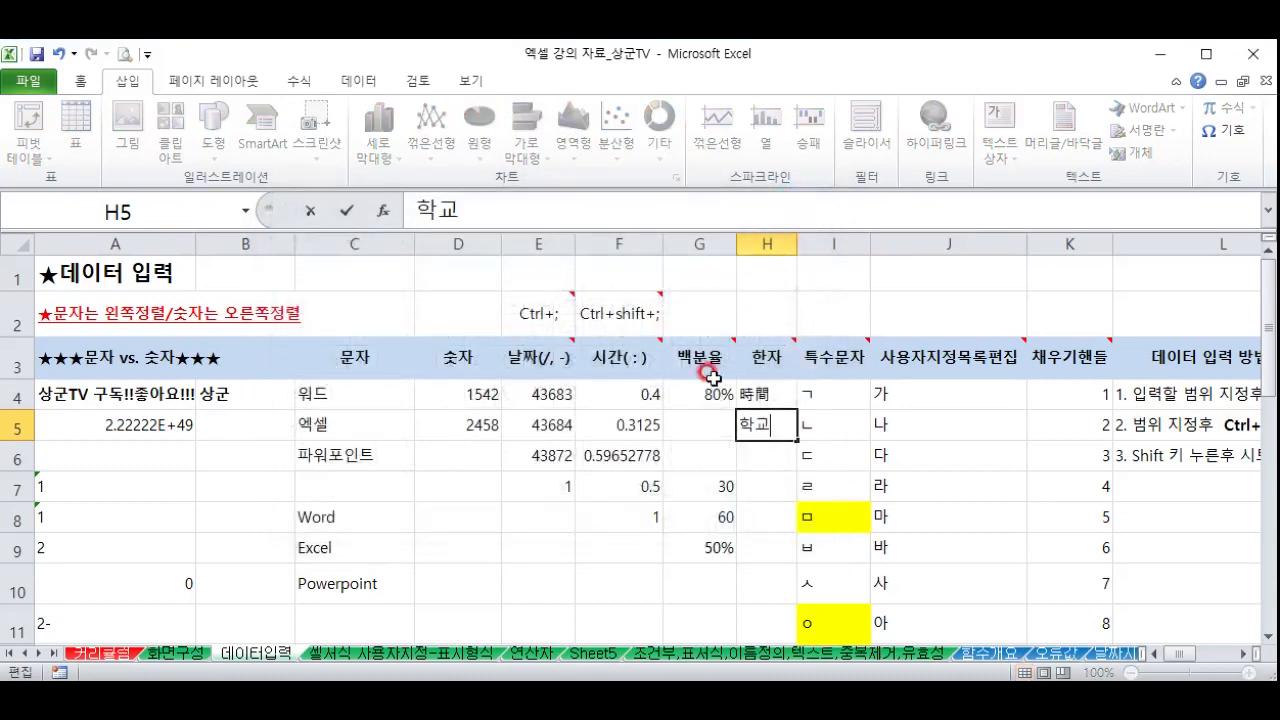
View the expanded list of special characters offered for the consonant ㅁ in I8, and dismiss it without choosing
click(815, 428)
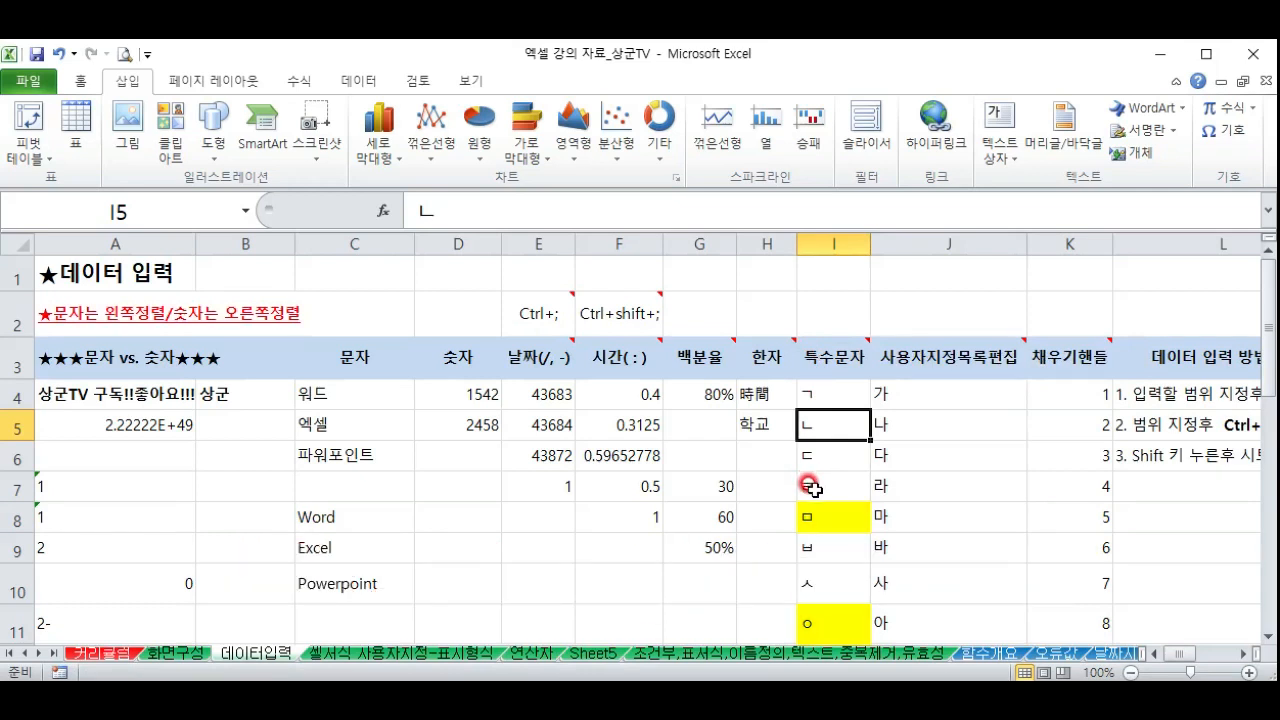
scroll(812, 488, down, 1)
click(837, 394)
key(Hangul_Hanja)
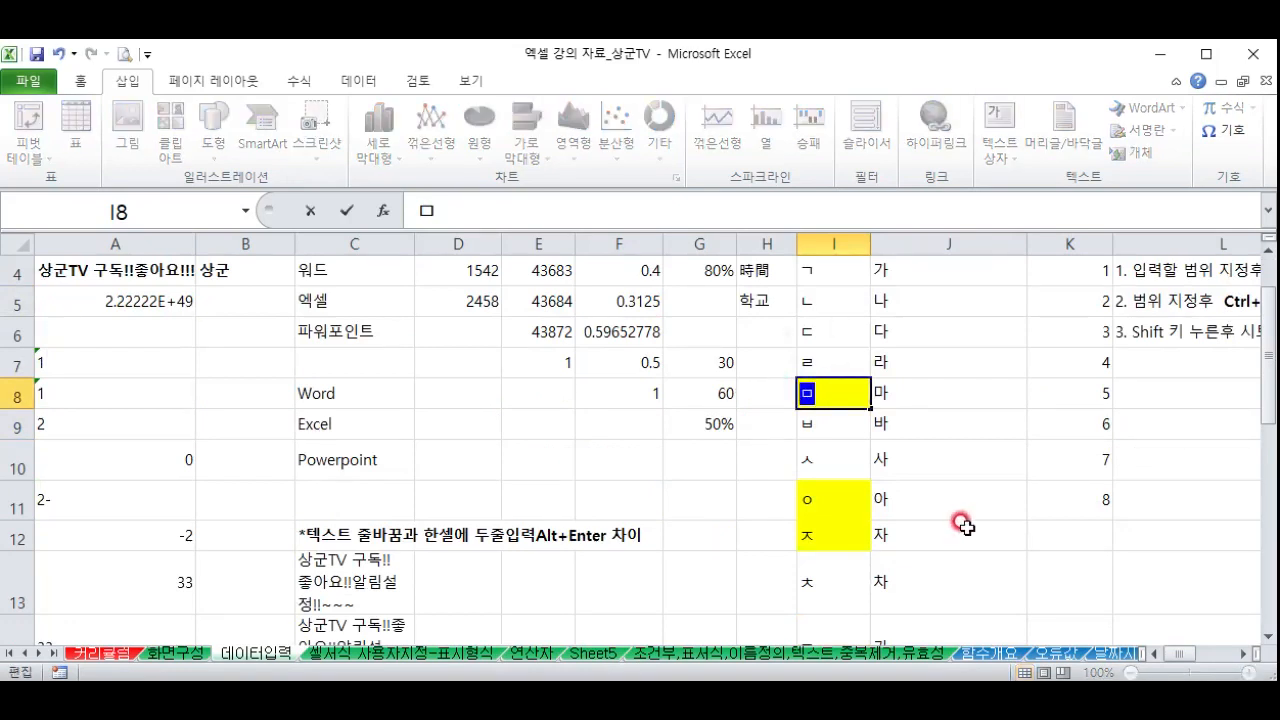
key(Hangul_Hanja)
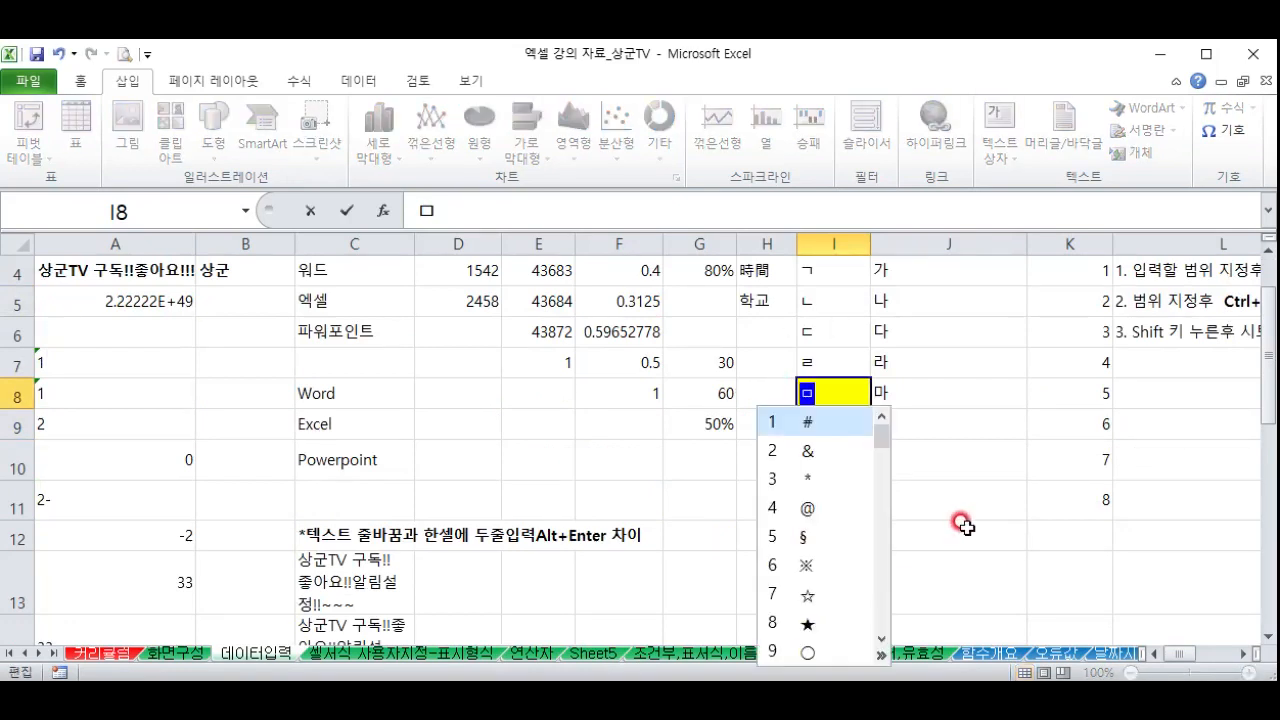
key(Tab)
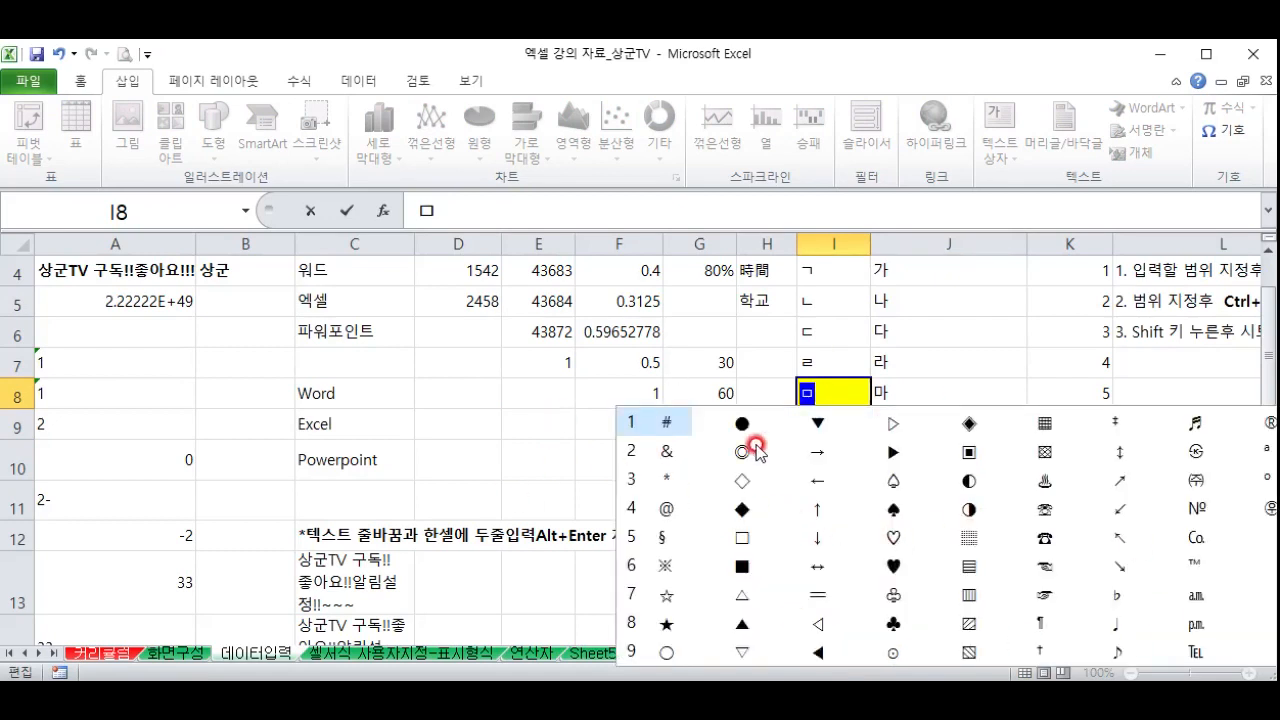
click(900, 366)
click(768, 390)
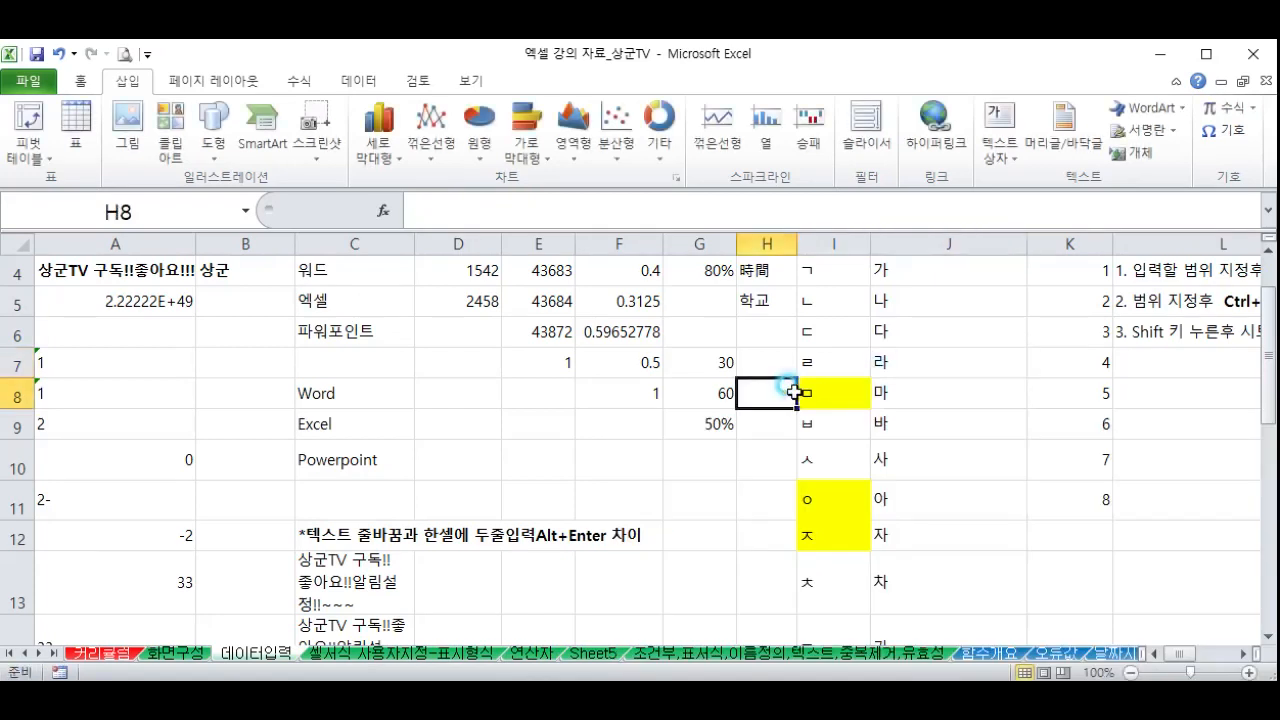
Retype ㅇ in I11 and view its expanded special character list, leaving without picking a symbol
click(803, 491)
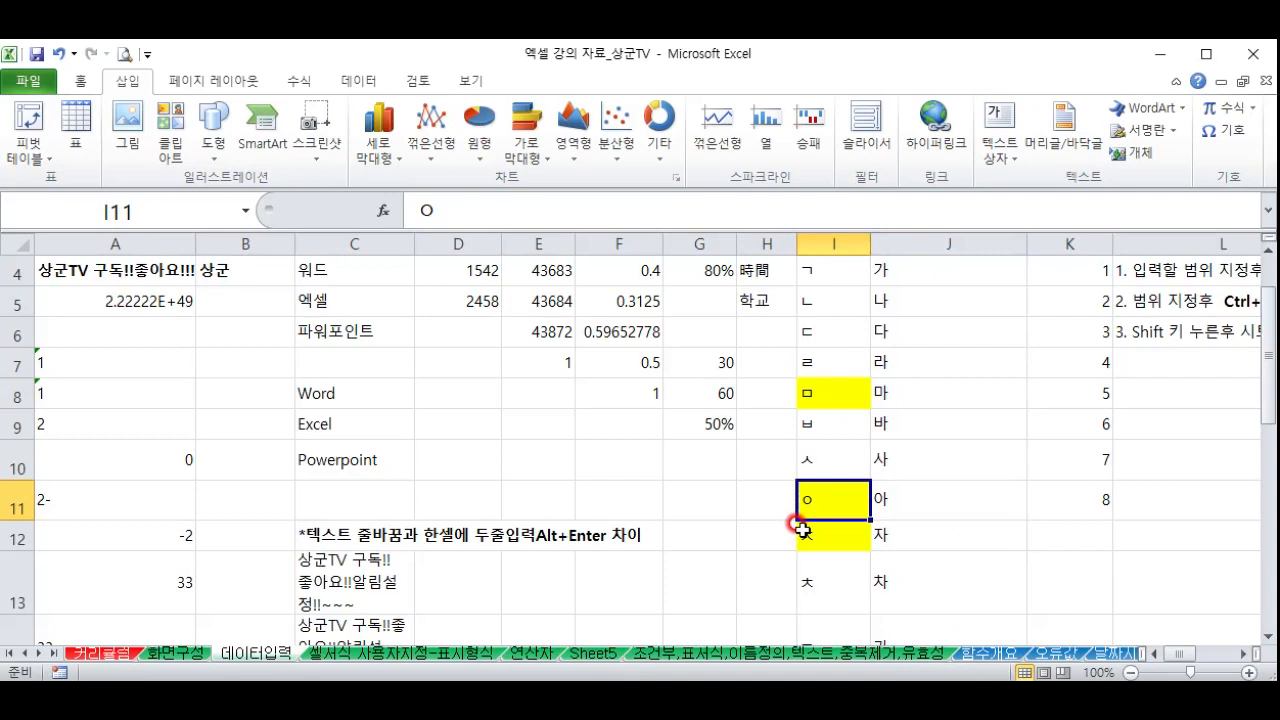
text(ㅇ)
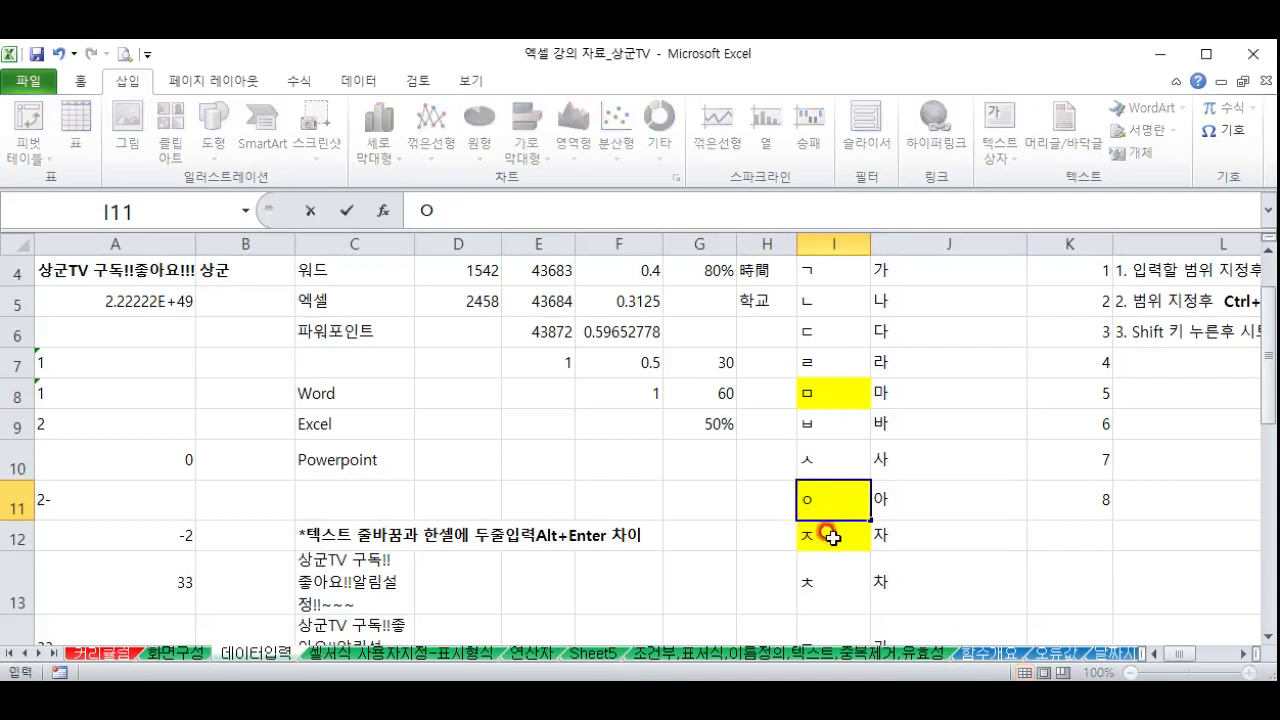
key(Hangul_Hanja)
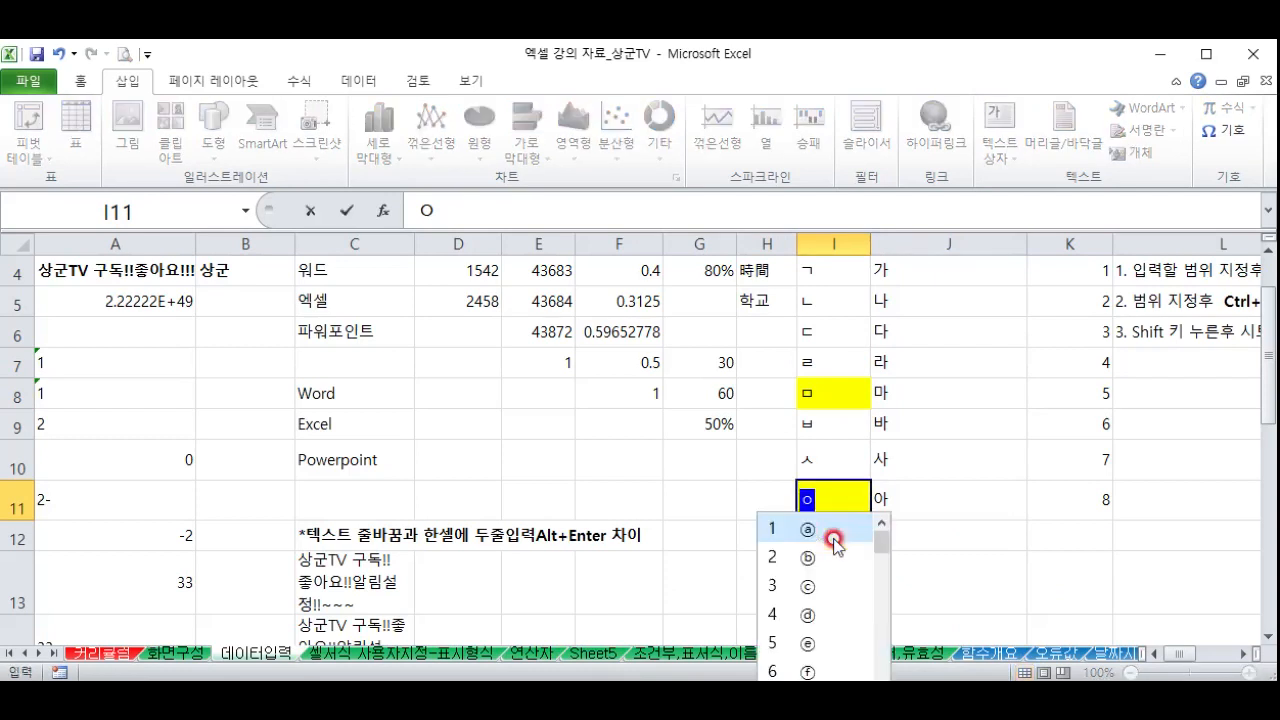
key(Tab)
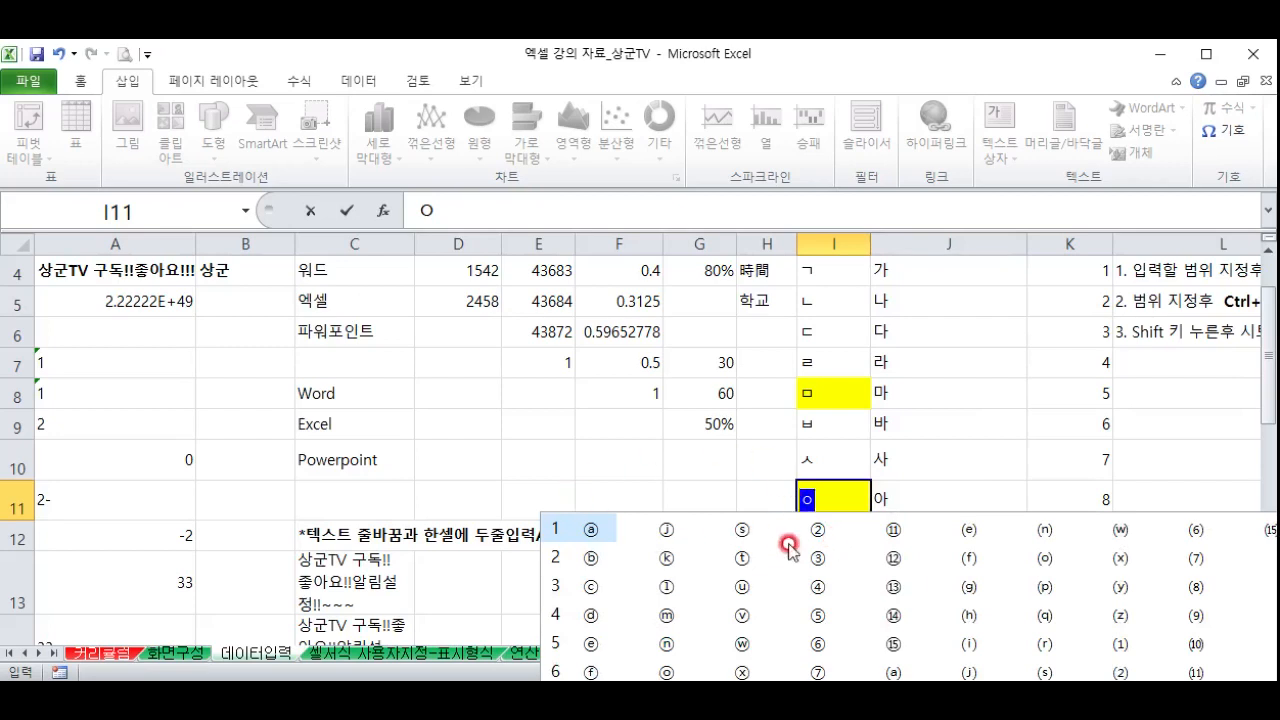
click(1005, 447)
Retype ㅈ in I12 and view its expanded list of numerals, leaving without picking one
click(813, 546)
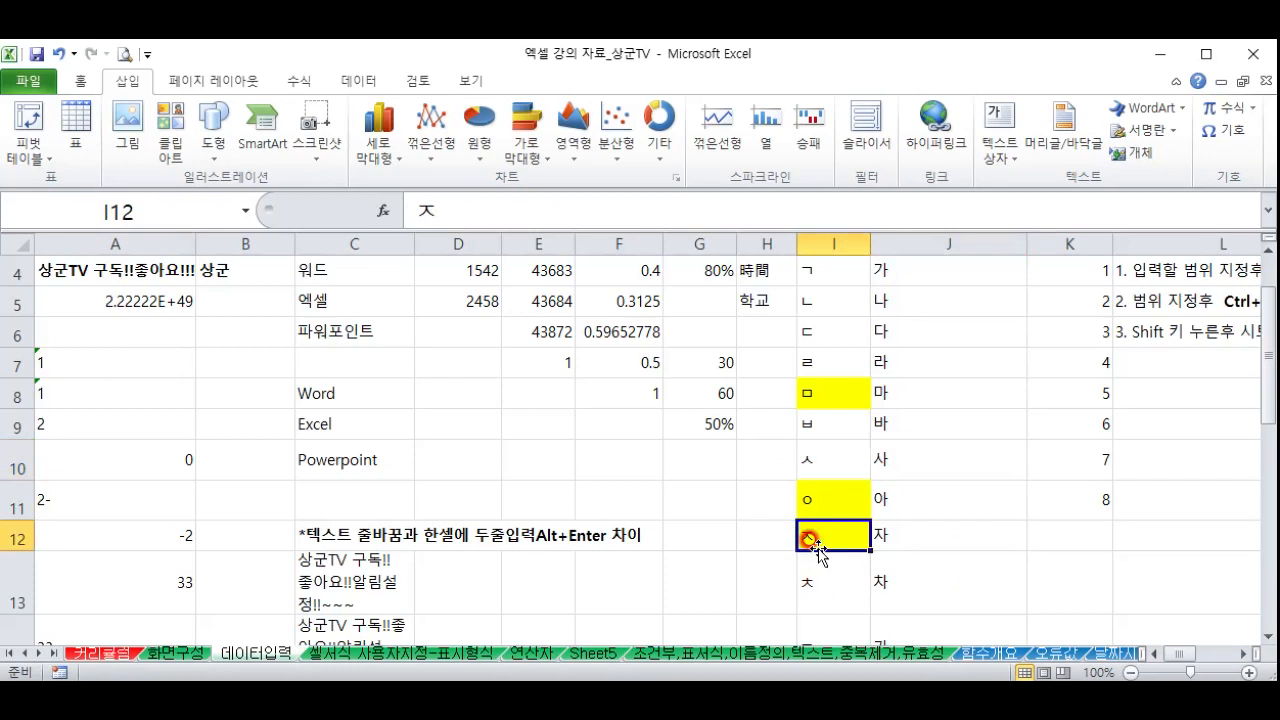
text(ㅈ)
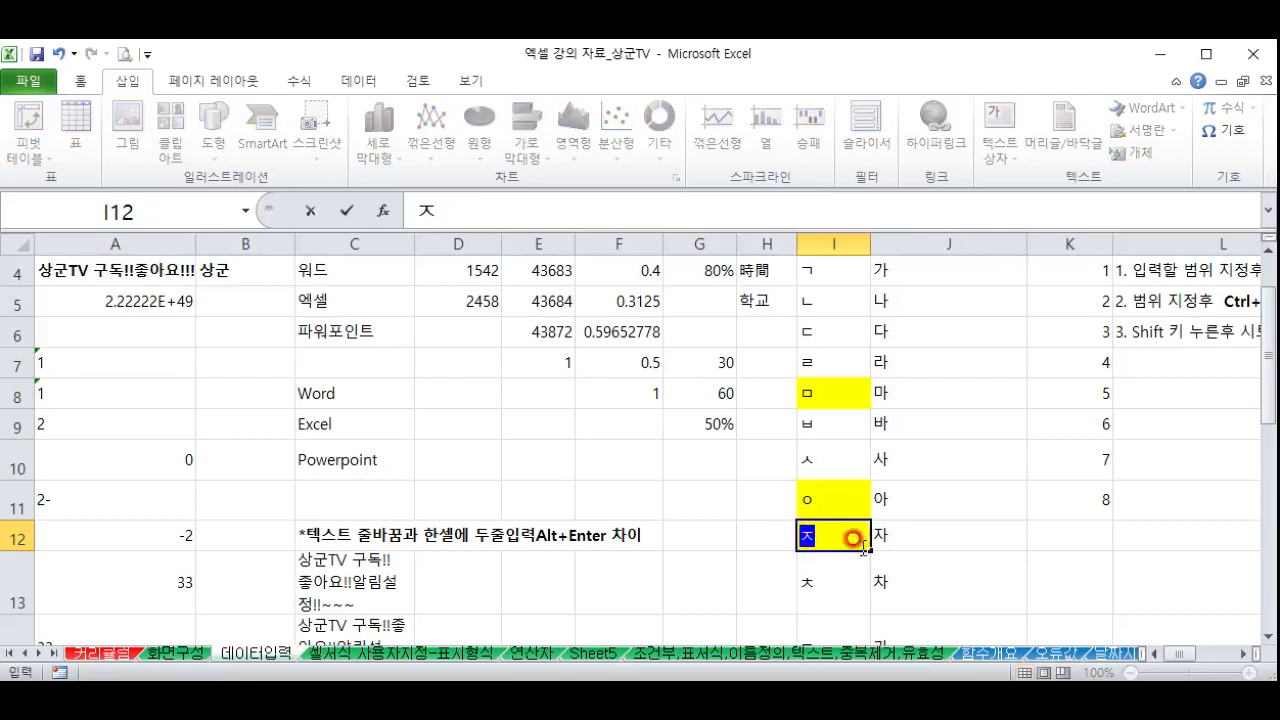
key(Hangul_Hanja)
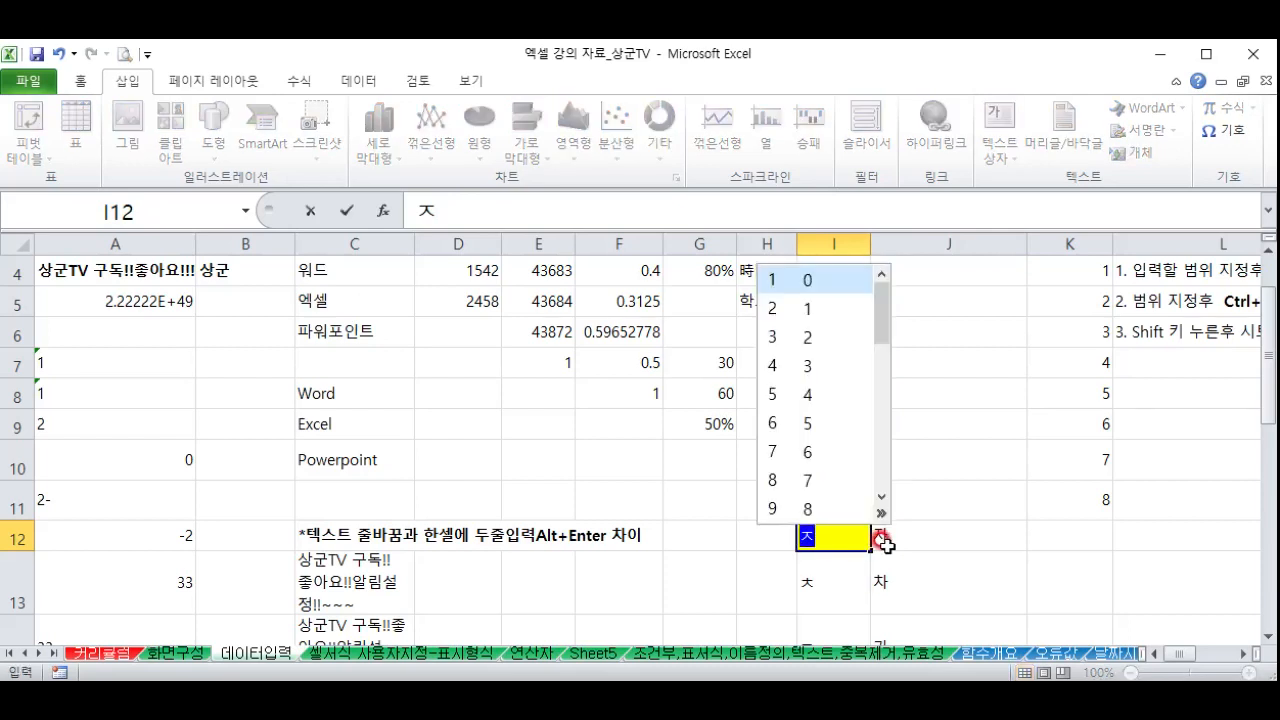
key(Tab)
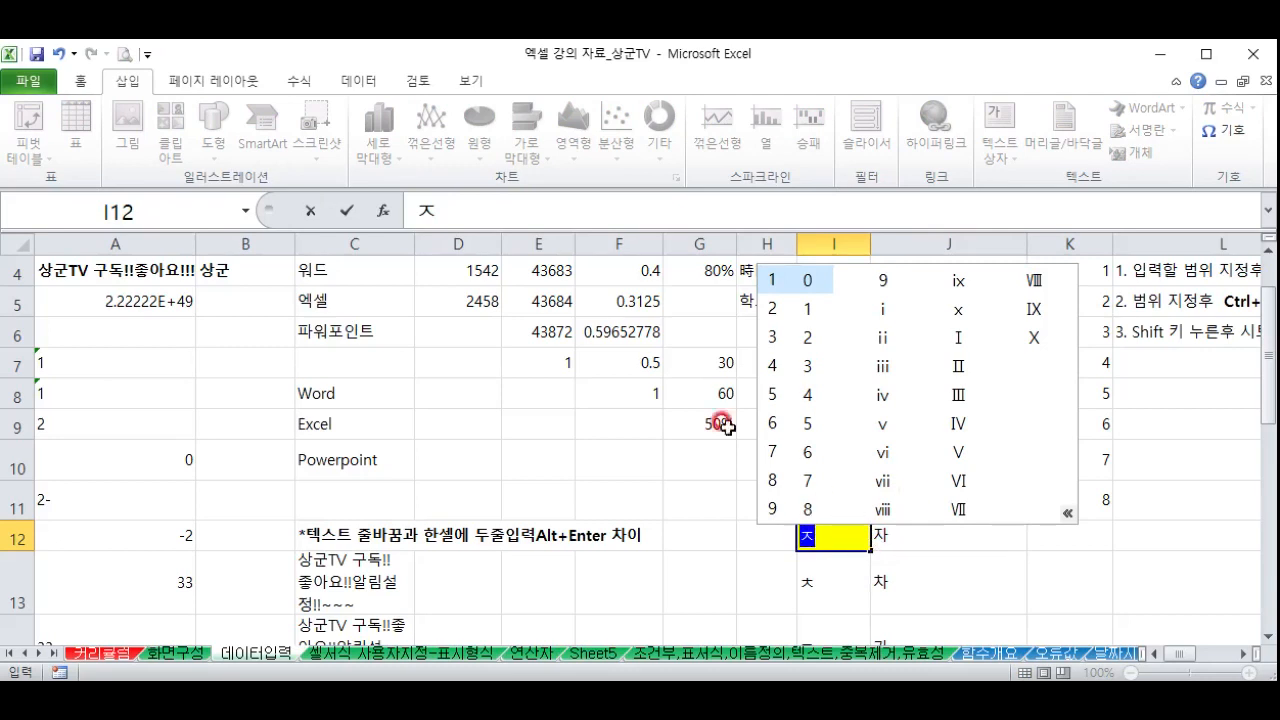
click(1008, 568)
click(964, 564)
Enter 월 in cell I2 and autofill it across to K2 as a weekday series
scroll(873, 497, up, 1)
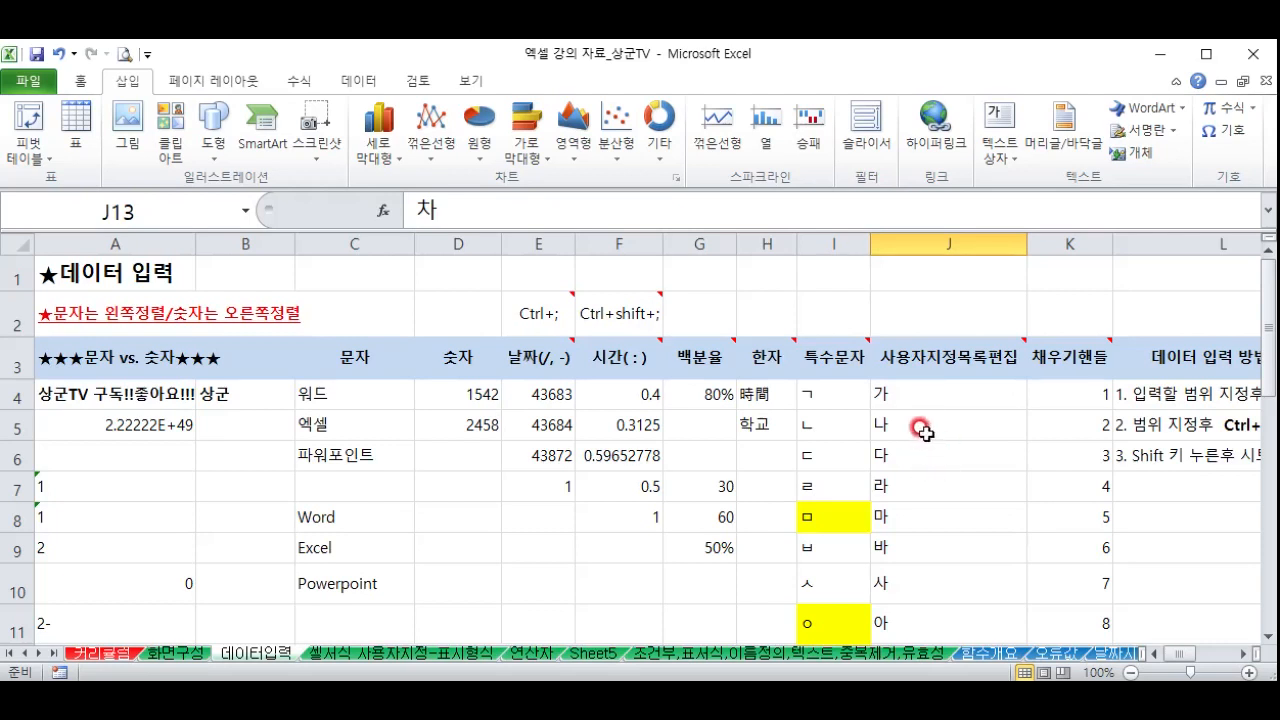
click(834, 300)
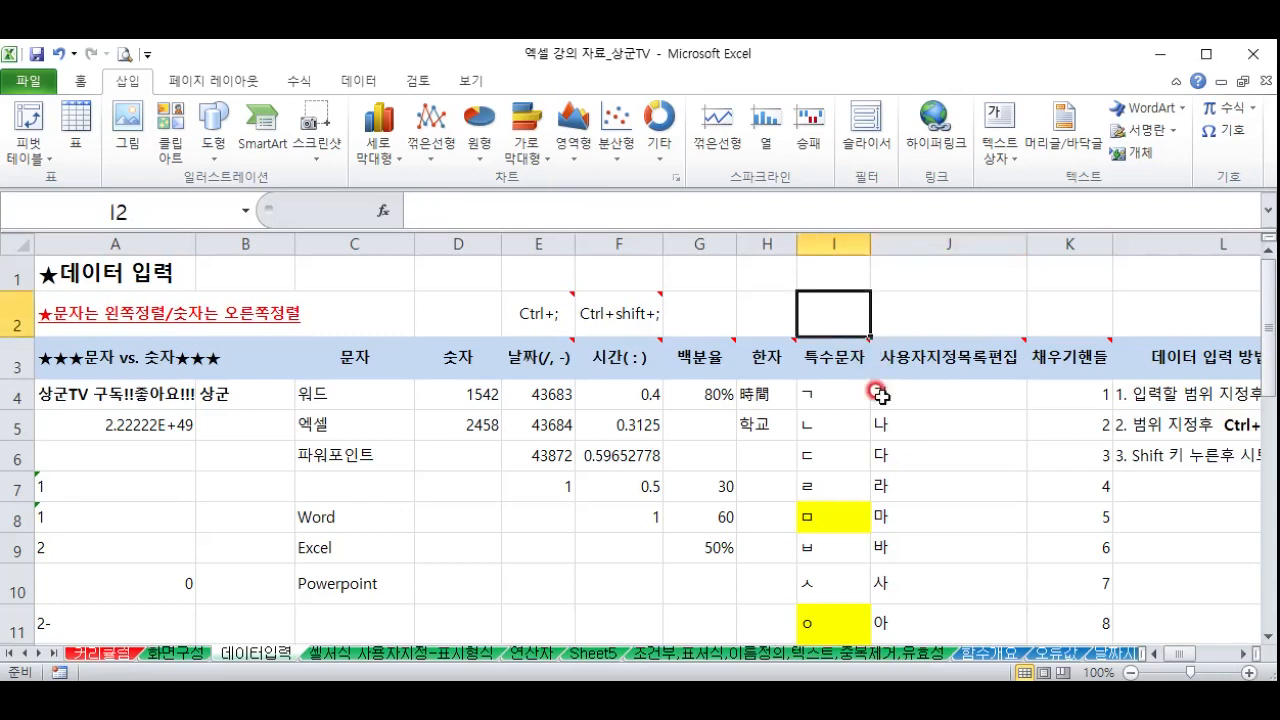
text(우)
key(Return)
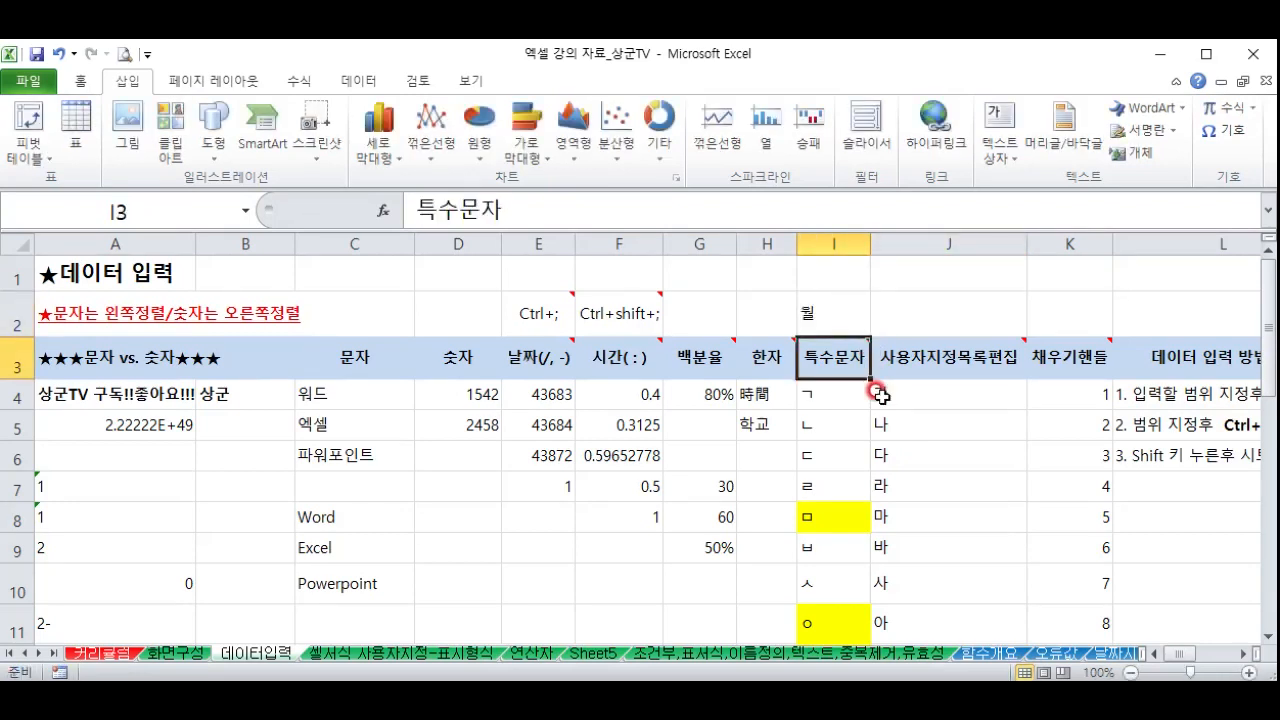
click(822, 305)
drag(863, 330, 1090, 312)
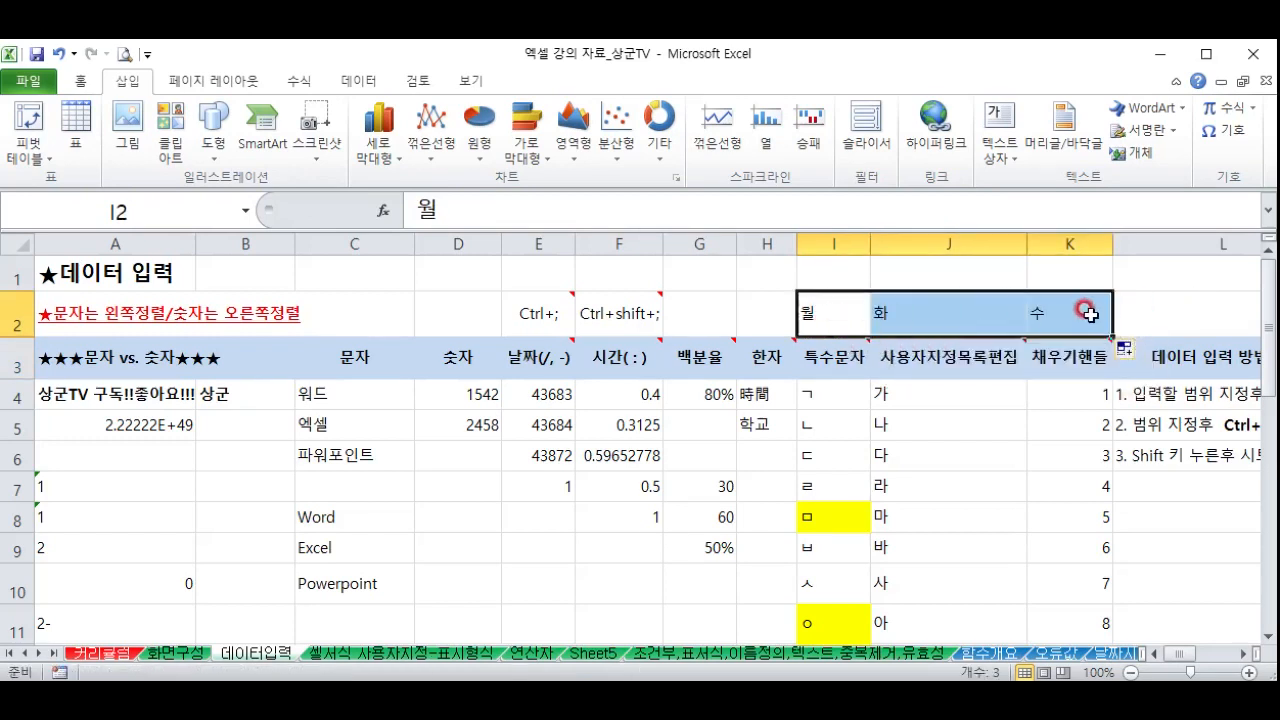
Enter the month label 1월 in cell I1 above the weekday series
click(835, 272)
text(1)
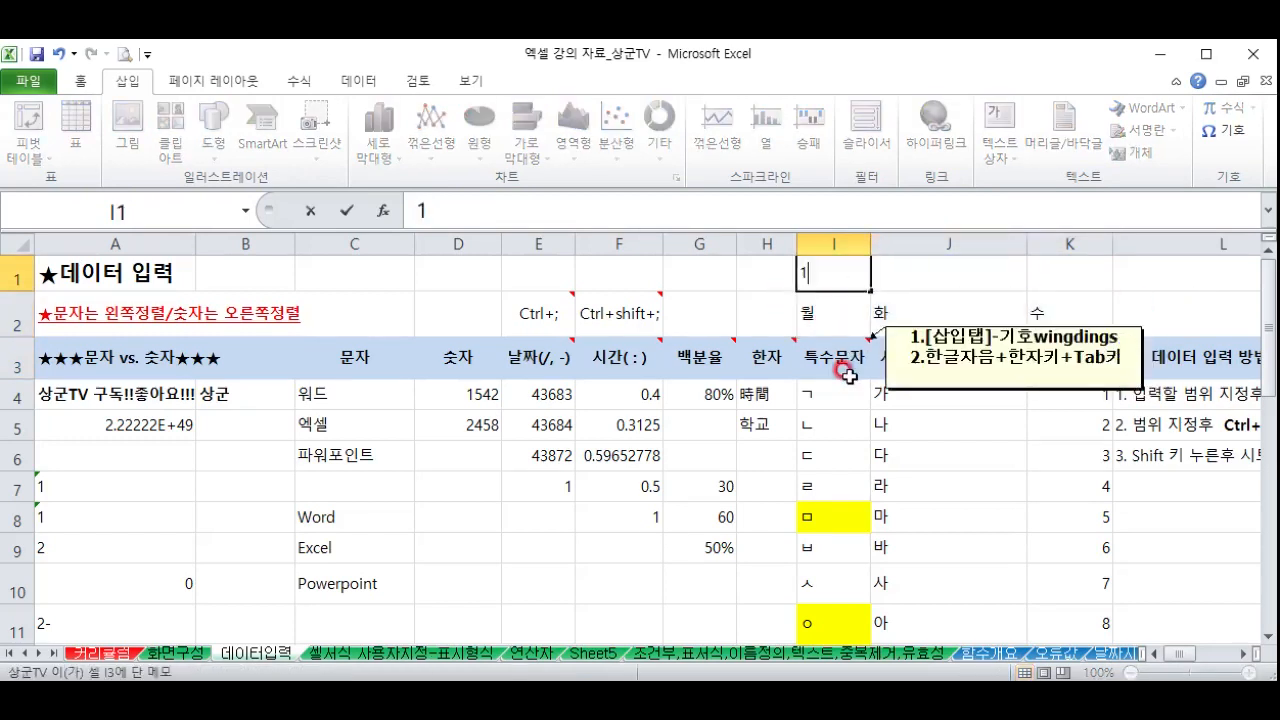
text(월)
key(Return)
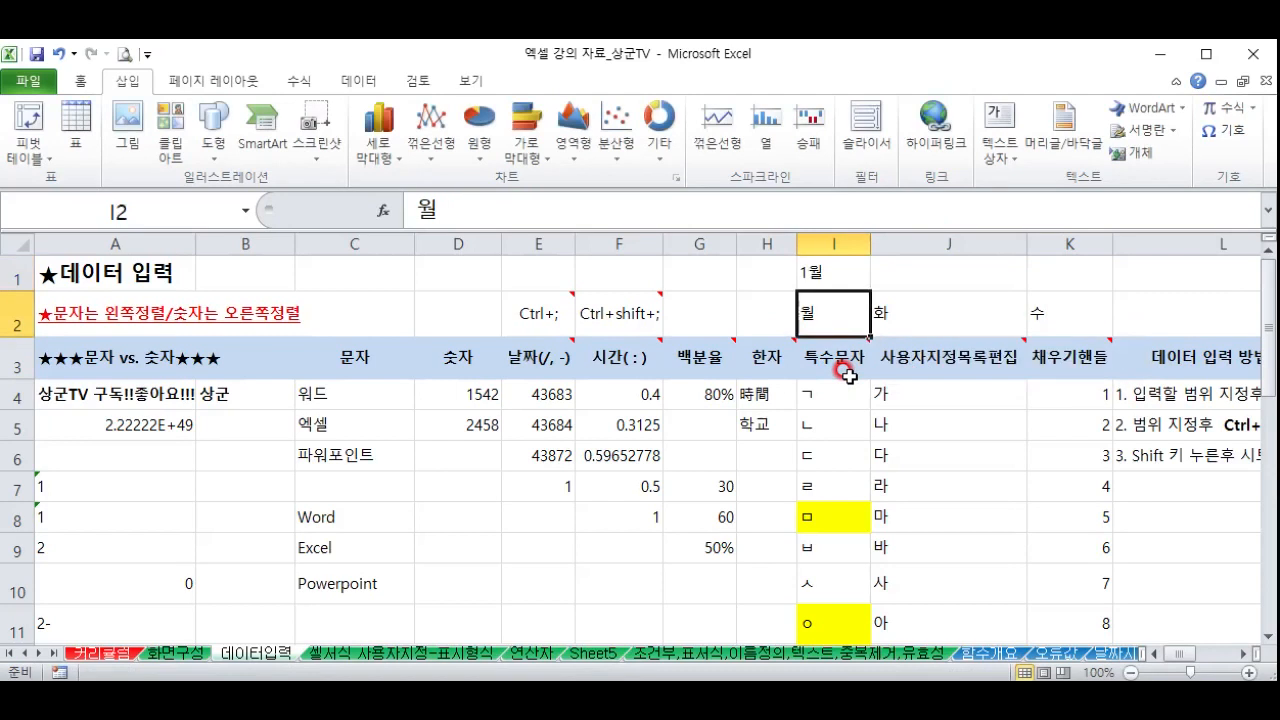
Autofill the month 1월 from I1 across to K1, and clear the month and weekday series in I1:K2
click(860, 276)
drag(867, 293, 1100, 275)
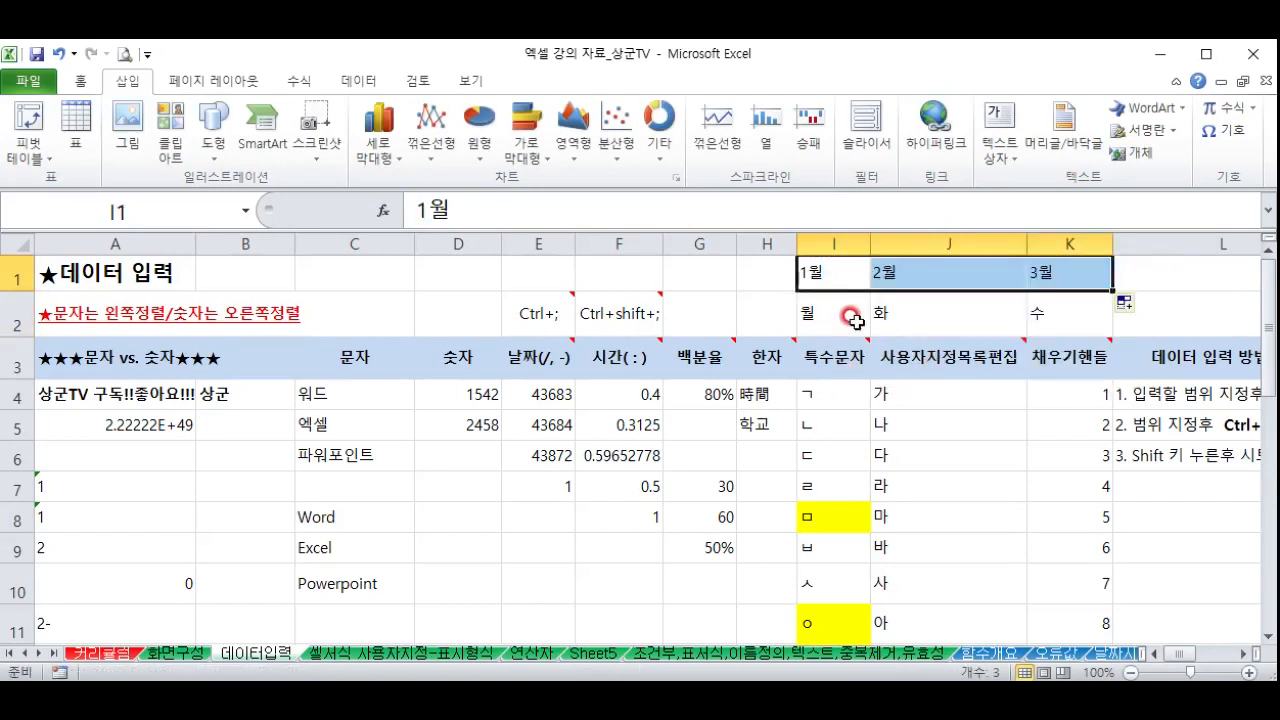
drag(816, 268, 1026, 313)
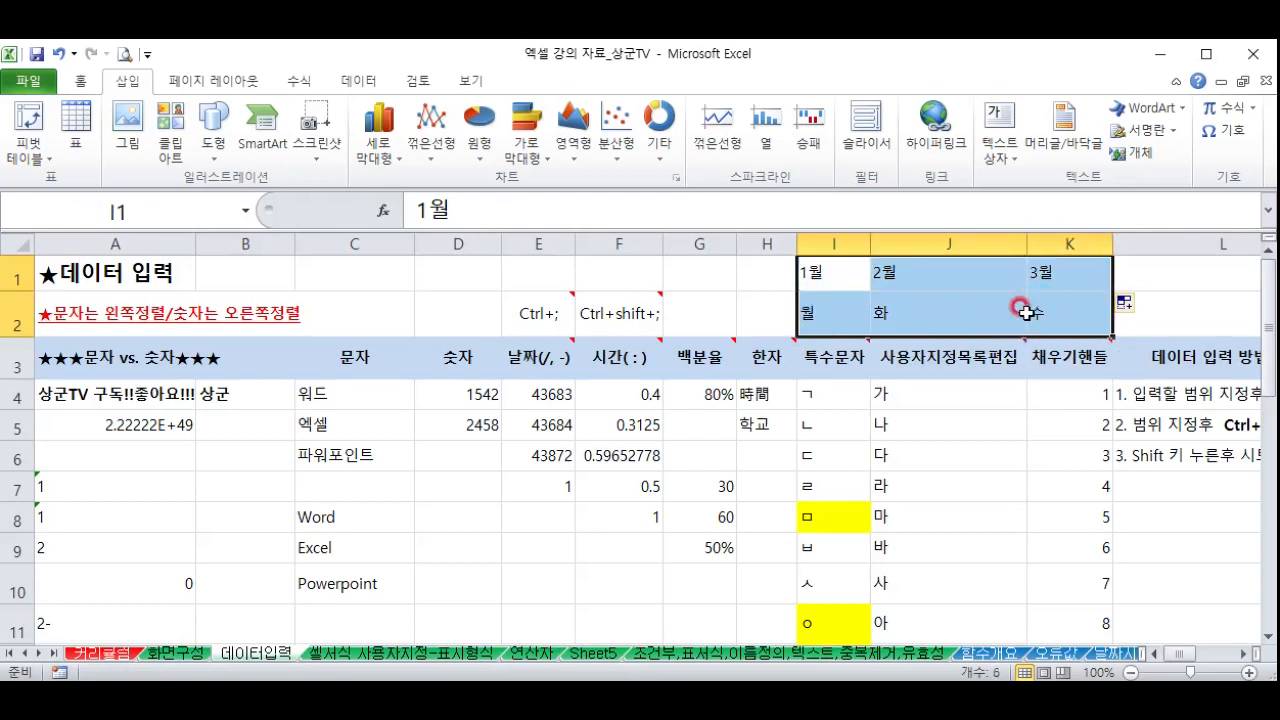
key(Delete)
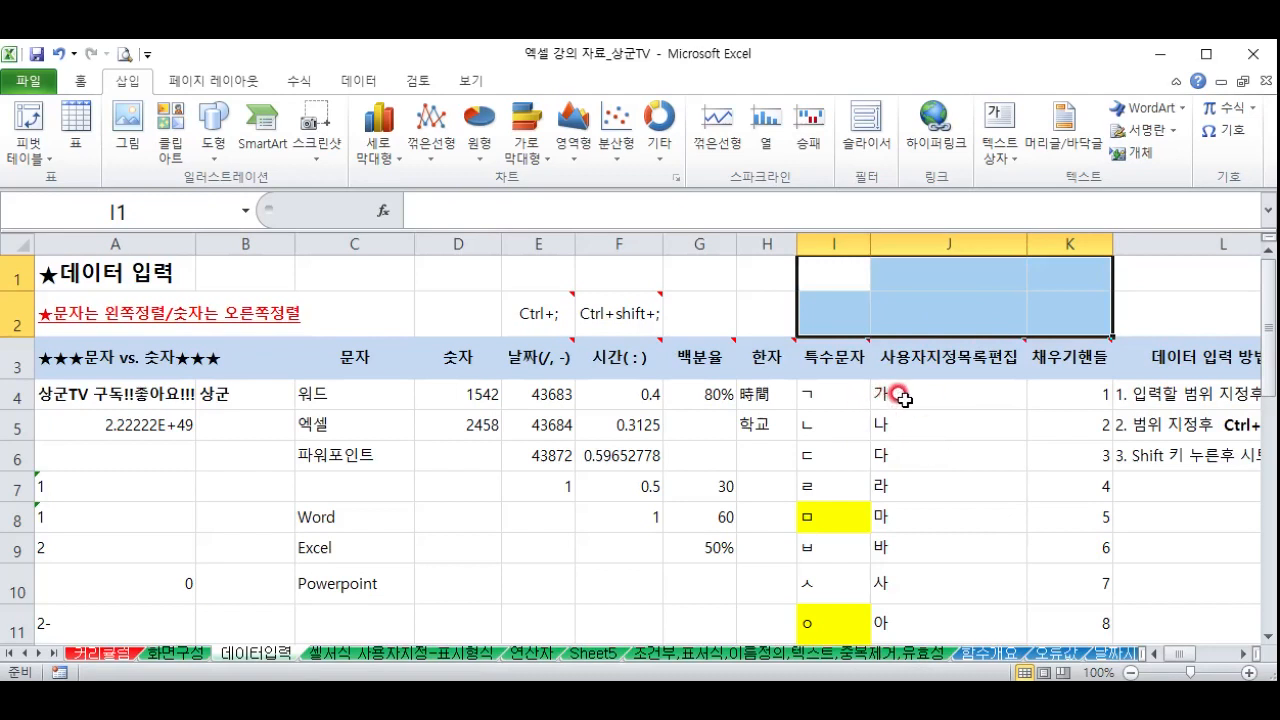
Open the custom list editor (사용자 지정 목록 편집) from the advanced Excel options and look through the existing lists
mouse_move(916, 373)
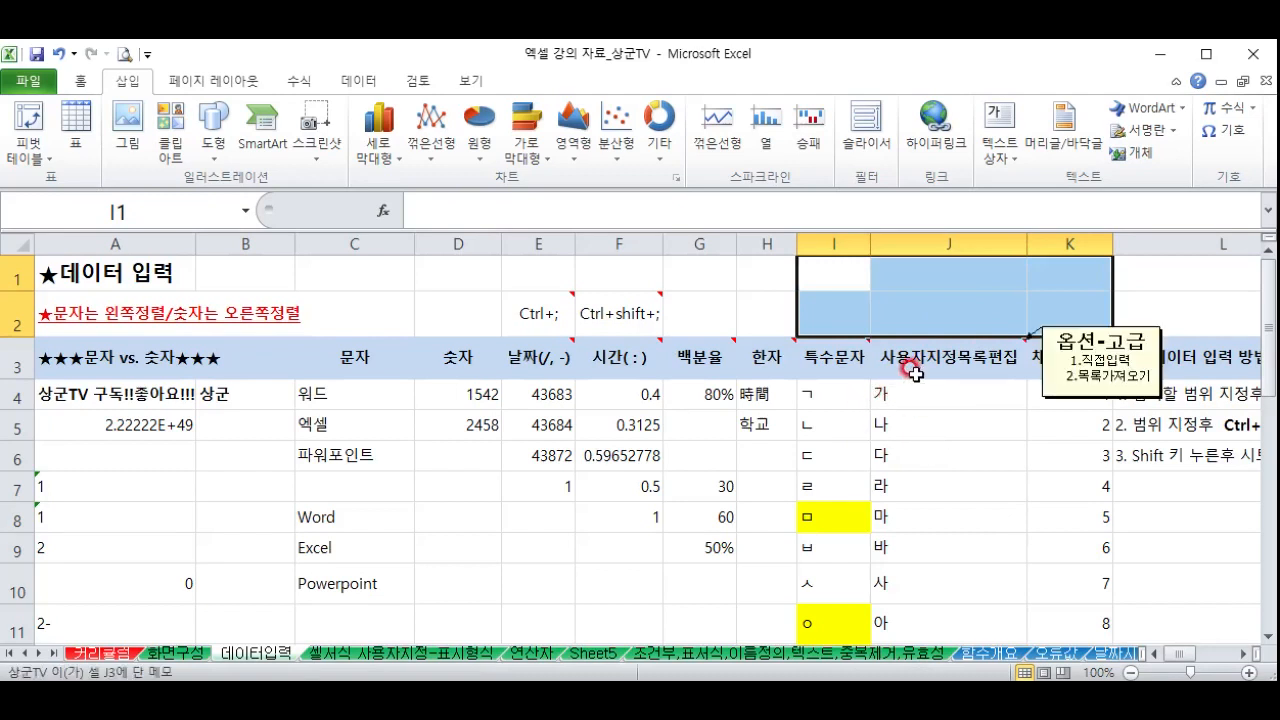
click(912, 372)
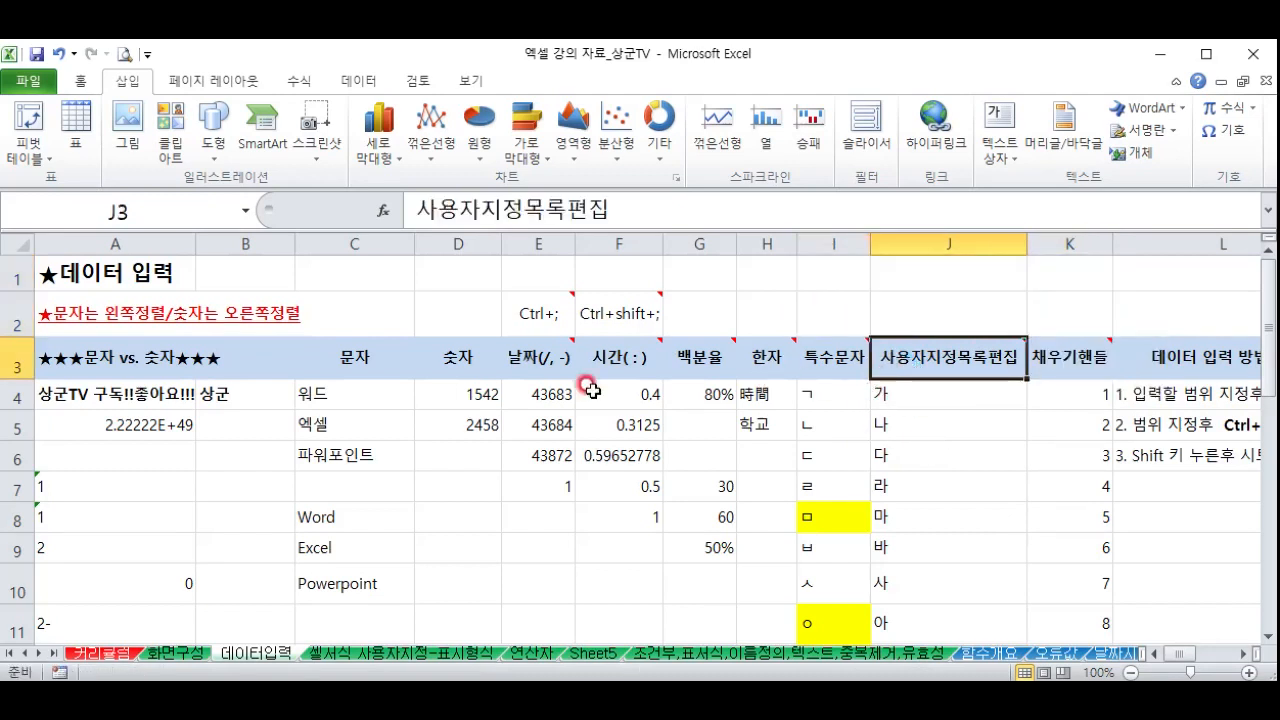
click(30, 80)
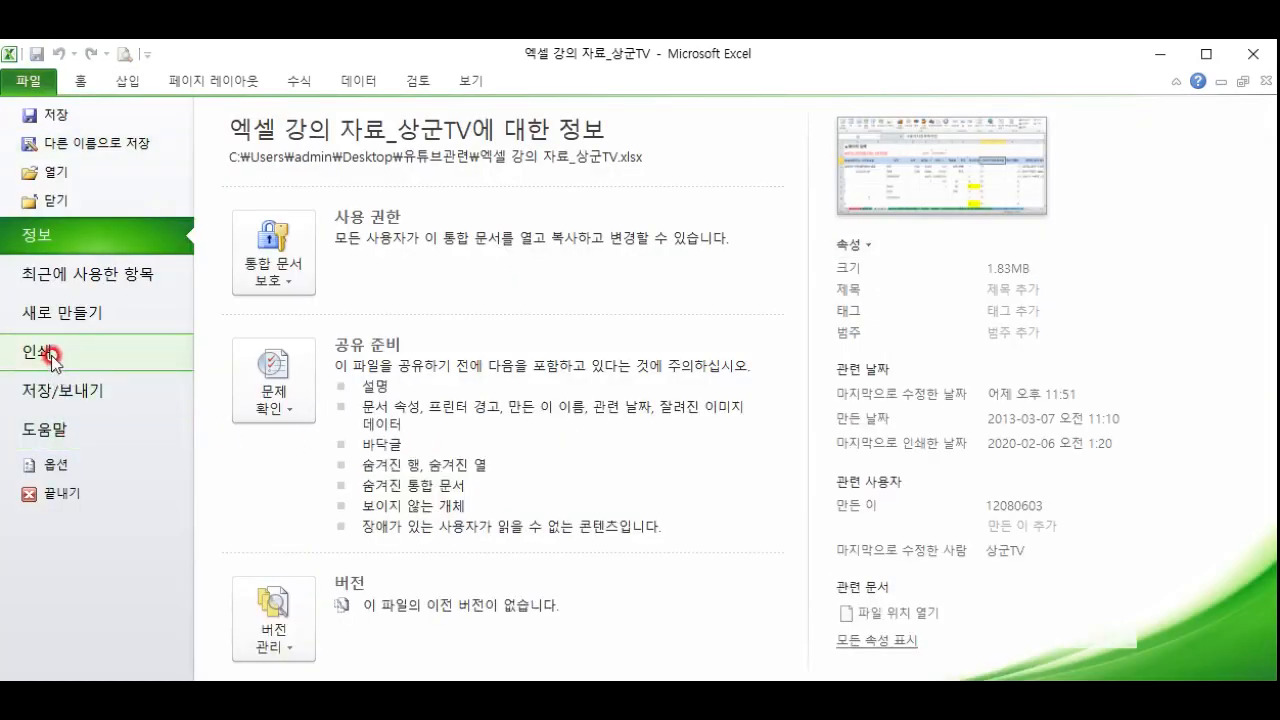
key(Escape)
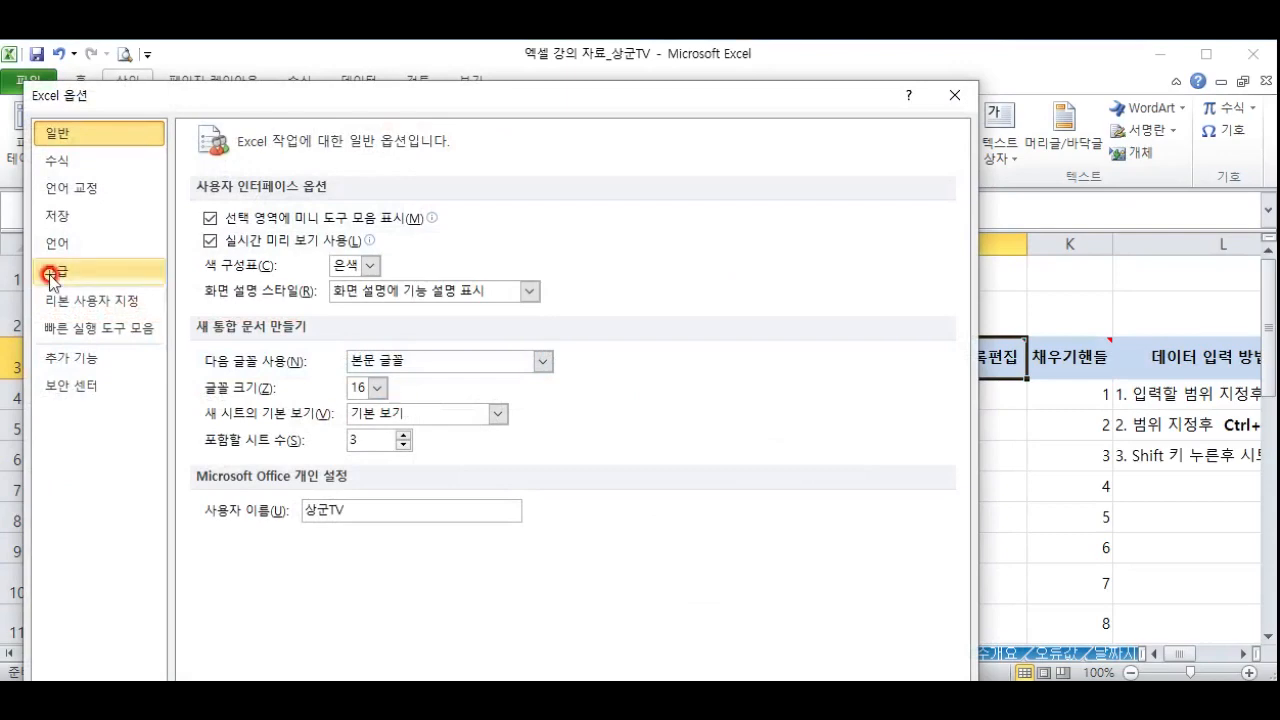
click(100, 270)
scroll(617, 343, down, 15)
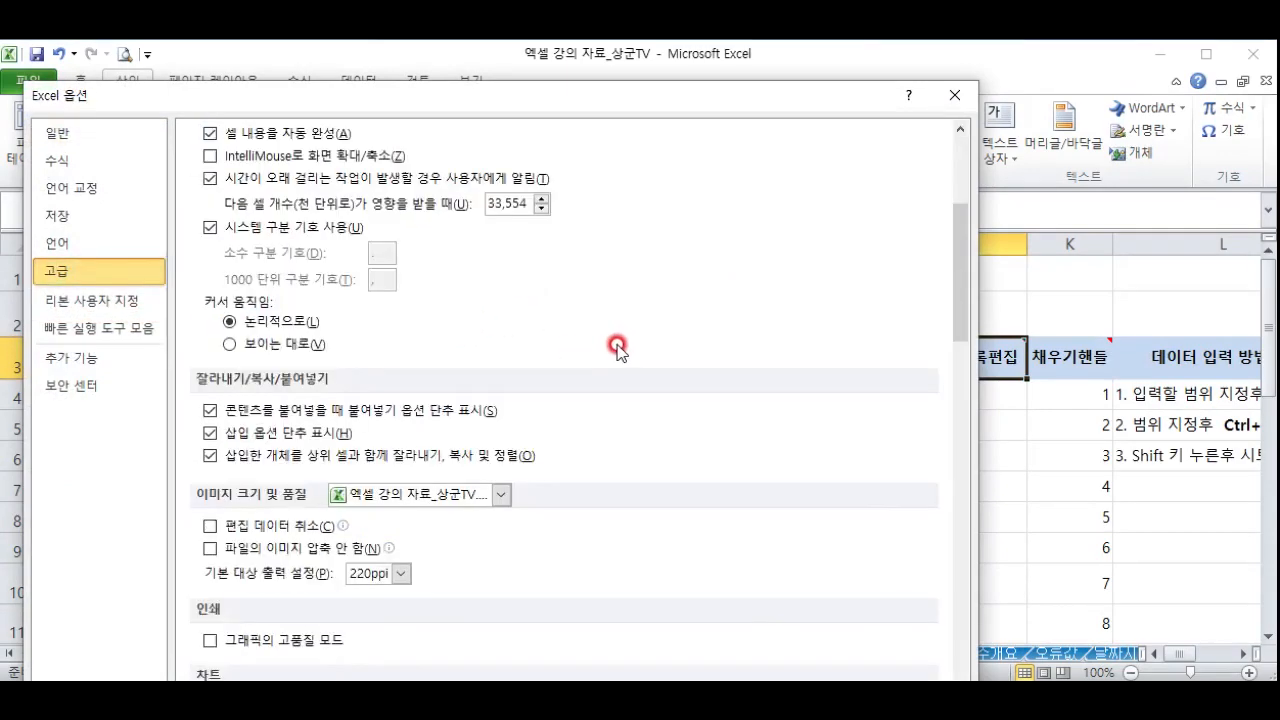
scroll(534, 474, down, 10)
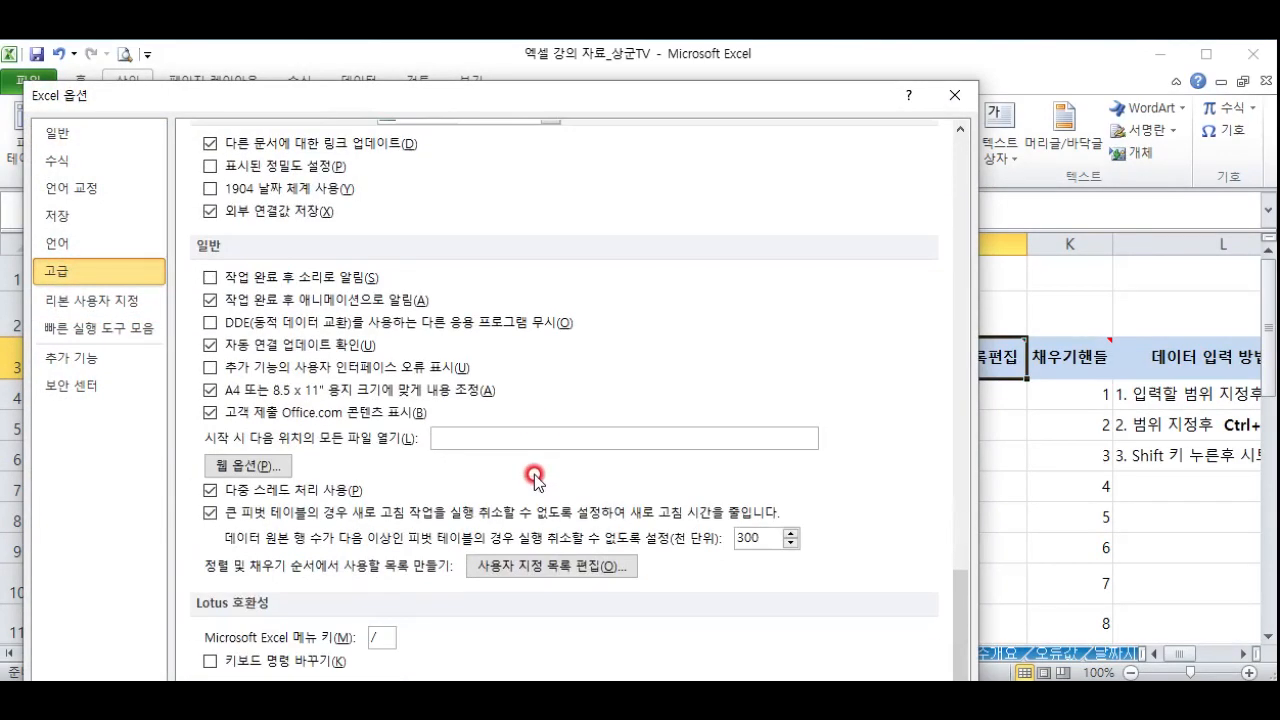
click(510, 570)
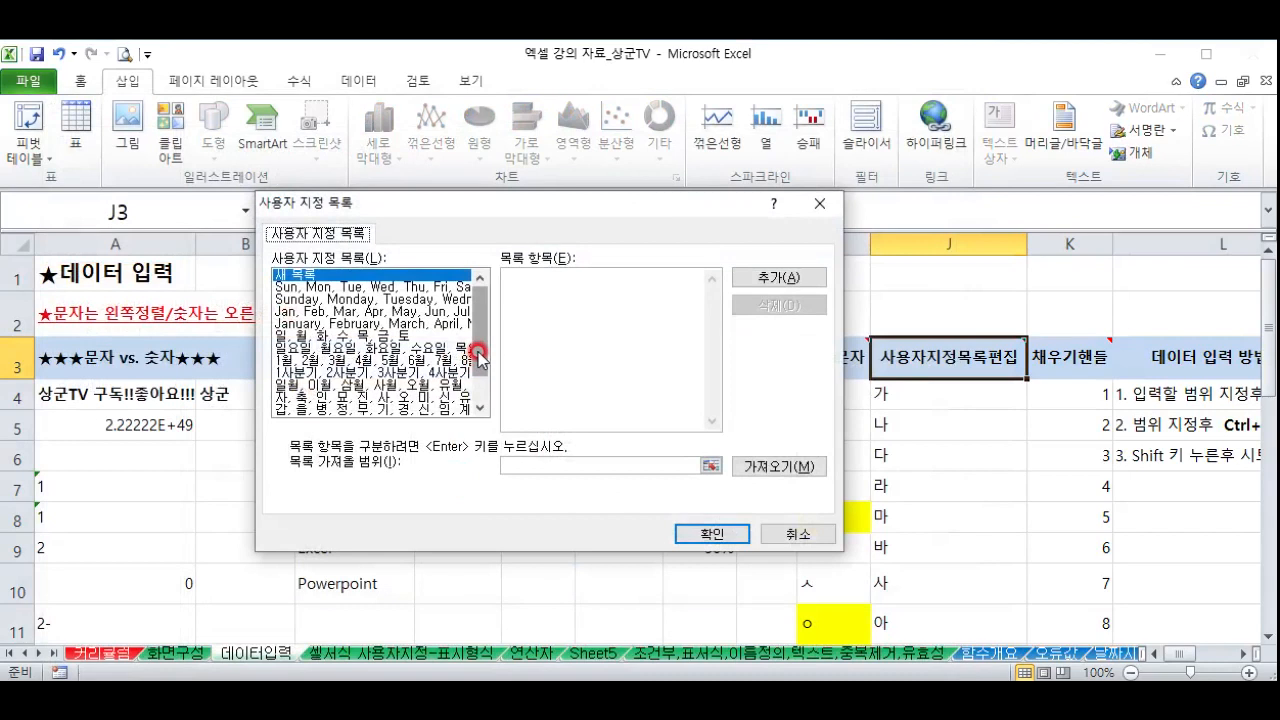
mouse_move(481, 357)
mouse_down()
mouse_move(481, 390)
mouse_move(481, 330)
mouse_move(487, 404)
mouse_move(486, 332)
mouse_up()
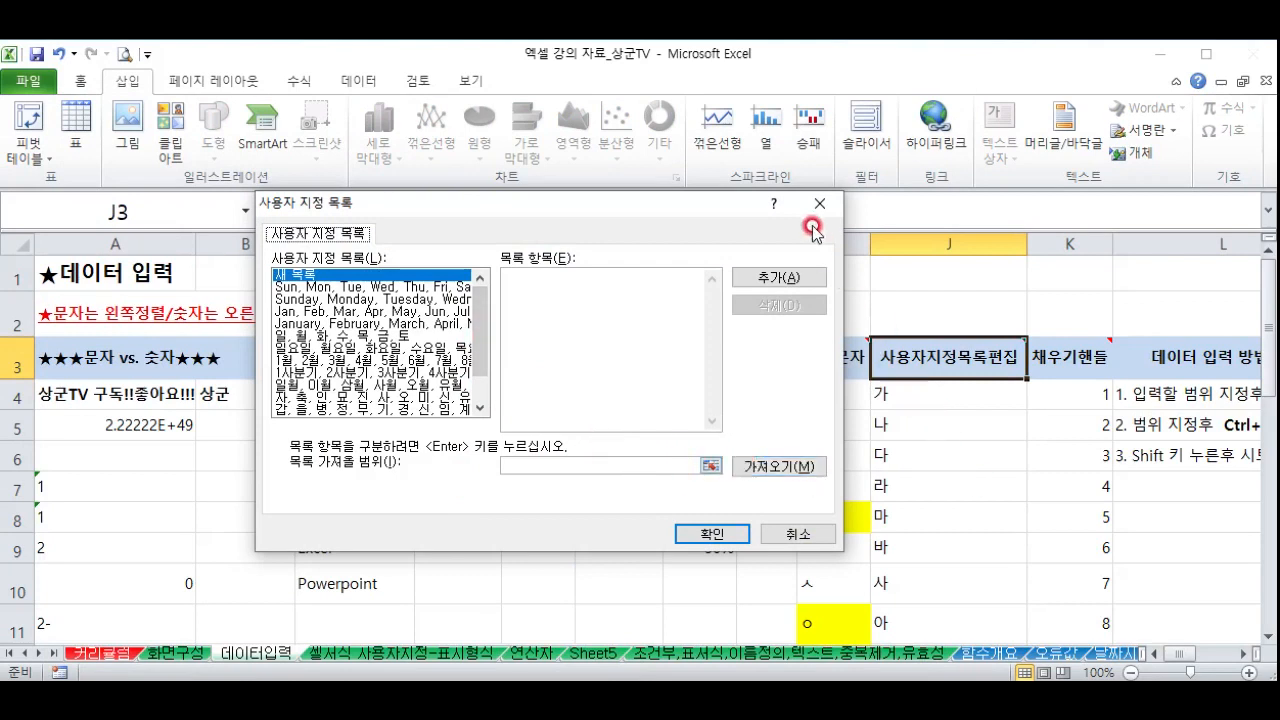
Enter 가,나,다 by hand as the items of a new custom list and erase them again
click(510, 464)
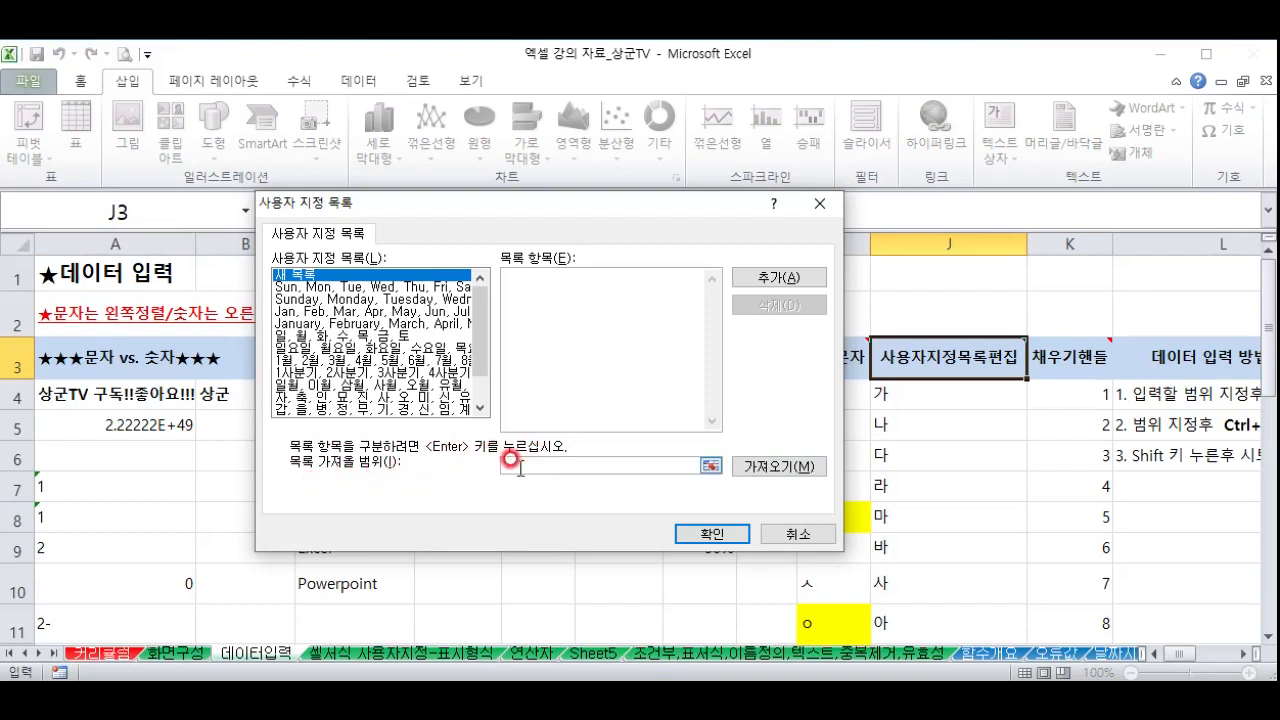
click(540, 295)
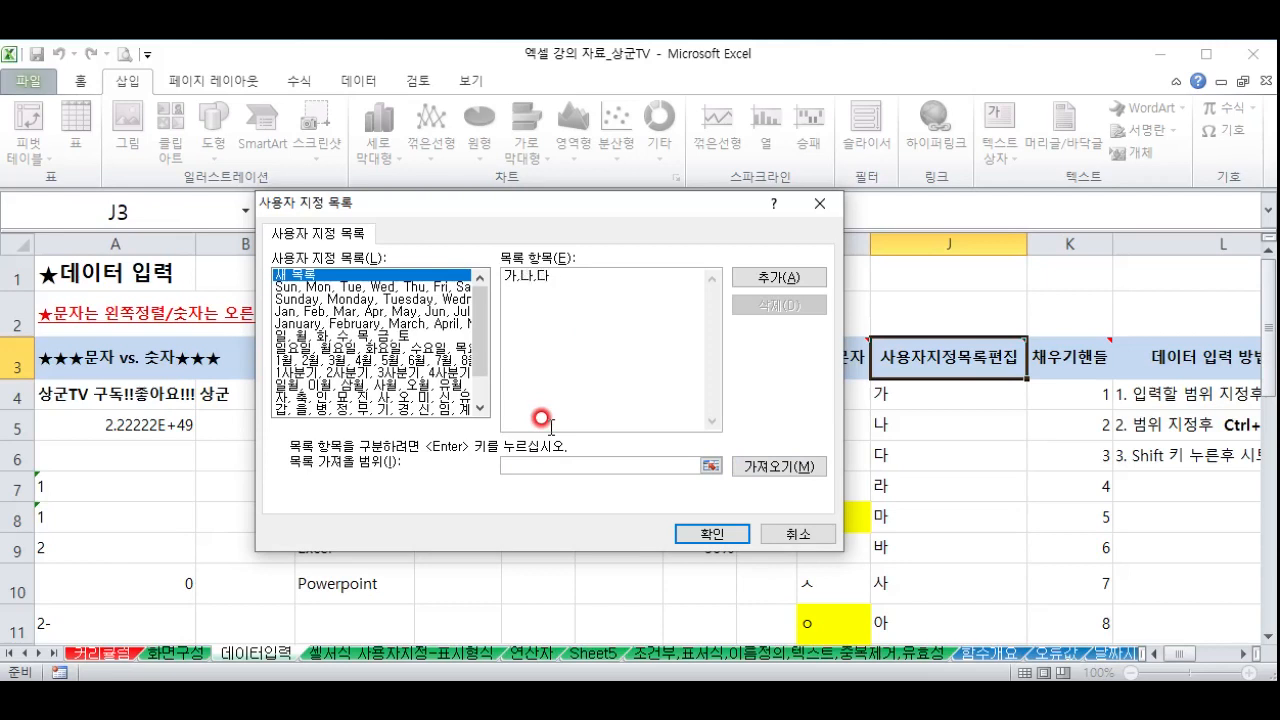
drag(580, 277, 459, 282)
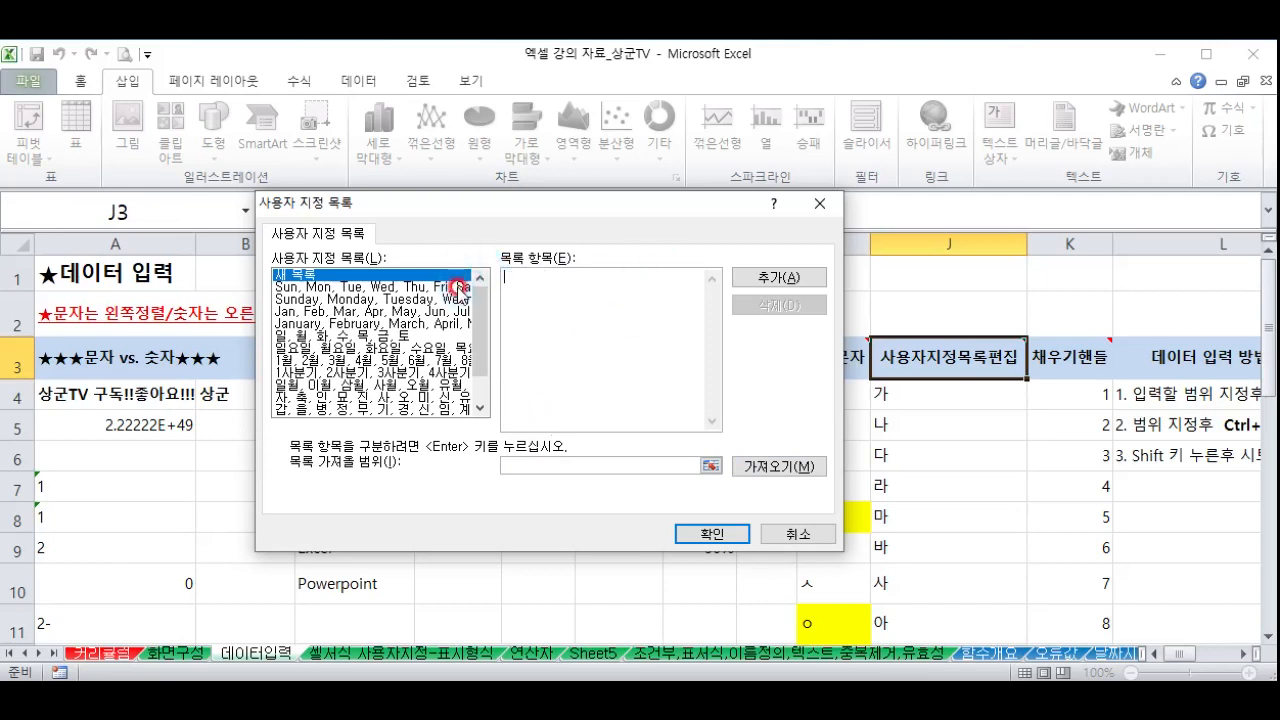
Import the syllables 가 to 하 in J4:J17 as a custom list and confirm the Excel options
click(530, 465)
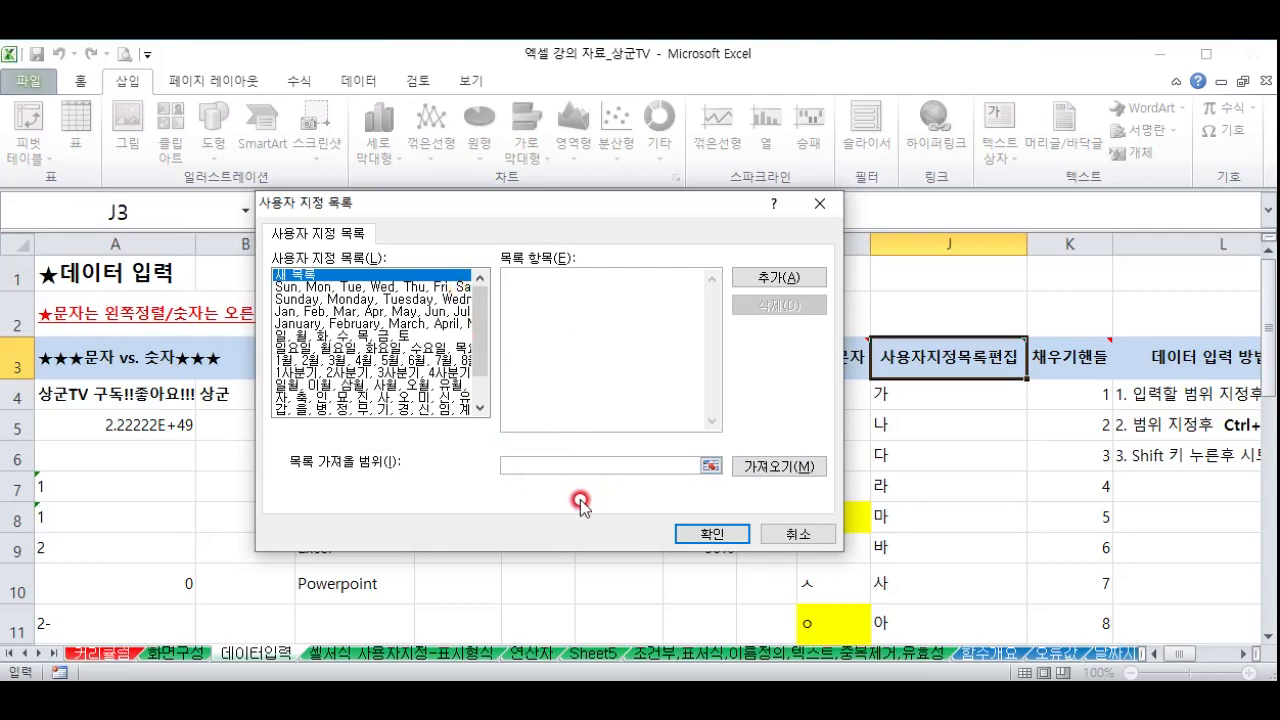
drag(890, 400, 906, 578)
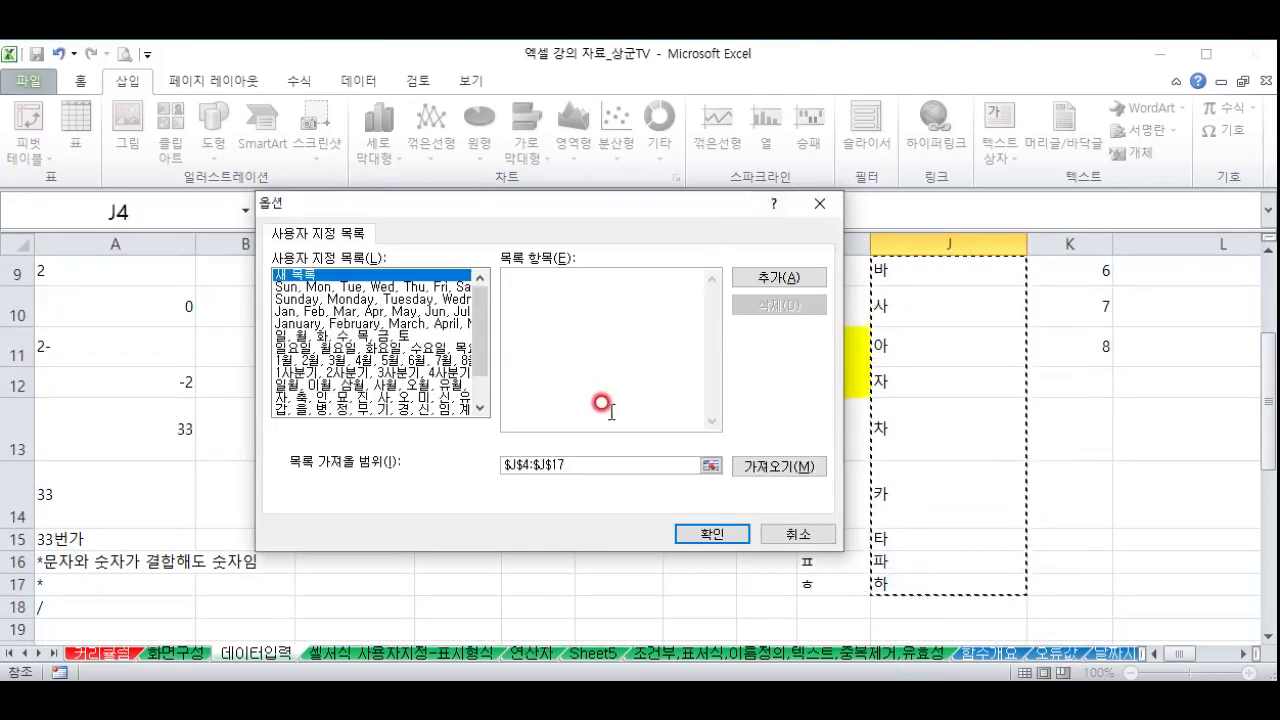
click(778, 467)
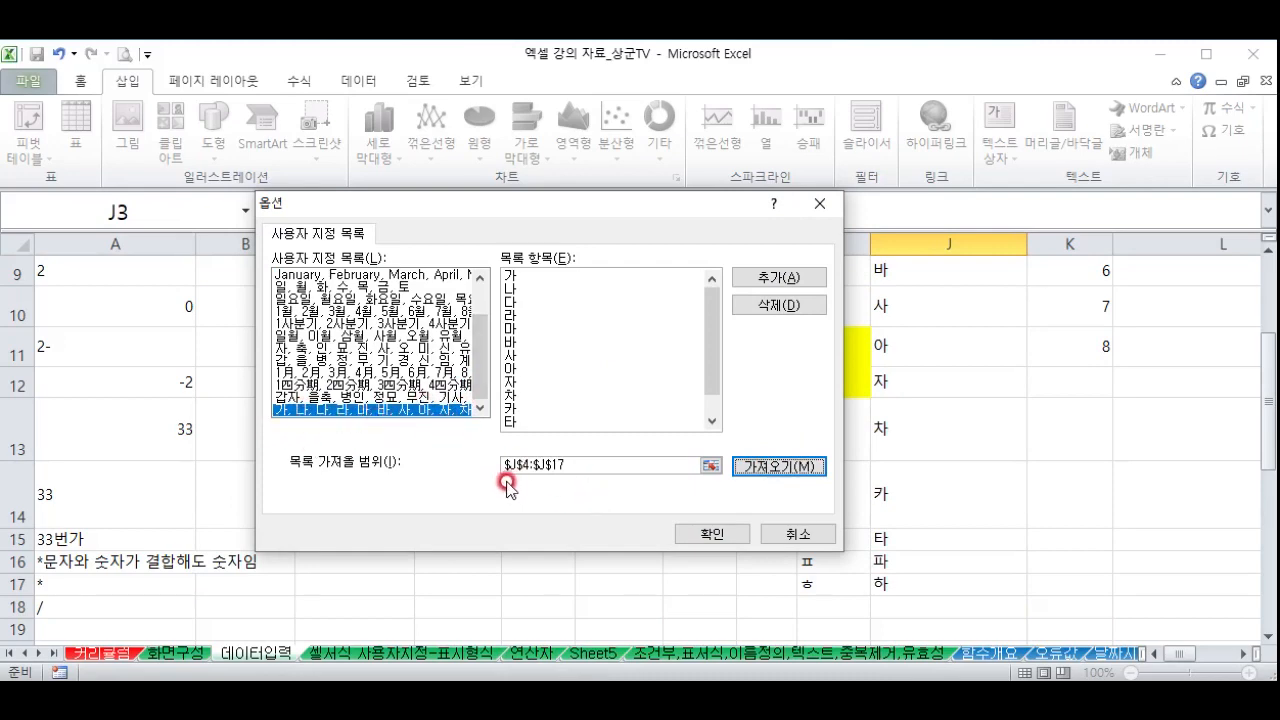
click(712, 533)
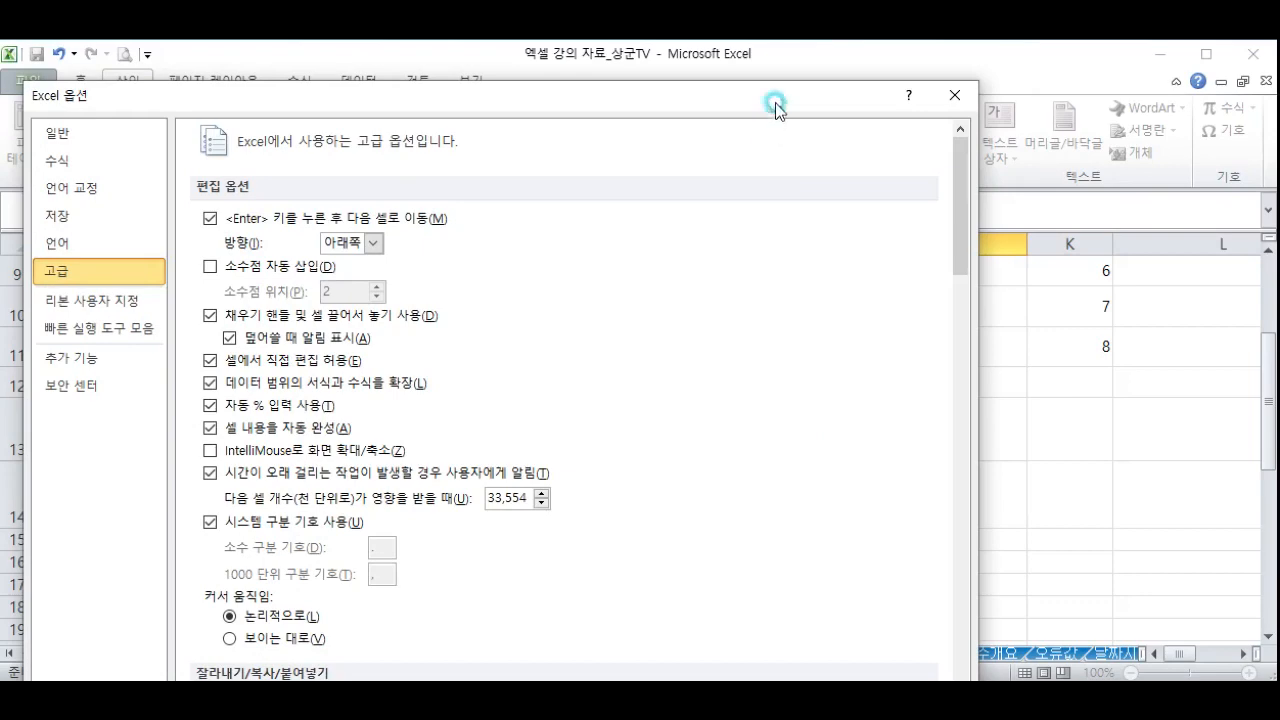
drag(775, 102, 831, 92)
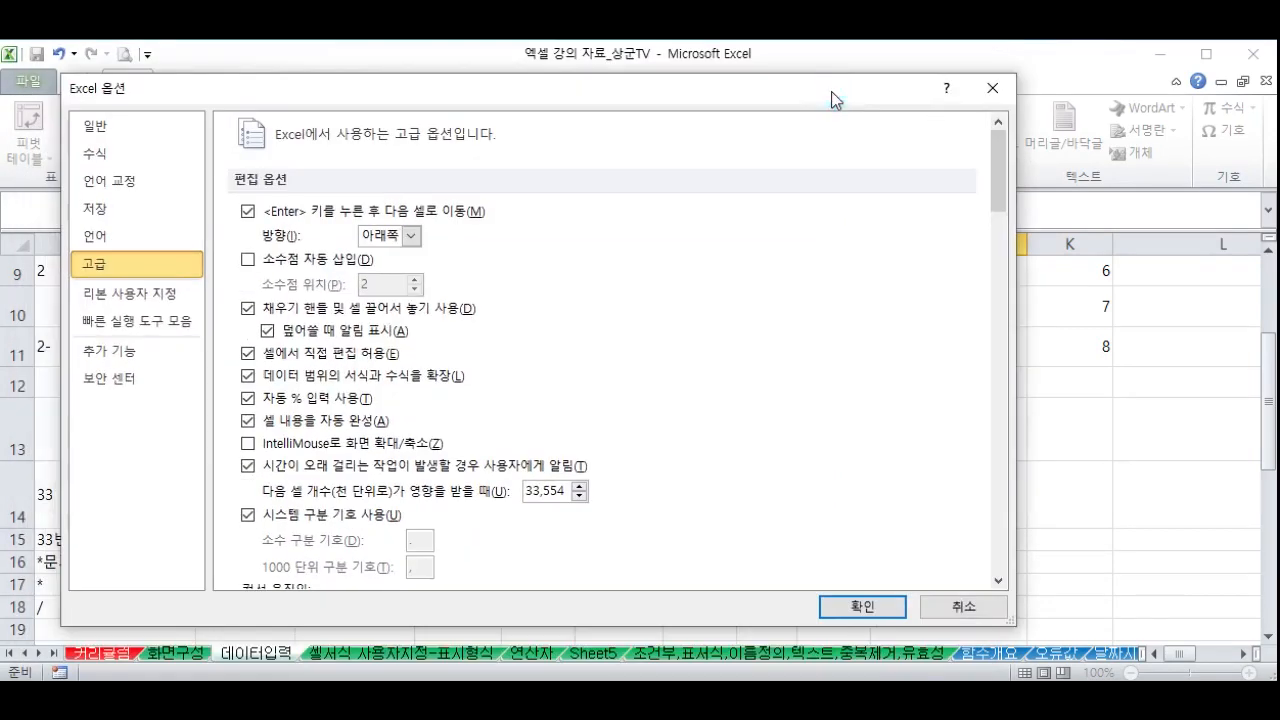
click(851, 606)
Test the imported custom list by autofilling 가 from I2 across to K2, and clear the test cells
click(975, 494)
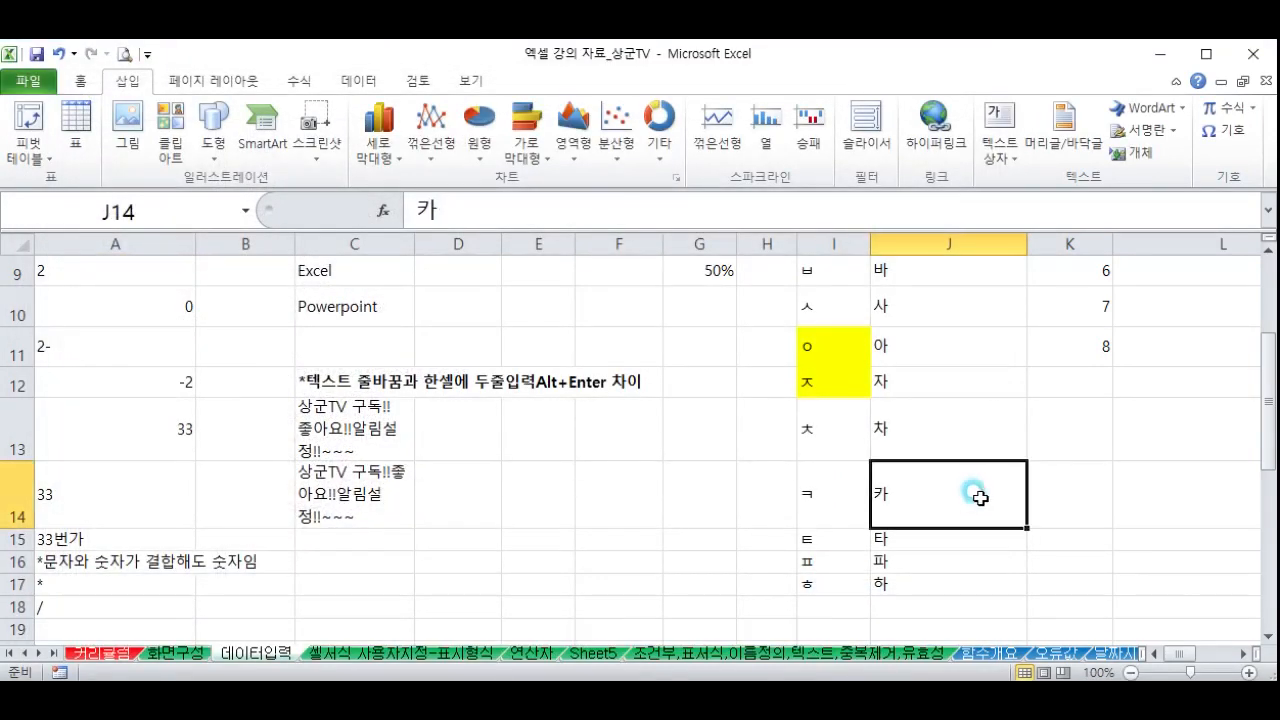
scroll(970, 480, up, 3)
click(812, 310)
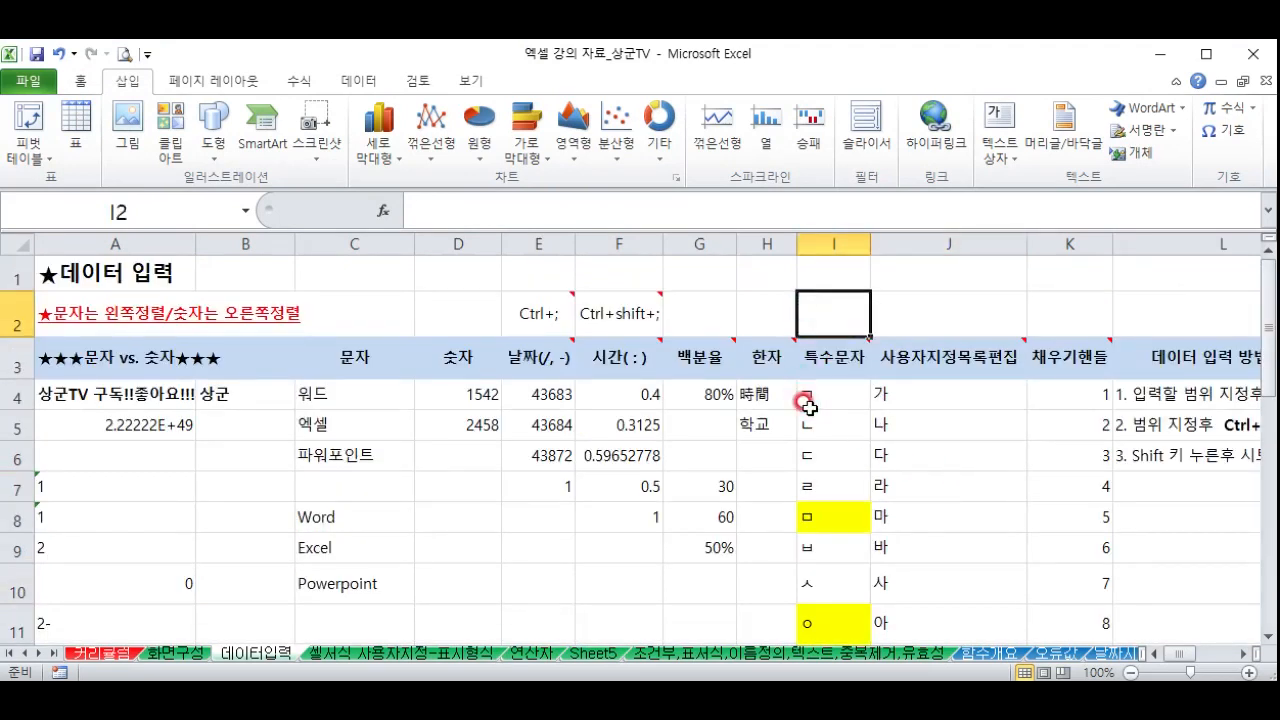
text(가)
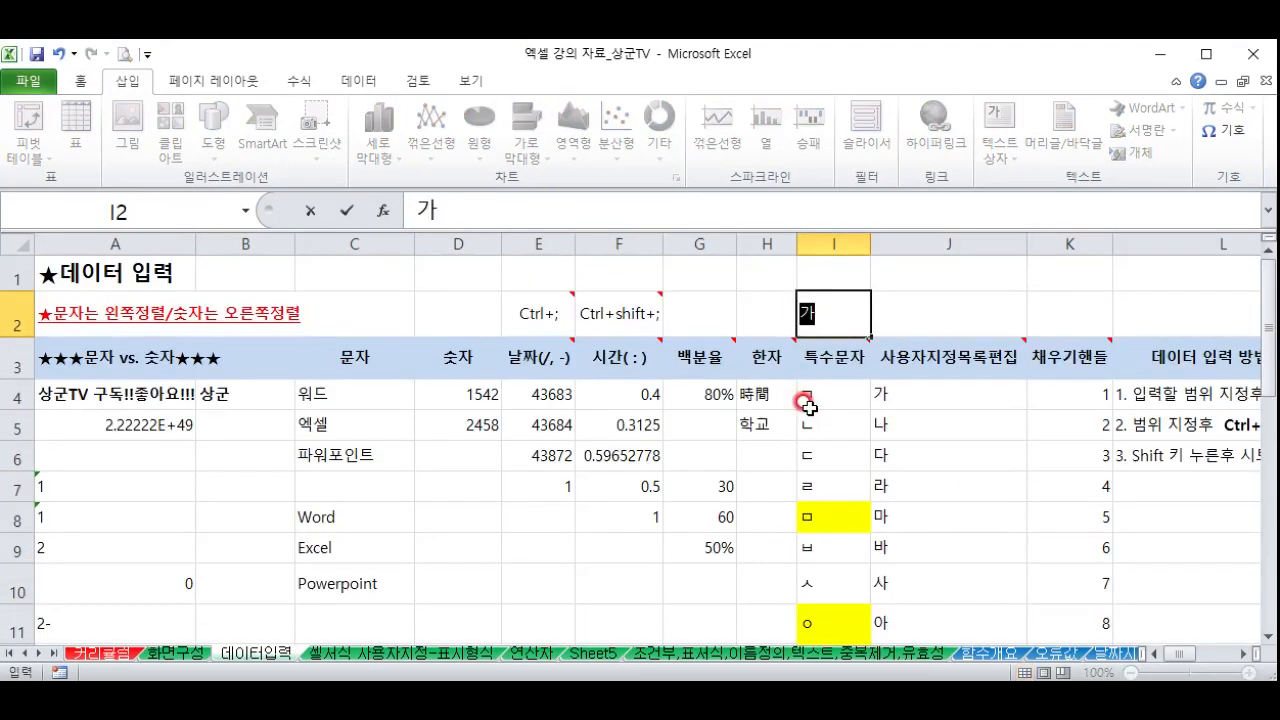
click(833, 455)
click(833, 313)
drag(868, 335, 808, 307)
key(Delete)
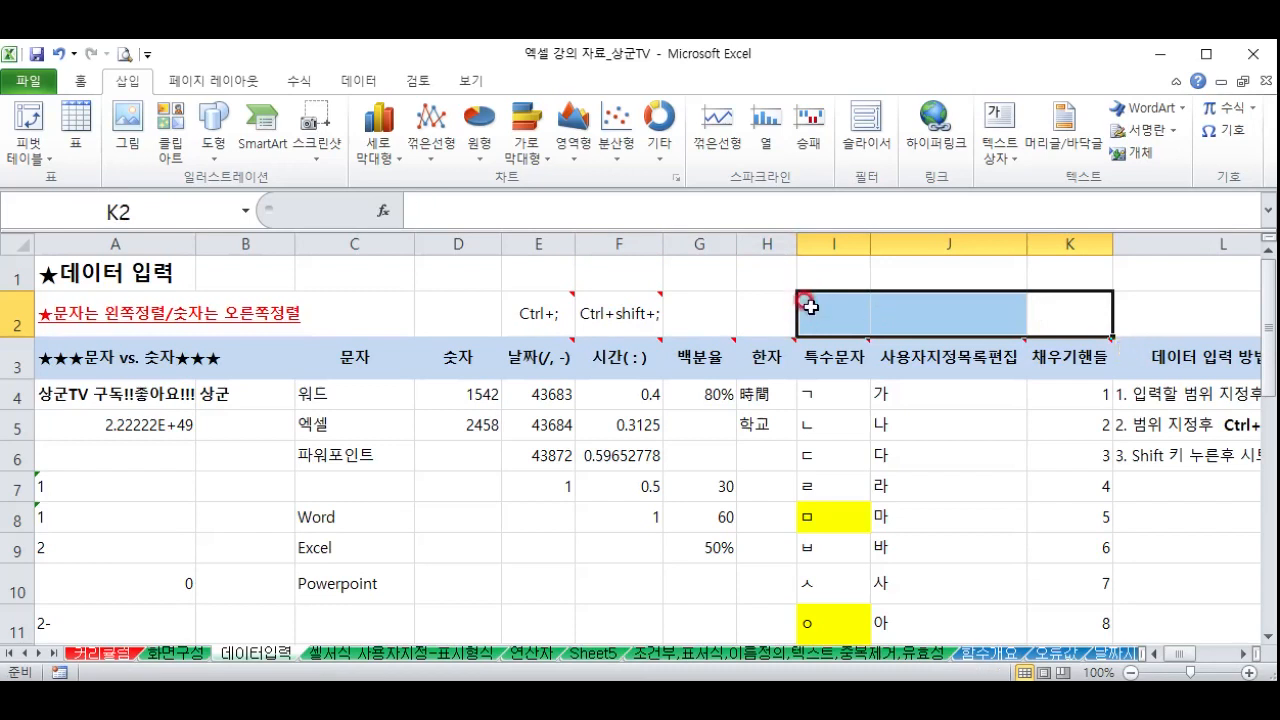
Autofill the 1 in K4 down to K12 as plain copies
click(942, 423)
drag(1040, 400, 1113, 409)
click(1073, 389)
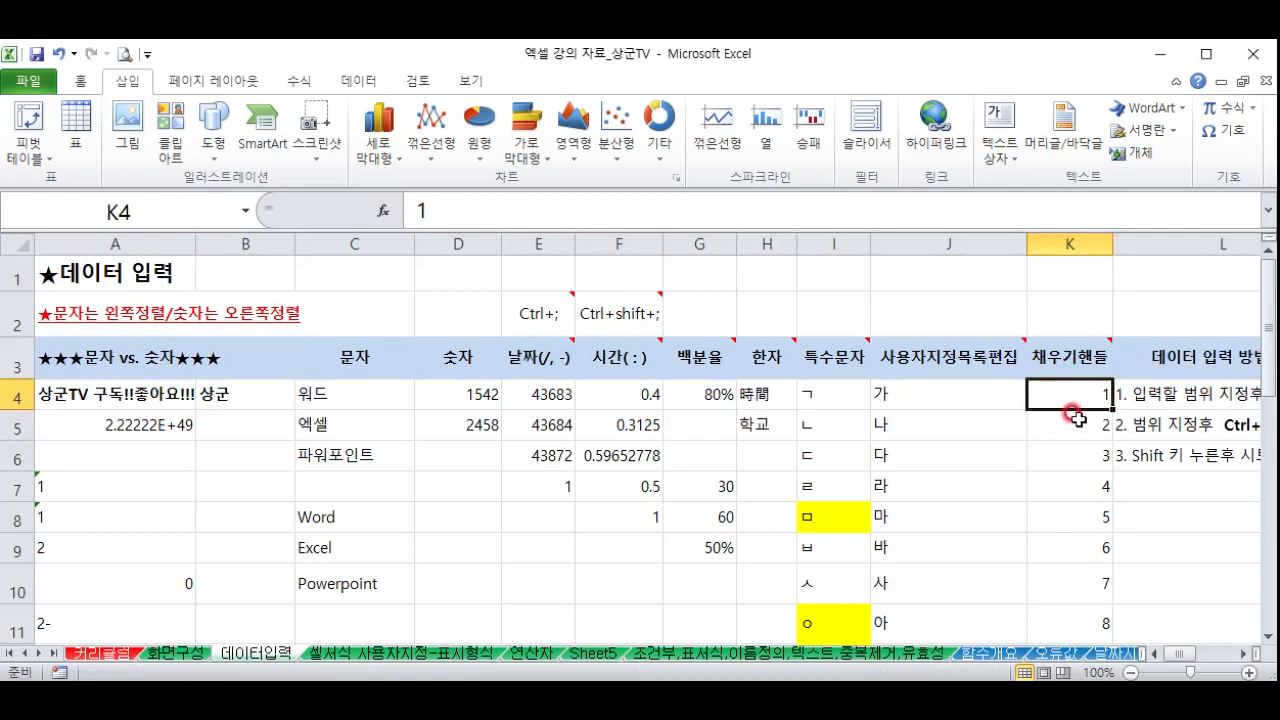
drag(1100, 400, 1063, 563)
scroll(1051, 491, up, 1)
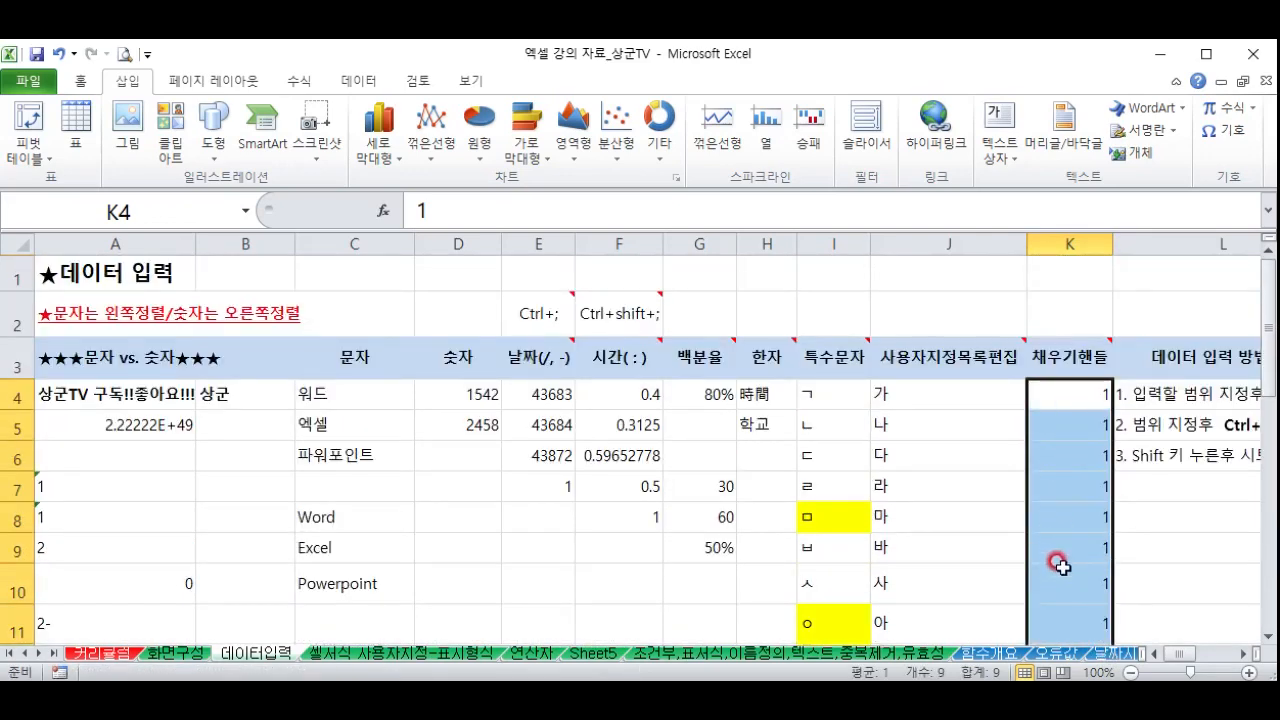
Autofill the 1 in K4 down to K13 as an incrementing series from 1 to 10
click(1075, 390)
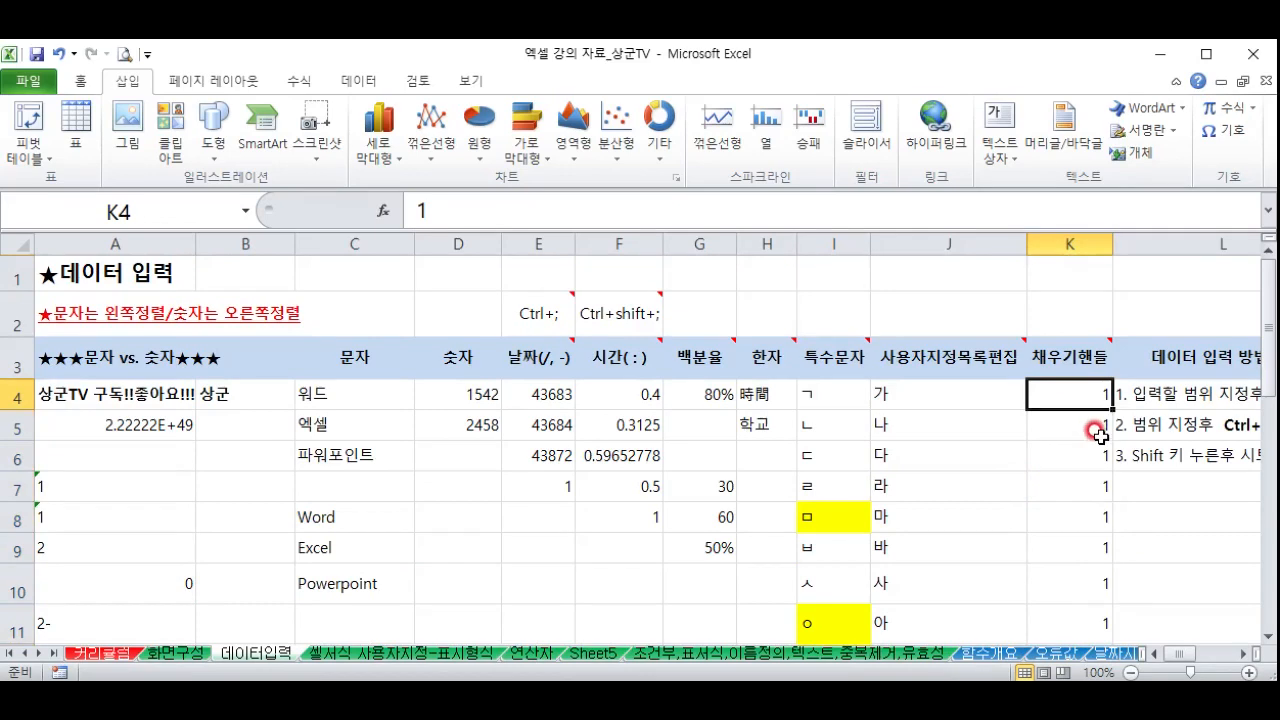
drag(1103, 404, 1105, 545)
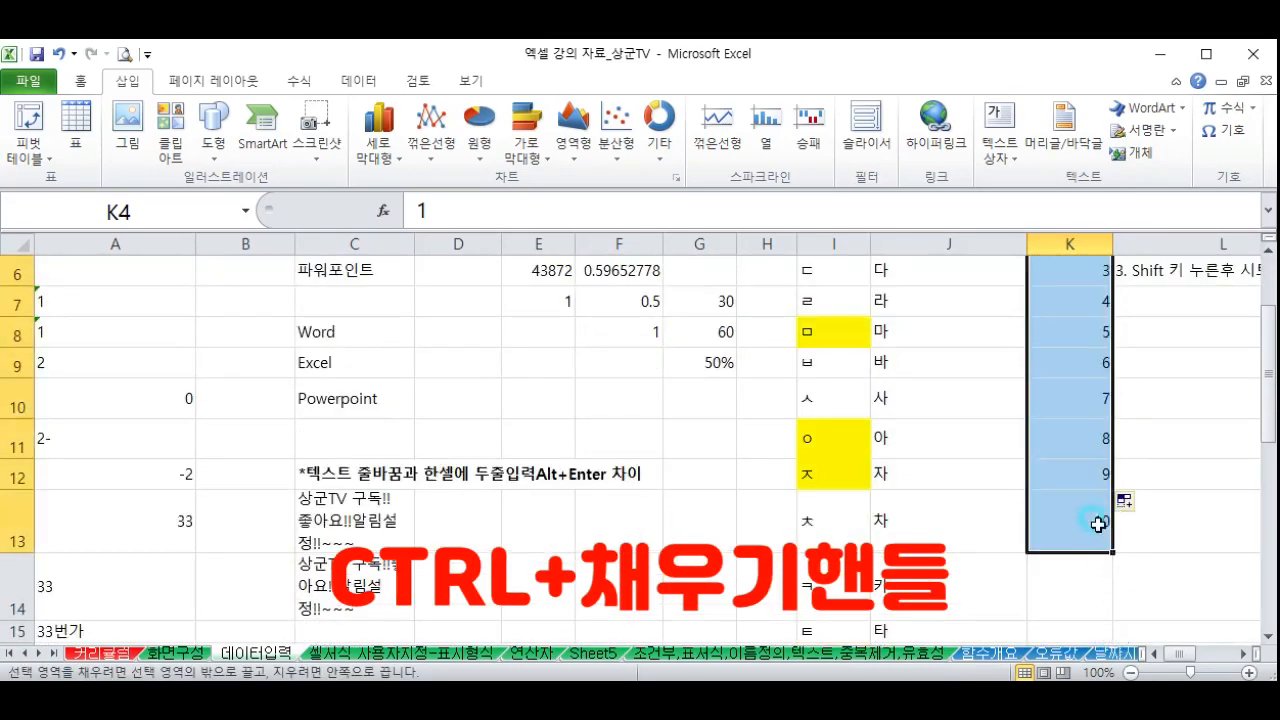
scroll(1077, 526, up, 2)
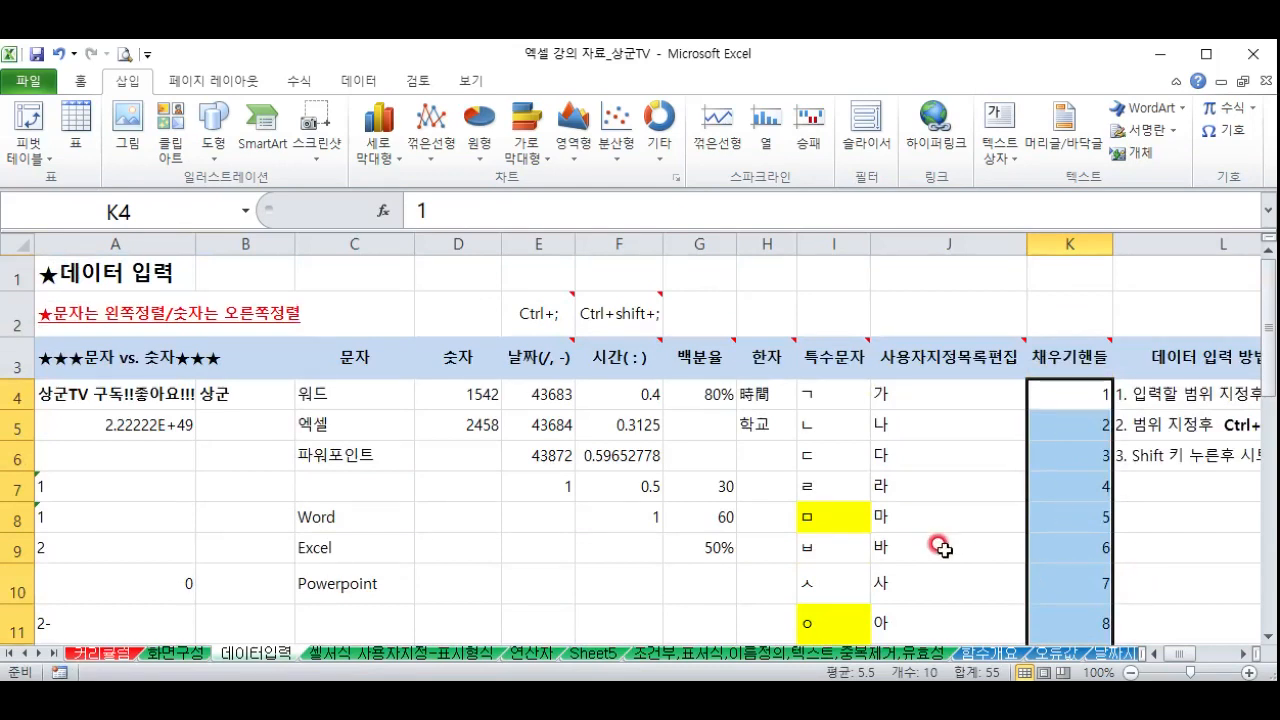
Enter 1, 2 and 3 one below the other in M3:M5, beside the data entry tips
drag(1156, 516, 1071, 538)
drag(919, 543, 919, 543)
click(740, 425)
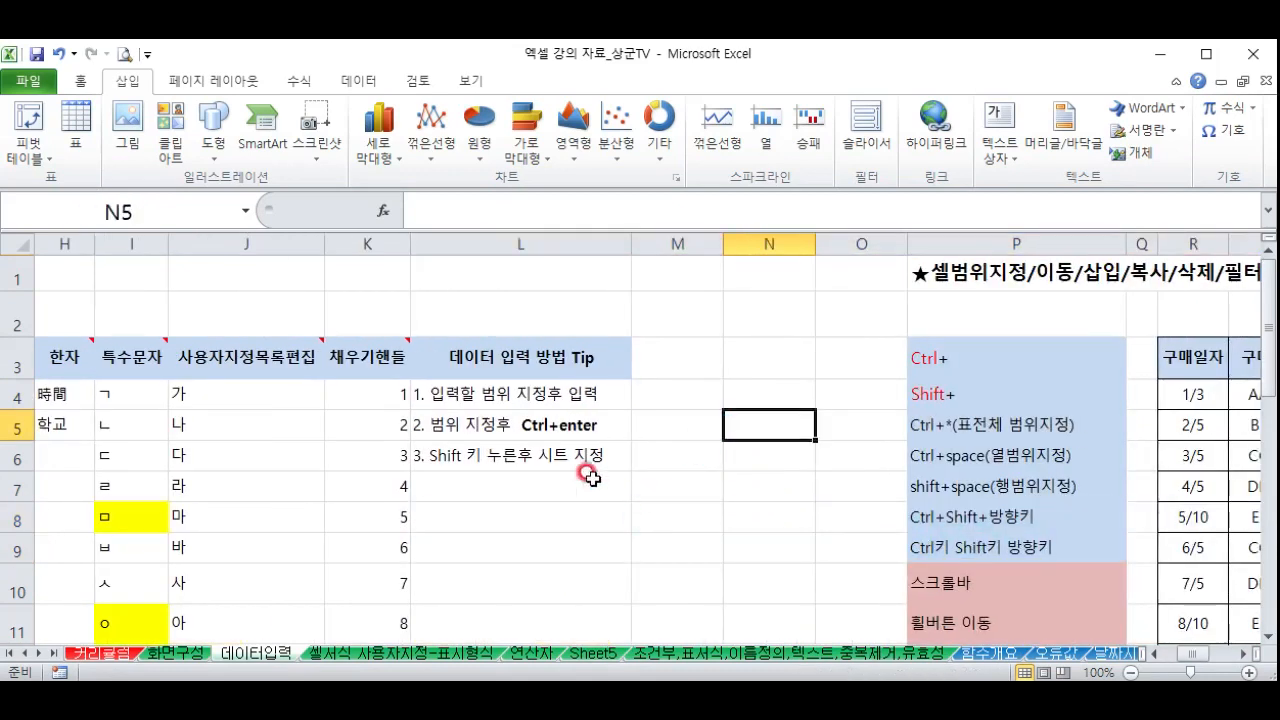
click(457, 362)
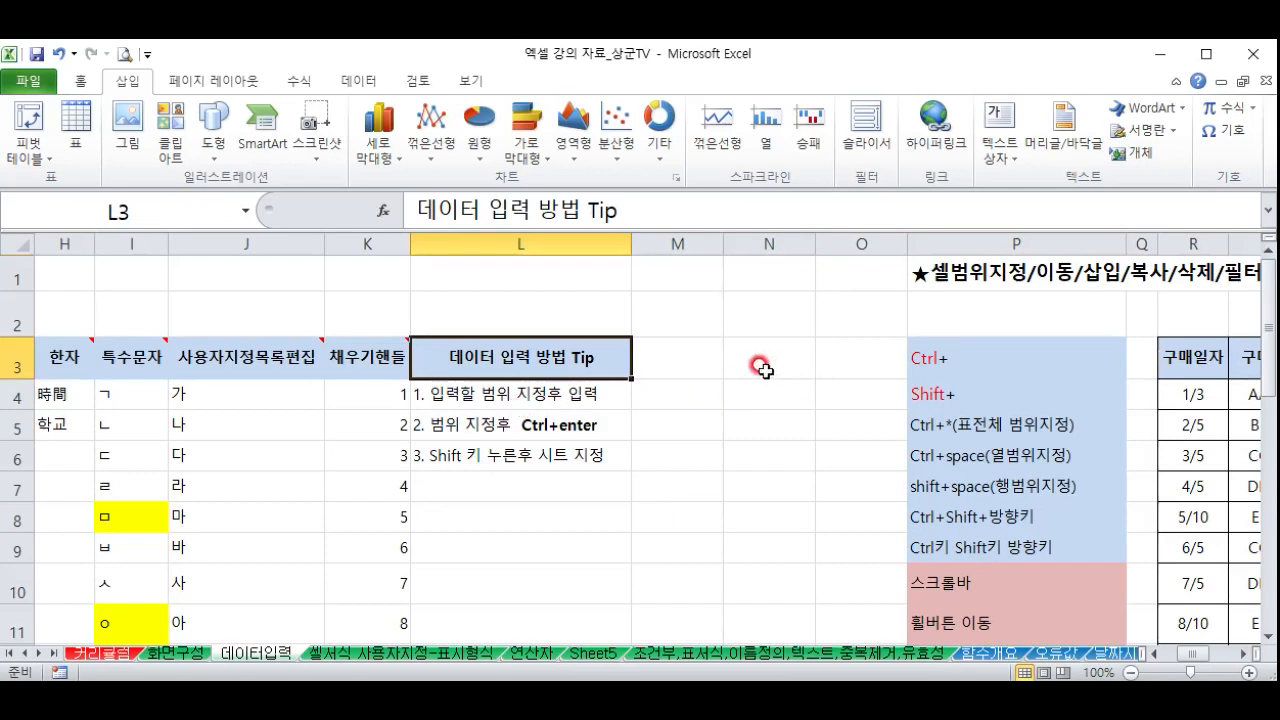
click(686, 360)
text(1)
key(Return)
text(2)
key(Return)
text(3)
key(Return)
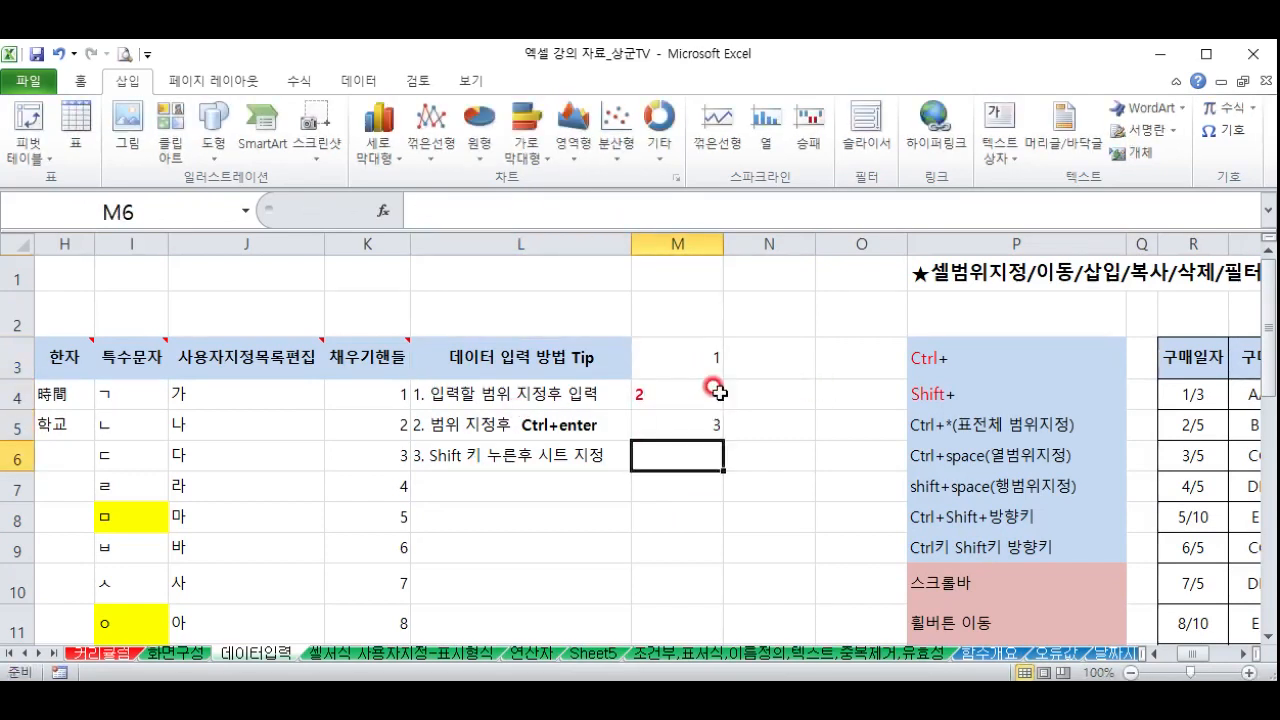
Enter the value 1 in the scattered cells N6 and N8
key(Right)
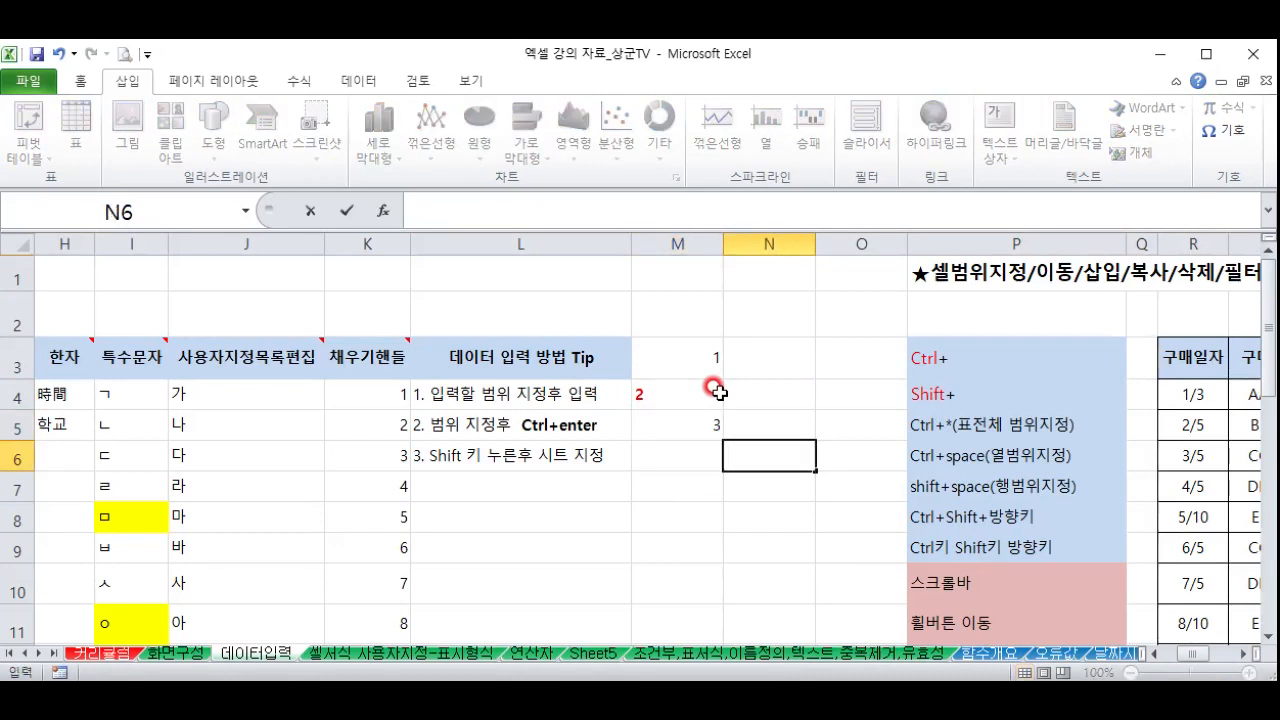
key(Return)
key(Return)
text(1)
key(Return)
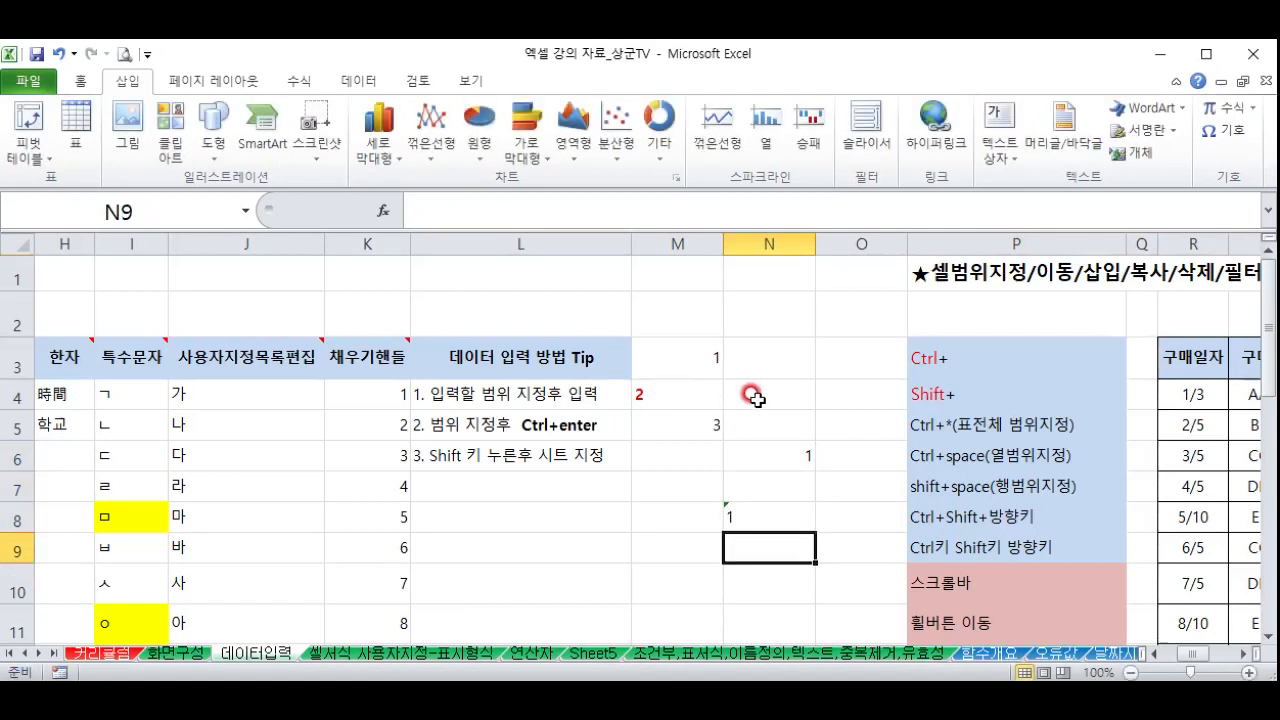
Select M3:O9 first and fill it cell by cell with 1s, and clear the whole range
drag(706, 358, 803, 503)
drag(676, 360, 861, 542)
key(1)
key(Return)
key(1)
key(Return)
key(1)
key(Return)
key(1)
key(Return)
key(1)
key(Return)
key(1)
key(1)
key(Return)
key(1)
key(Return)
key(1)
key(Return)
key(1)
key(Return)
key(1)
key(Return)
key(1)
key(Return)
key(1)
key(Return)
key(1)
key(Return)
key(1)
key(1)
key(Return)
key(1)
key(Return)
key(1)
key(Return)
key(1)
key(Return)
key(1)
key(Return)
key(1)
key(Return)
key(1)
key(1)
key(Return)
key(1)
key(Return)
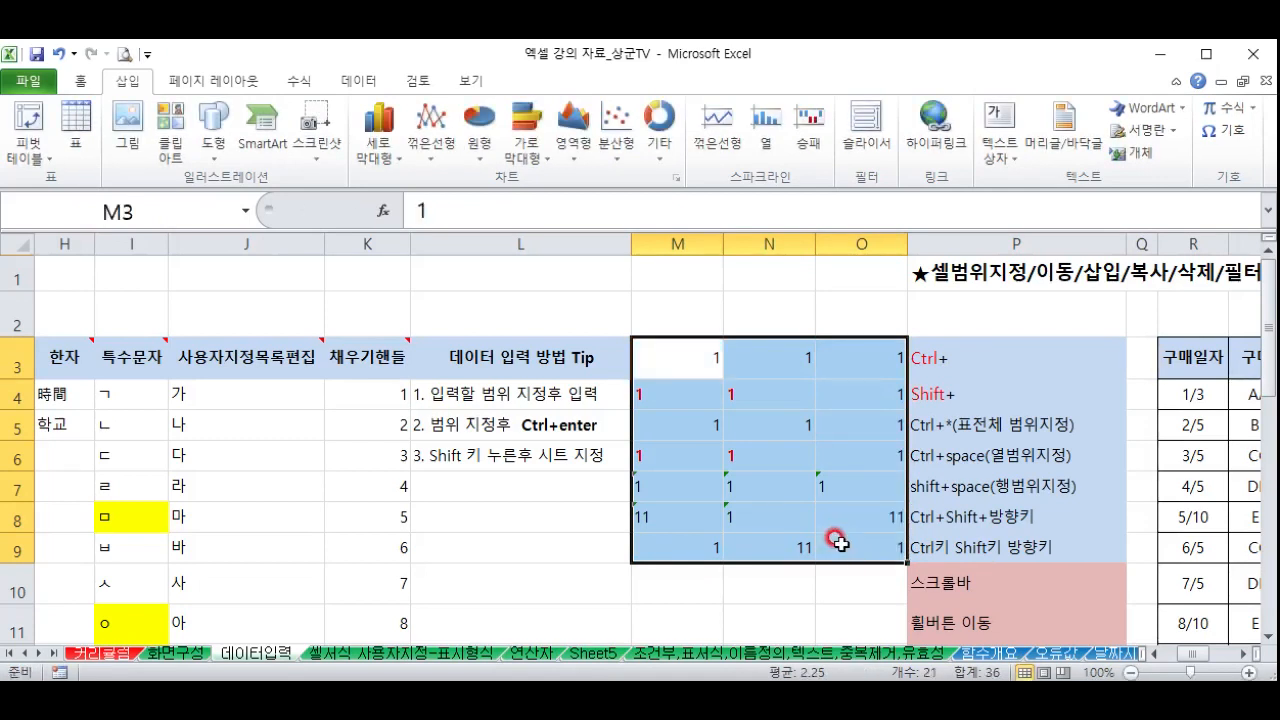
click(742, 480)
drag(640, 349, 840, 549)
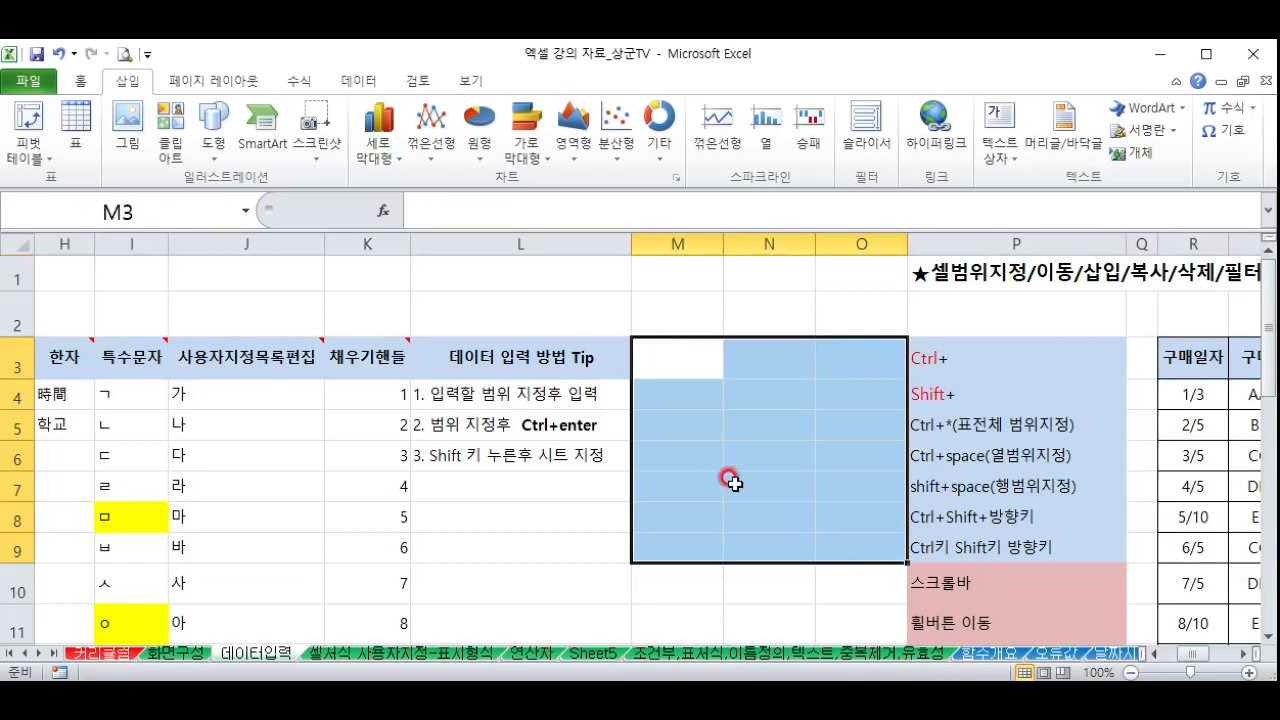
Enter 사과 in the single cell M3, next to the data entry tips header
click(676, 357)
text(사과)
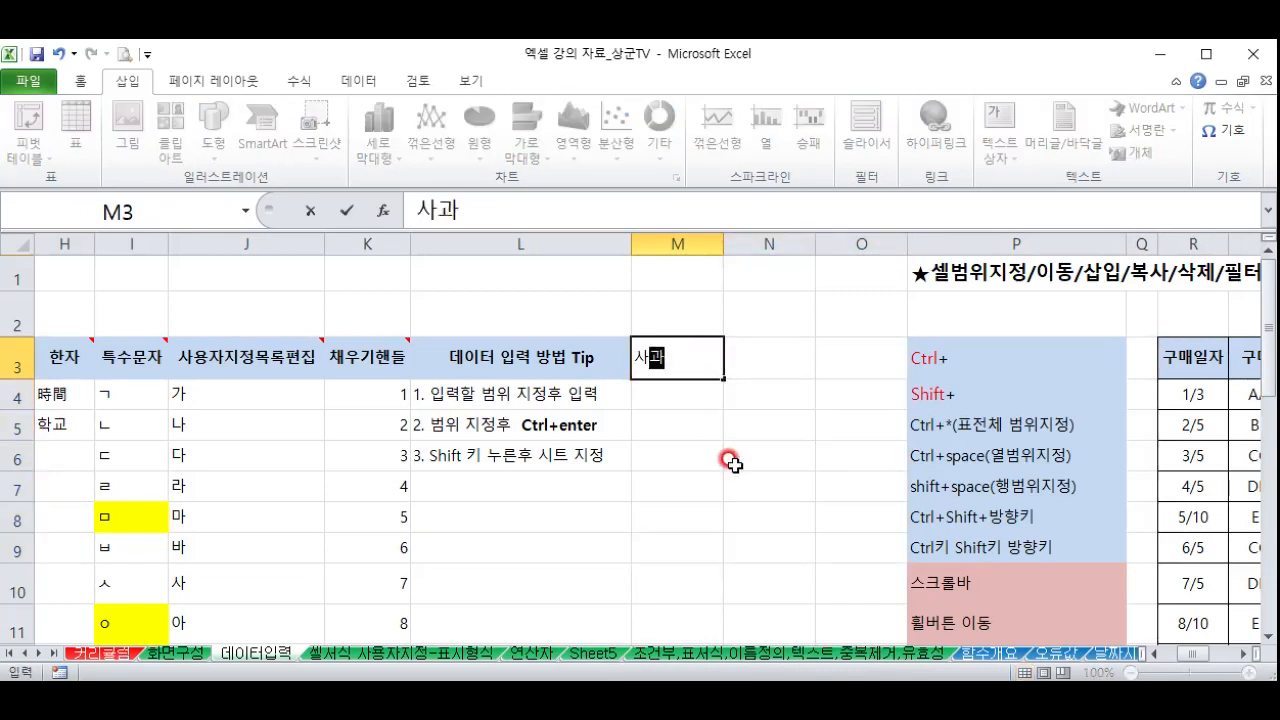
key(Return)
click(687, 365)
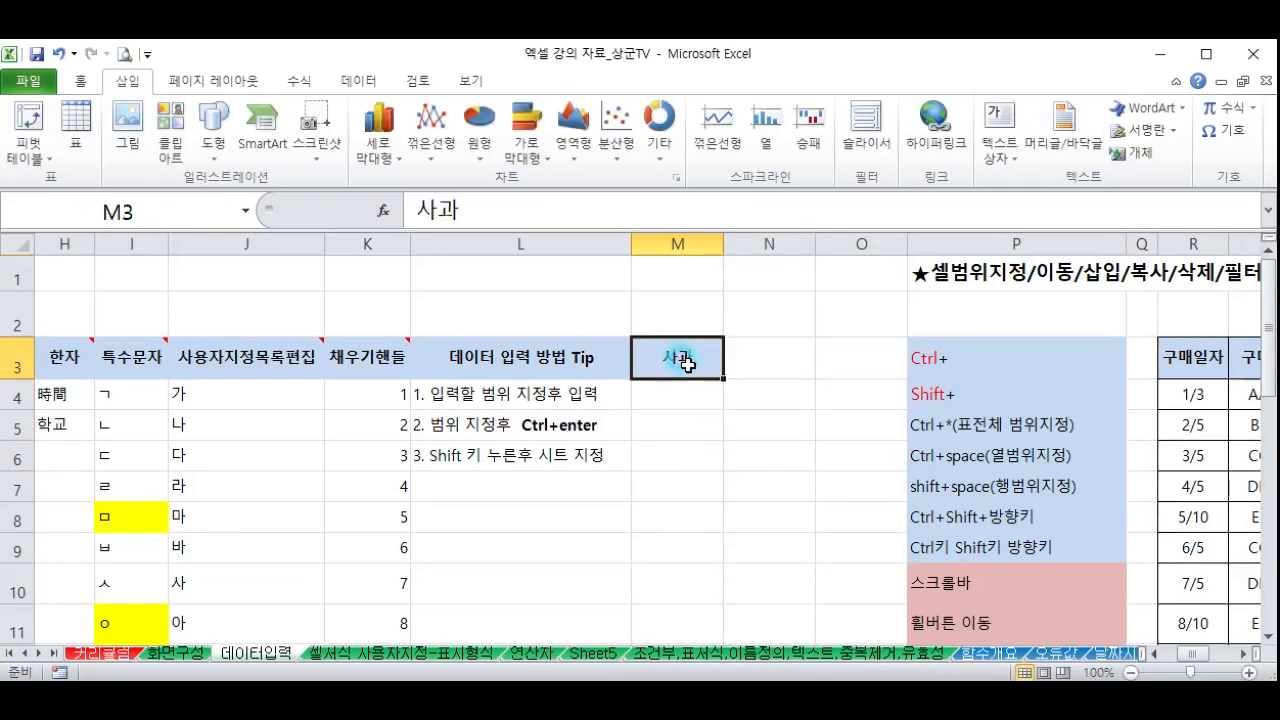
Fill the preselected range M3:O10 with 사과 in a single entry, and clear the range
drag(693, 360, 857, 566)
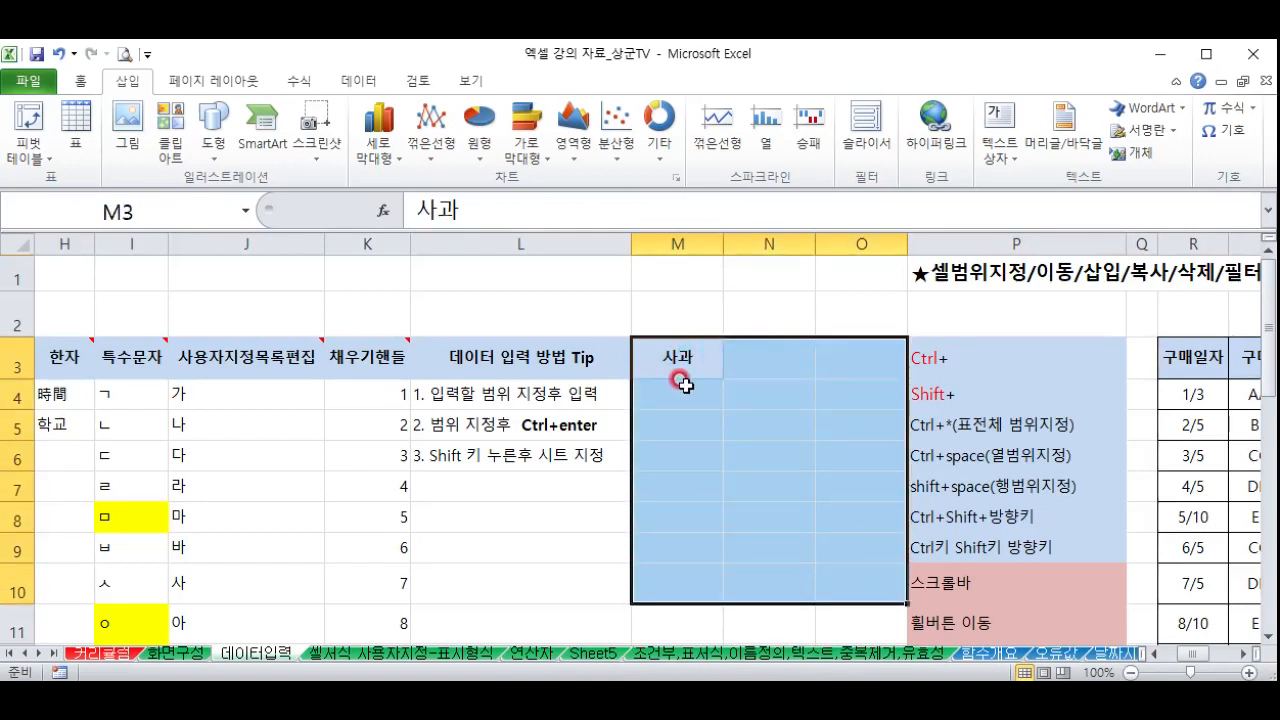
text(사)
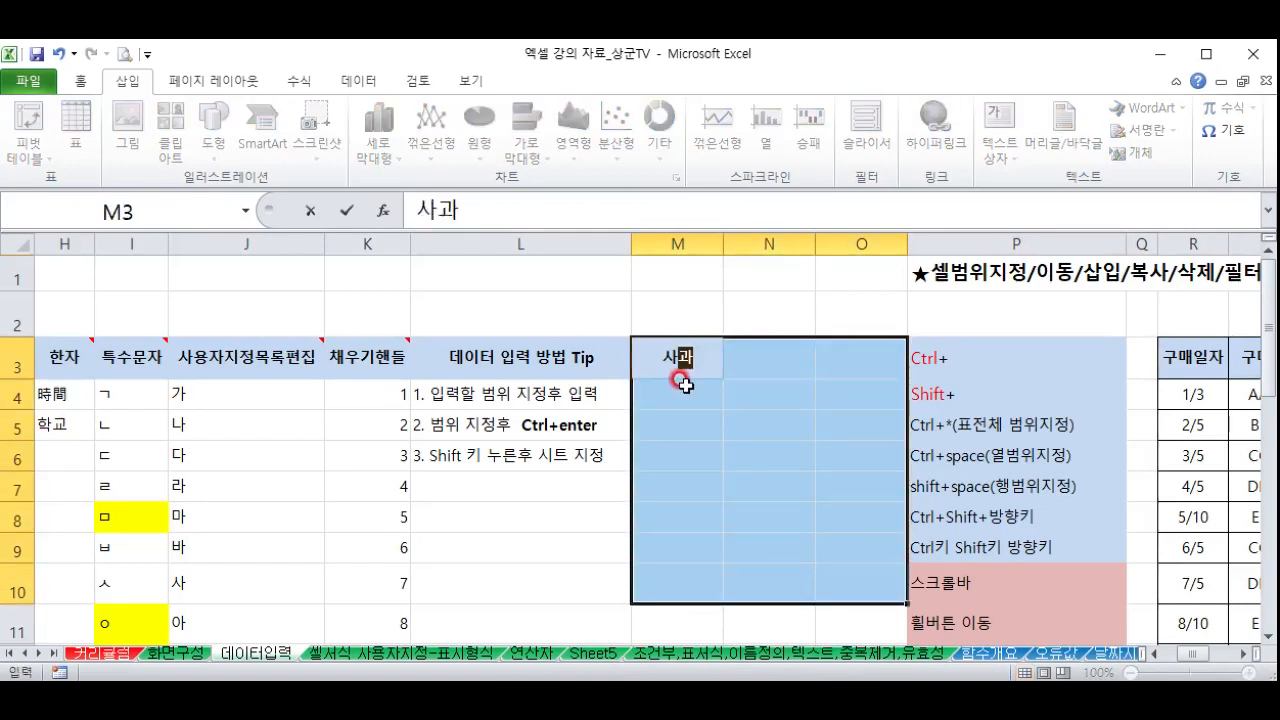
text(과)
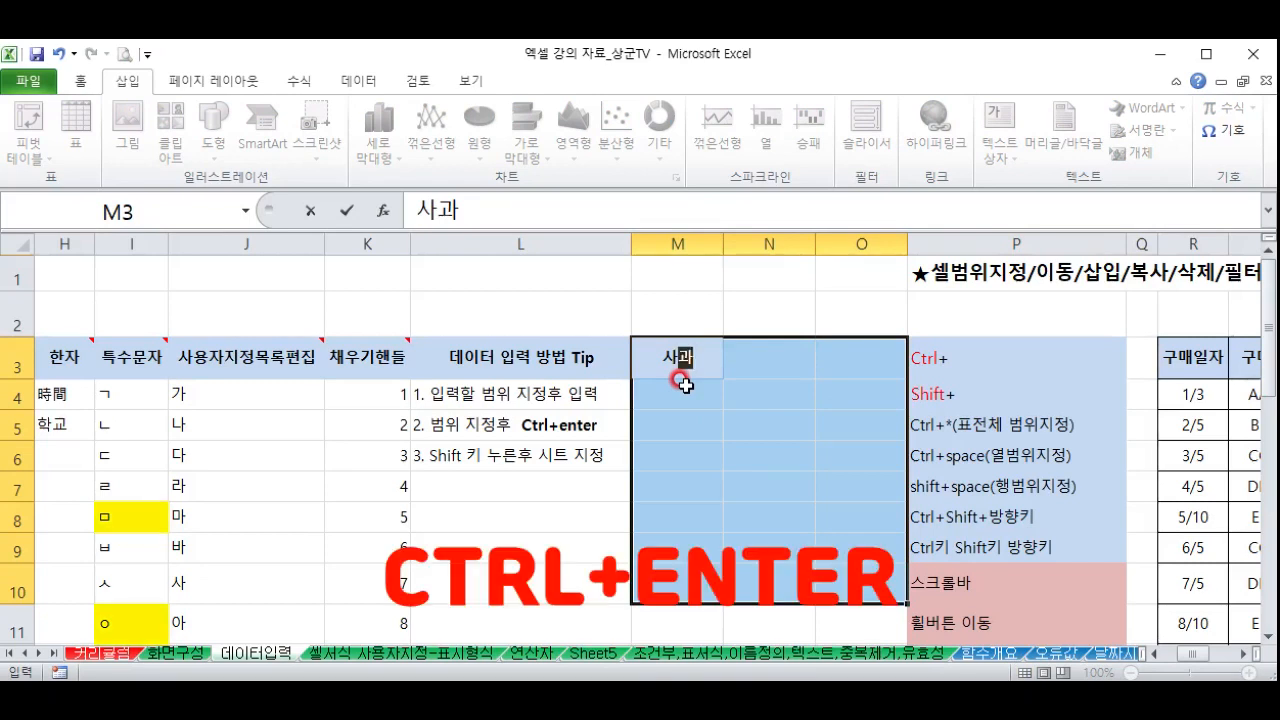
key(ctrl+Return)
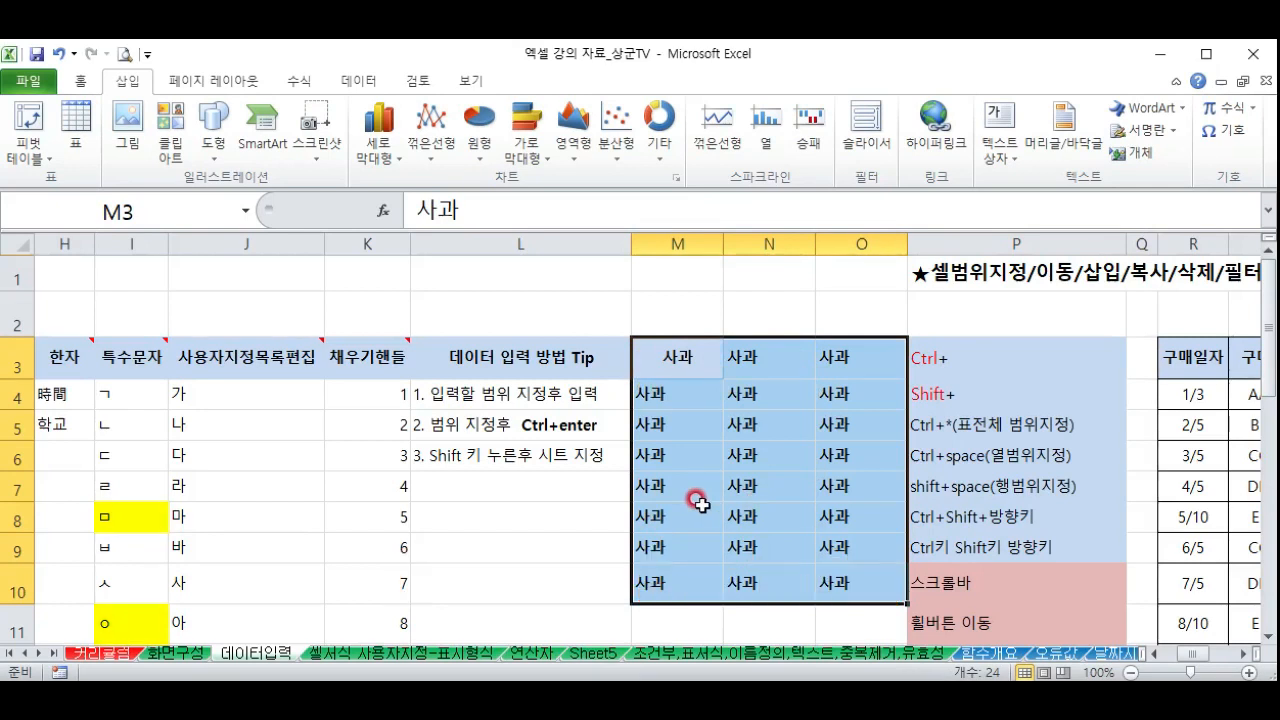
drag(671, 357, 822, 572)
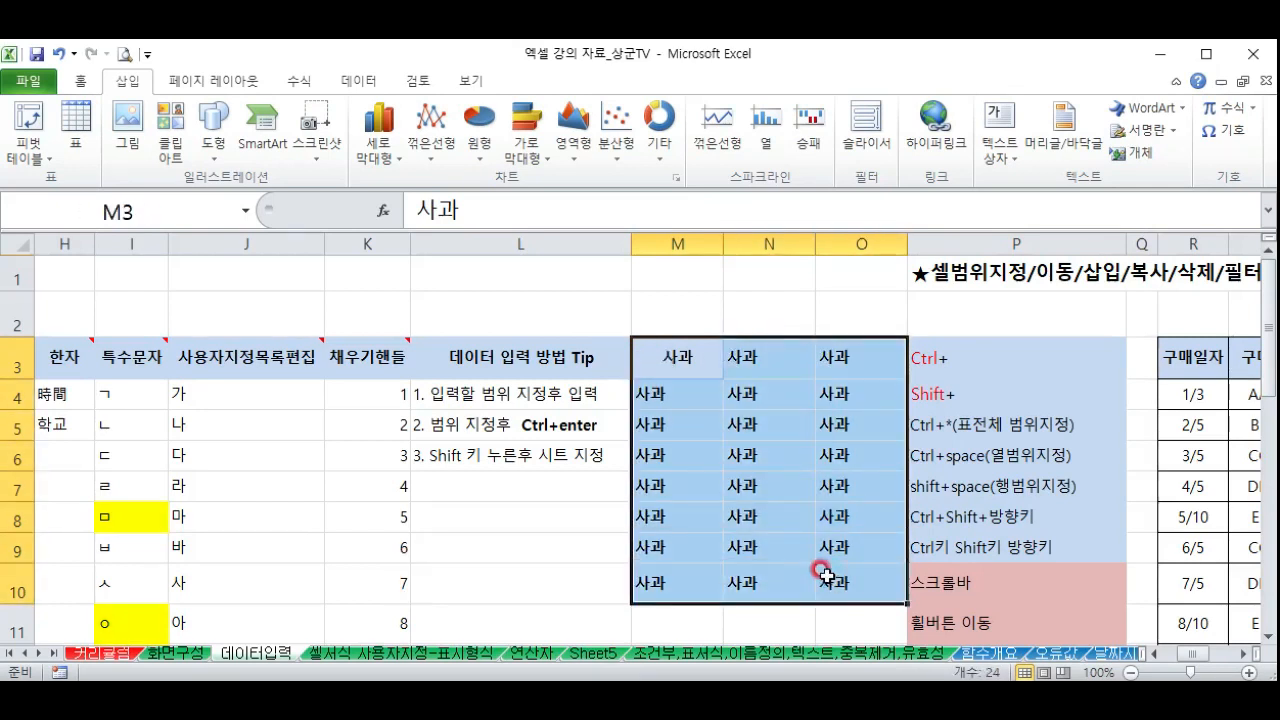
key(Delete)
Repeat the simultaneous entry of 사과 across M3:O10, and delete the contents again
drag(686, 372, 843, 593)
text(사)
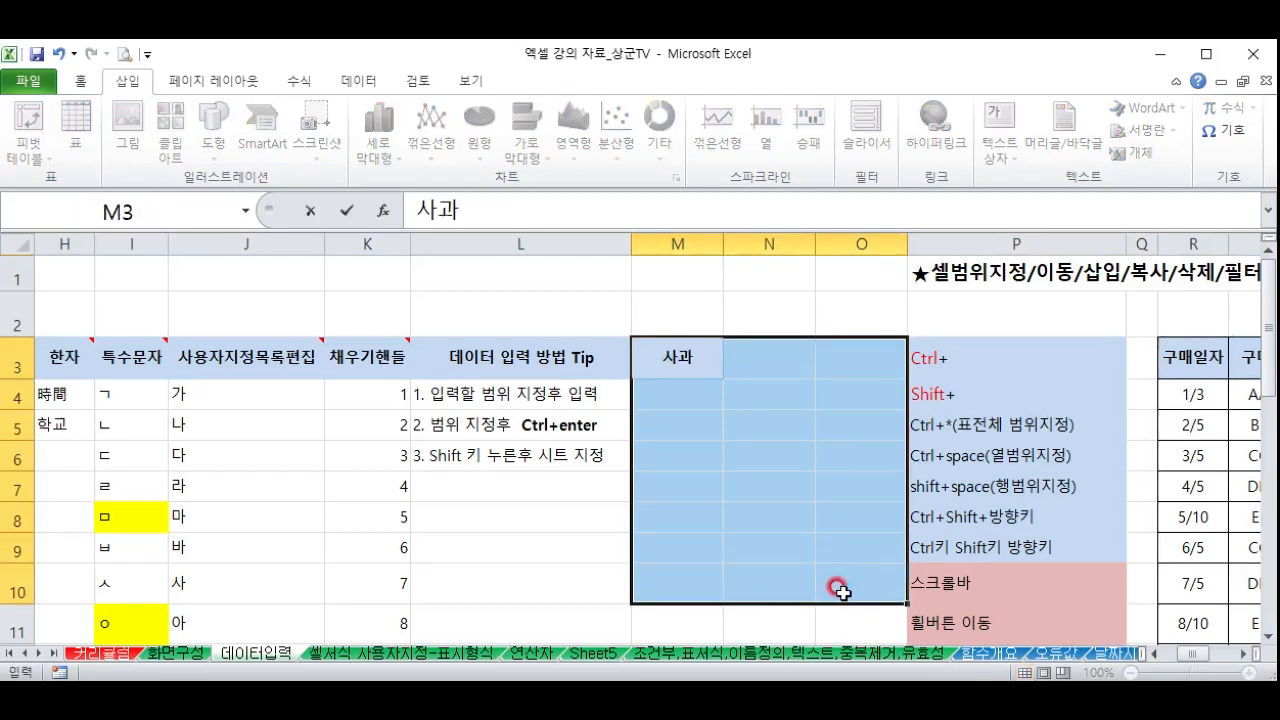
text(과)
key(ctrl+Return)
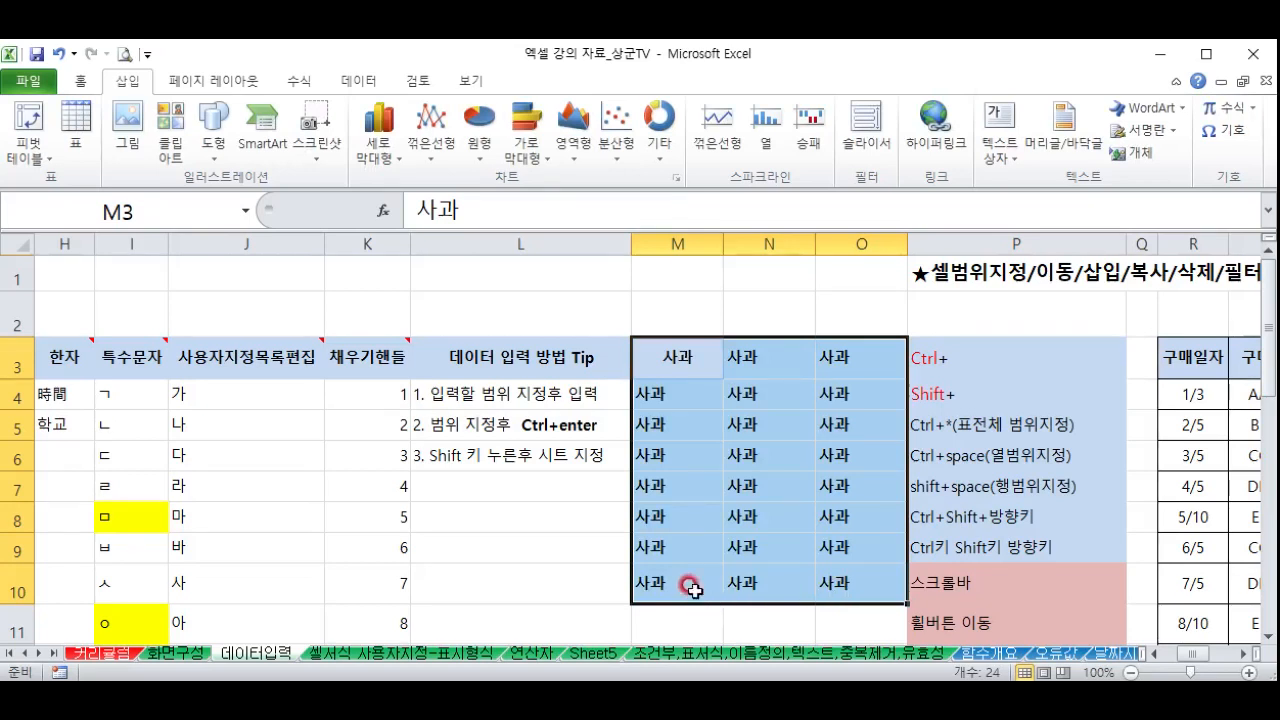
drag(679, 358, 836, 600)
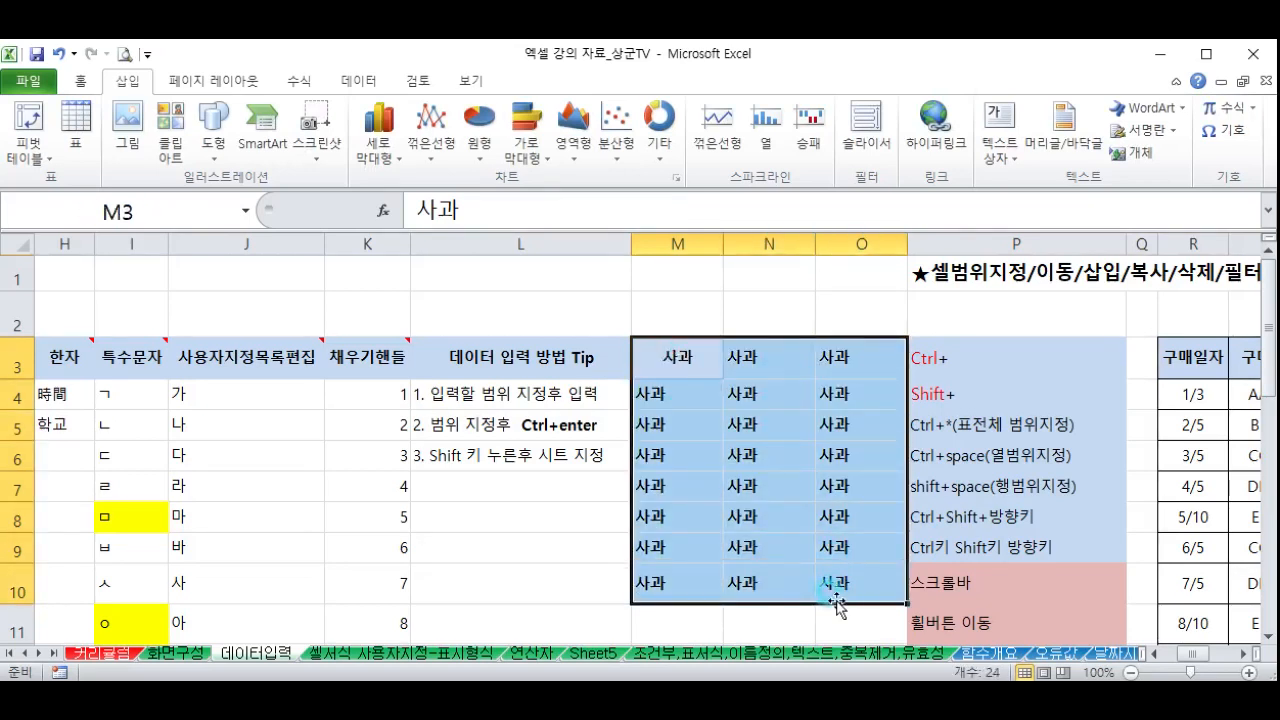
key(Delete)
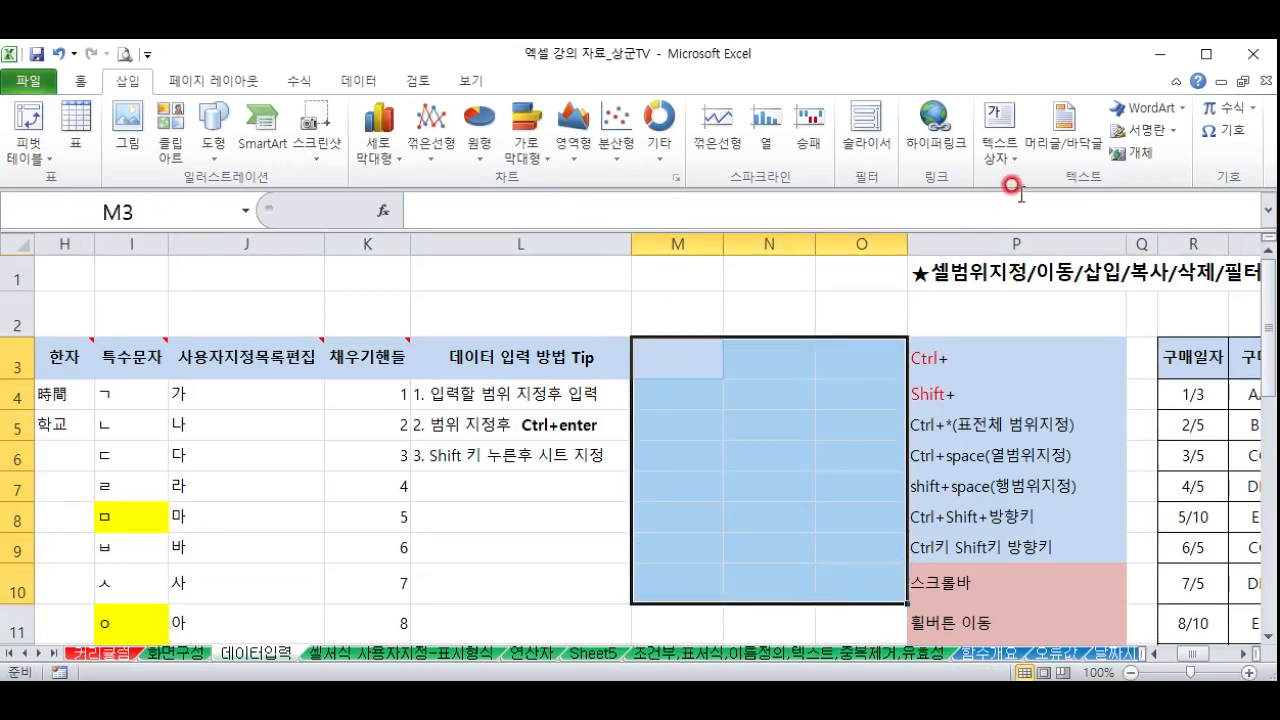
click(539, 545)
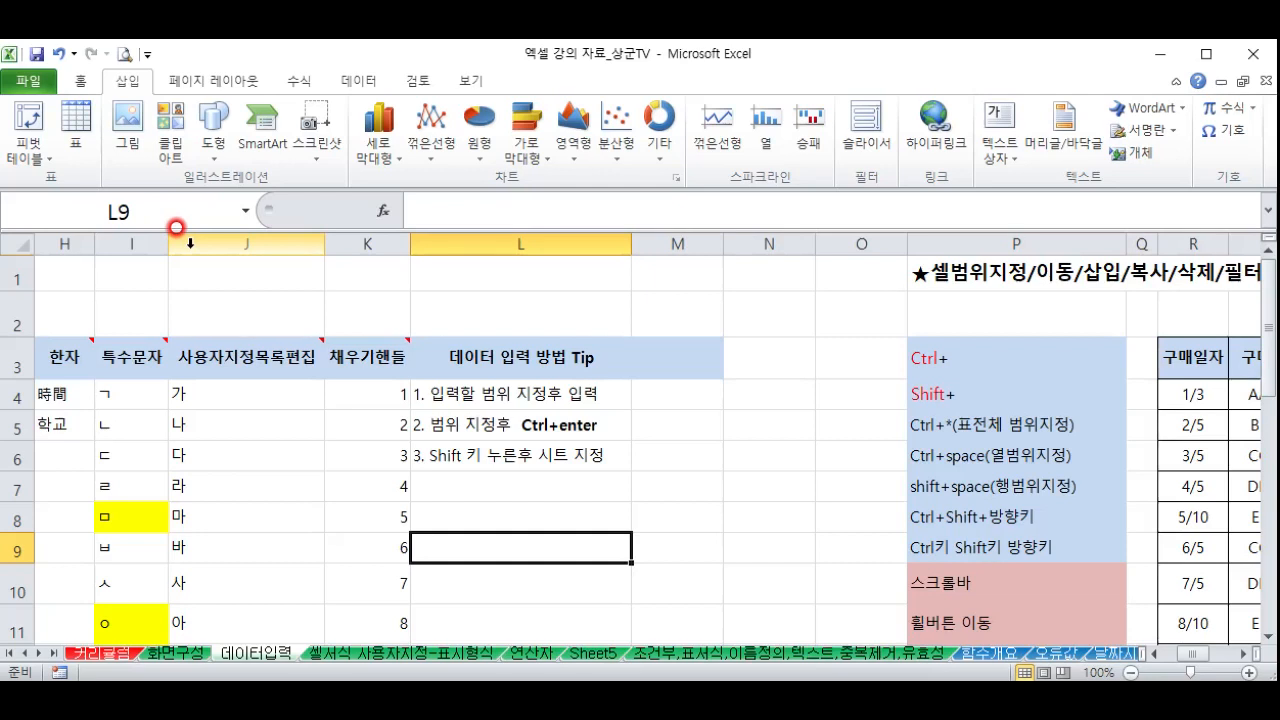
Create a new blank workbook and group its sheets from Sheet1 through Sheet3
key(ctrl+n)
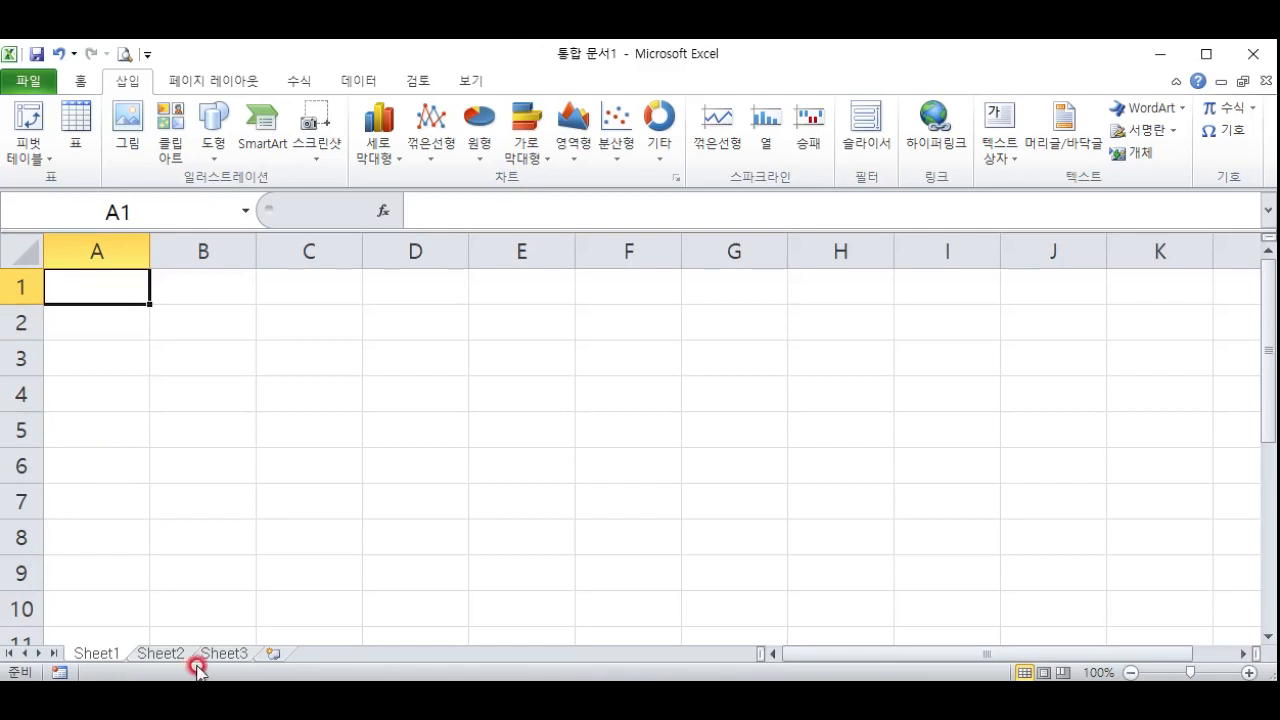
shift+click(226, 654)
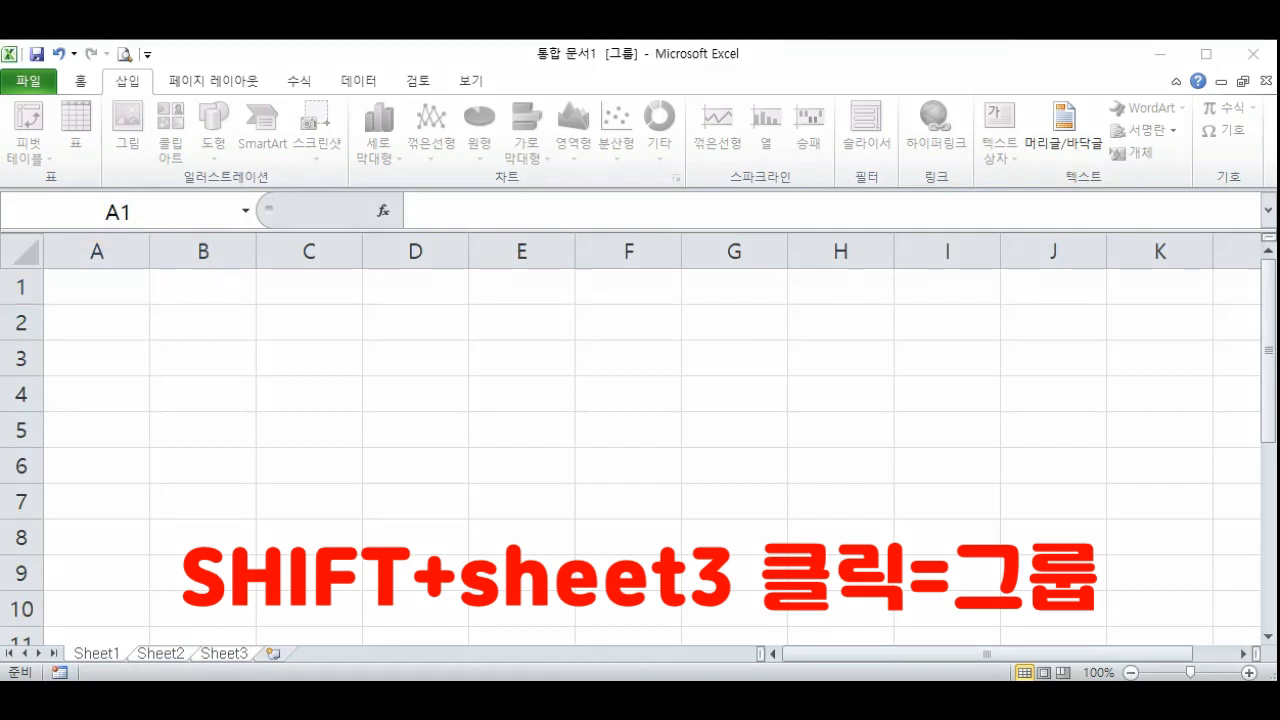
mouse_move(606, 46)
mouse_down()
mouse_move(617, 78)
mouse_move(603, 92)
mouse_up()
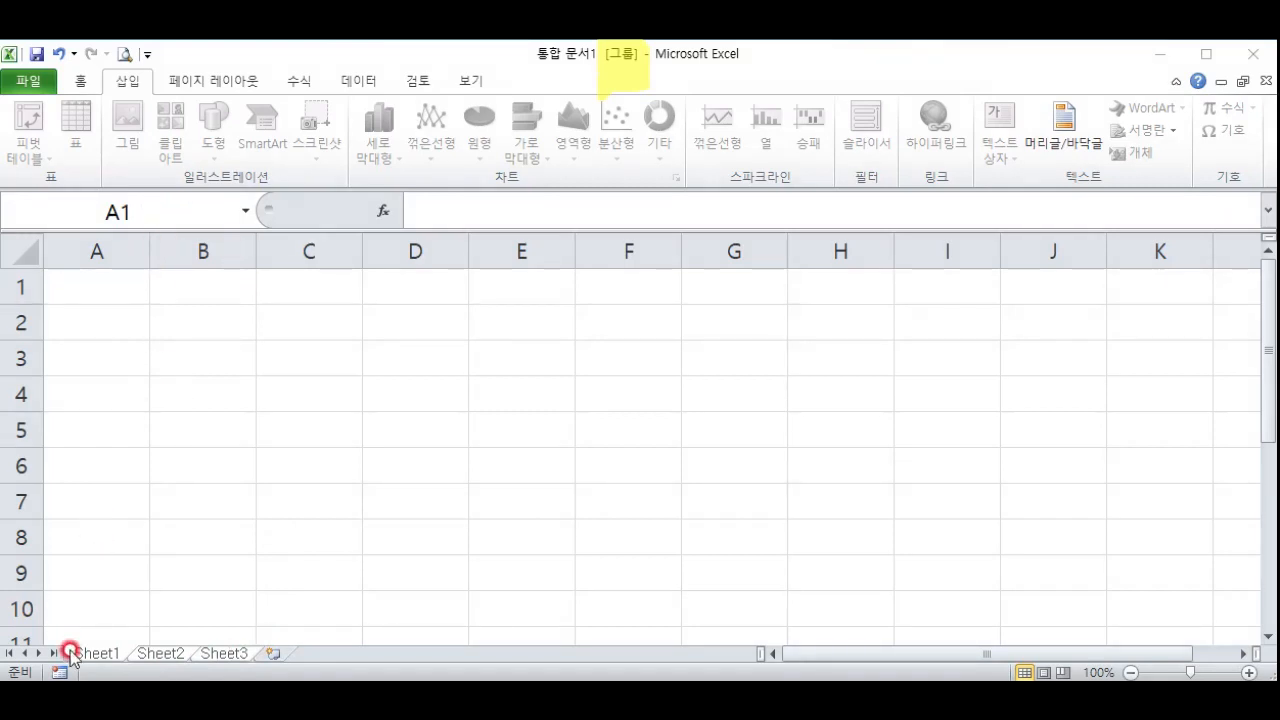
Narrow column A and enter 사과 in B1 on all grouped sheets at once
drag(145, 251, 78, 241)
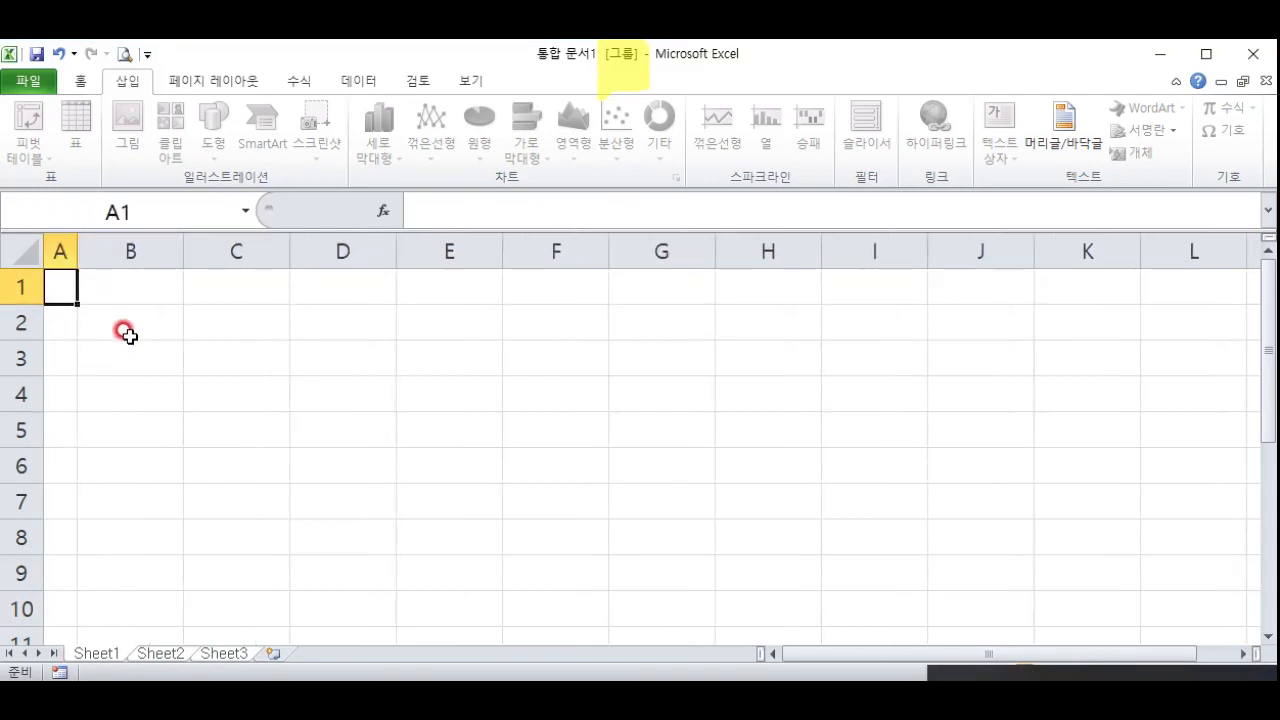
click(135, 290)
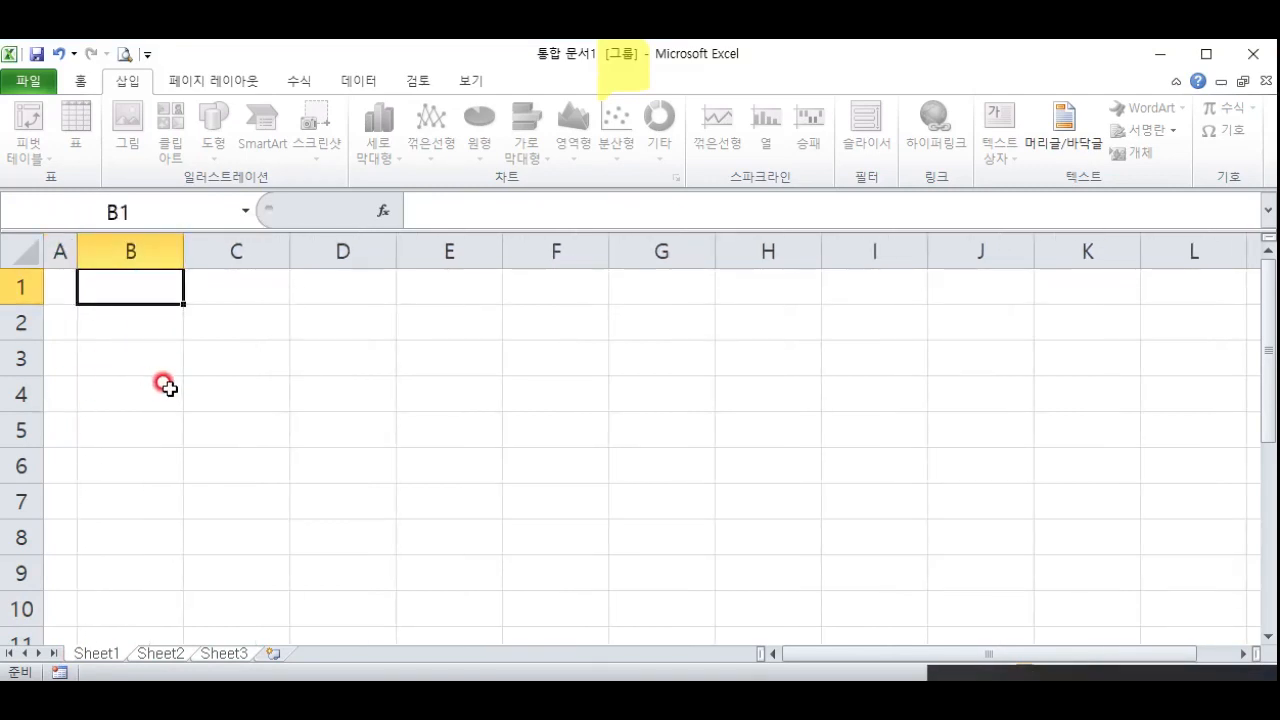
text(사광)
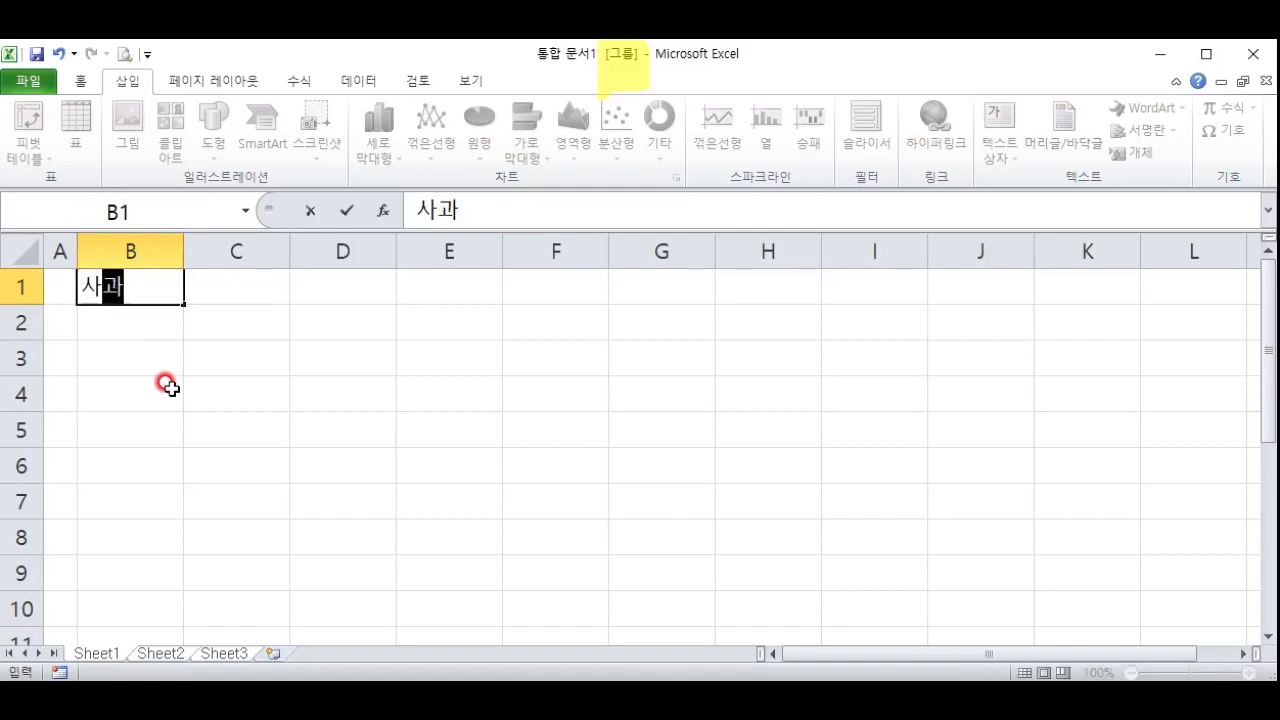
key(Return)
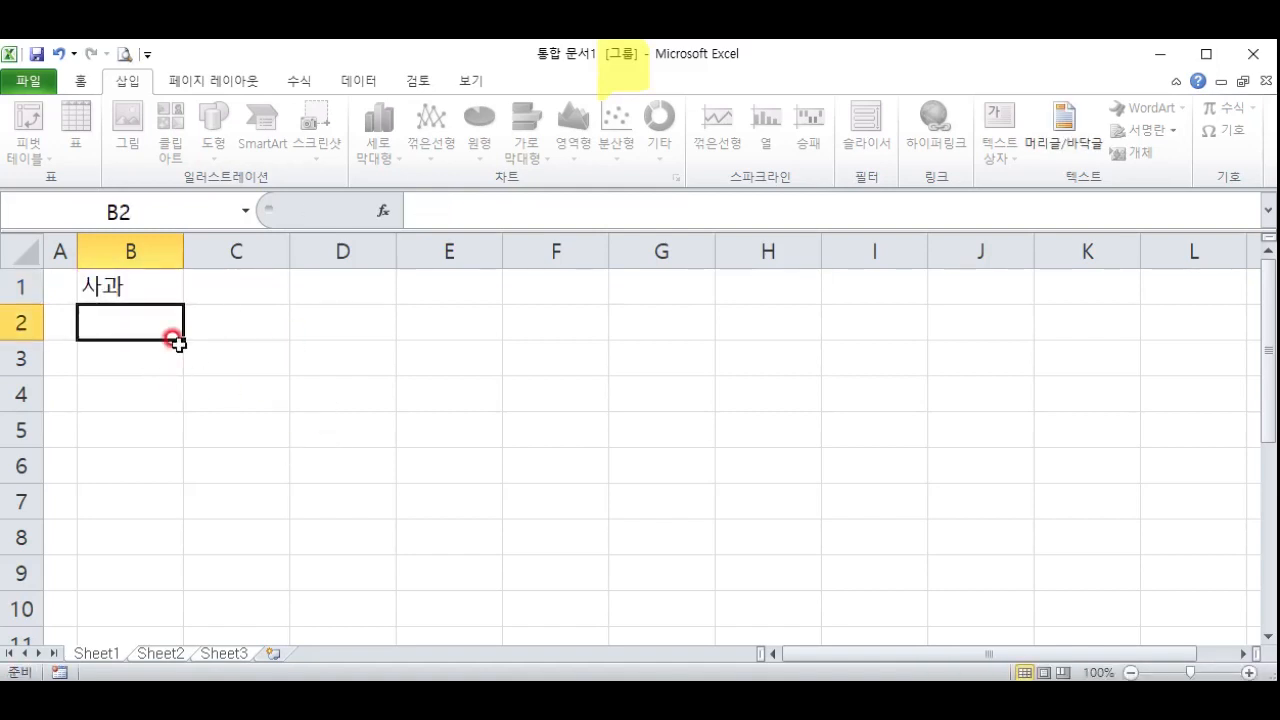
click(163, 286)
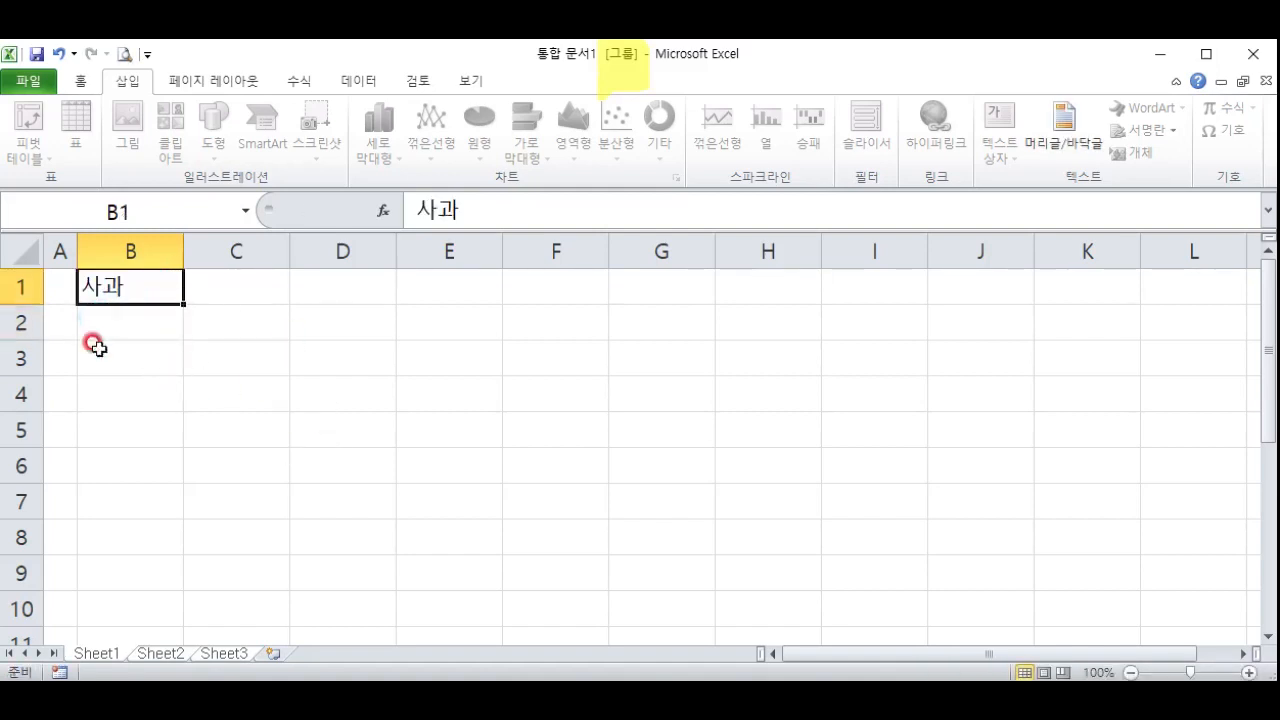
Check cell B1 on Sheet2 and Sheet3, and return to Sheet1
click(162, 655)
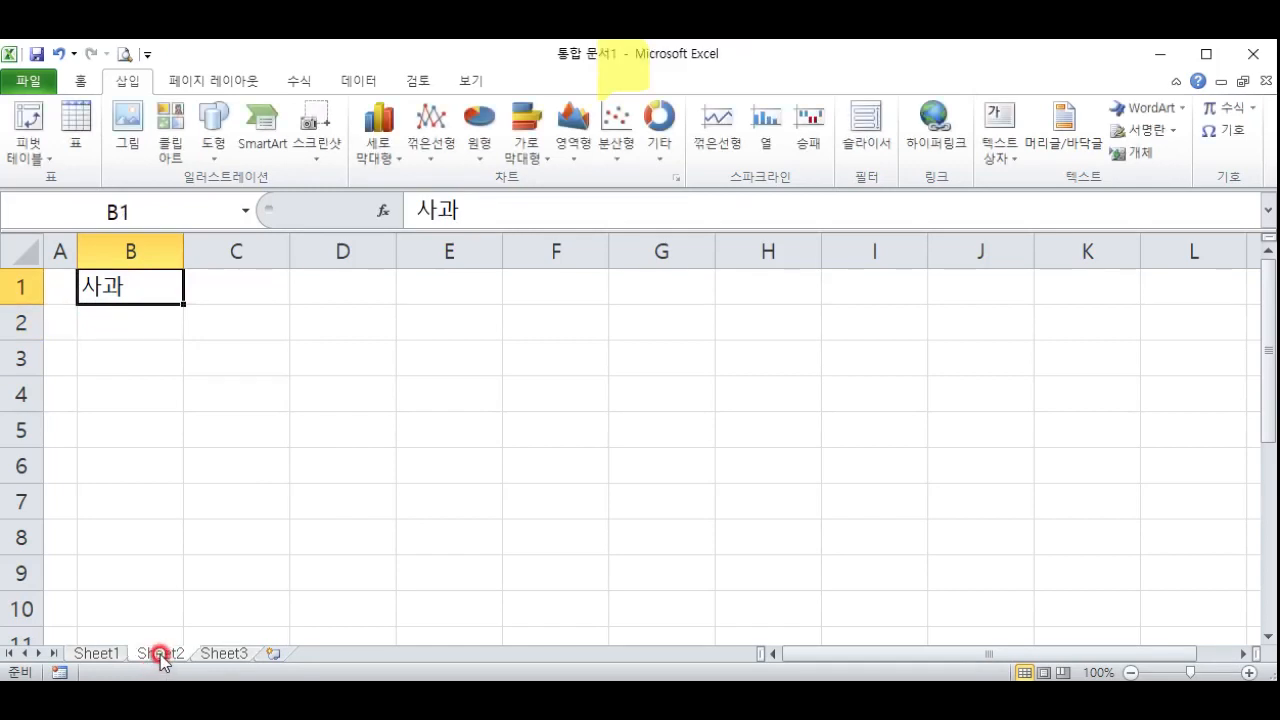
click(226, 653)
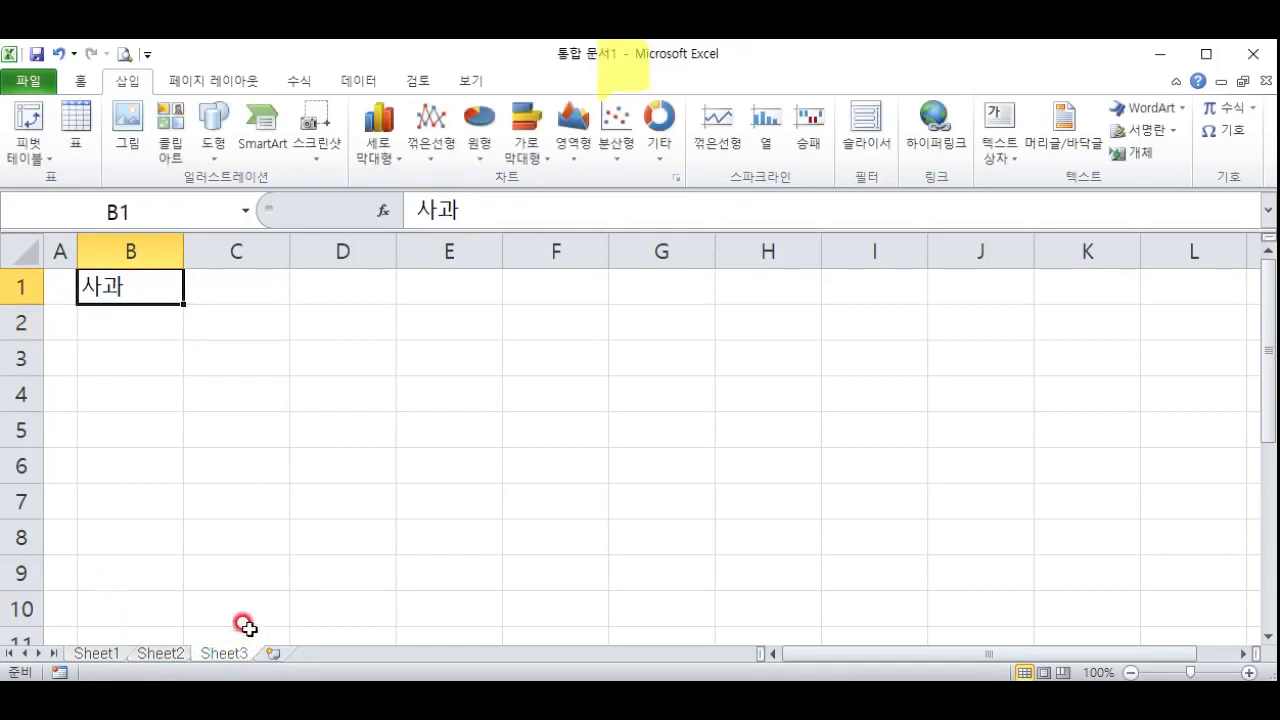
click(186, 452)
scroll(137, 350, down, 3)
scroll(231, 384, up, 3)
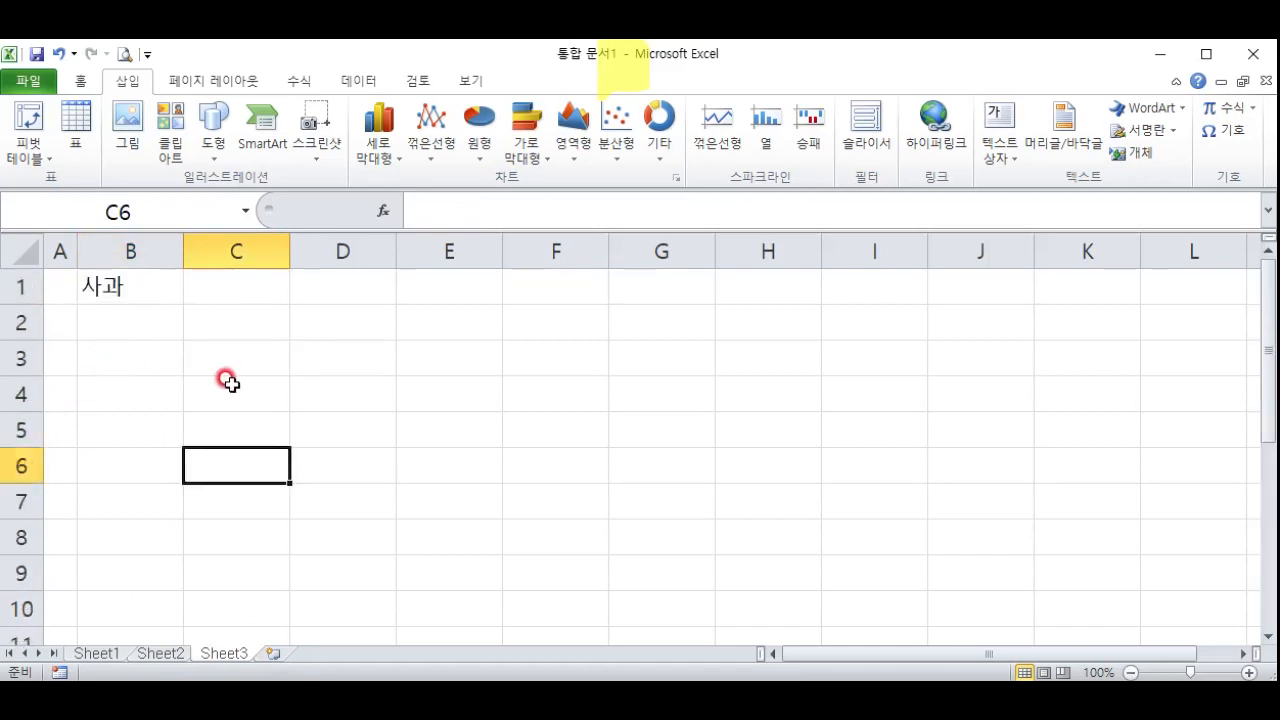
click(168, 653)
click(105, 655)
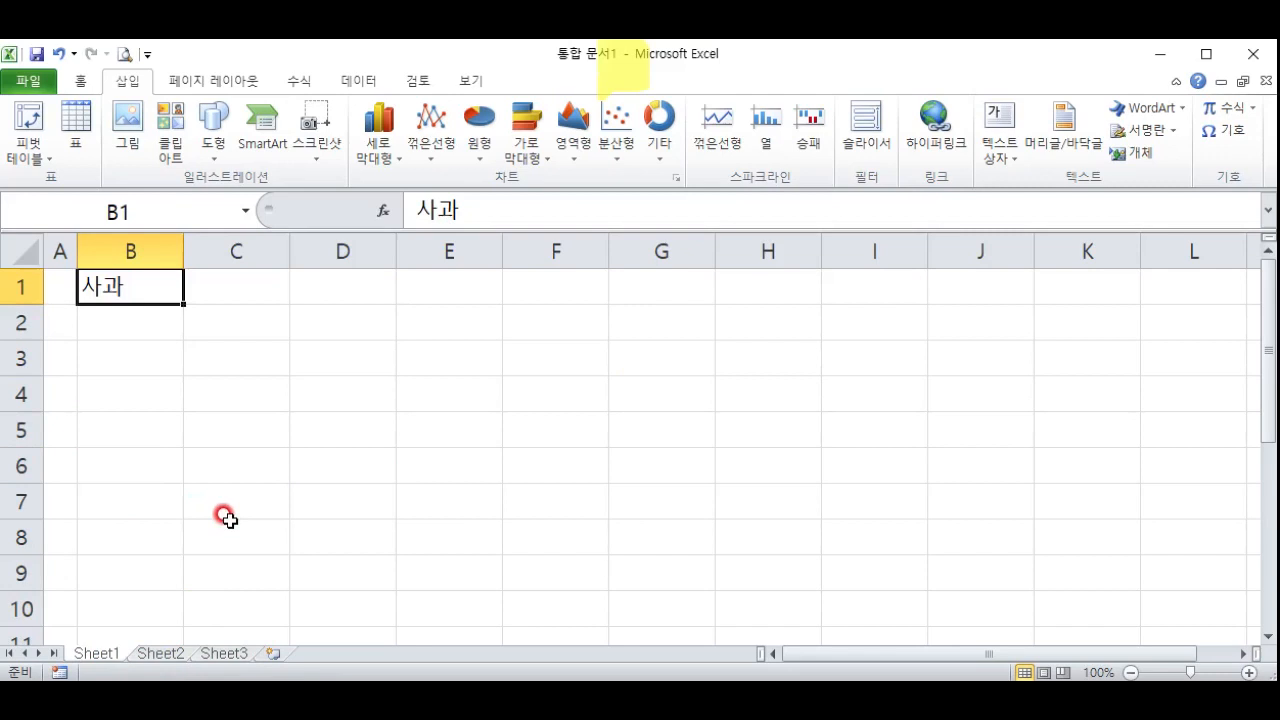
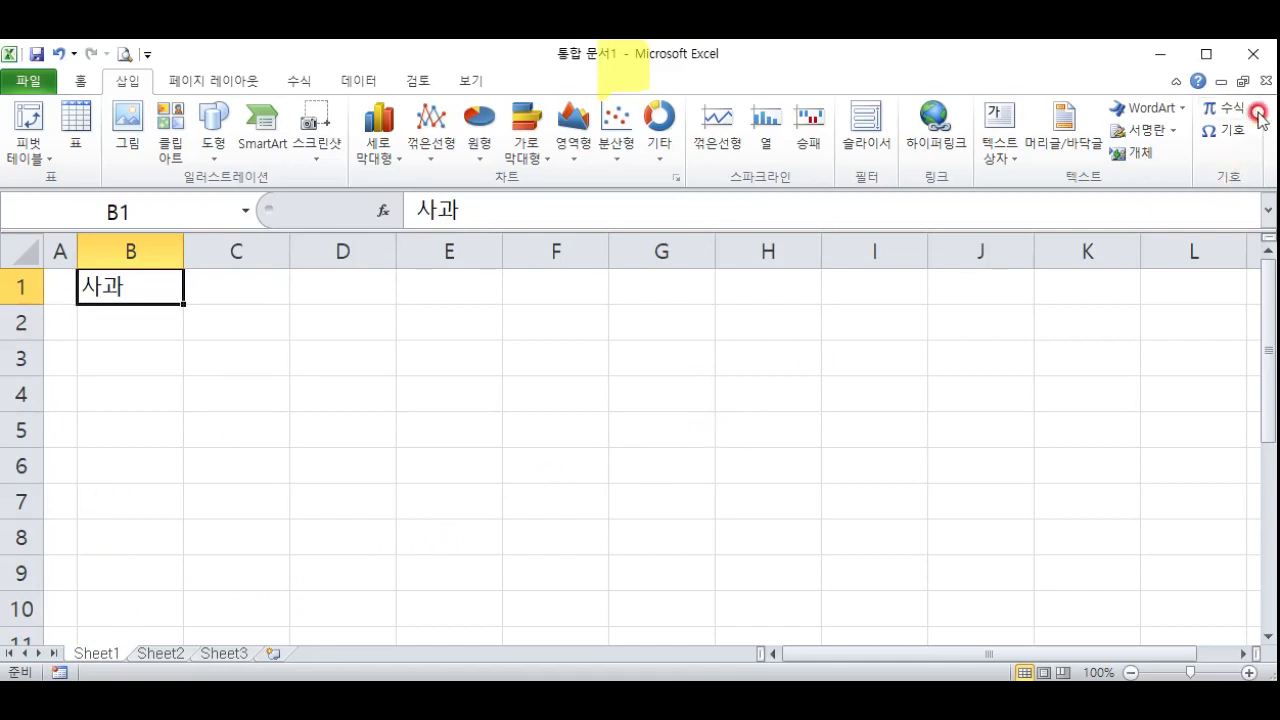
Close the new workbook without saving and return to the 데이터입력 sheet
click(1253, 53)
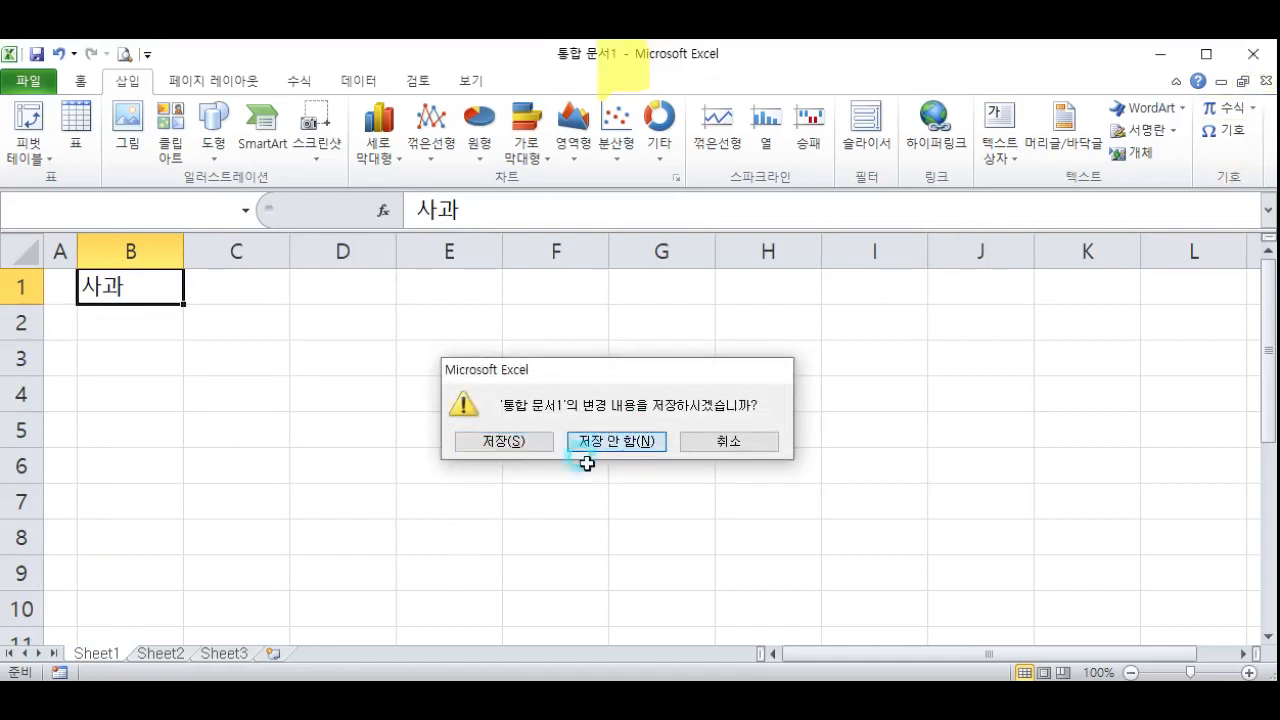
click(600, 443)
click(649, 463)
Select the non-adjacent ranges R3:T3, T8:V8, T10:X10, W5 and S5:T6 together in the purchase table
drag(780, 450, 943, 457)
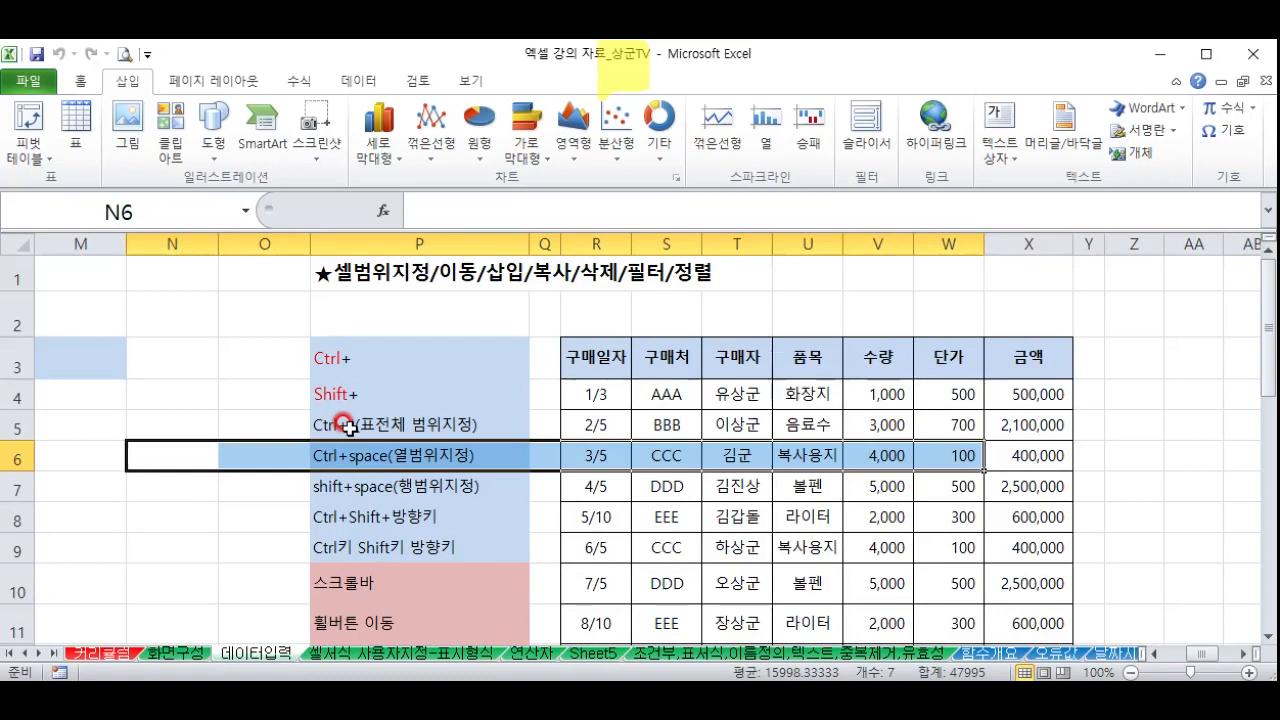
click(593, 346)
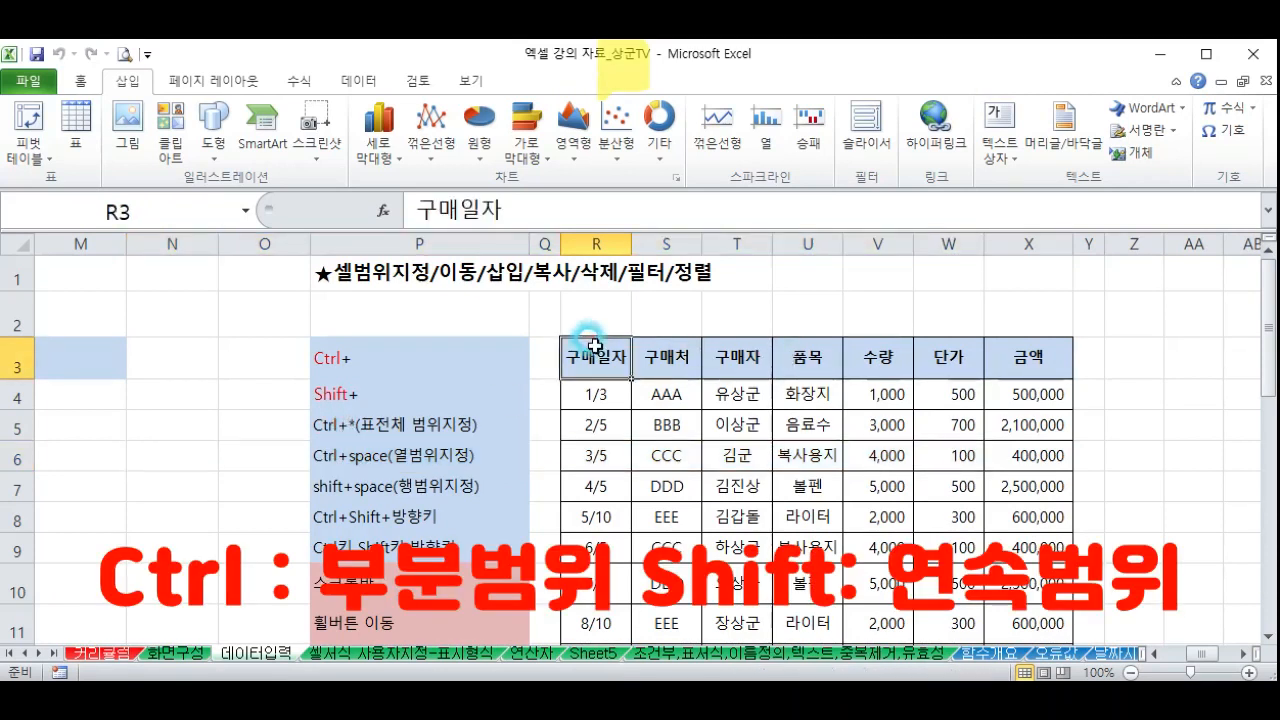
drag(593, 346, 737, 357)
ctrl+drag(760, 522, 877, 517)
ctrl+drag(737, 583, 1020, 575)
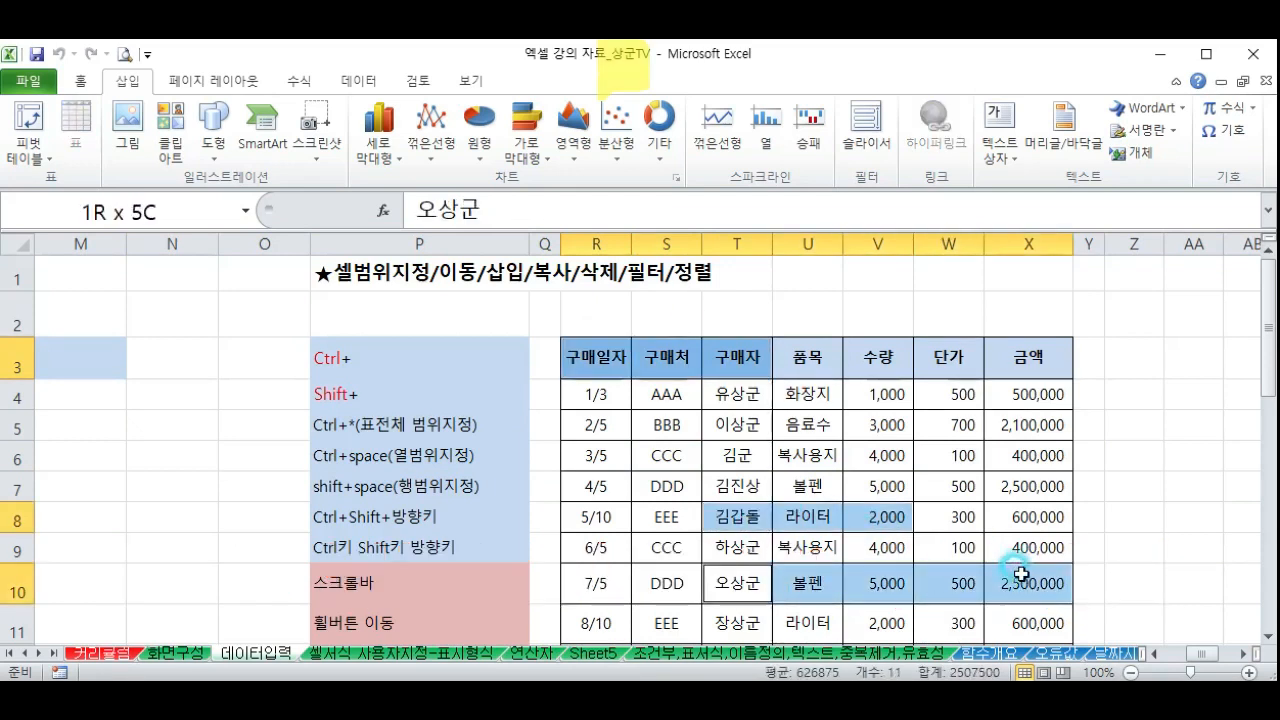
ctrl+click(950, 427)
ctrl+drag(706, 432, 655, 456)
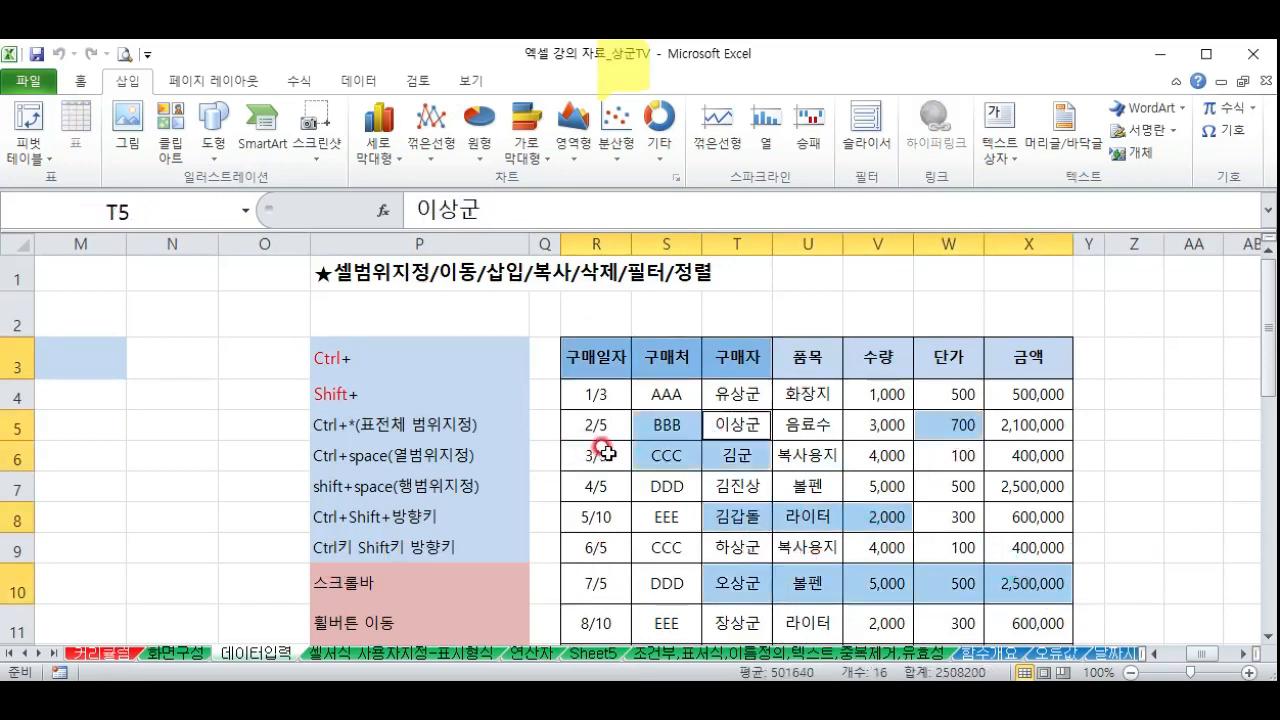
Select a continuous range from R3 by extending it across to column W and three rows down to row 6
click(587, 548)
click(598, 614)
click(610, 356)
key(shift+Right)
key(shift+Right)
key(shift+Right)
key(shift+Right)
key(shift+Right)
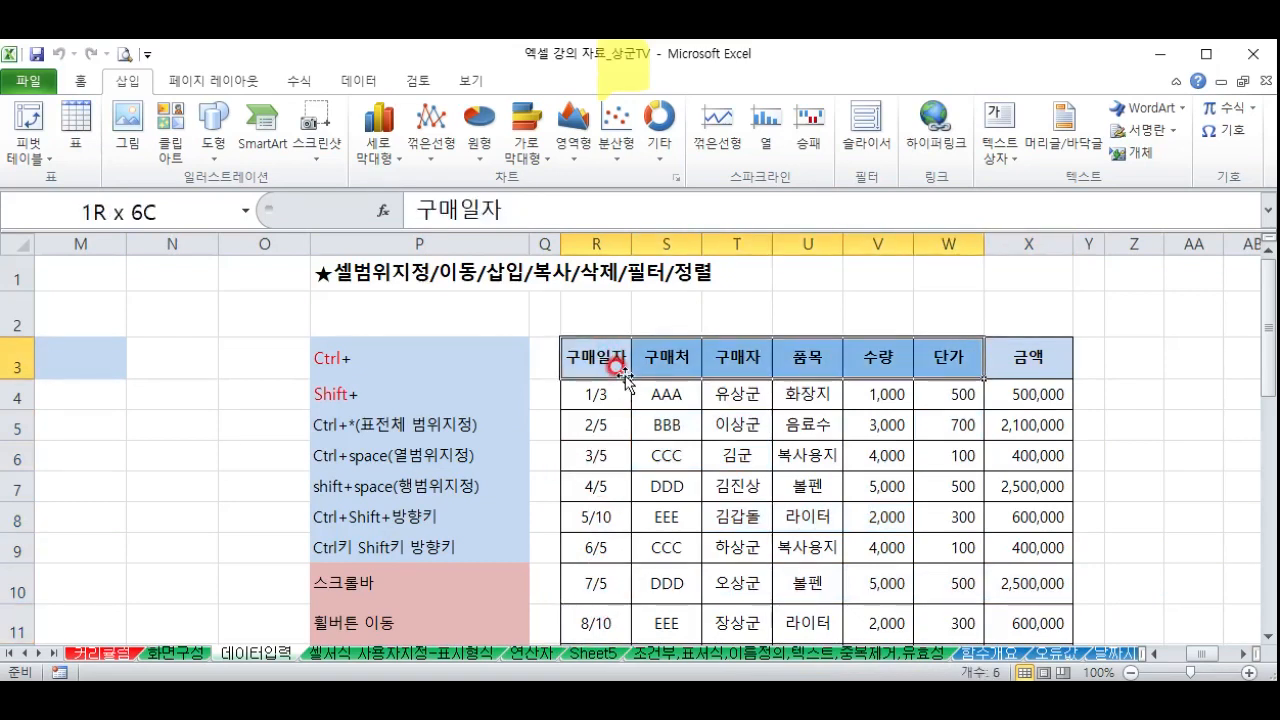
key(shift+Down)
key(shift+Down)
key(shift+Down)
Select the whole purchase table R3:X14 as one continuous range from its first header to its last cell
click(601, 359)
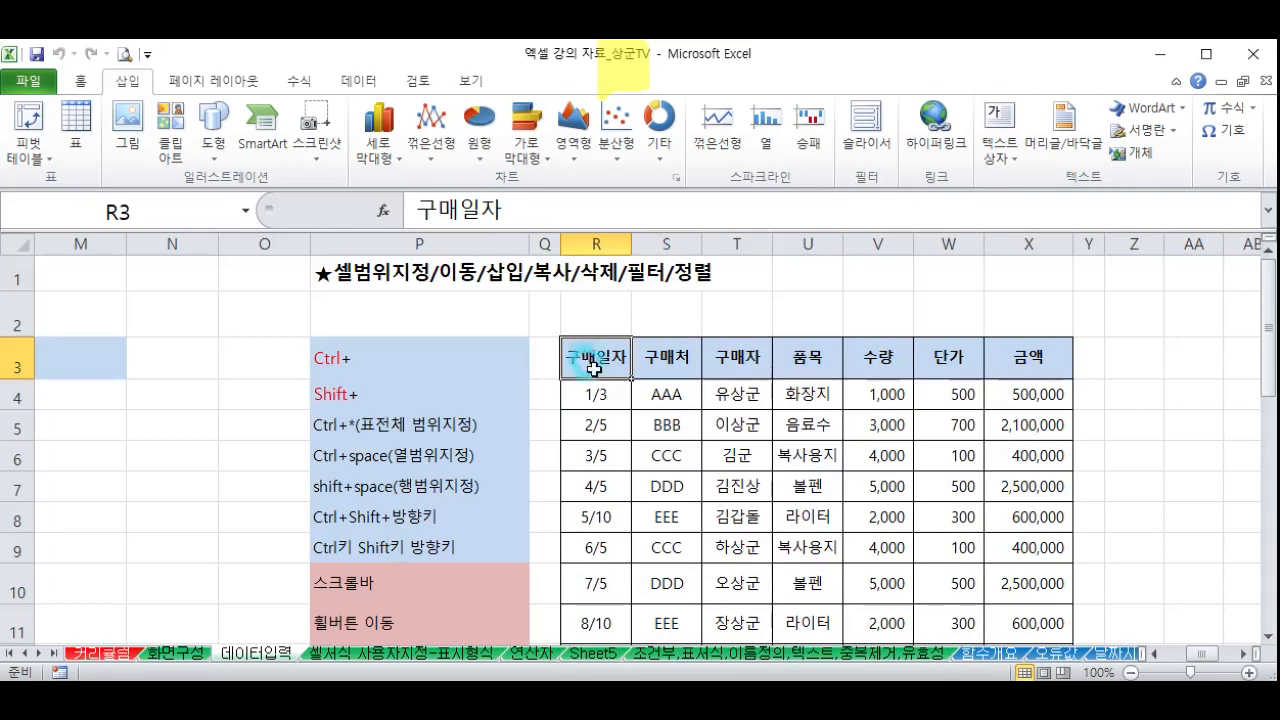
scroll(610, 370, down, 3)
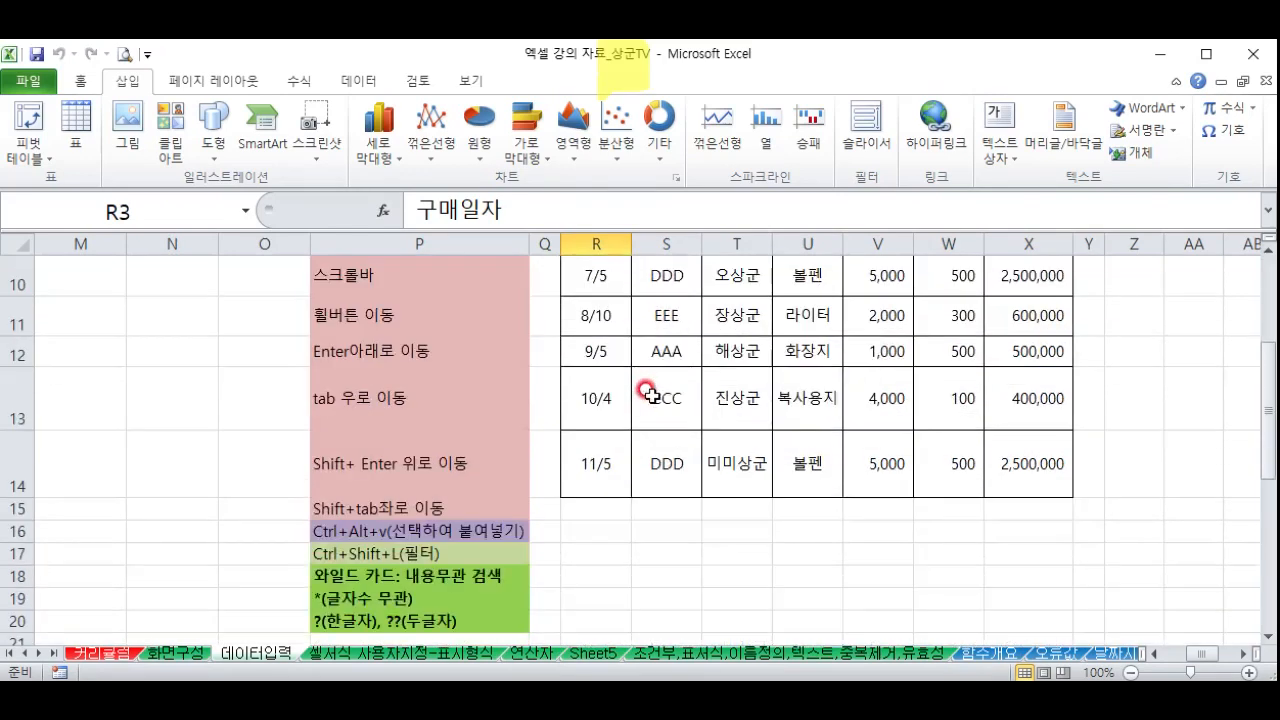
shift+click(1003, 458)
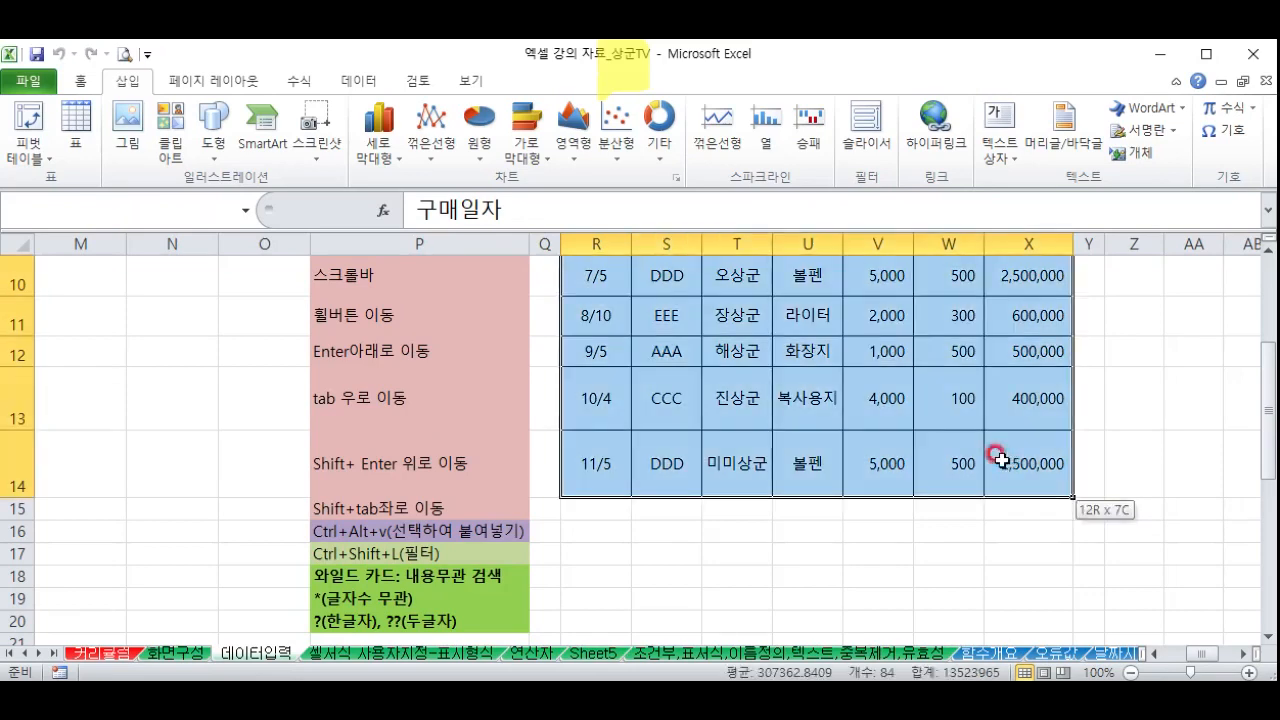
scroll(840, 465, up, 3)
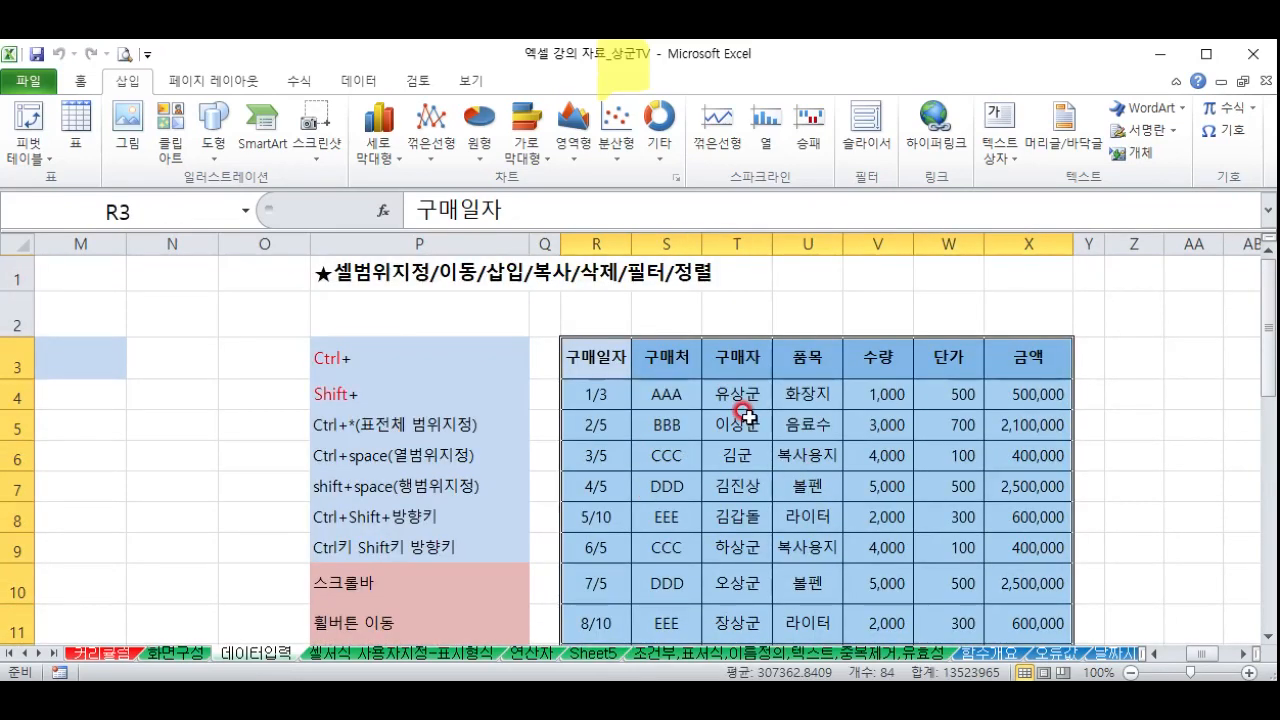
Select the whole purchase table as the current region from cell T6, and again as the continuous range R3:X14
click(711, 455)
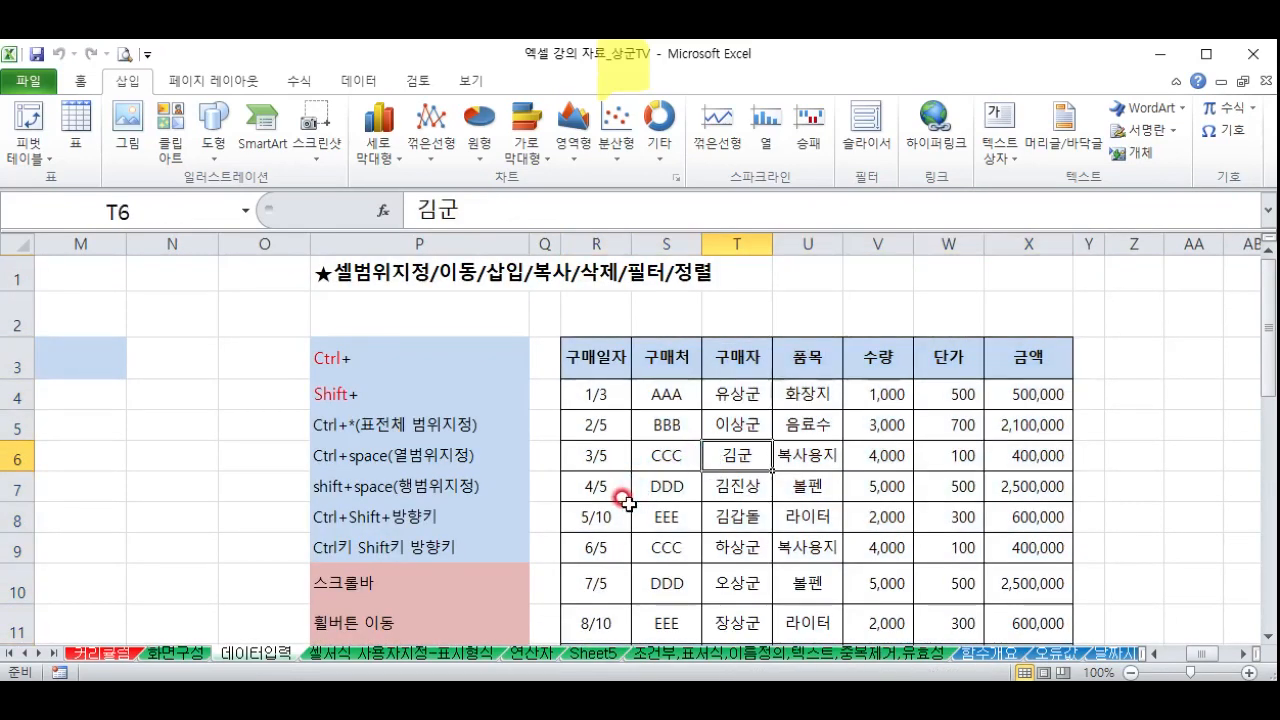
key(ctrl+shift+8)
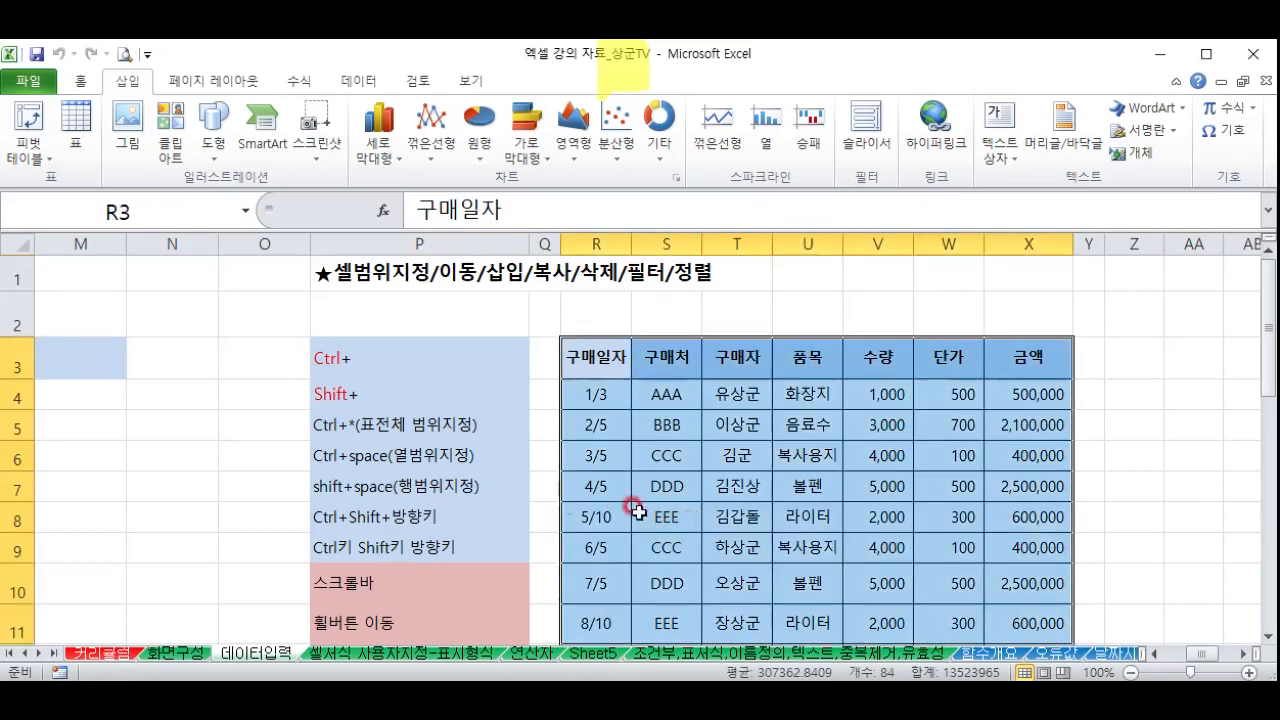
click(578, 356)
scroll(900, 440, down, 3)
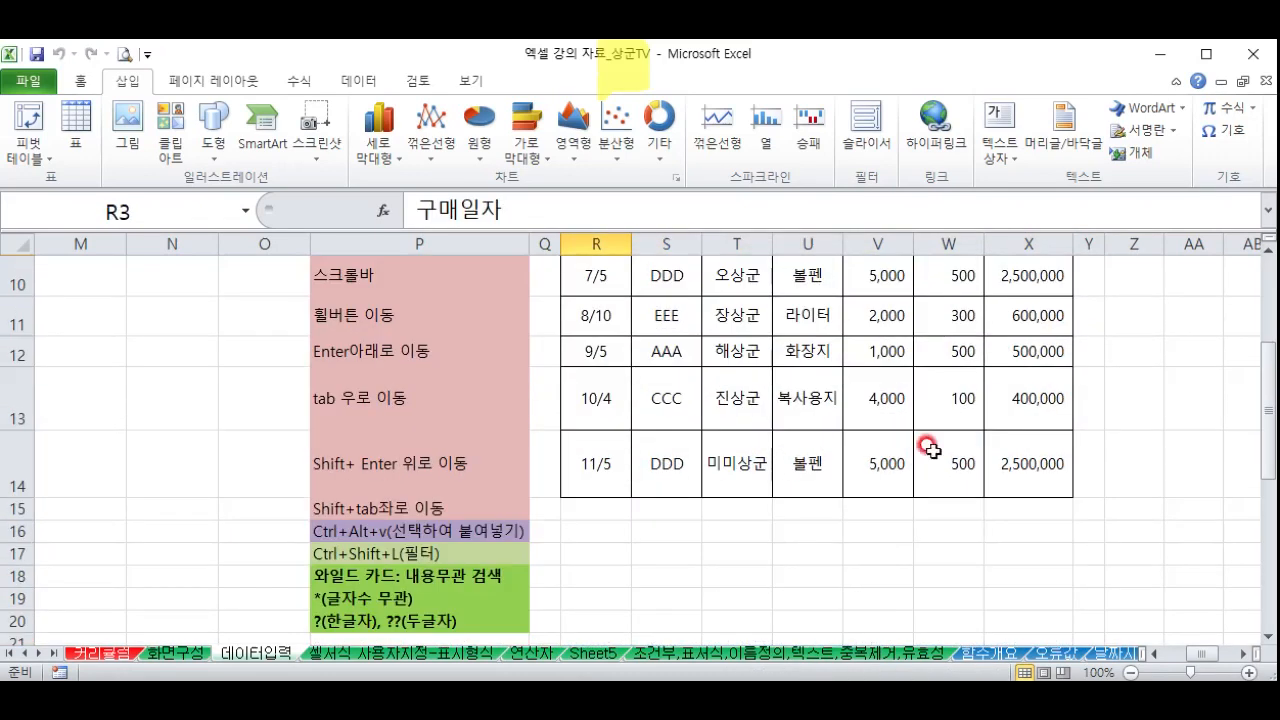
shift+click(1030, 453)
scroll(666, 463, up, 3)
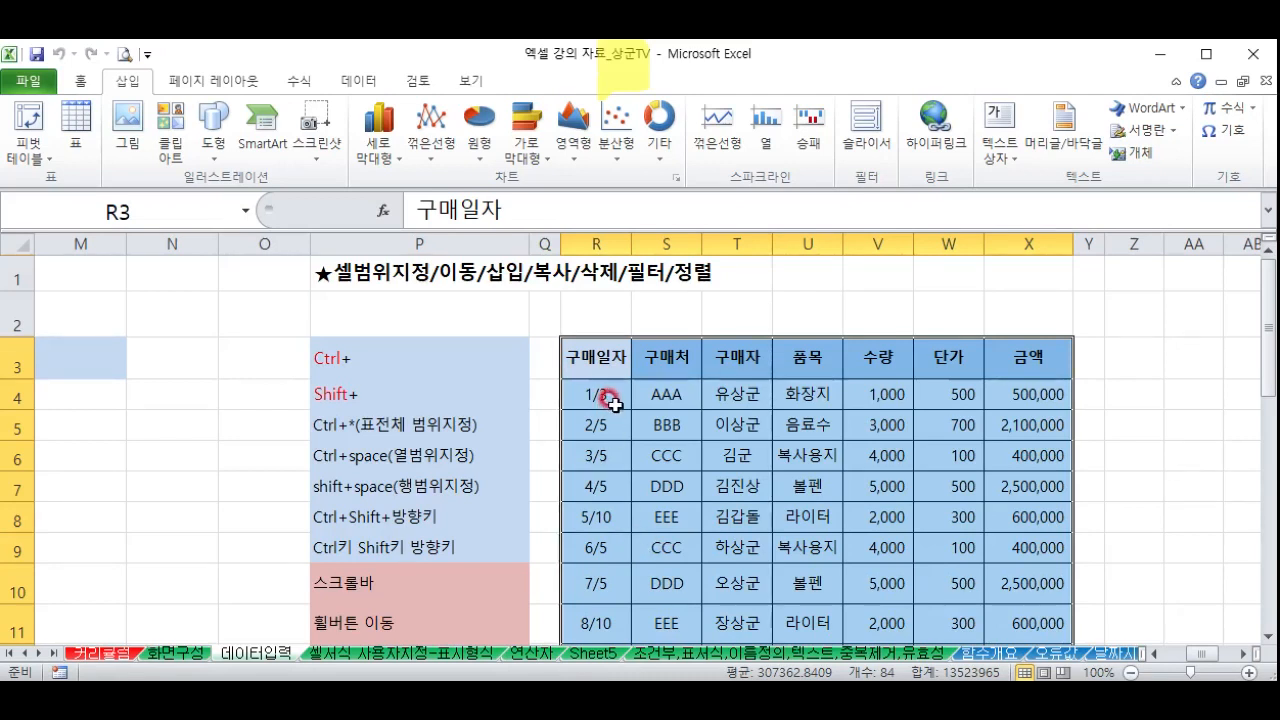
Select the entire column R from cell R6, and the entire row 7 from cell R7
click(590, 458)
key(ctrl+space)
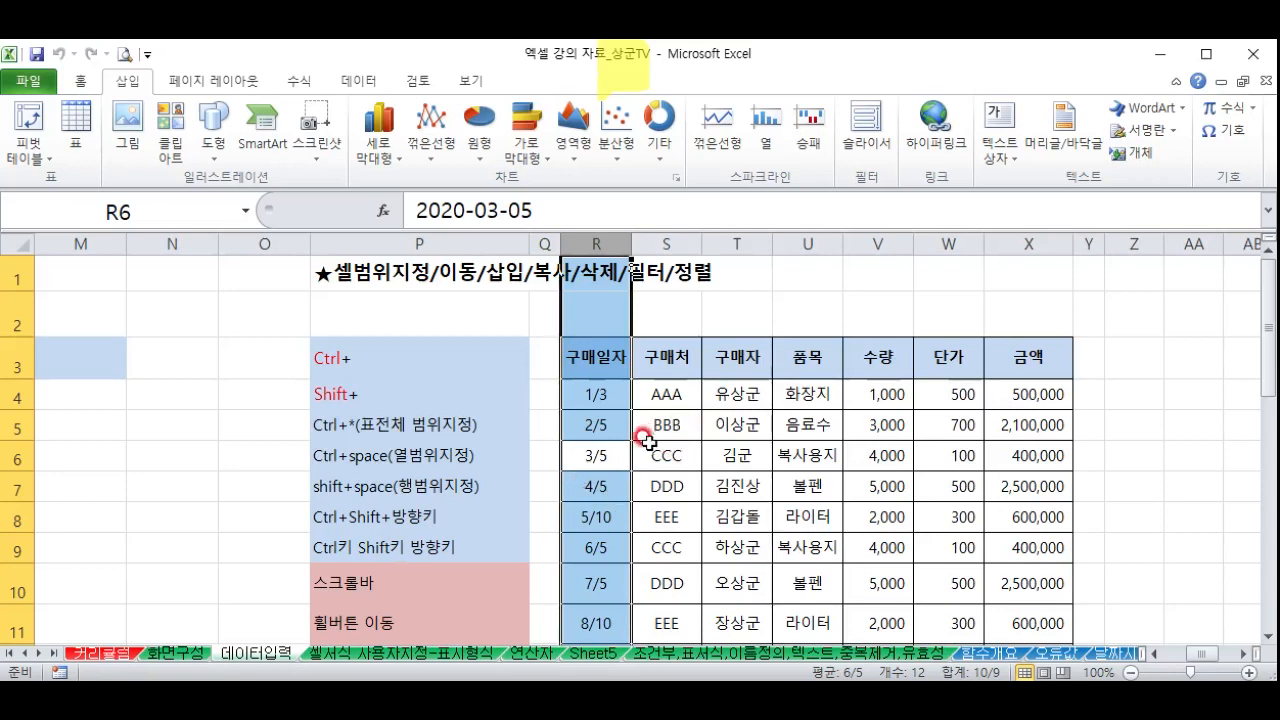
click(594, 489)
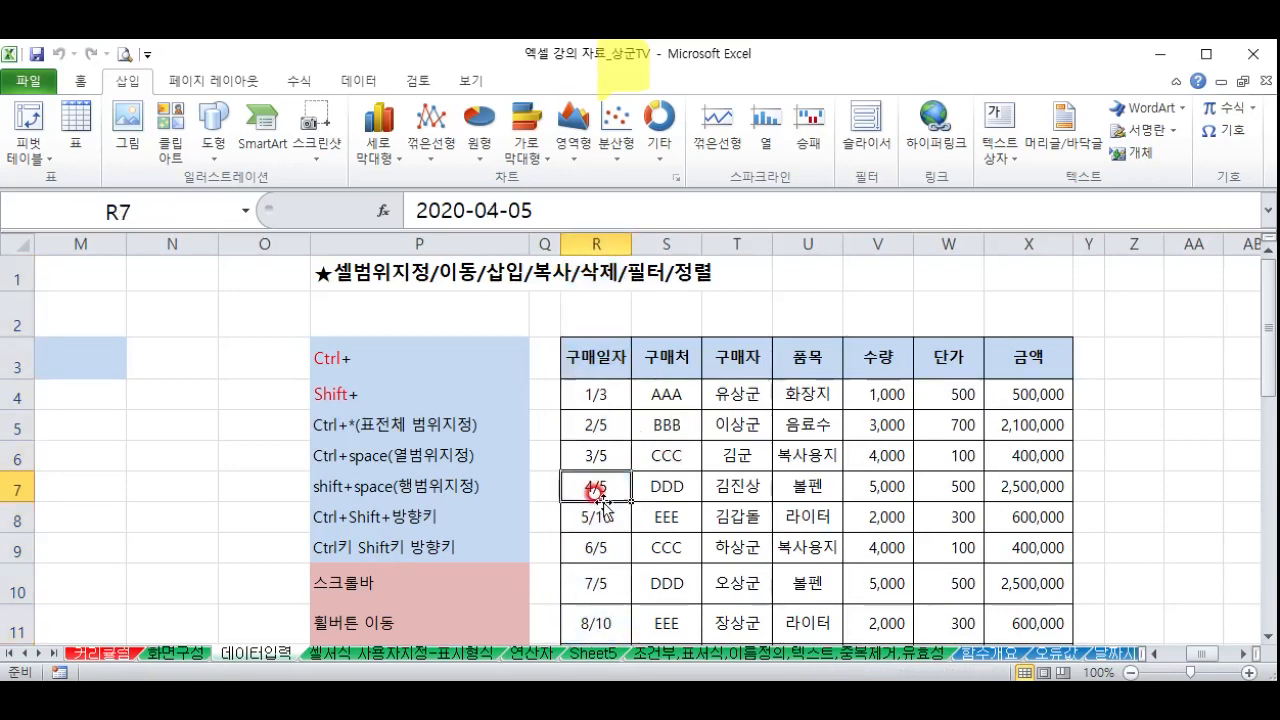
key(shift+space)
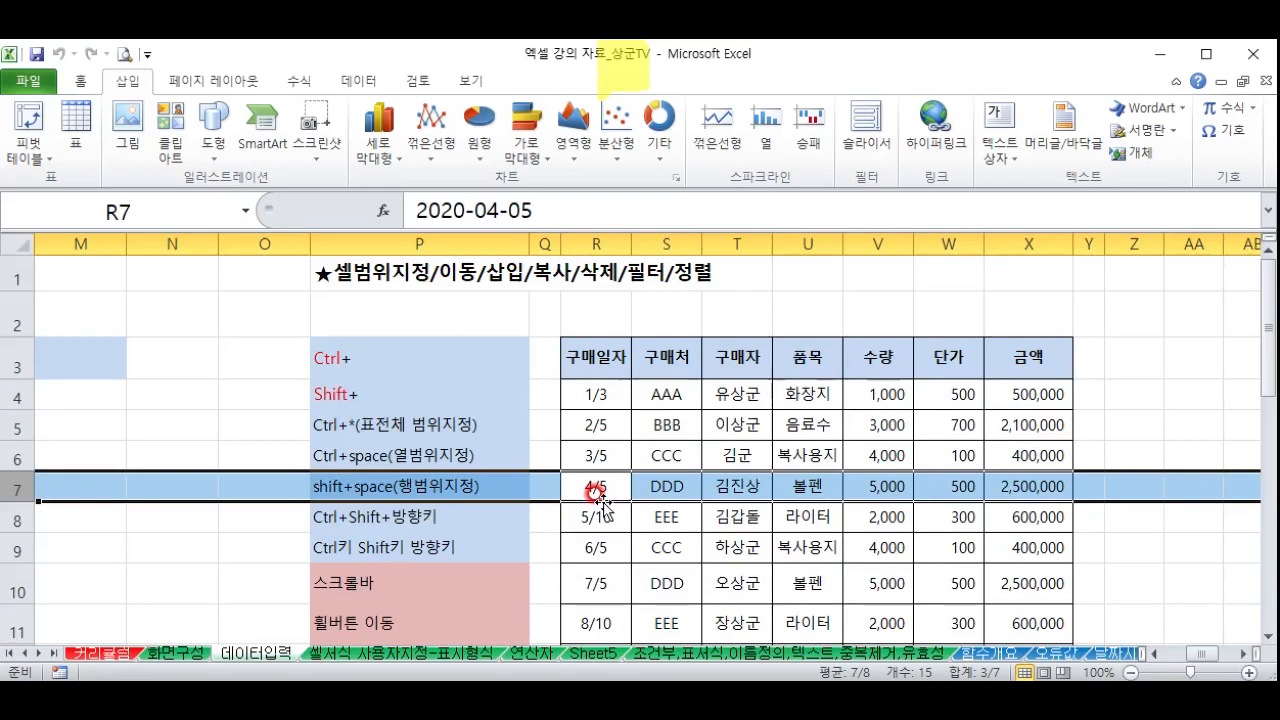
click(665, 545)
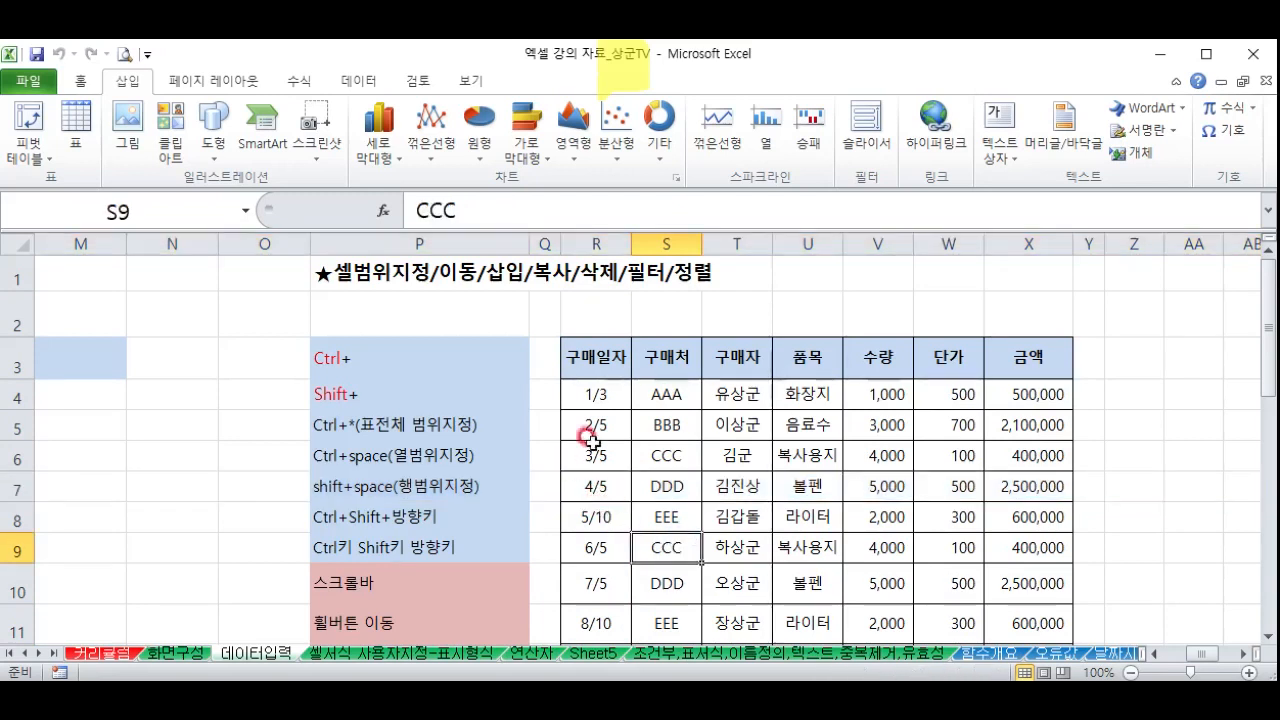
Extend the selection from header cell R3 to the table's last column and down to its last row
click(598, 356)
key(ctrl+shift+Right)
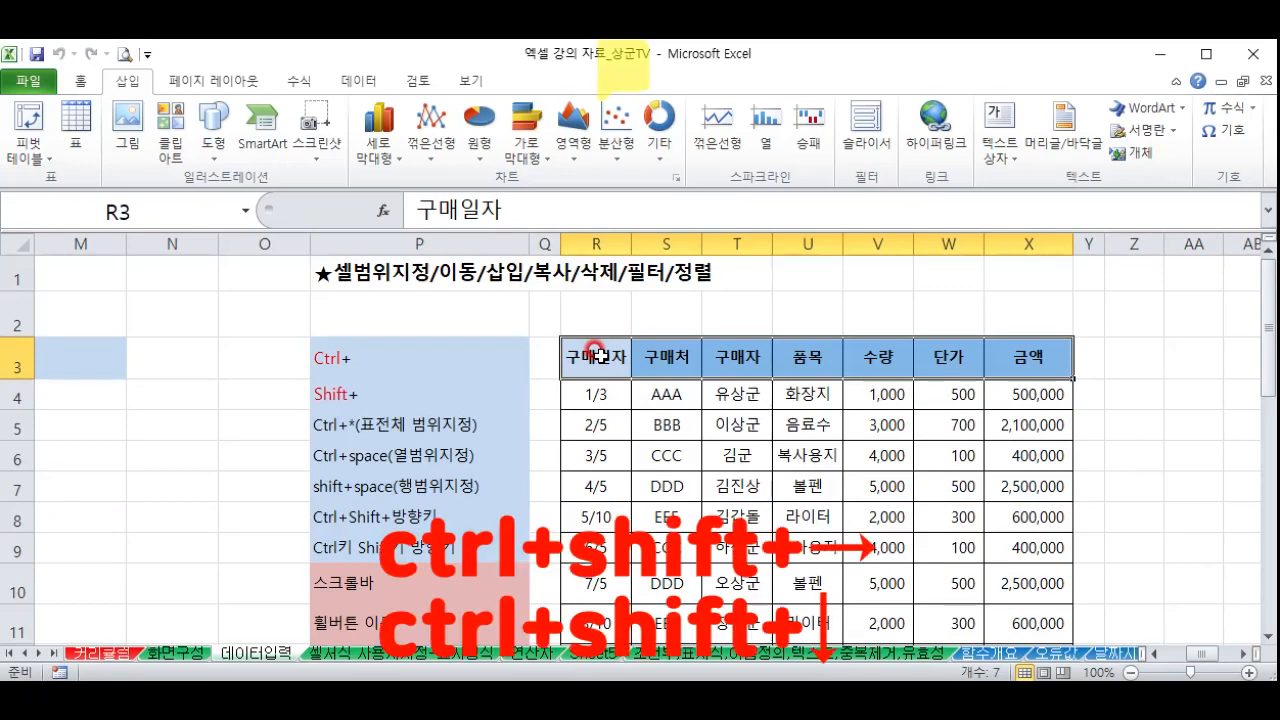
key(ctrl+shift+Down)
scroll(779, 313, up, 2)
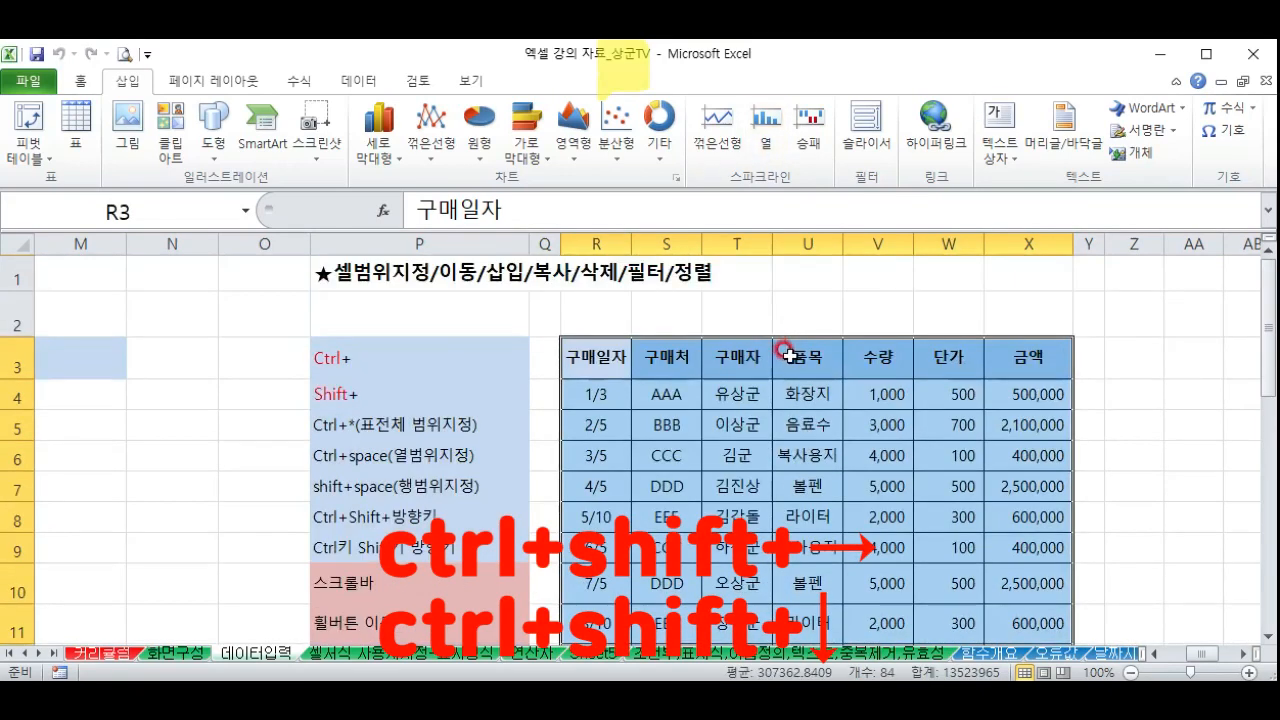
Look through the purchase table from its header row down to its last rows and back up
click(808, 432)
scroll(667, 467, down, 1)
scroll(667, 467, down, 1)
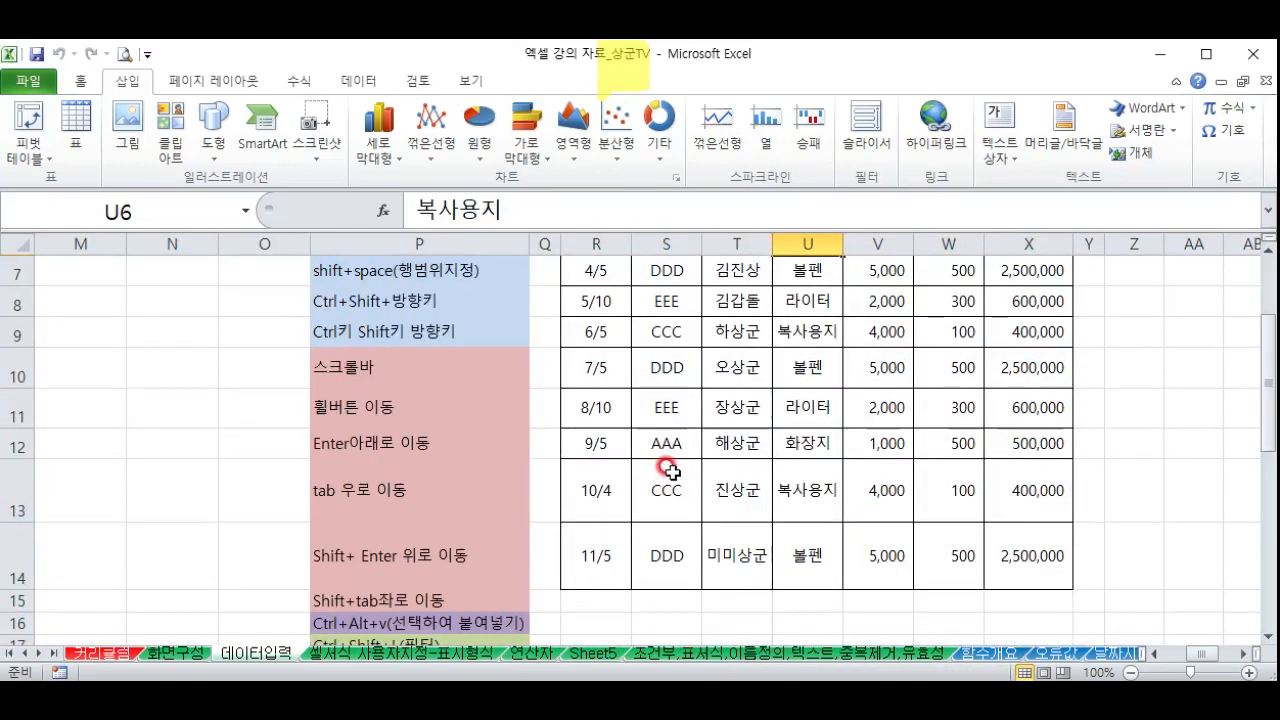
scroll(890, 440, up, 2)
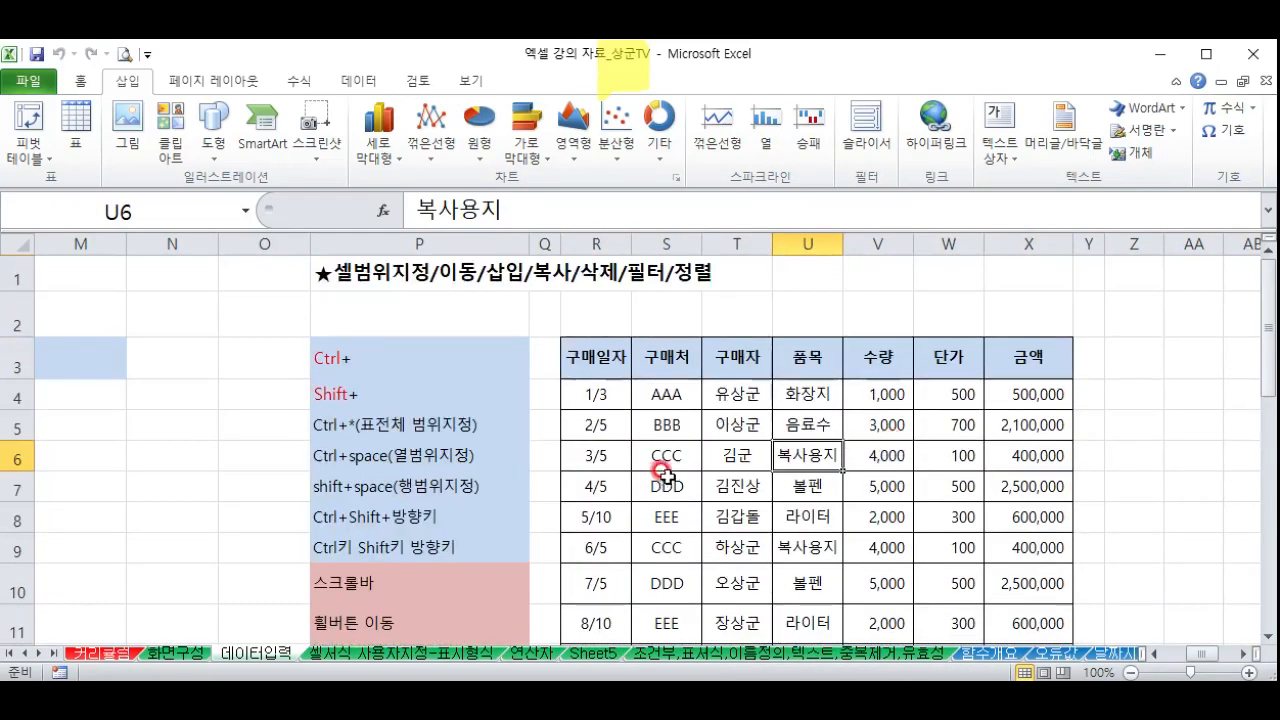
scroll(663, 466, down, 3)
scroll(667, 474, up, 2)
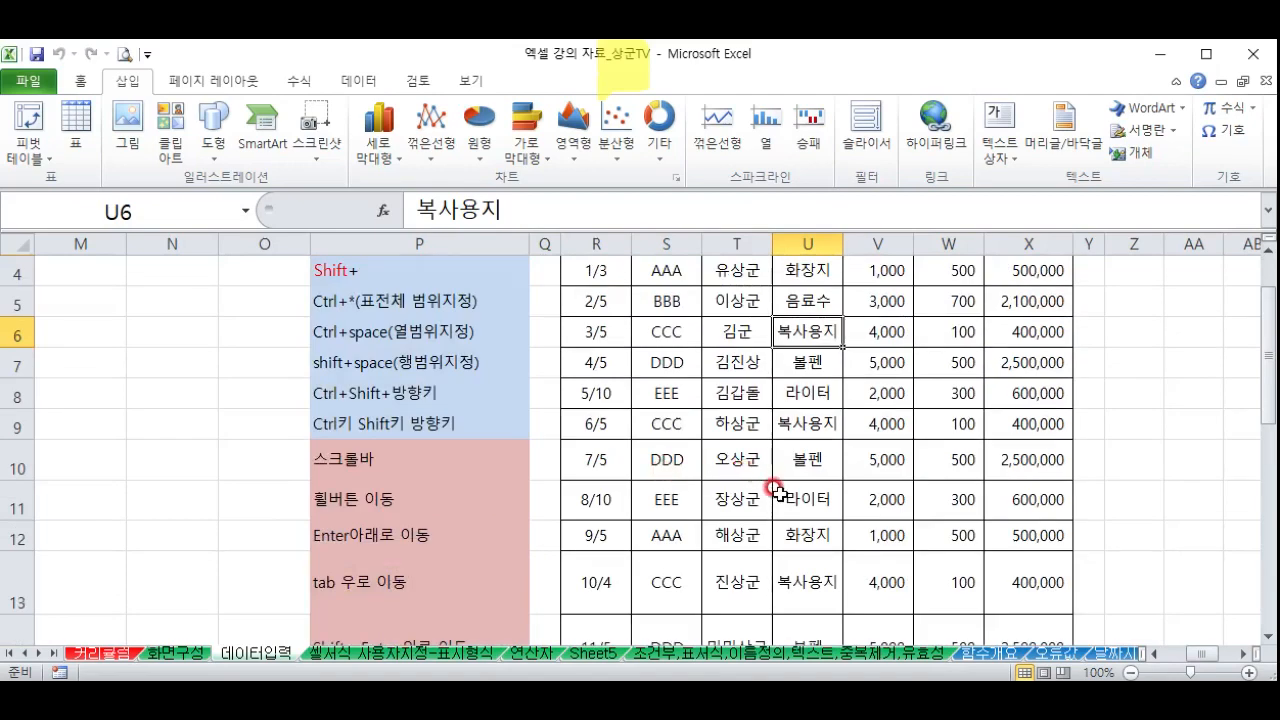
scroll(777, 491, up, 1)
scroll(777, 491, down, 2)
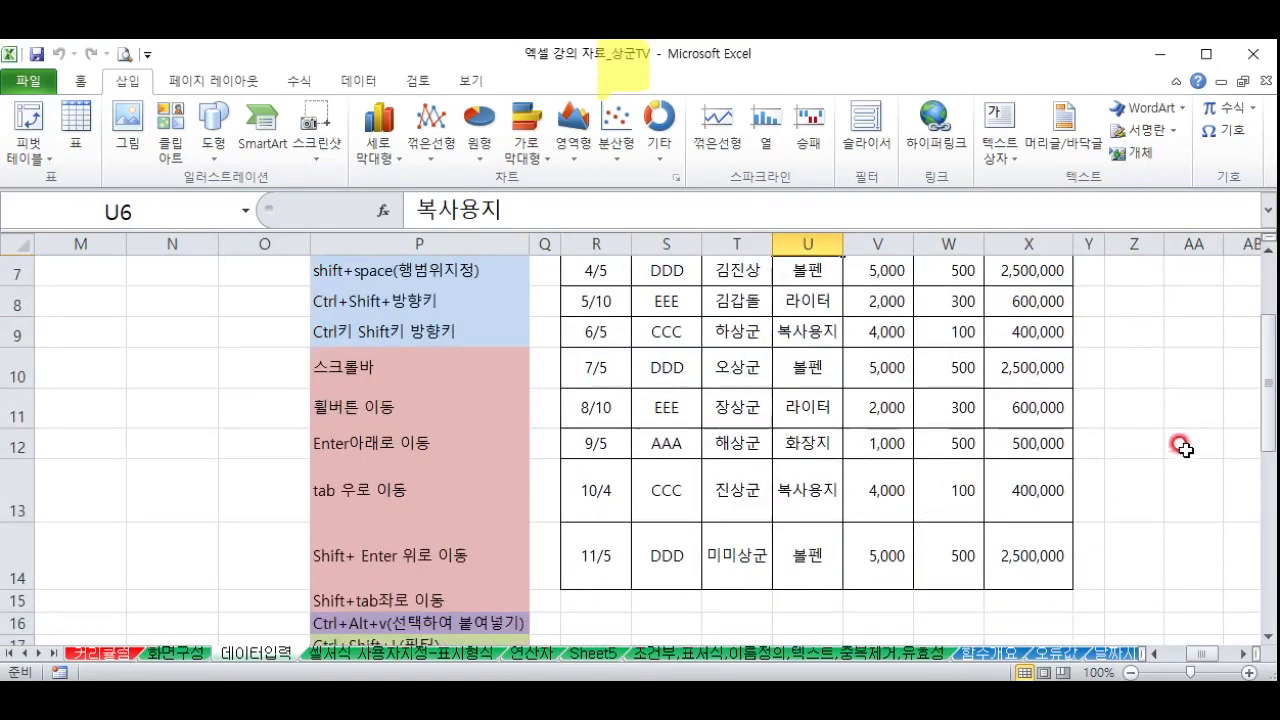
drag(1270, 387, 1262, 358)
Move the active cell one cell at a time from R4 down to R9 and across row 9 to V9
click(645, 432)
click(612, 310)
key(Down)
key(Down)
key(Down)
key(Down)
key(Down)
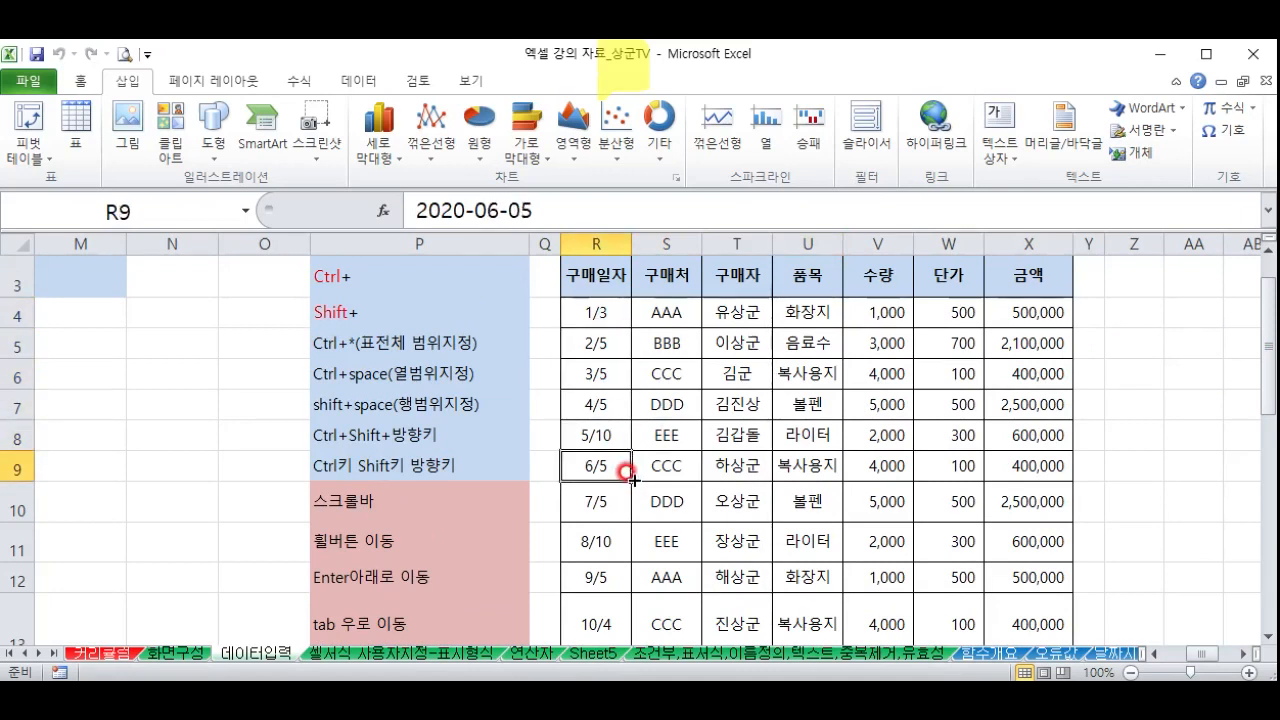
key(Right)
key(Right)
key(Right)
key(Right)
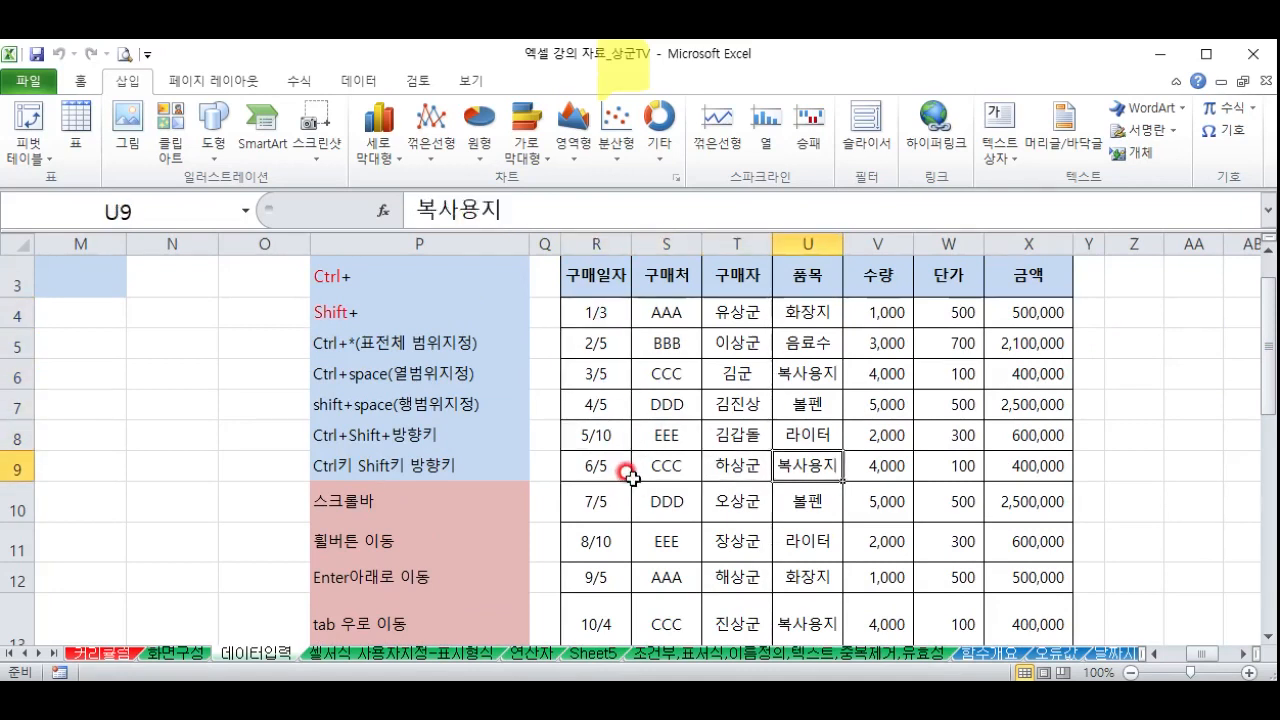
scroll(630, 476, down, 1)
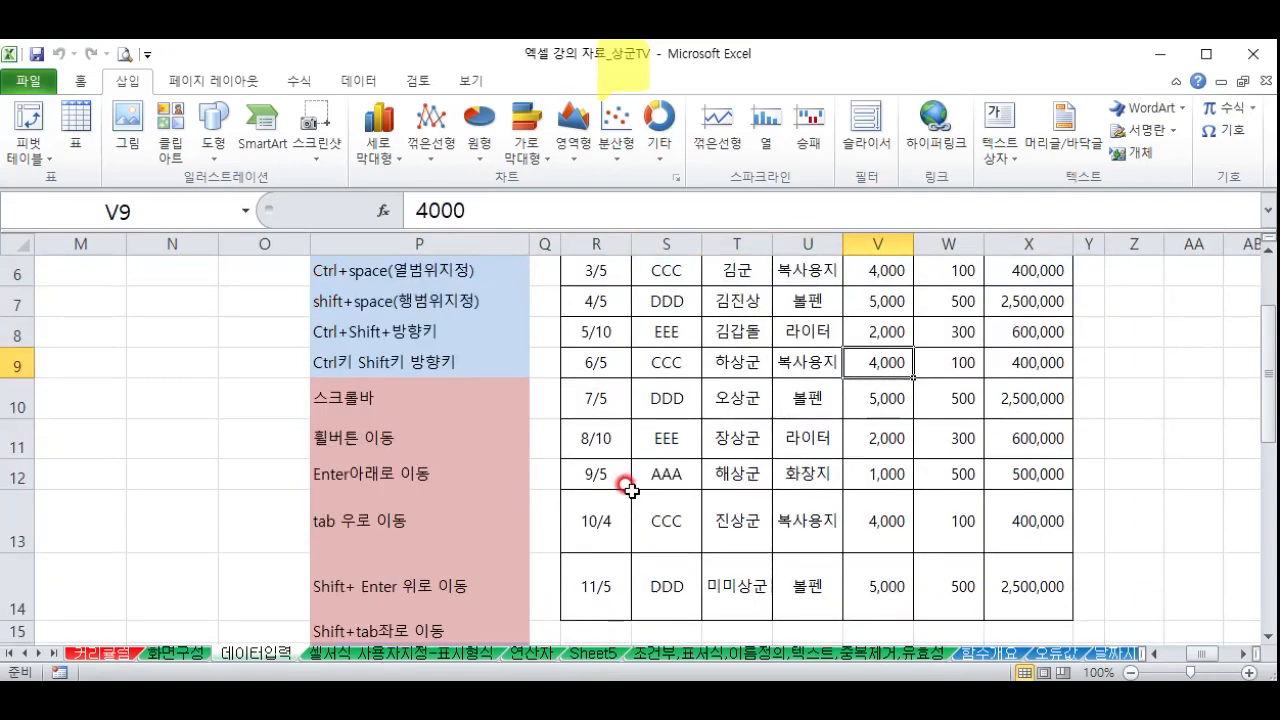
Move the active cell from S13 back two cells along the row to Q13, and select T13
click(655, 468)
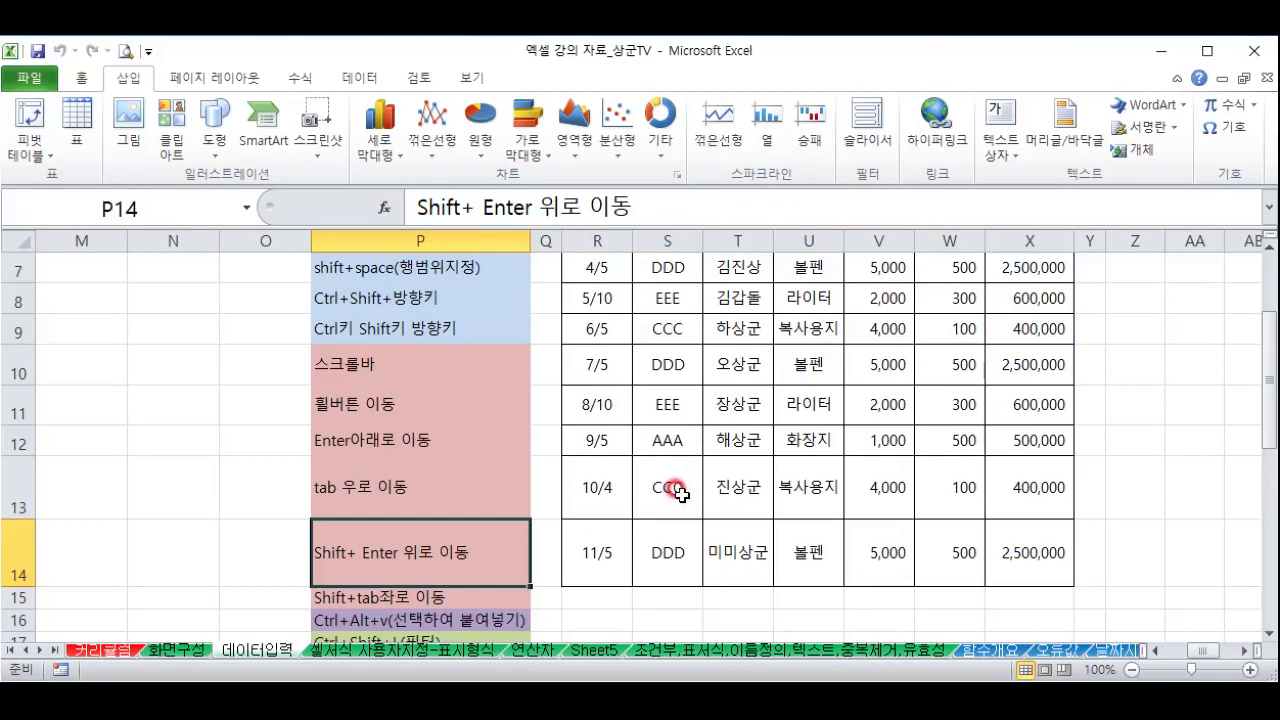
click(670, 490)
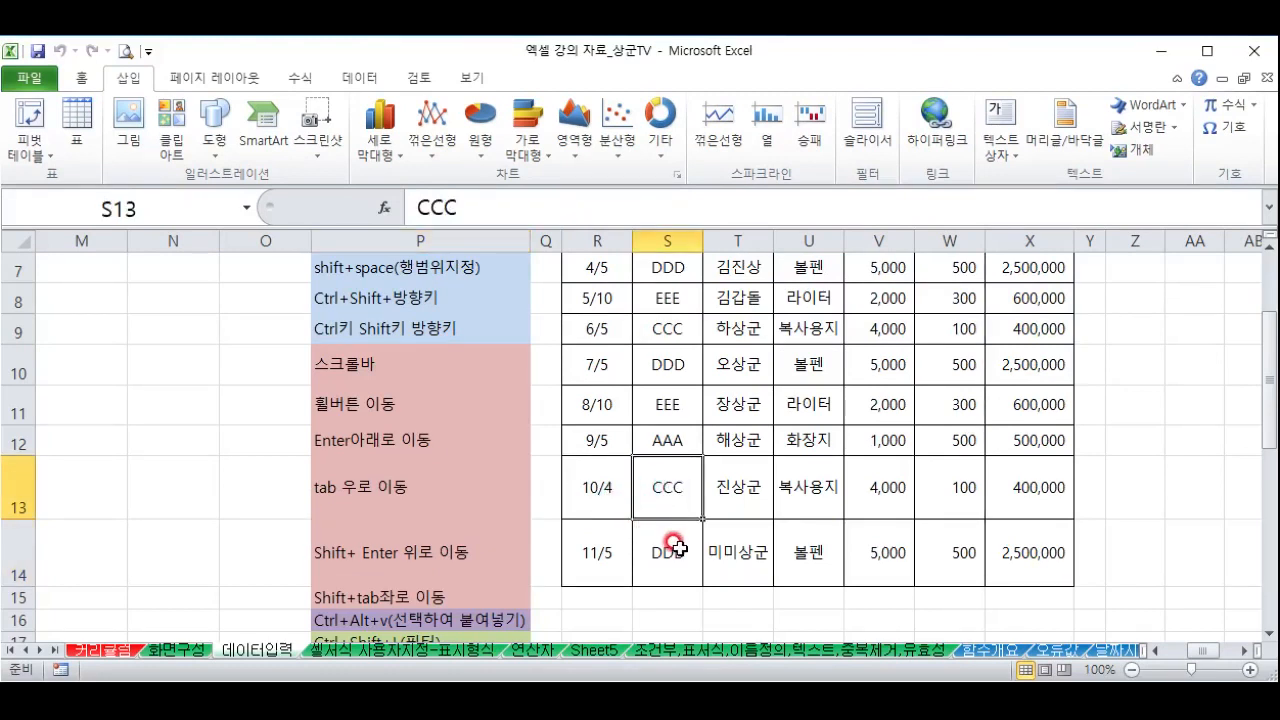
key(shift+Tab)
key(shift+Tab)
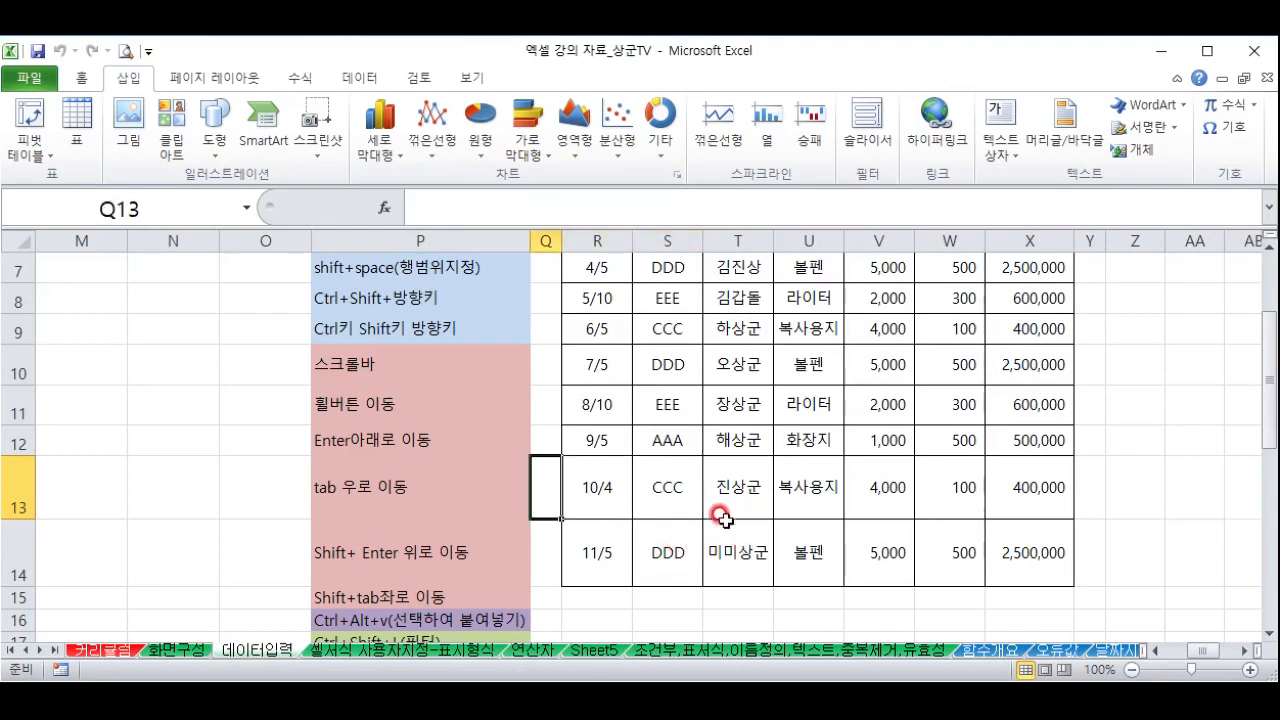
click(737, 487)
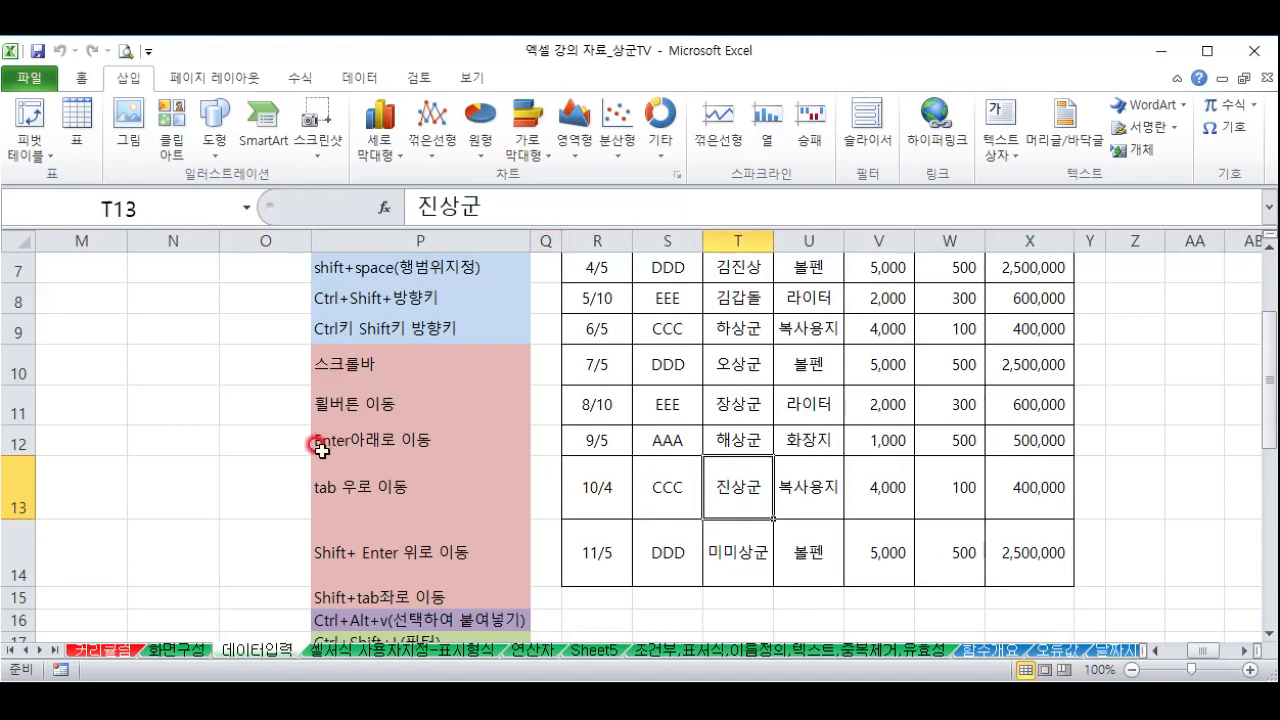
Select the ranges S9:S13, T11:V11, S13:U13 and P12:P14 one after another, ending on cell U11
drag(645, 330, 657, 459)
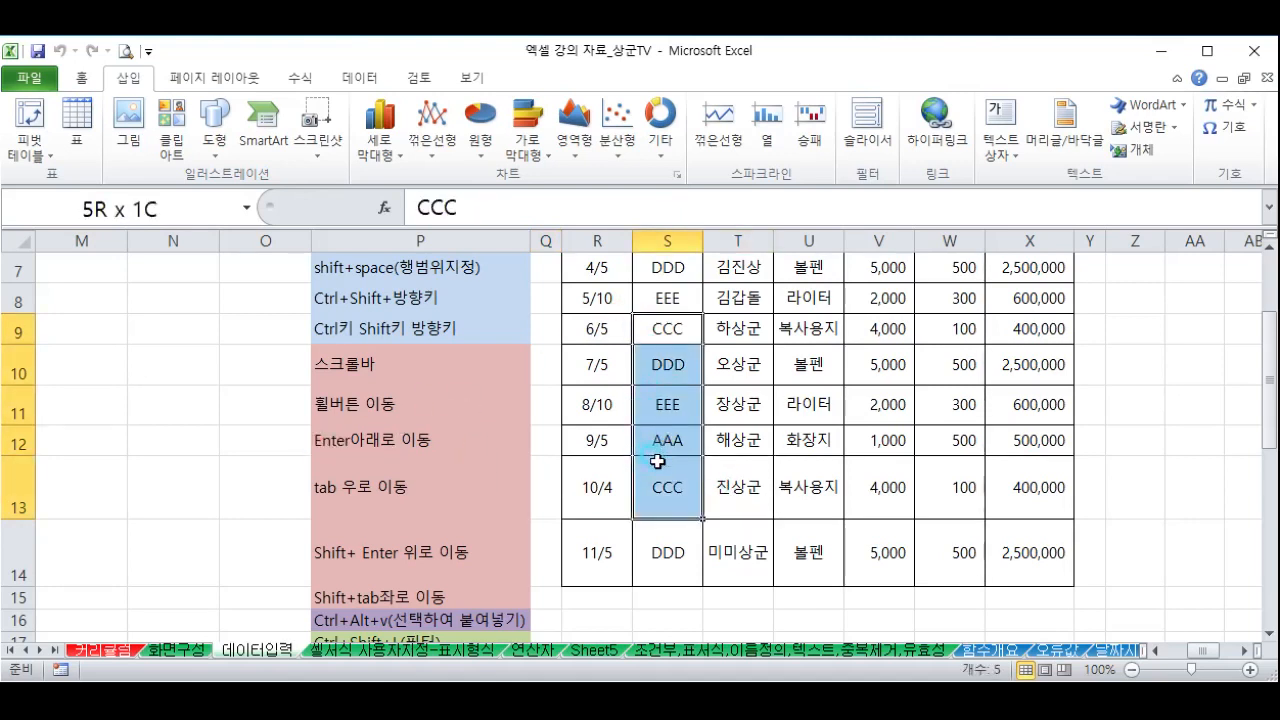
drag(713, 403, 878, 406)
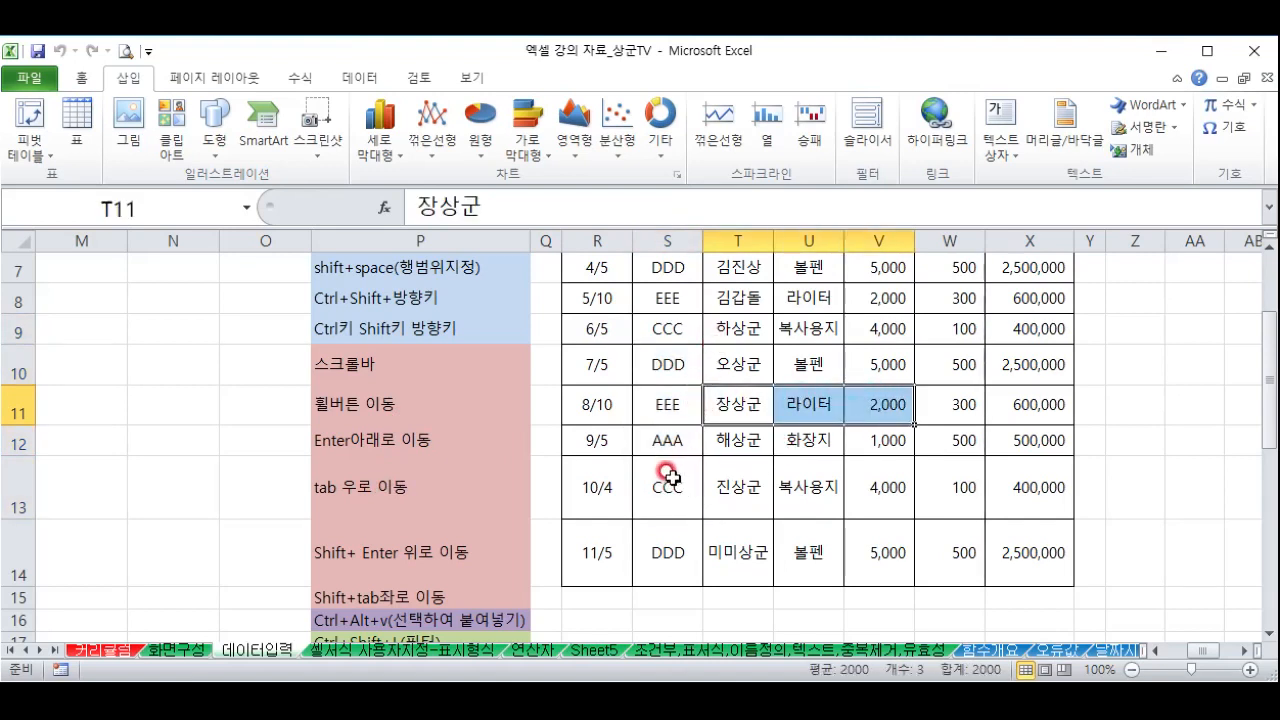
drag(776, 483, 641, 462)
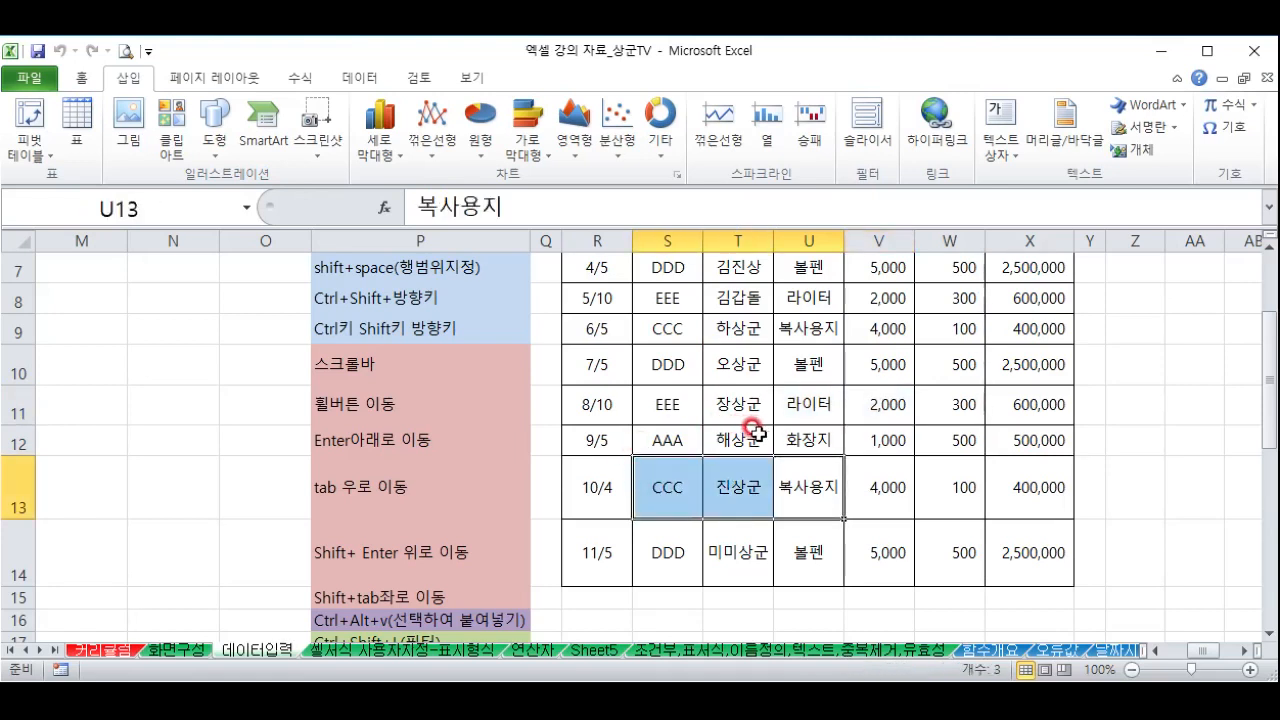
drag(436, 444, 470, 555)
click(800, 407)
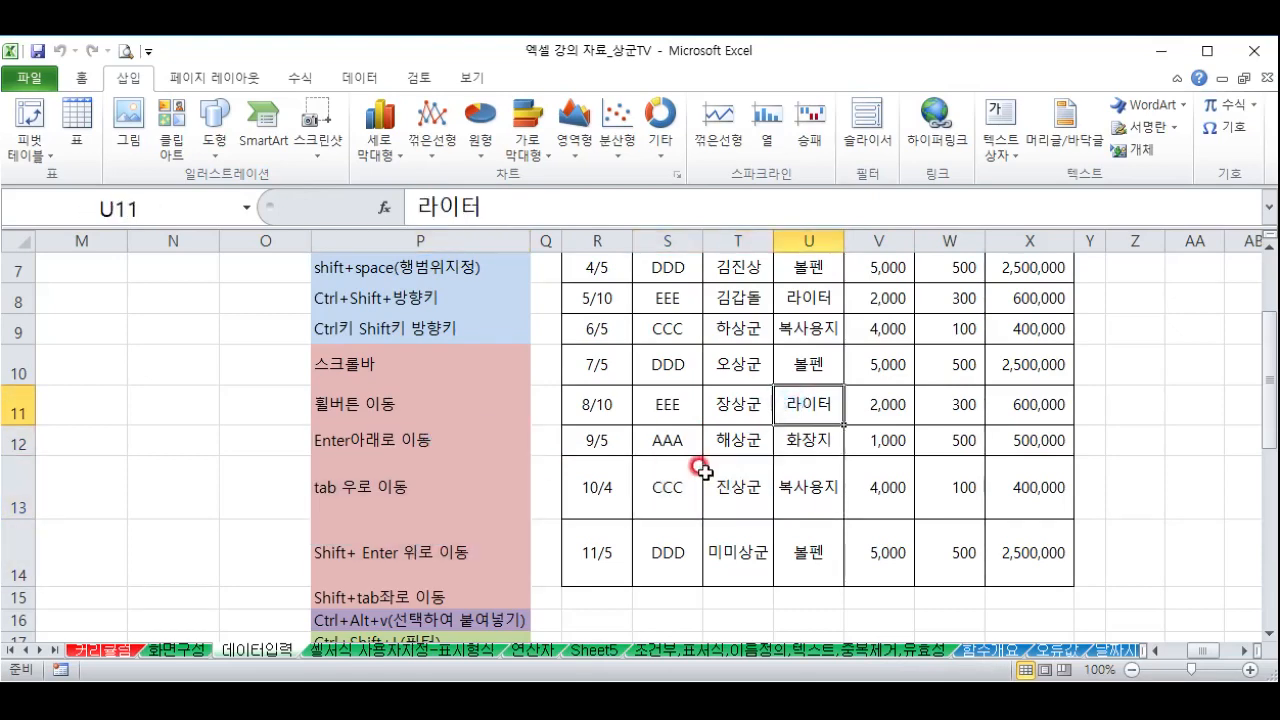
Clear the contents of T8:U8 and V10:W10 in the purchase table
scroll(694, 463, up, 2)
scroll(700, 468, down, 1)
drag(737, 390, 806, 392)
key(Delete)
drag(878, 456, 945, 456)
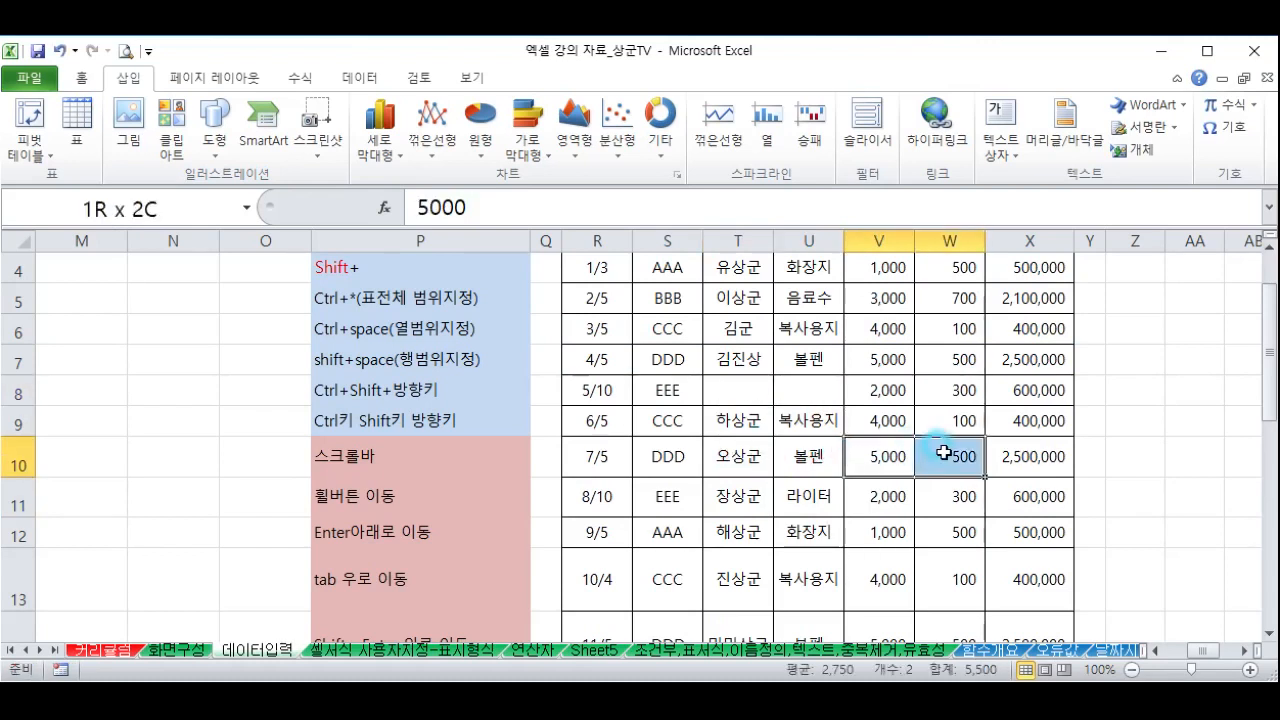
key(Delete)
click(808, 532)
scroll(680, 425, up, 1)
Select the purchase table with its cleared cells from header R3 to the last cell X14
click(610, 360)
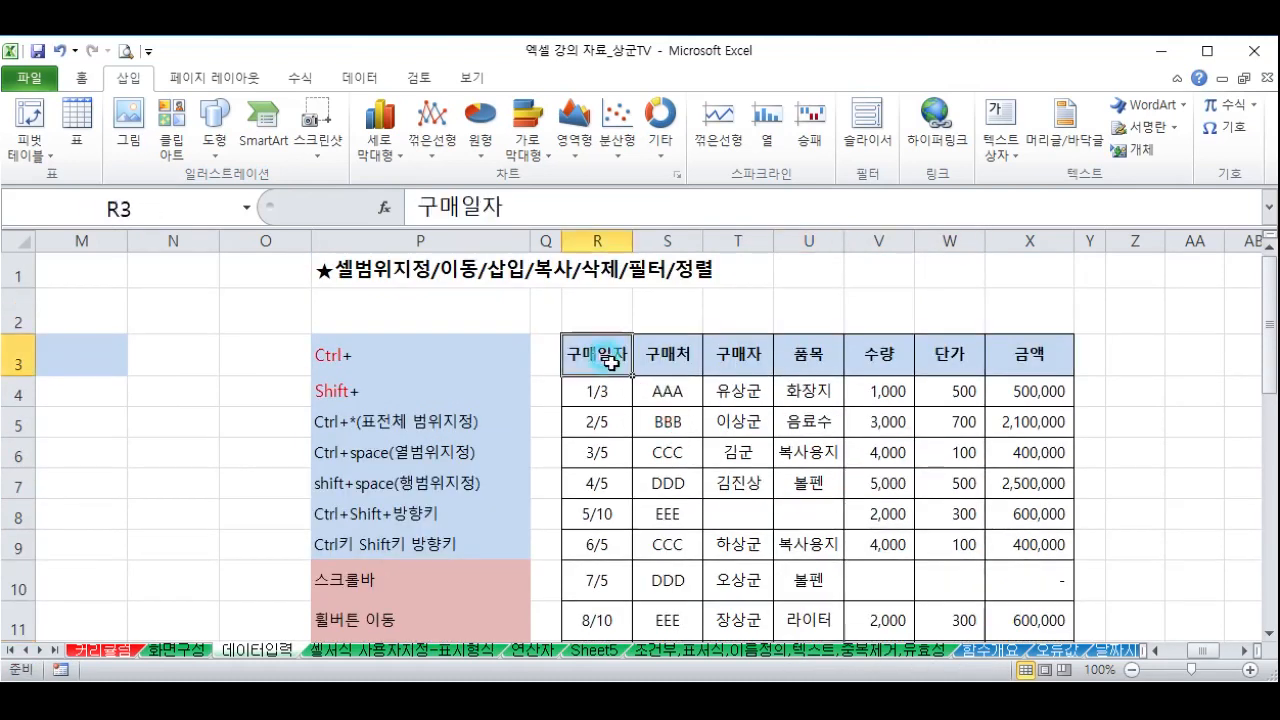
key(ctrl+shift+Right)
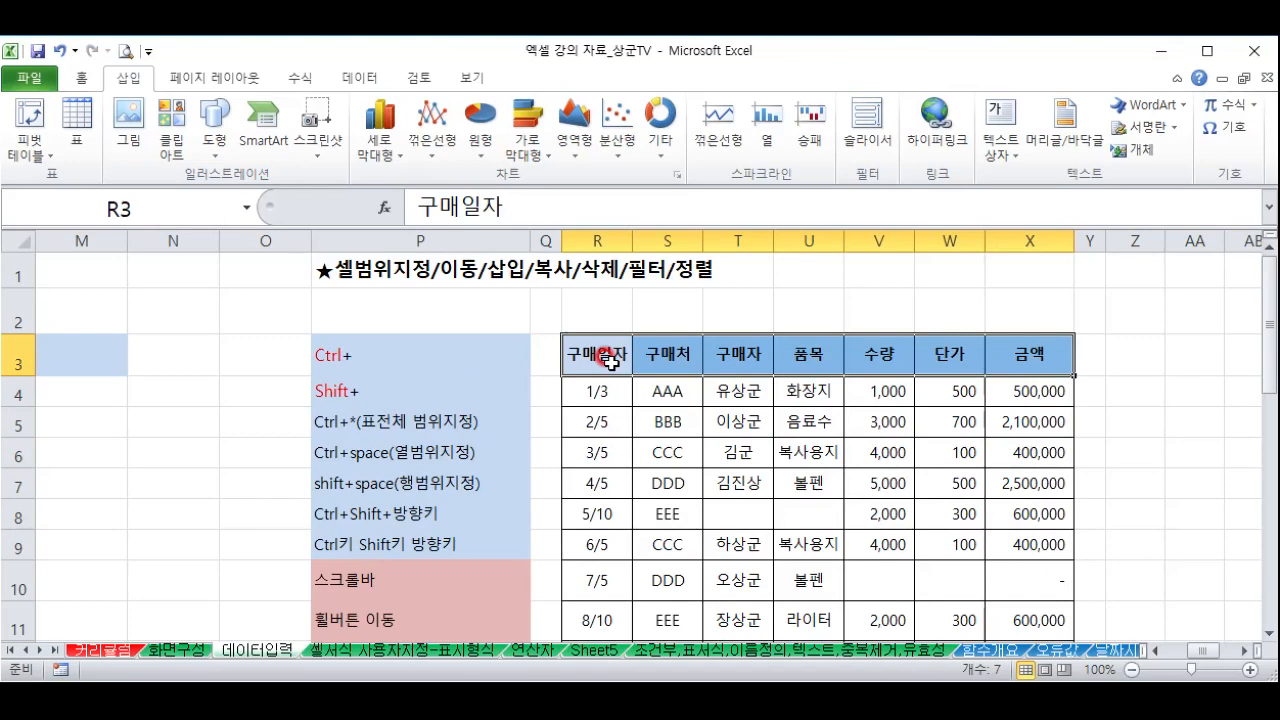
key(ctrl+shift+Down)
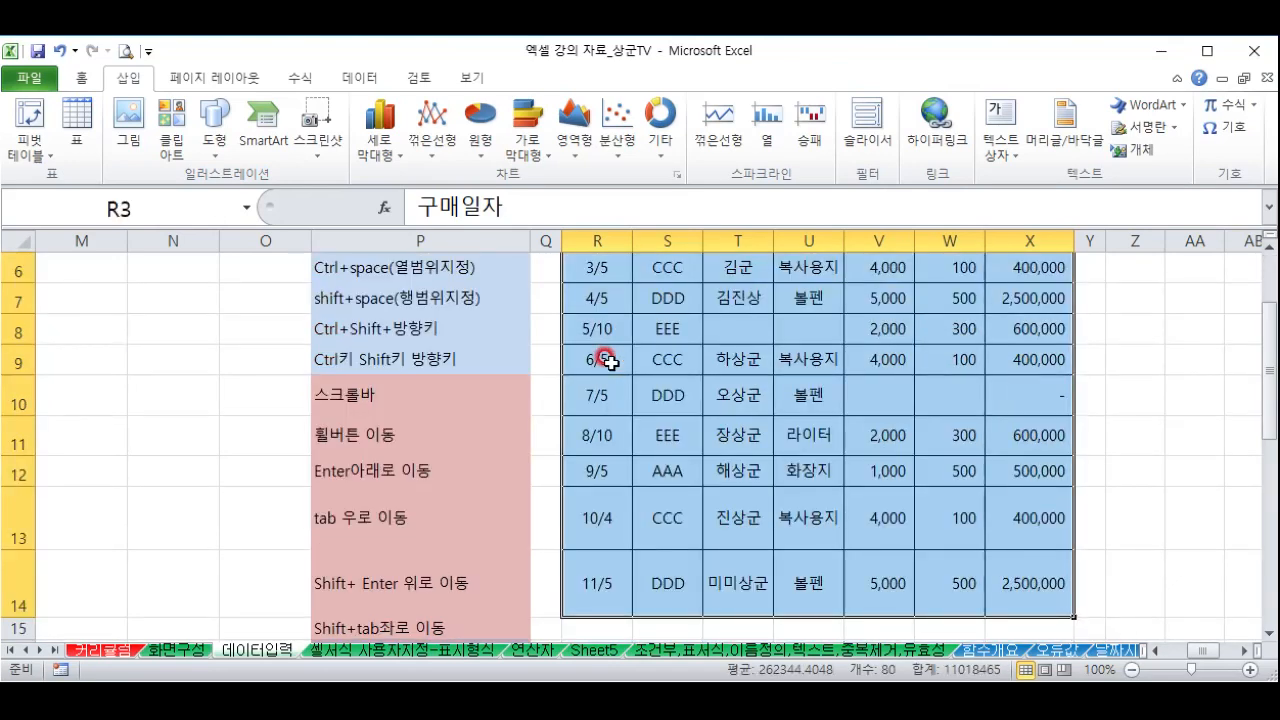
scroll(610, 362, up, 2)
scroll(726, 486, down, 3)
scroll(735, 488, up, 2)
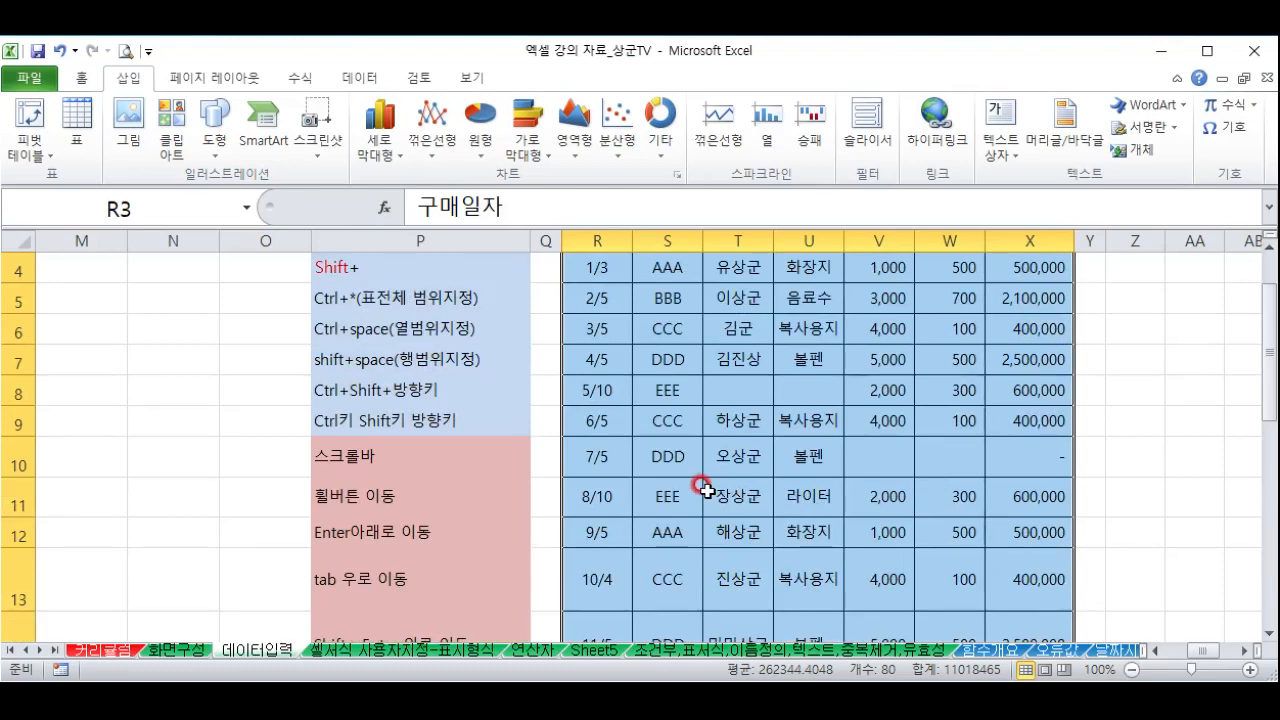
scroll(705, 490, up, 1)
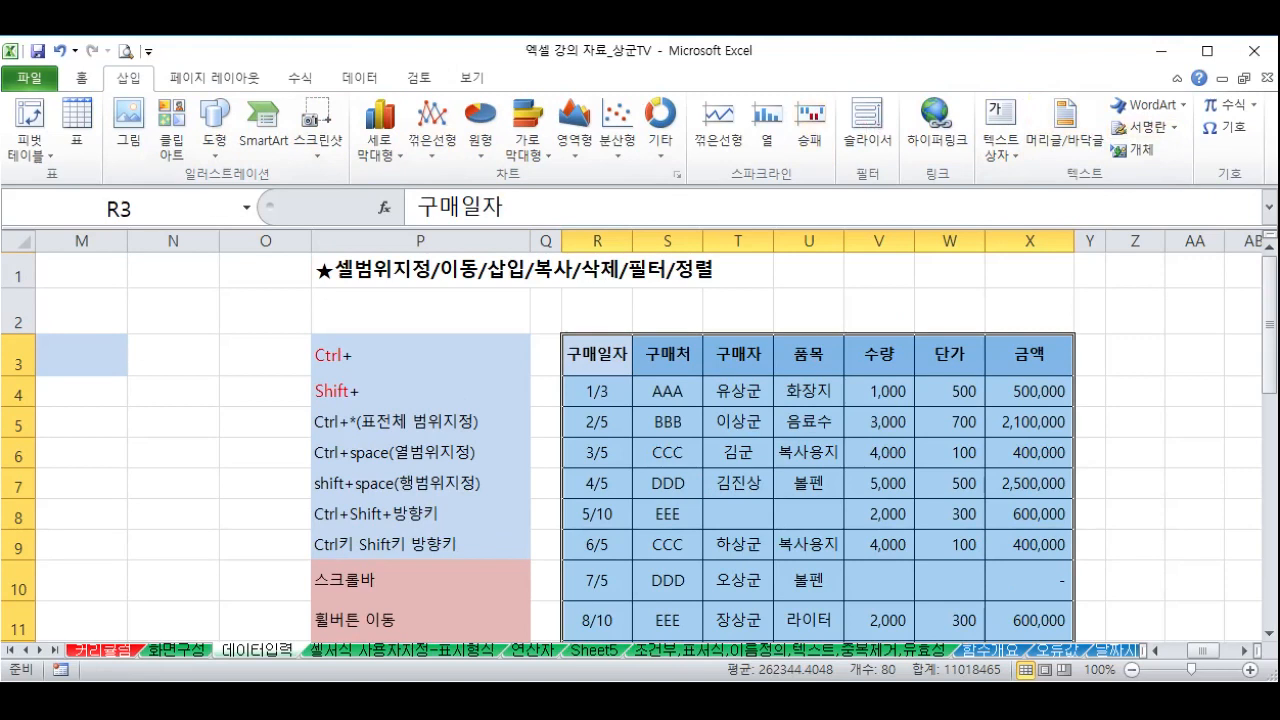
Select only the blank cells (빈 셀) within the selected table using Go To Special (이동 옵션)
click(72, 77)
click(1186, 156)
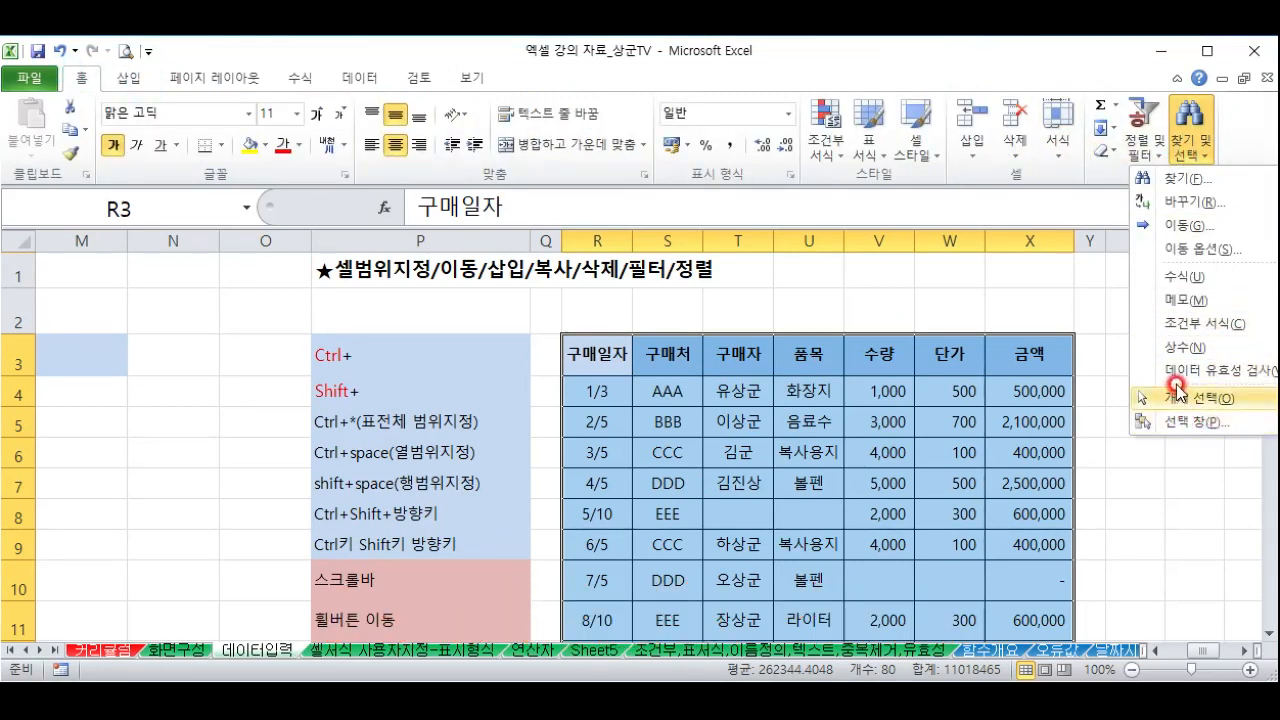
click(1195, 249)
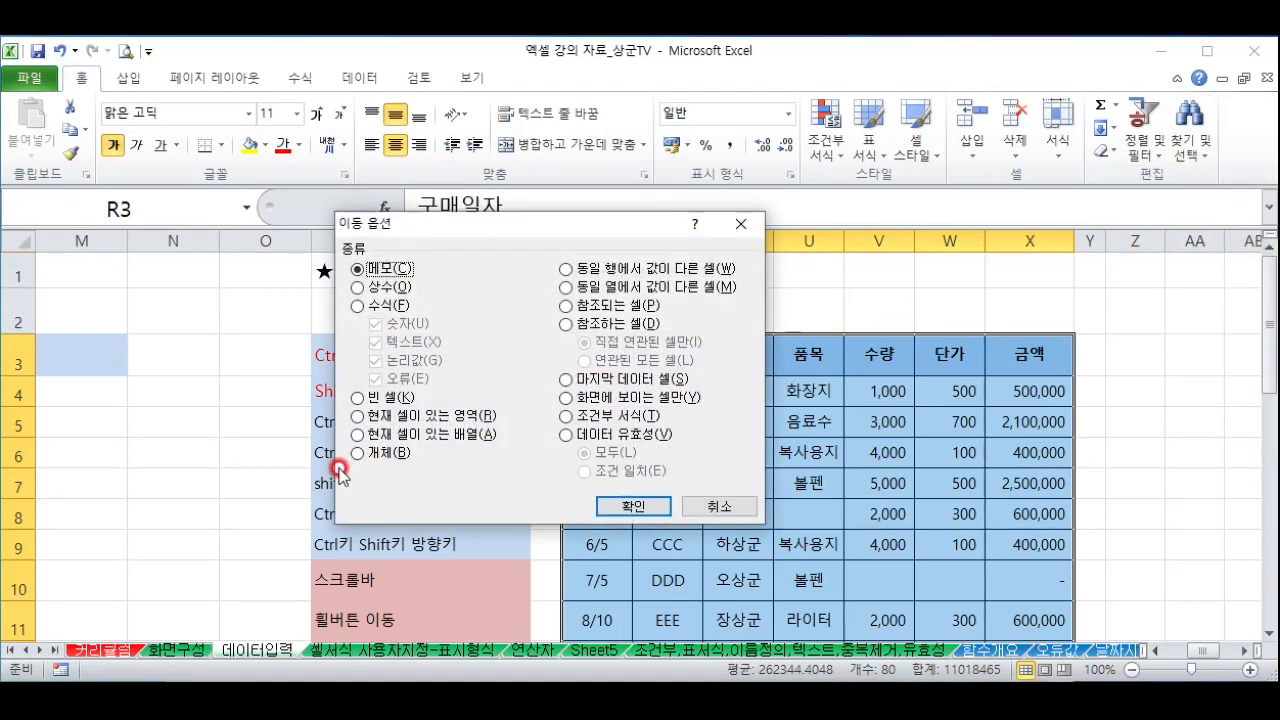
click(386, 399)
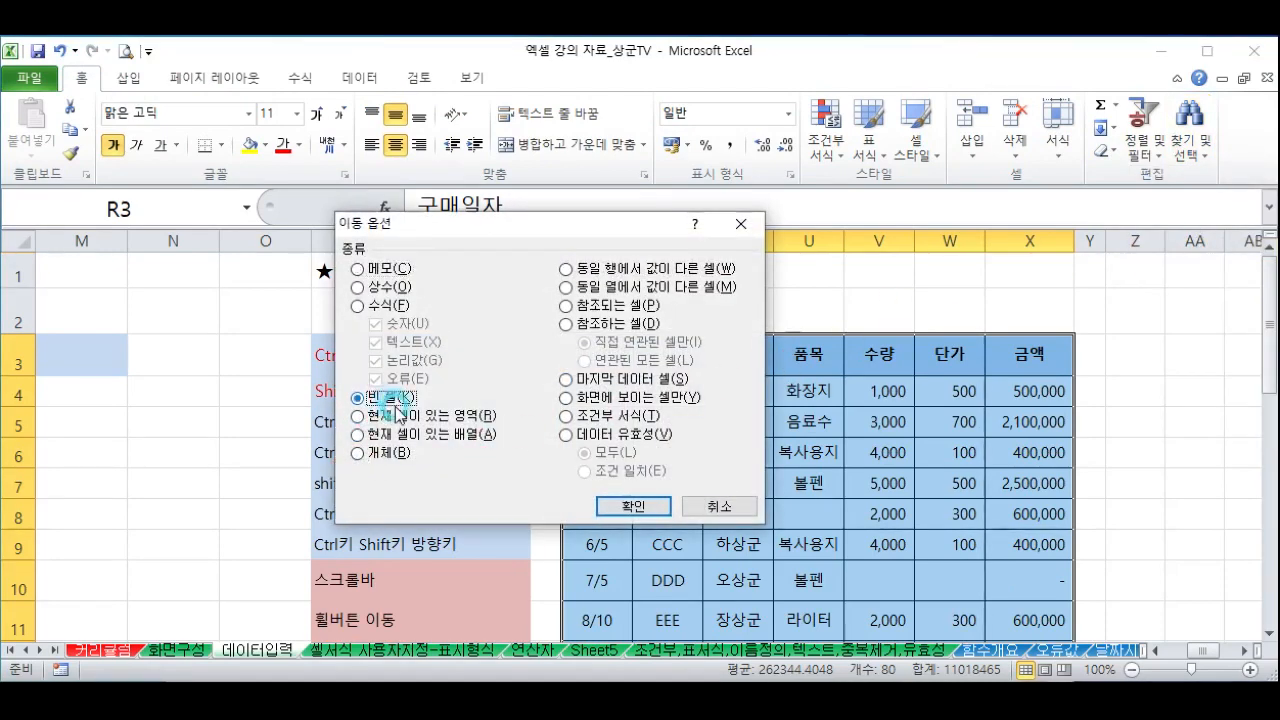
click(607, 507)
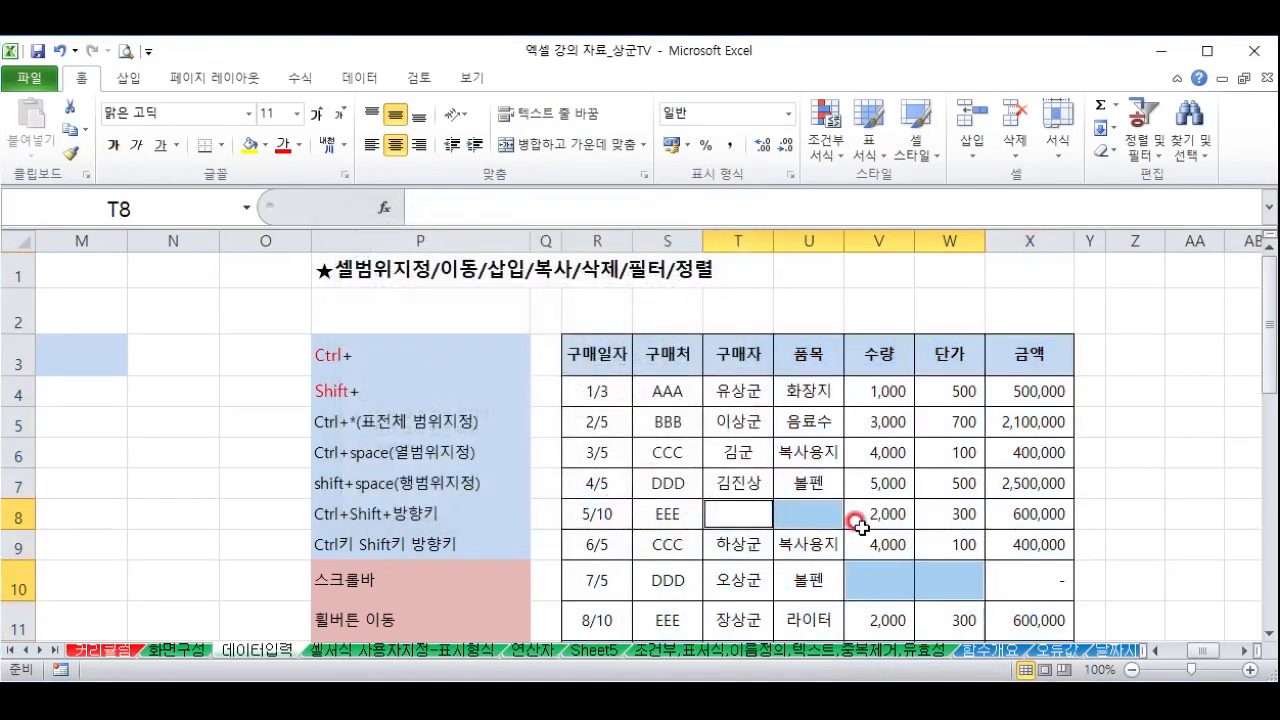
scroll(880, 545, down, 1)
click(849, 455)
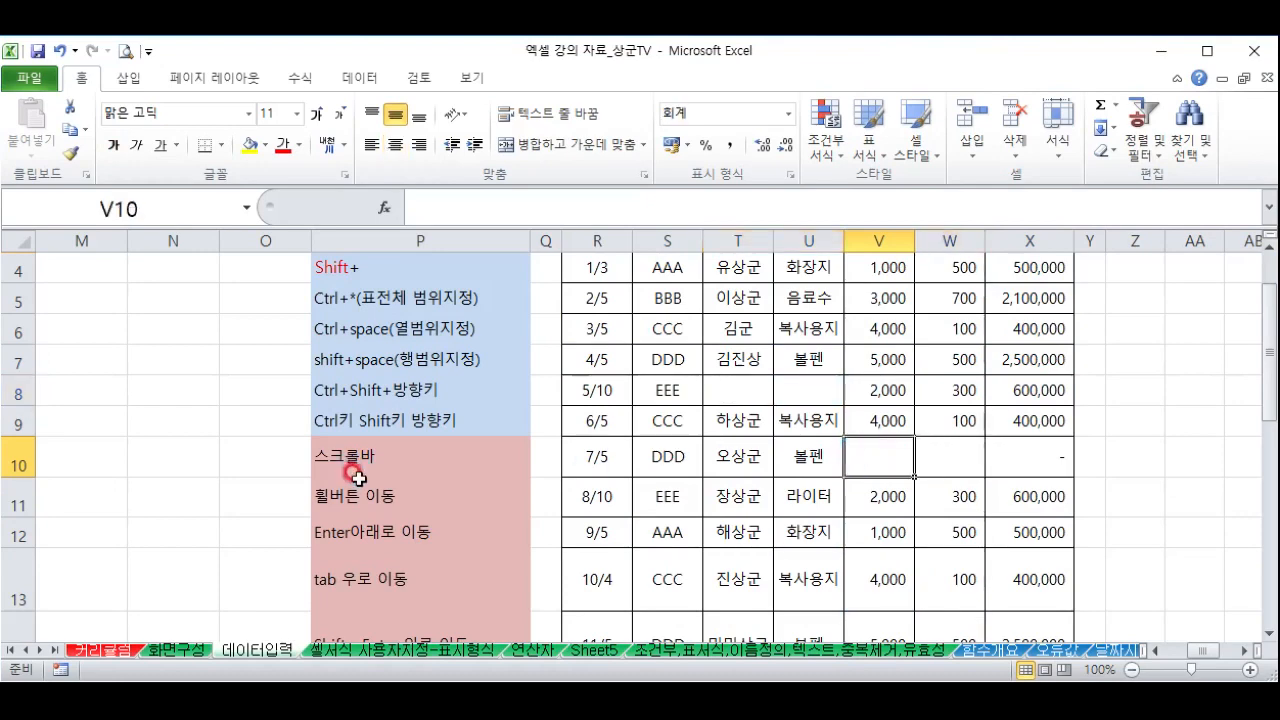
scroll(421, 467, down, 1)
scroll(700, 447, down, 1)
scroll(657, 443, up, 3)
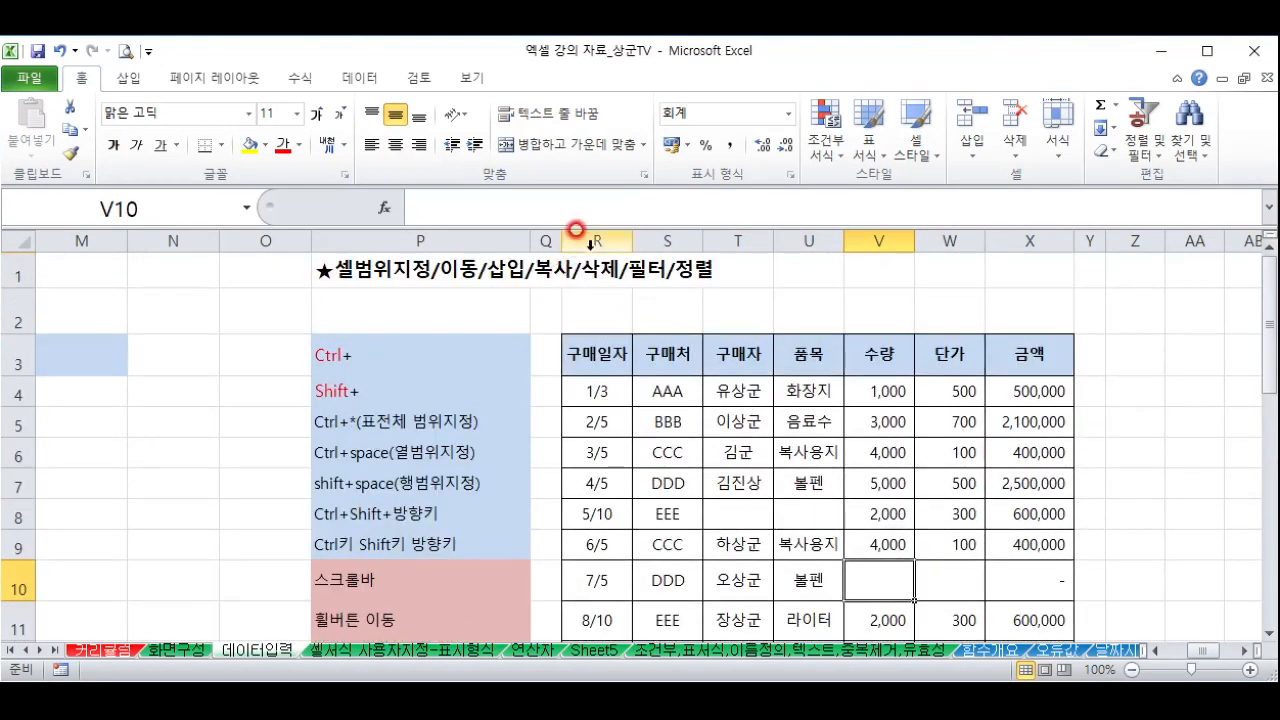
Copy the purchase table R3:X14 and paste it starting at cell Z3, ending copy mode
drag(597, 238, 991, 228)
drag(612, 345, 1032, 595)
key(ctrl+c)
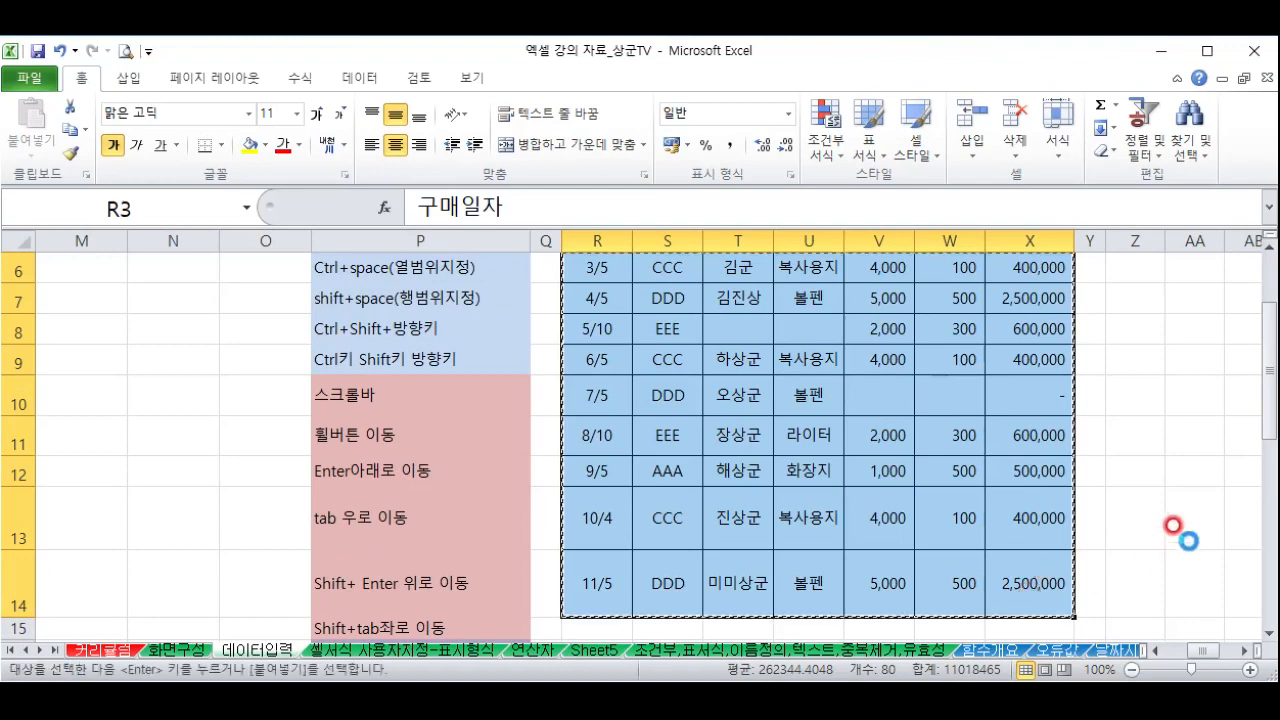
scroll(1180, 530, up, 2)
click(1140, 352)
key(ctrl+v)
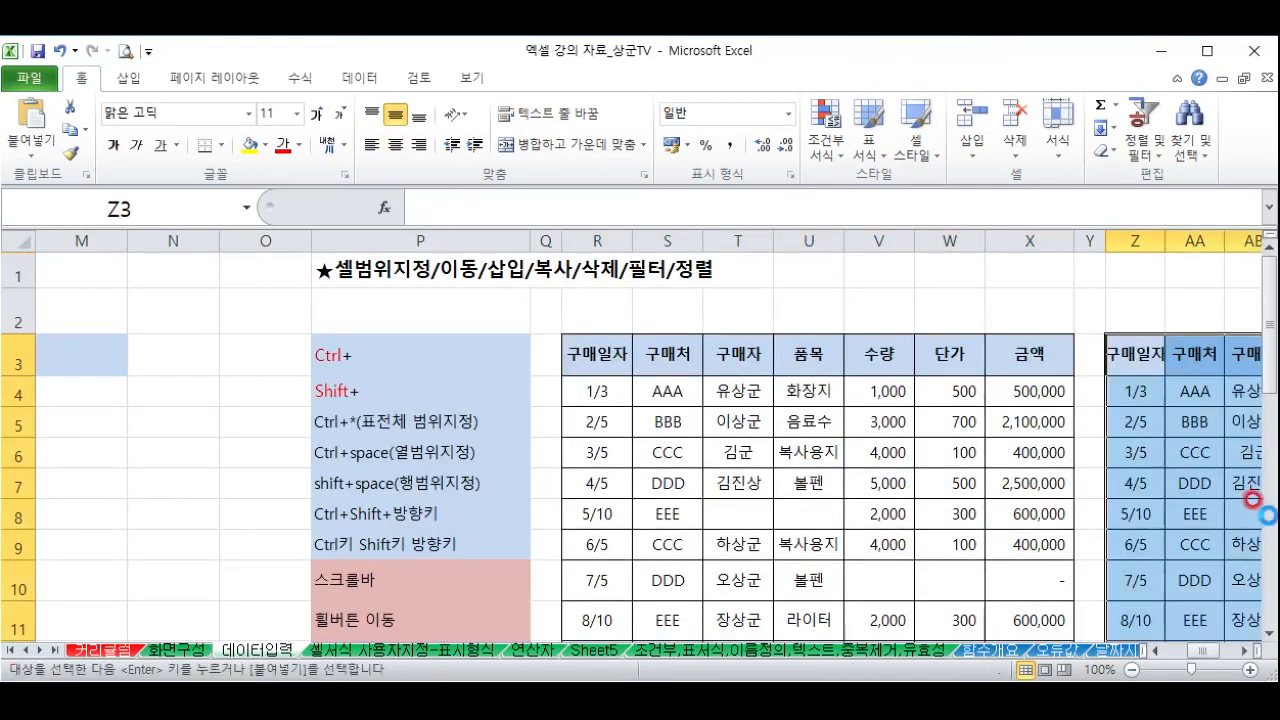
click(1182, 490)
drag(1182, 490, 1095, 485)
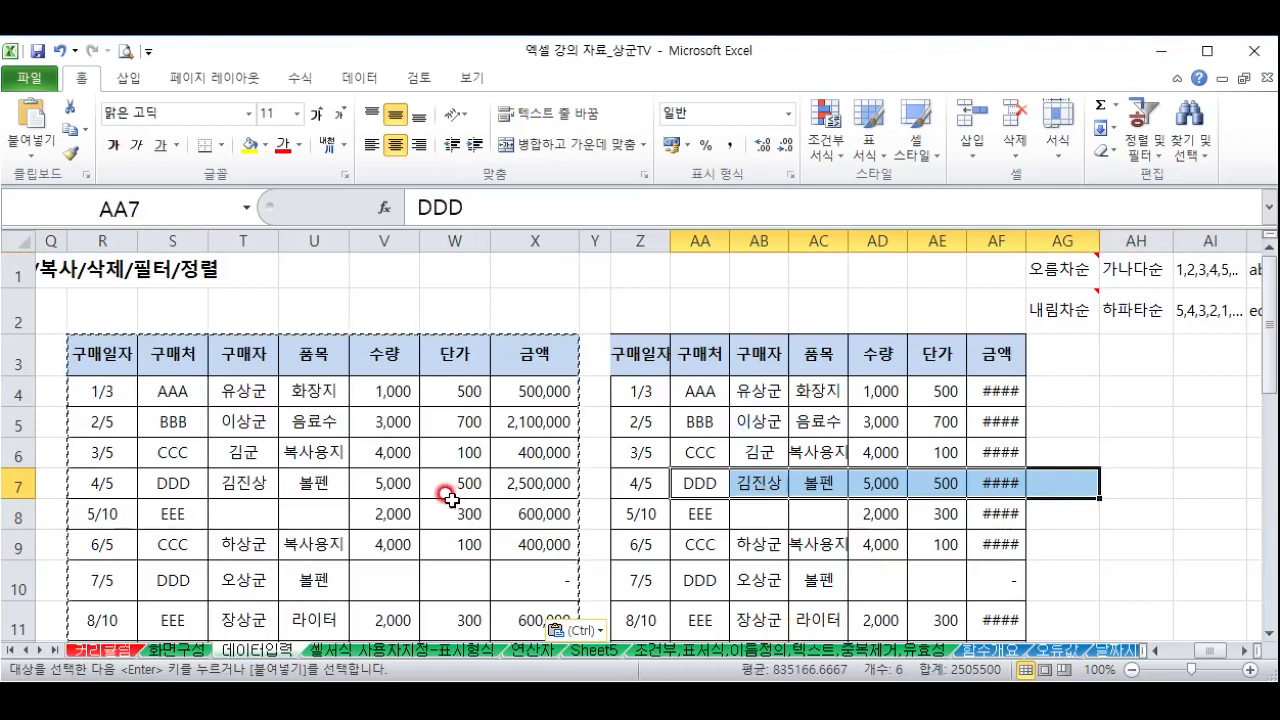
key(Escape)
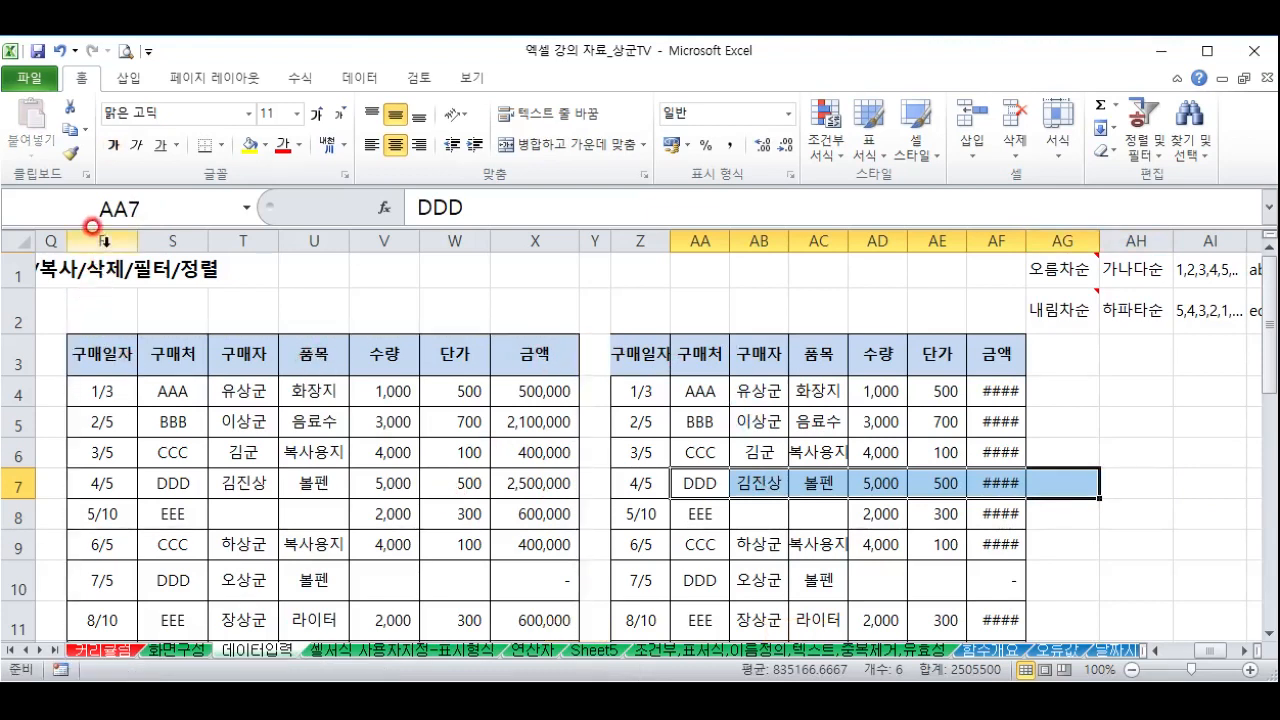
Clear all contents and formatting from columns Z:AF
drag(645, 241, 997, 228)
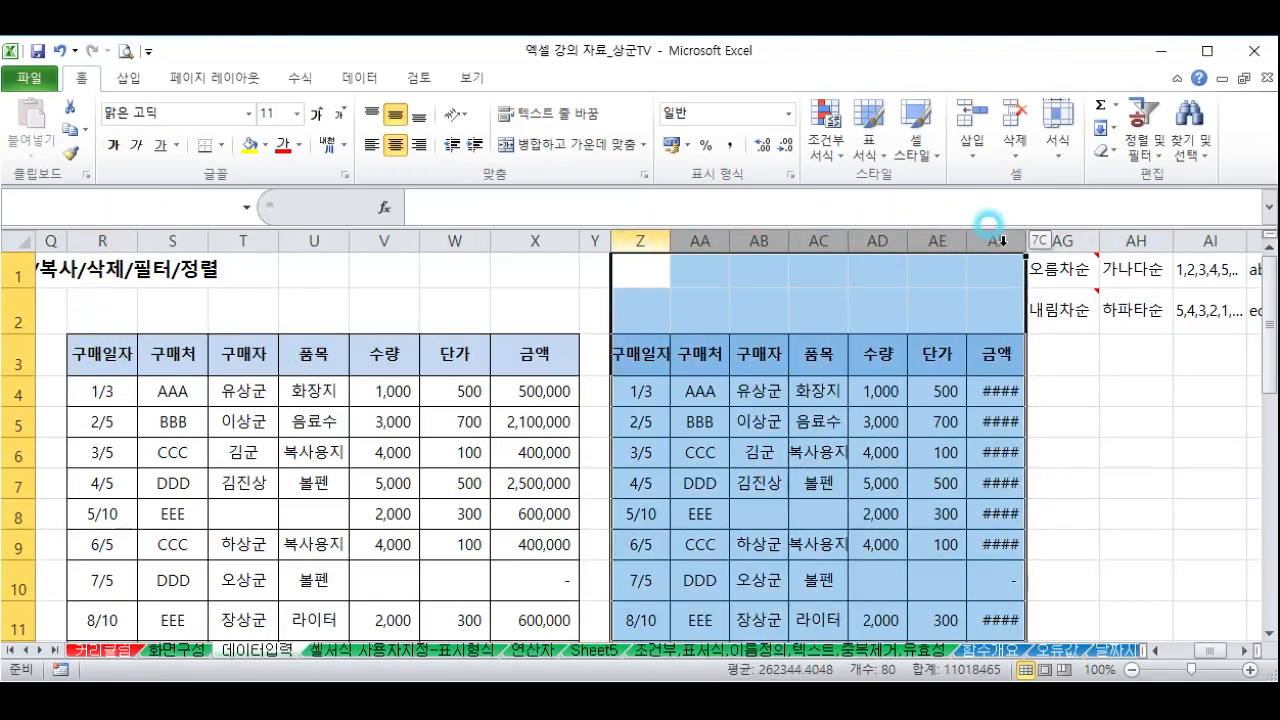
click(1115, 152)
click(1125, 172)
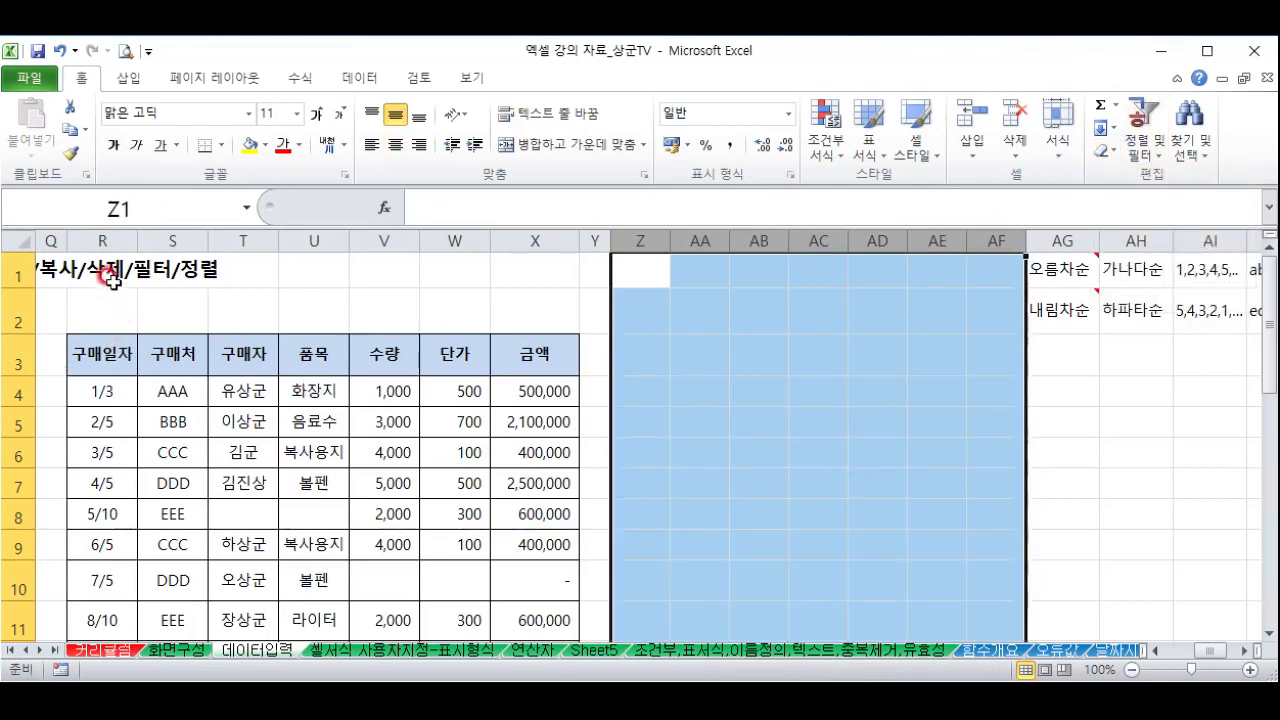
Copy the entire columns R:X and paste them at column Z so the column widths carry over
click(104, 241)
drag(120, 220, 520, 245)
key(ctrl+c)
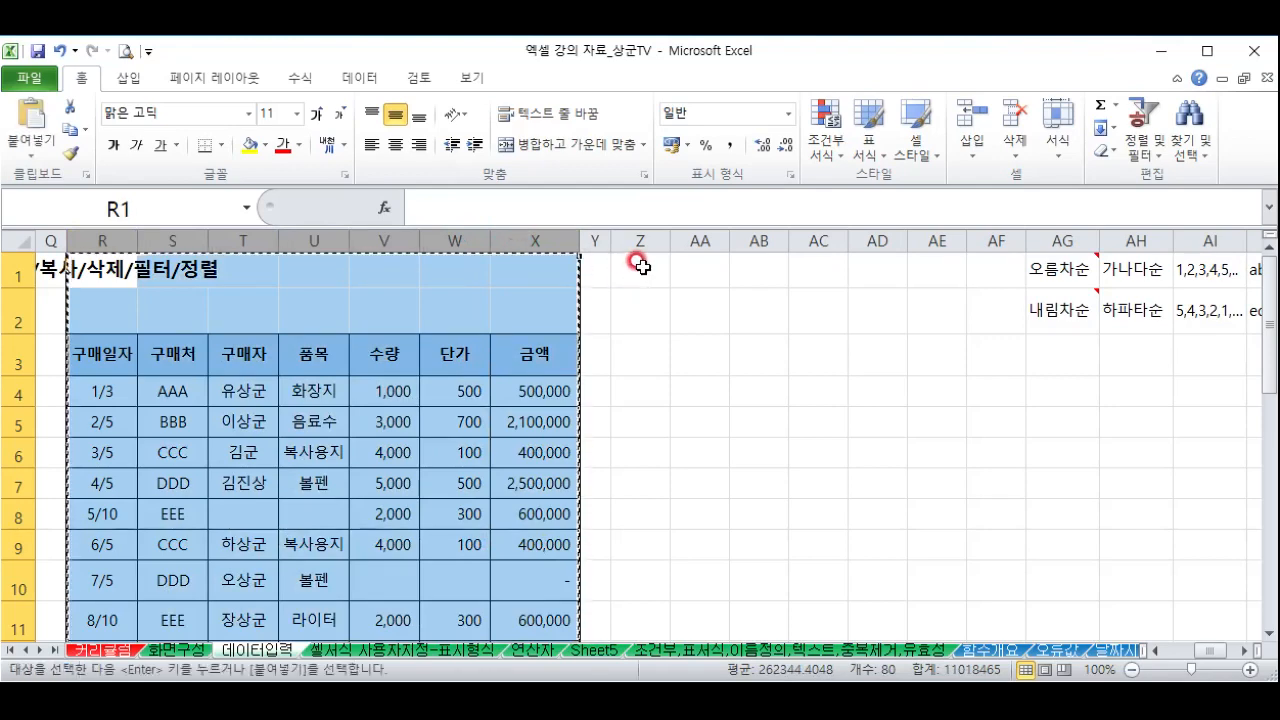
click(640, 241)
key(Return)
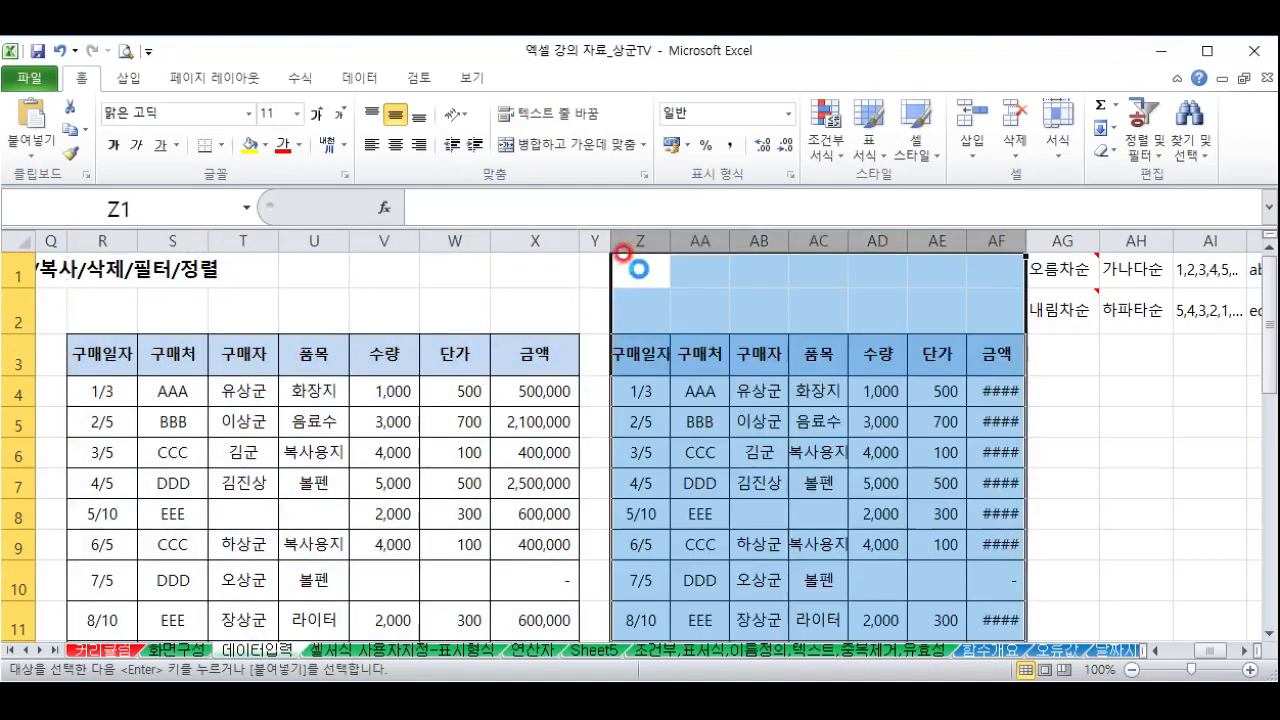
key(ctrl+v)
click(738, 415)
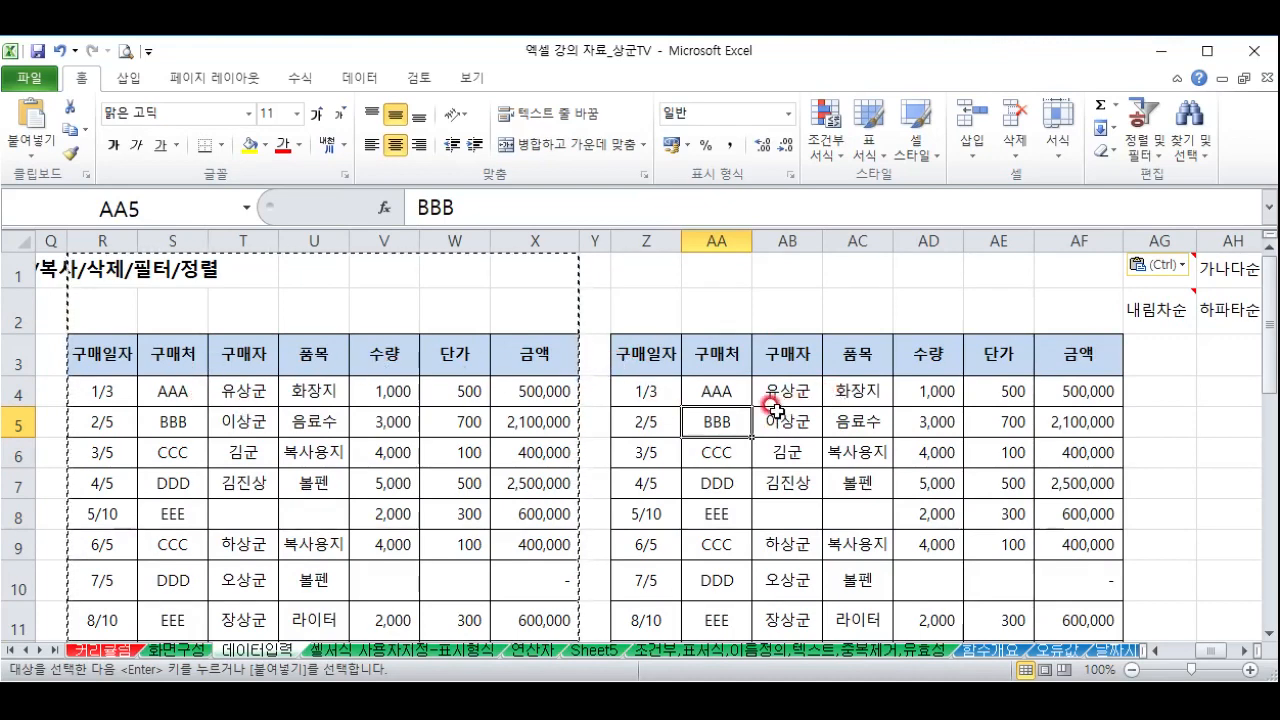
Undo the paste of the copied columns and select cell V5 in the purchase table
key(ctrl+z)
click(414, 420)
drag(243, 452, 300, 430)
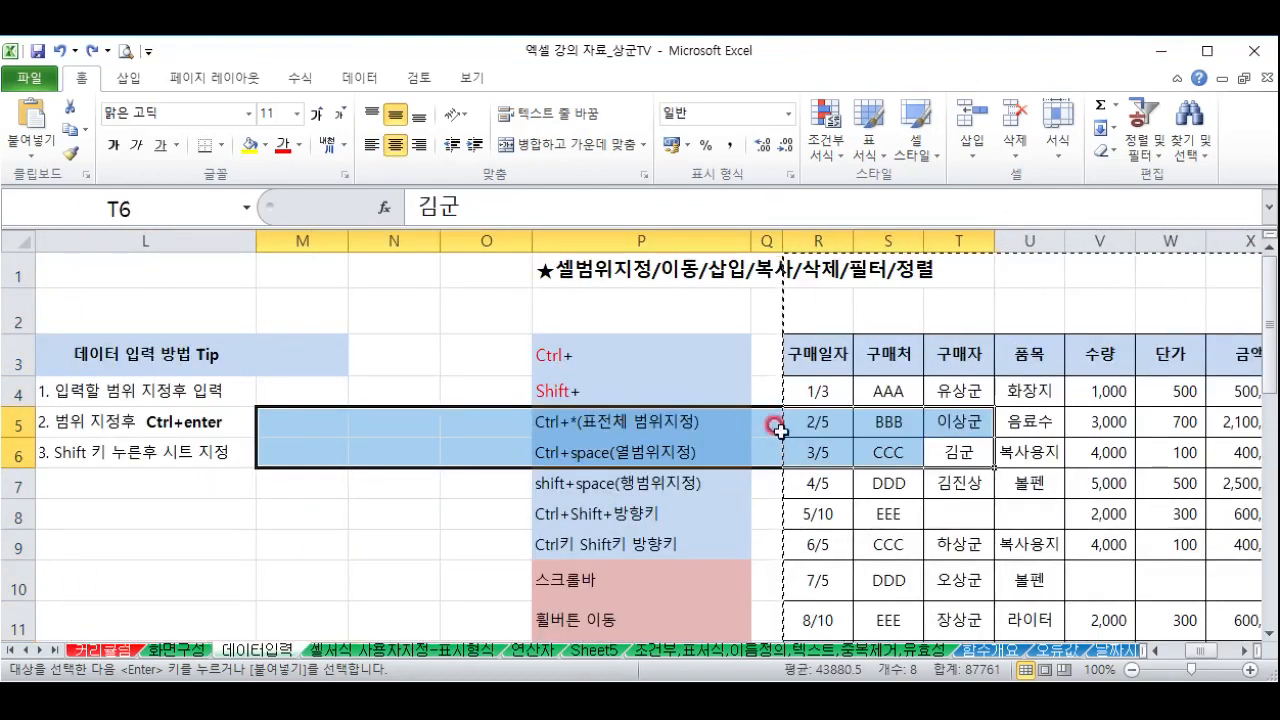
click(1004, 372)
click(1100, 420)
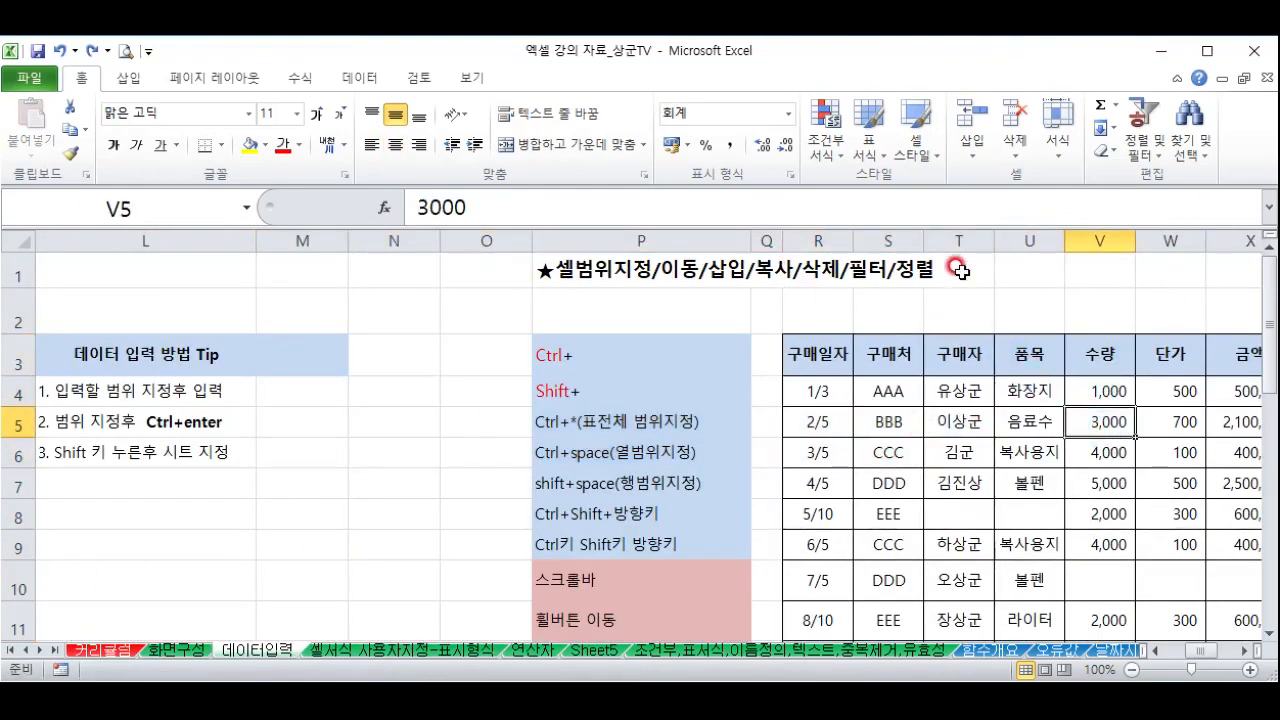
Insert a blank column before the 구매자 column T, and undo the insertion
click(958, 240)
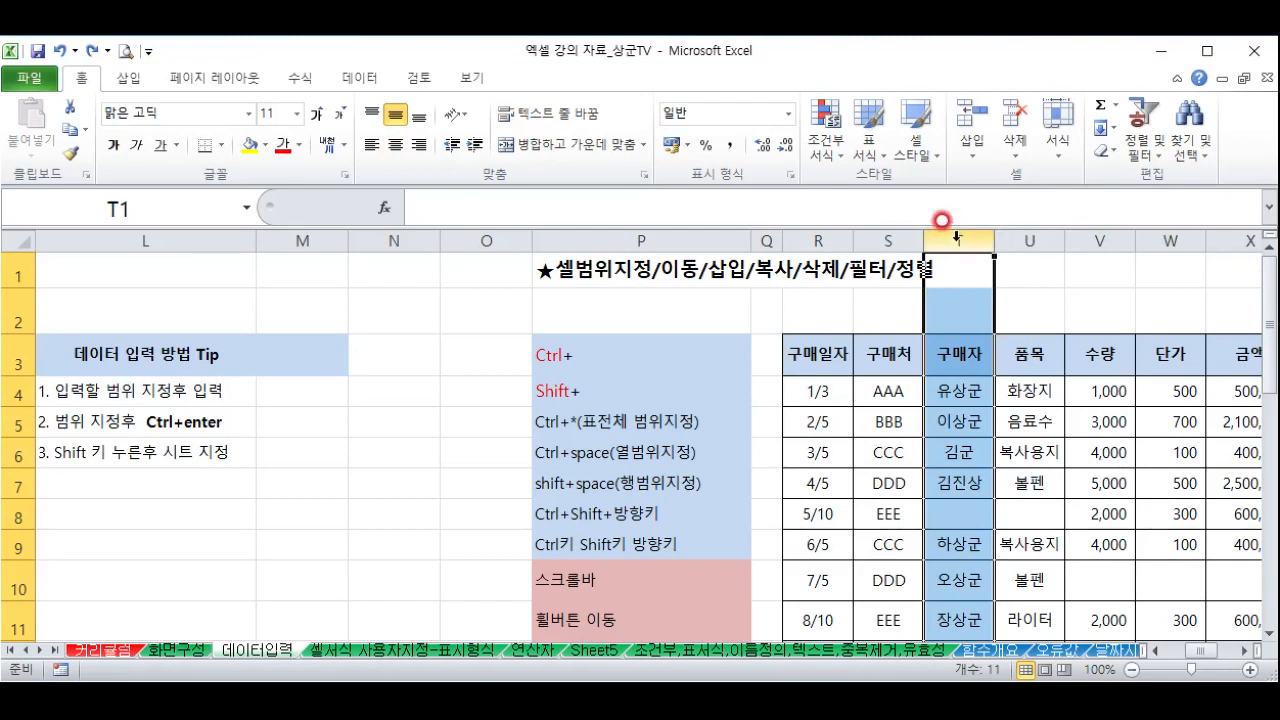
right_click(958, 240)
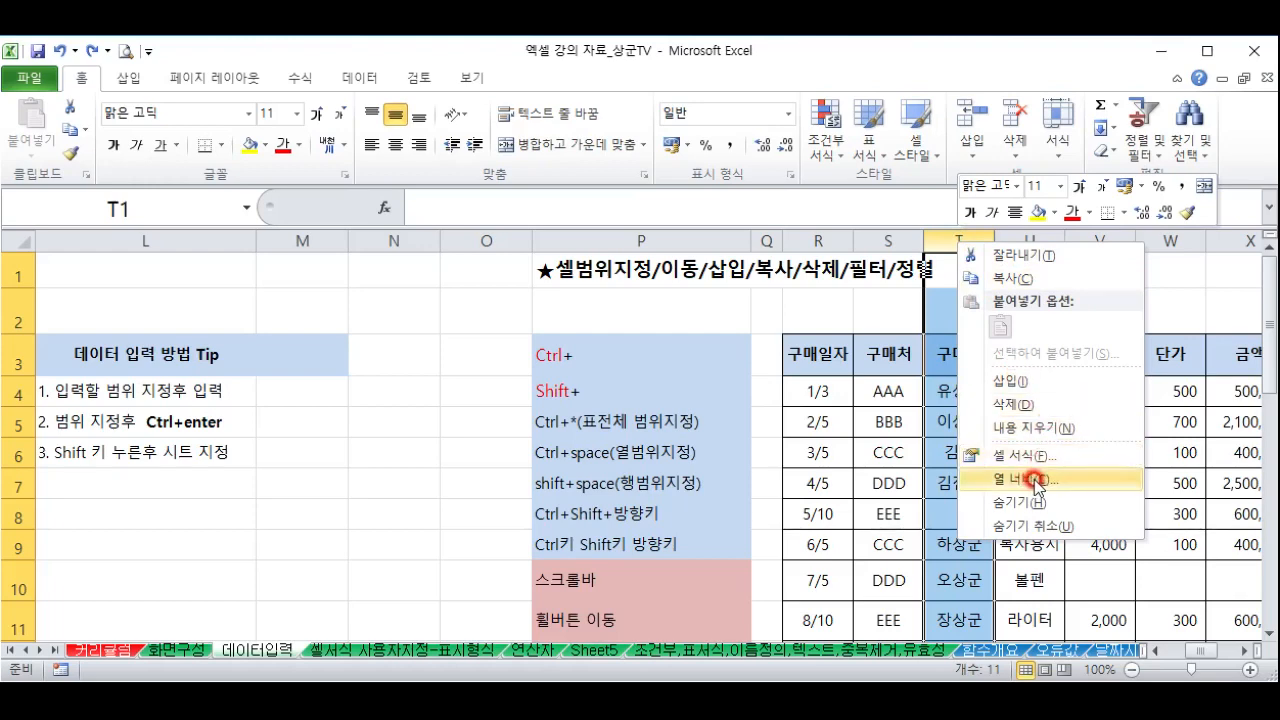
click(973, 379)
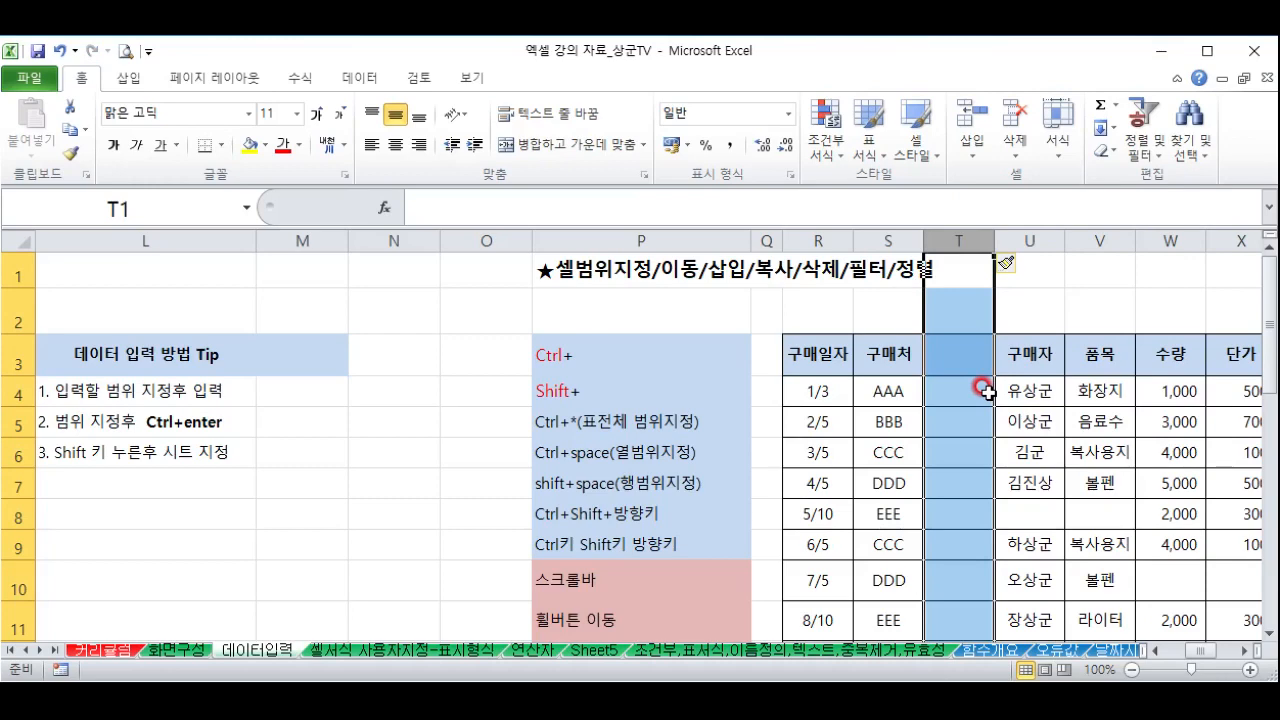
key(ctrl+z)
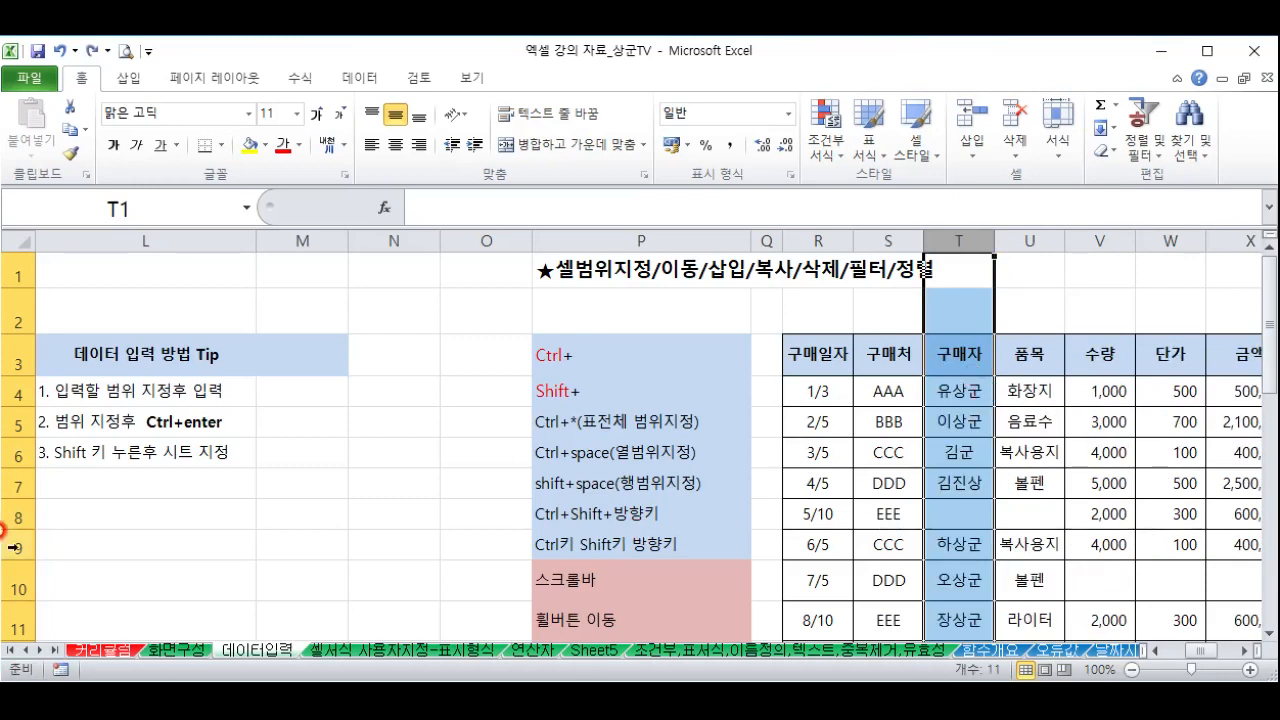
Insert a blank row above row 9, and undo the insertion
click(13, 547)
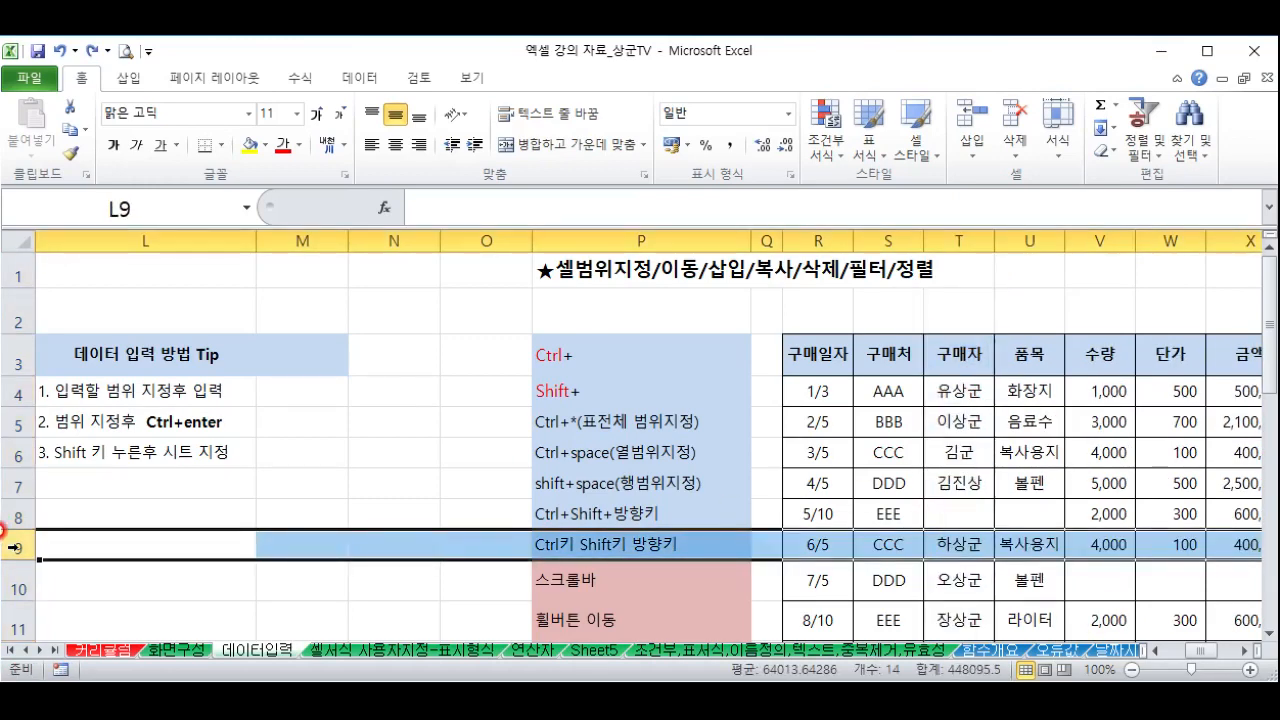
right_click(13, 547)
click(78, 393)
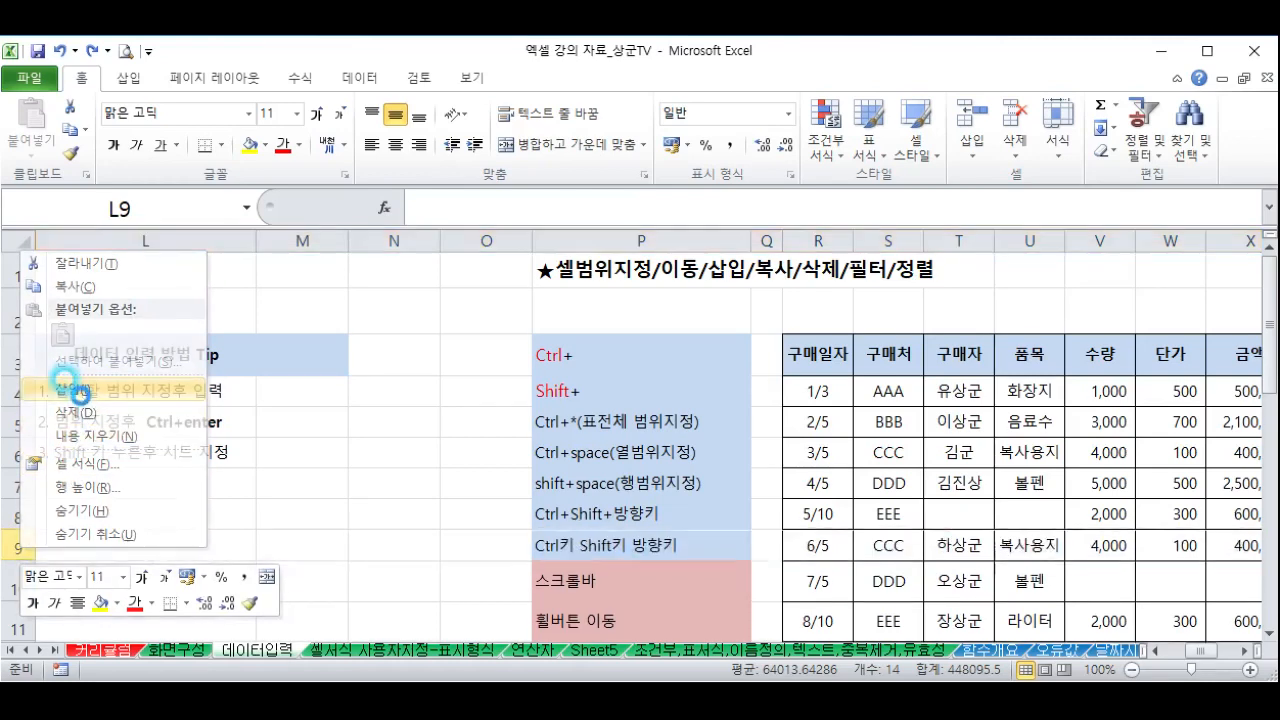
key(ctrl+z)
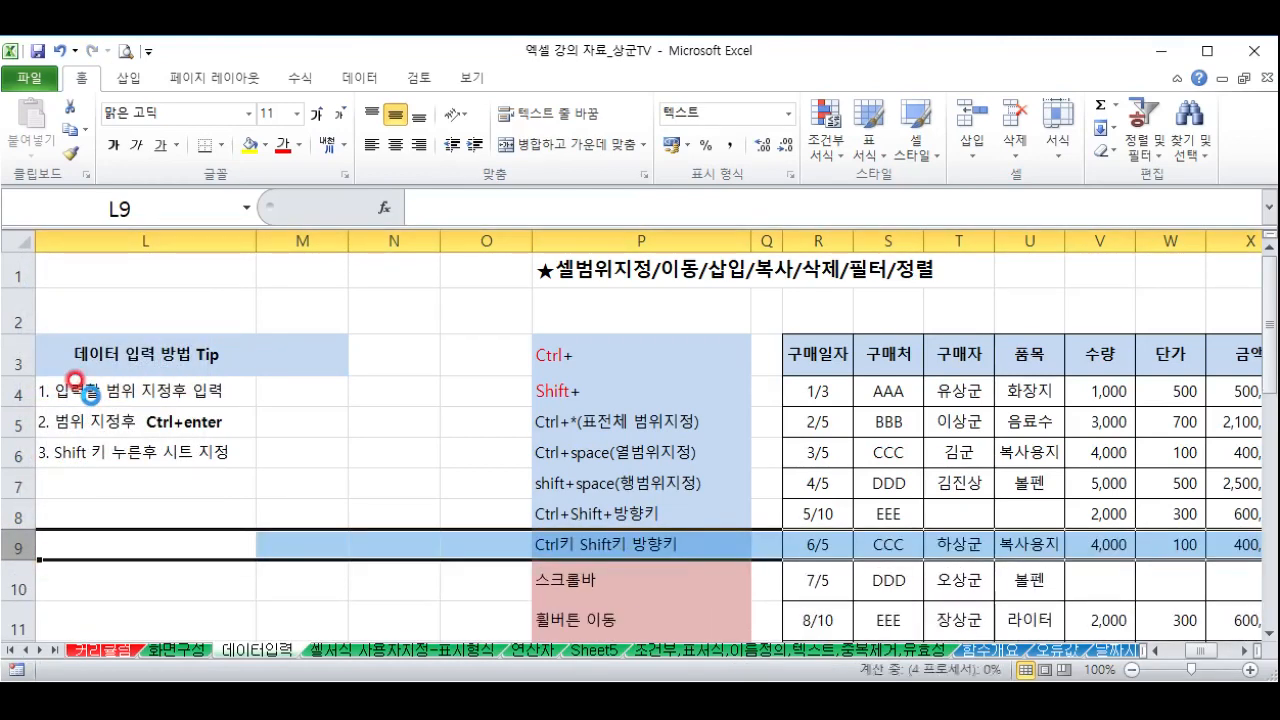
Insert blank cells at R9:X9 with the option 셀을 아래로 밀기 (shift cells down), and undo the insertion
click(971, 575)
drag(840, 550, 1014, 540)
right_click(992, 545)
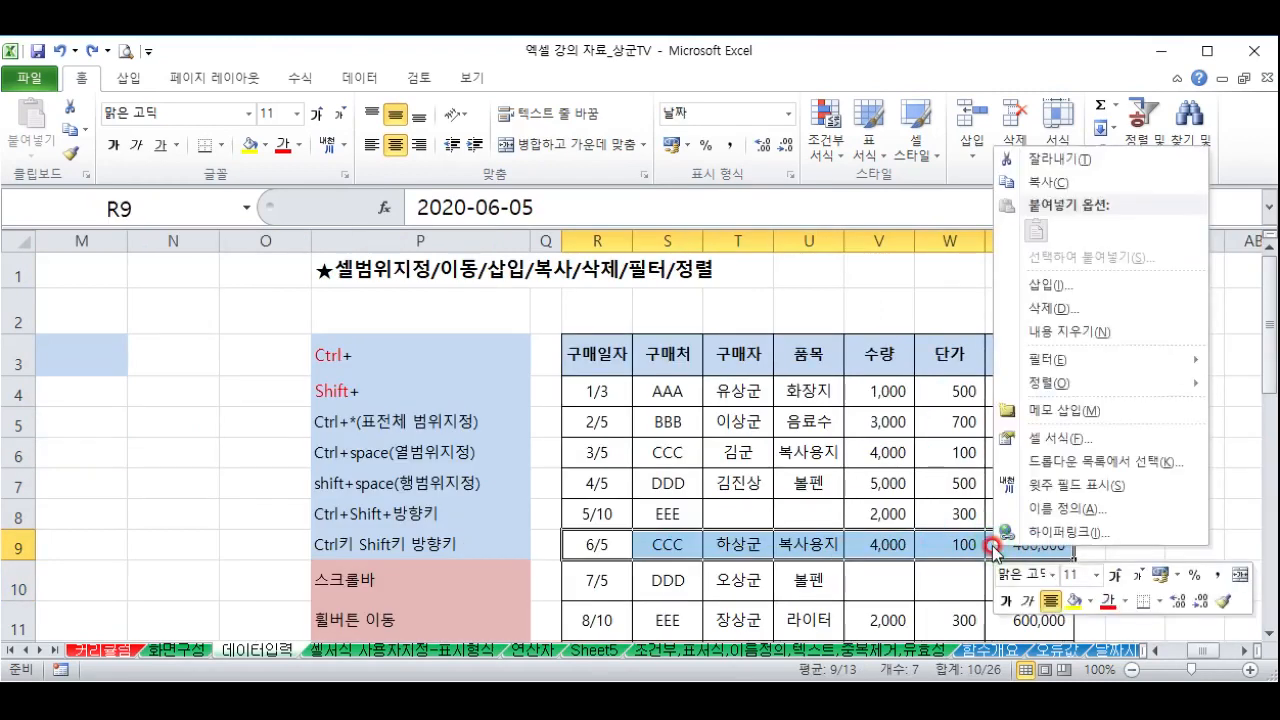
click(1040, 287)
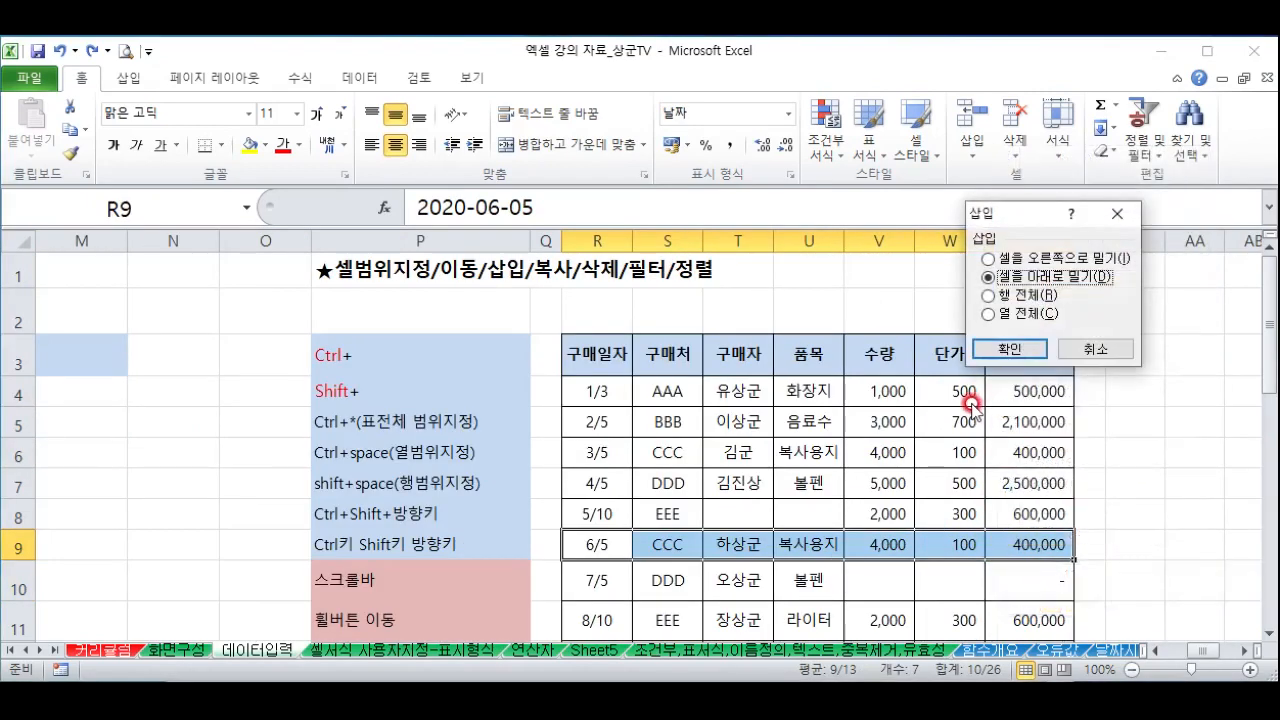
drag(1020, 212, 762, 404)
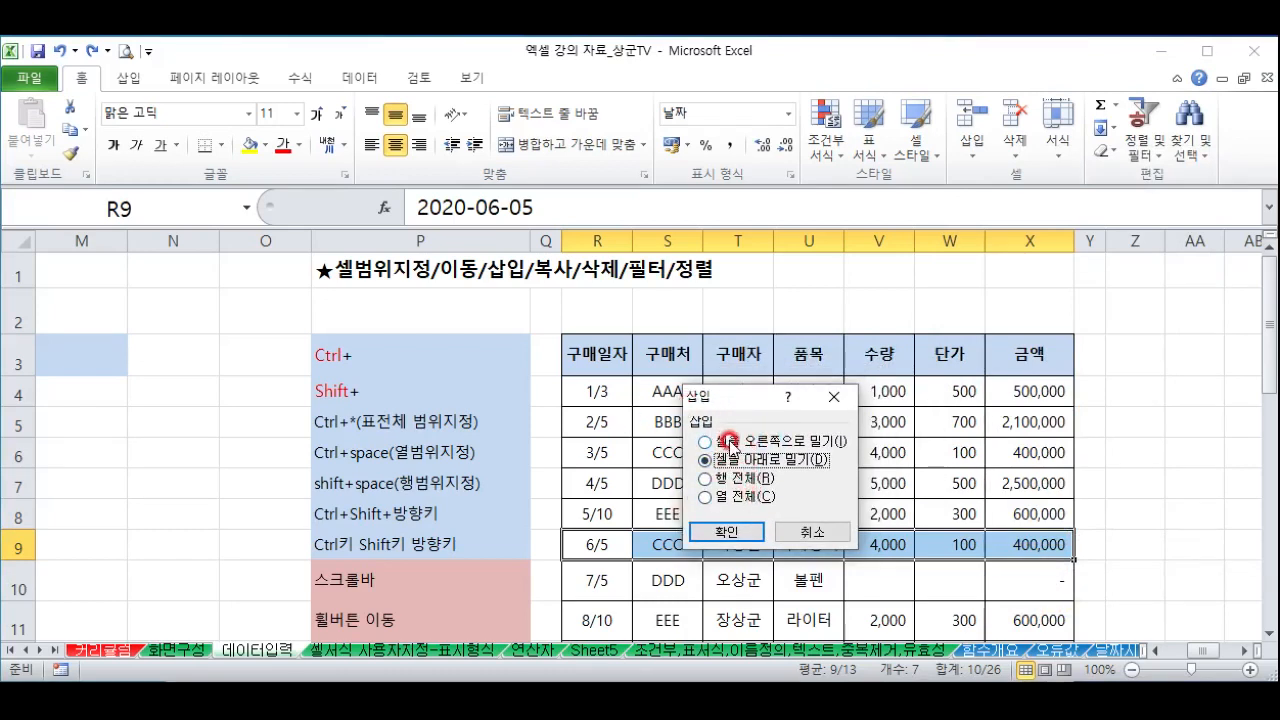
click(712, 480)
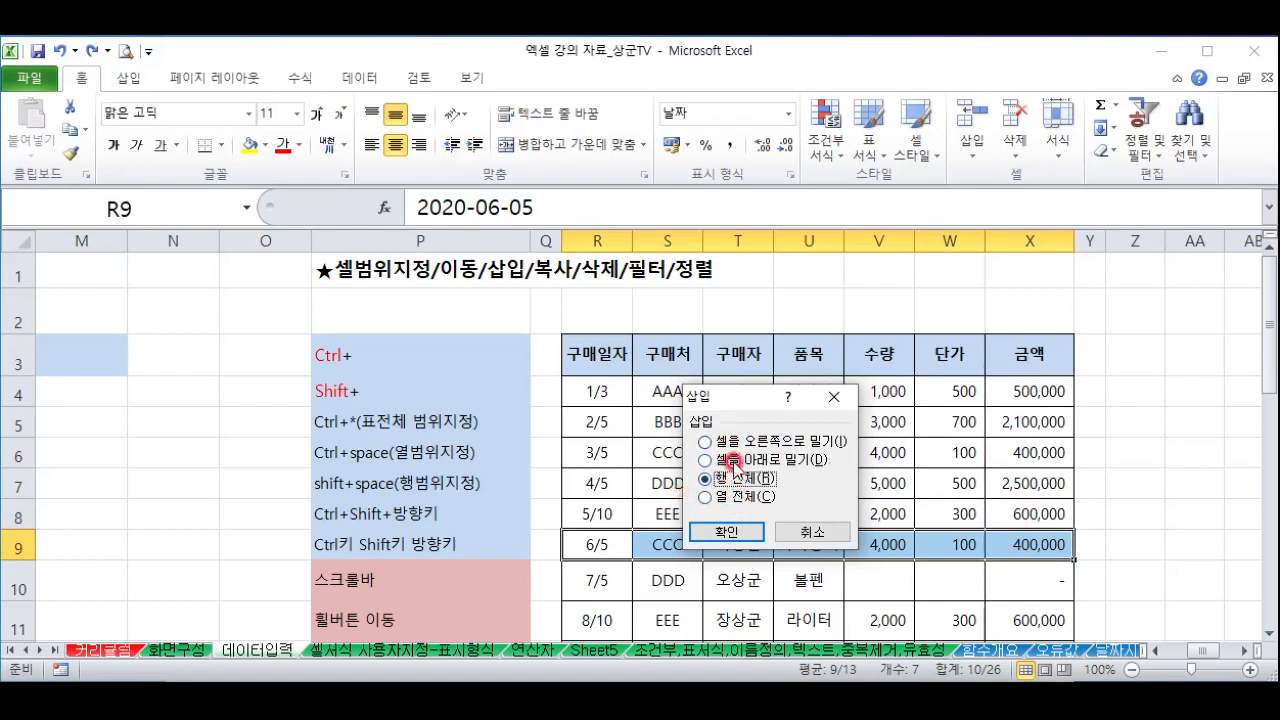
click(728, 497)
click(728, 460)
click(730, 536)
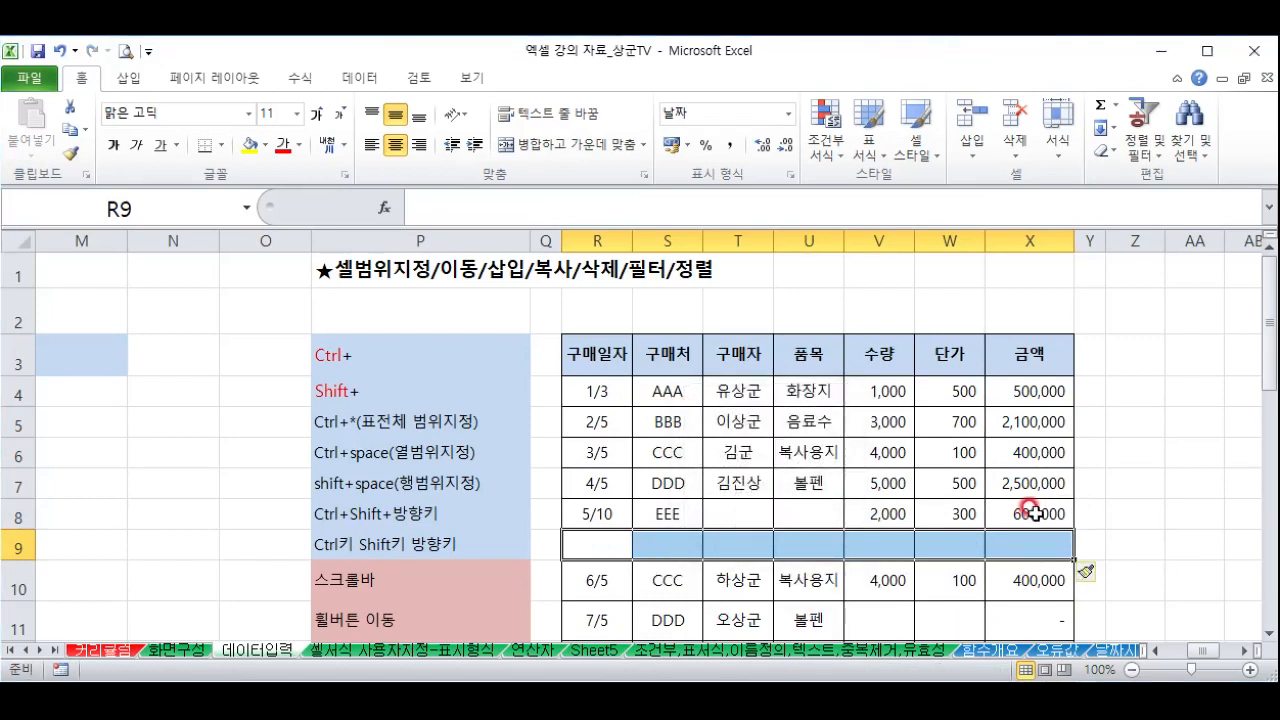
key(ctrl+z)
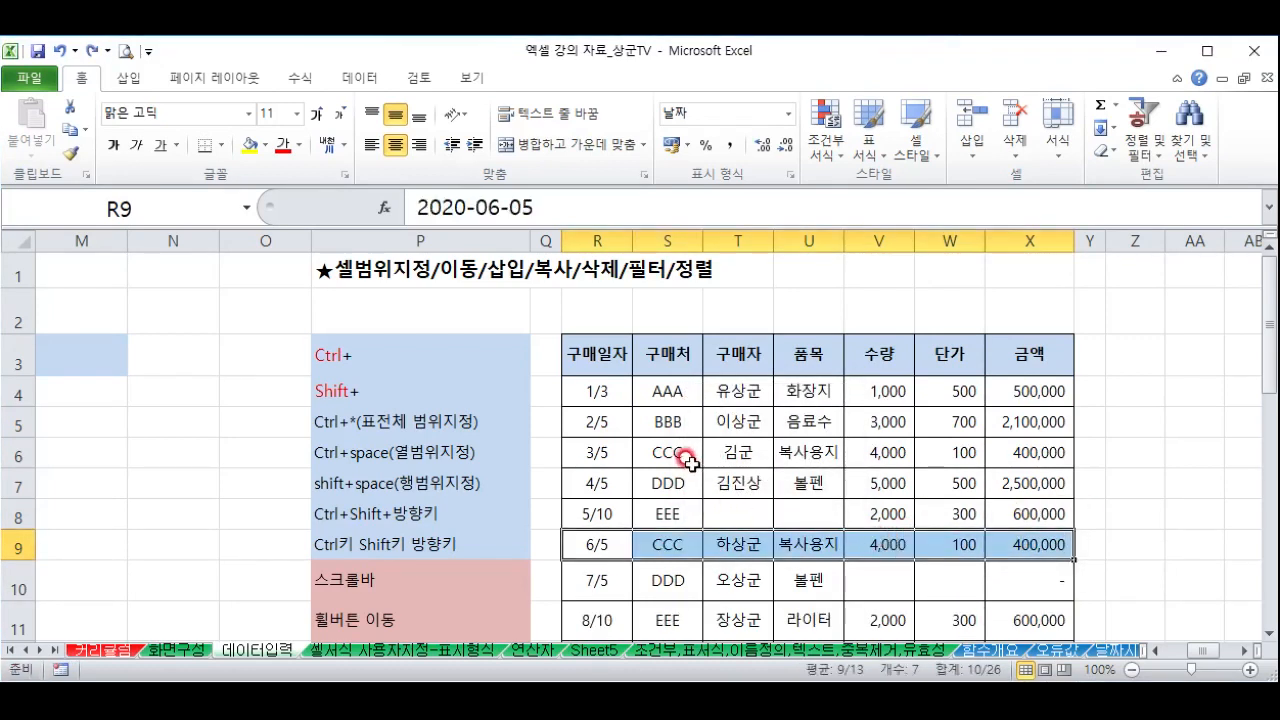
Delete cells R4:X4 of the purchase table with 셀을 위로 밀기 (shift cells up), and undo the deletion
click(688, 459)
drag(598, 392, 1030, 388)
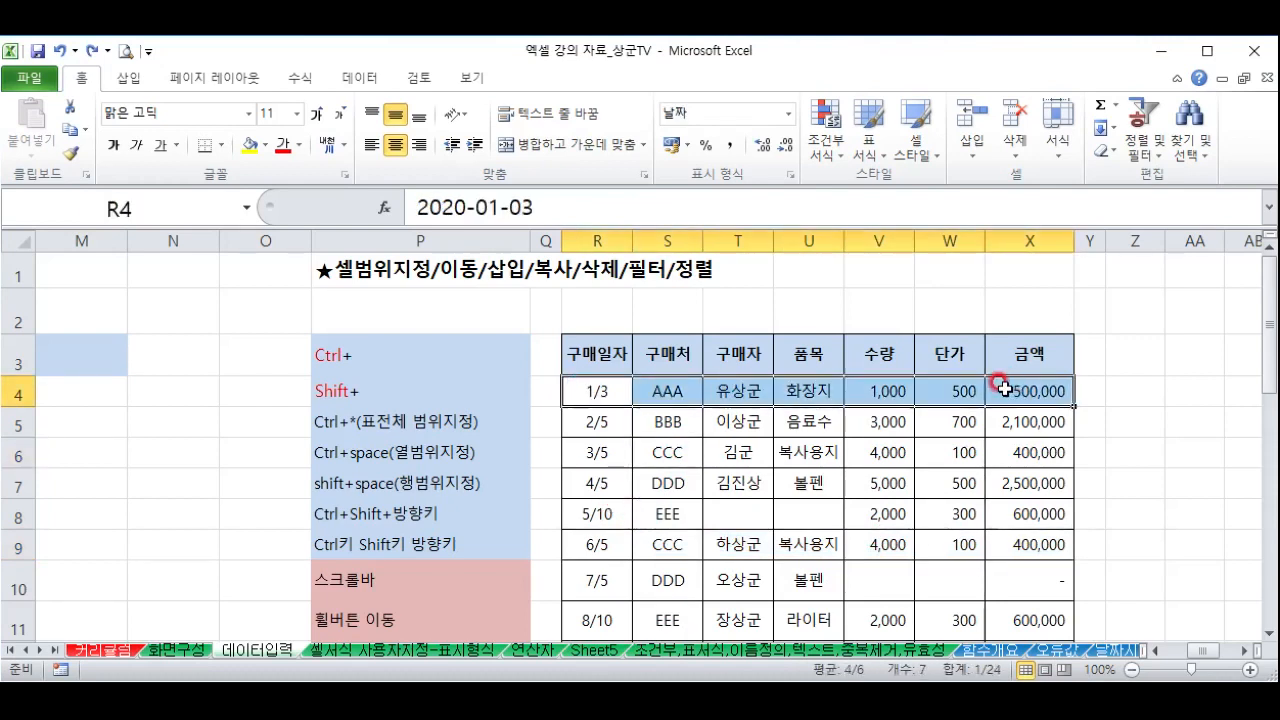
right_click(770, 392)
click(815, 536)
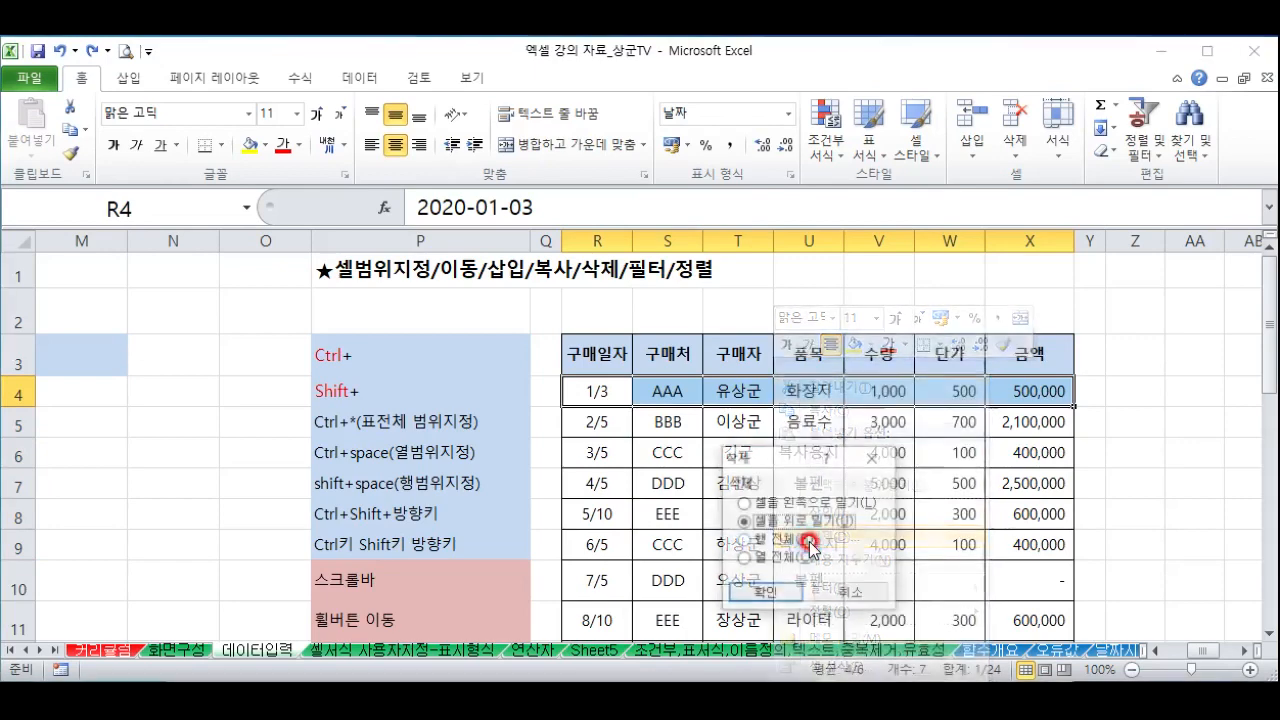
click(768, 593)
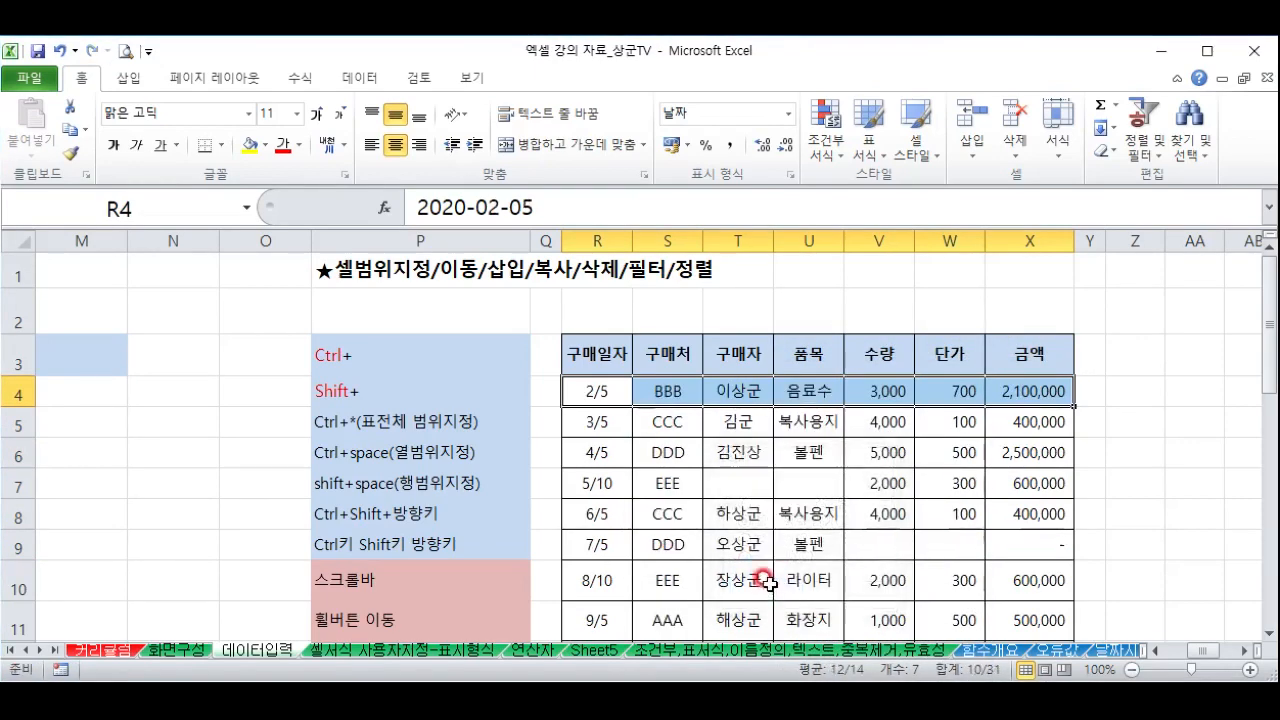
key(ctrl+z)
Turn on the filter for the purchase table from its 구매자 header cell T3
click(737, 452)
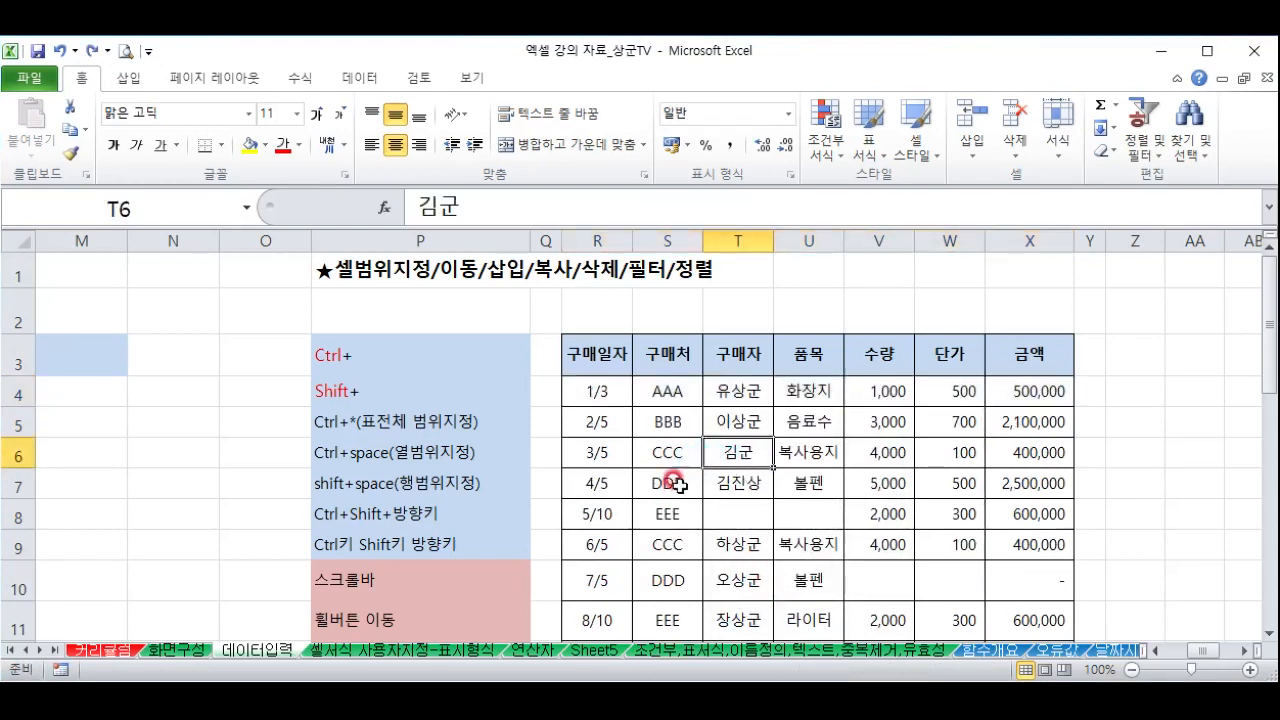
click(676, 357)
click(714, 368)
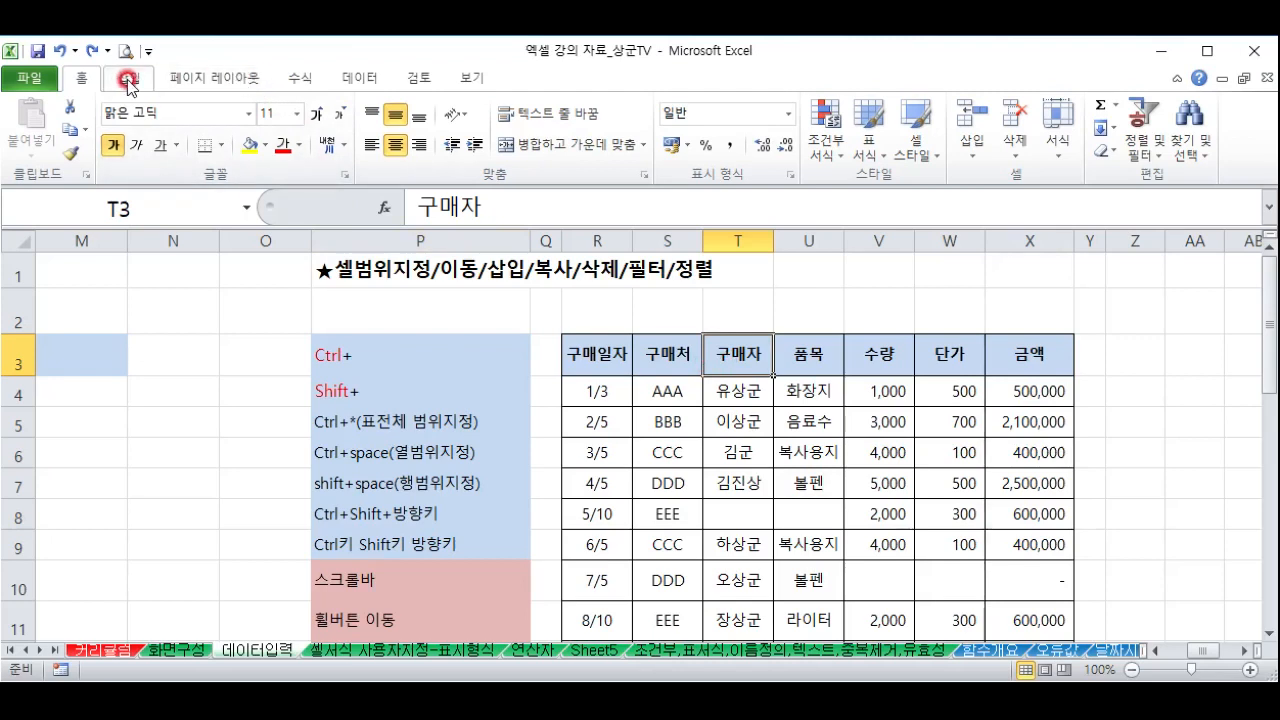
click(357, 80)
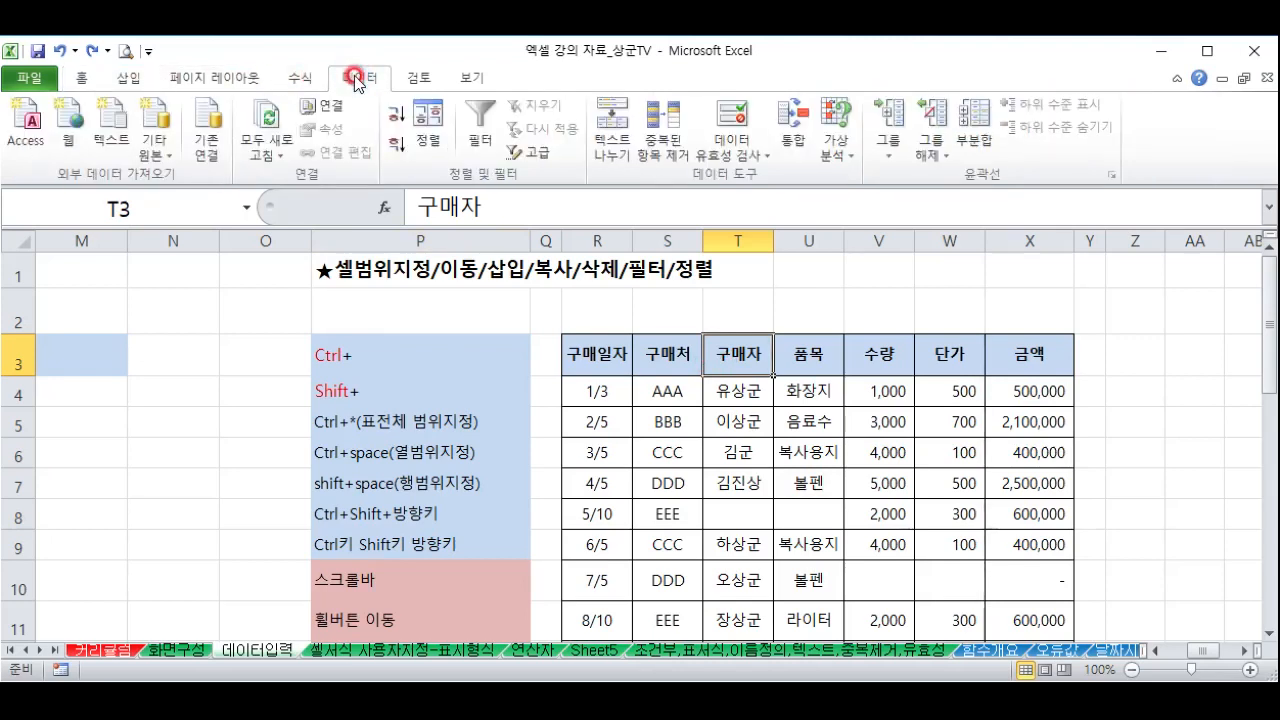
click(483, 122)
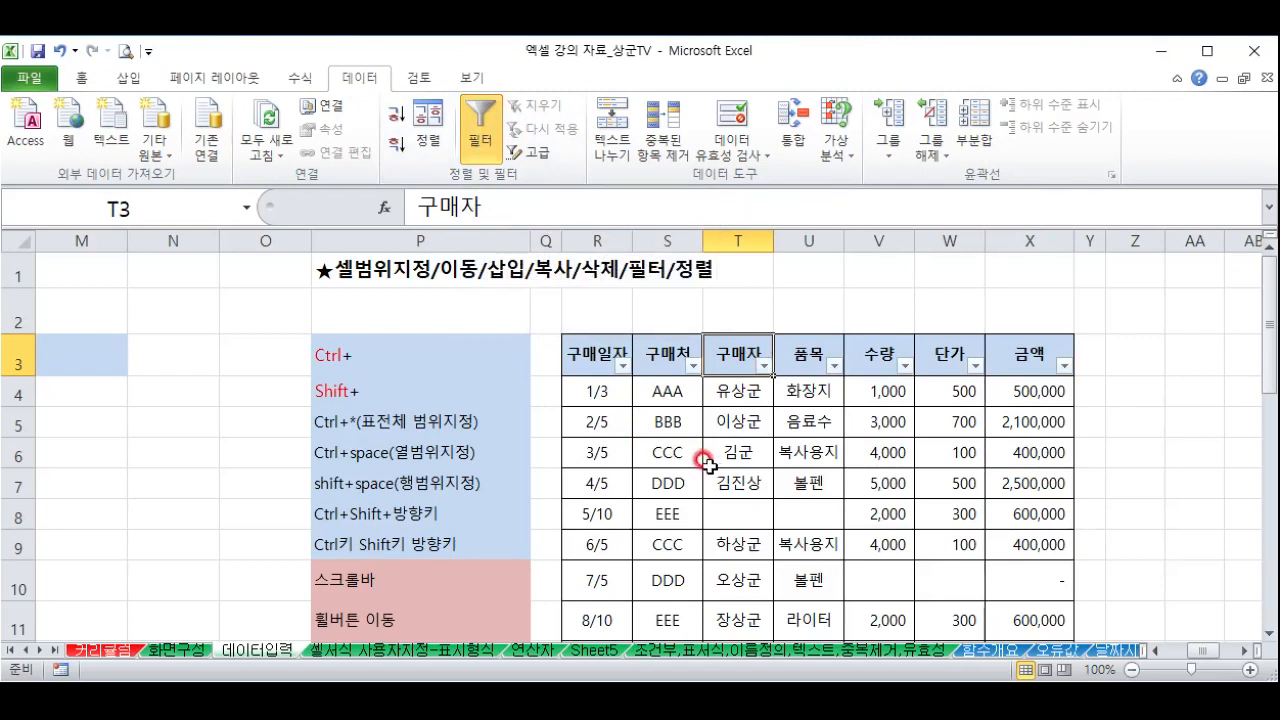
Select the purchase table's header cells R3:X3 and turn off the filter
drag(598, 350, 1051, 348)
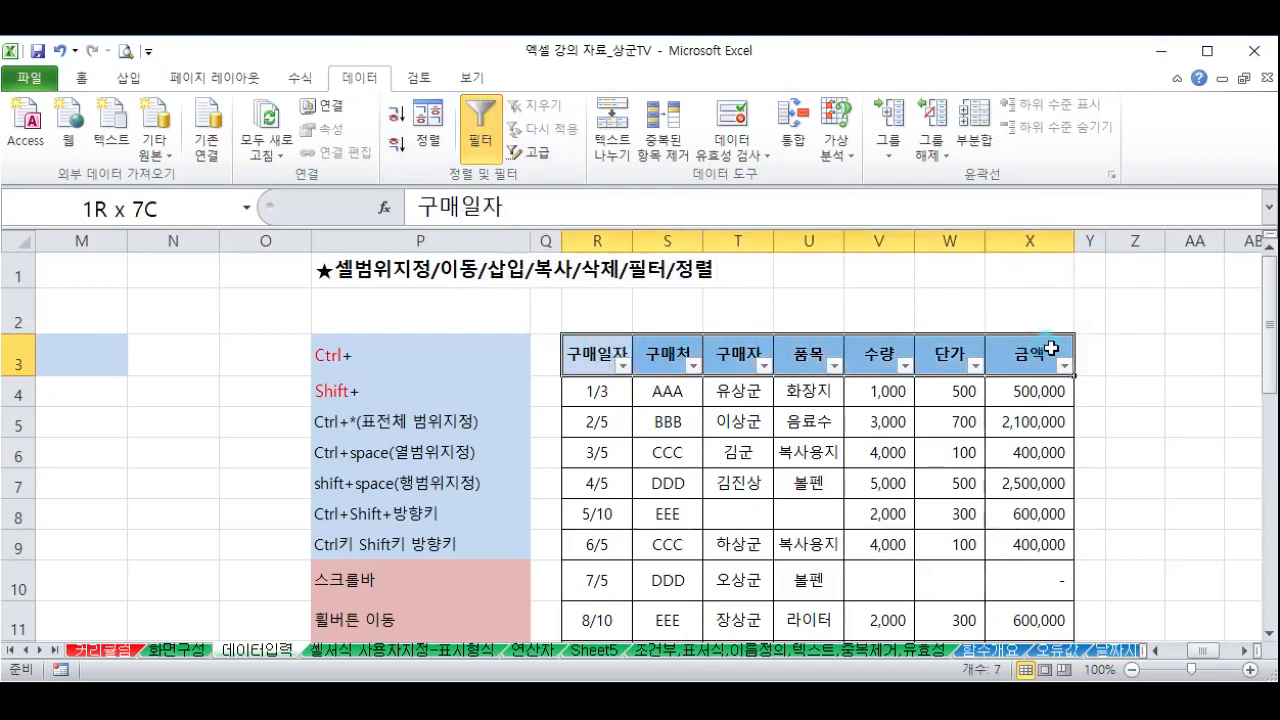
click(483, 122)
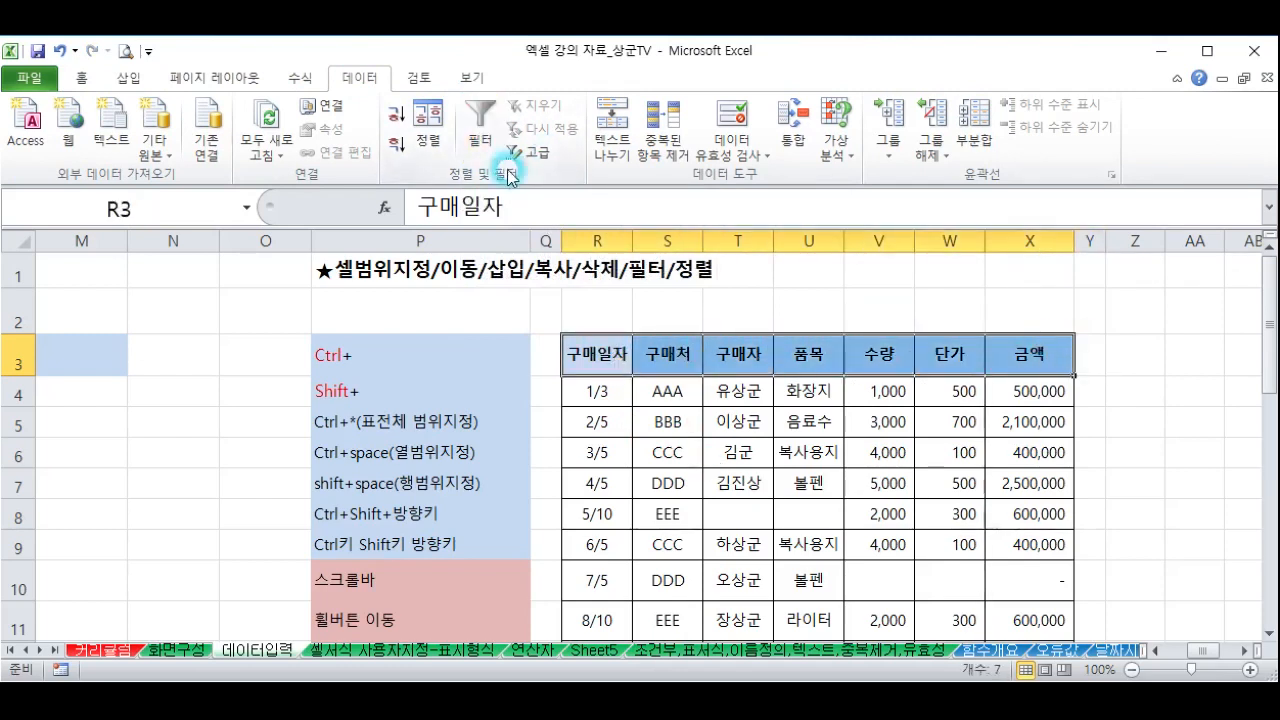
Select the purchase table's header cells R3:X3 and turn on the filter for them
click(695, 353)
click(615, 347)
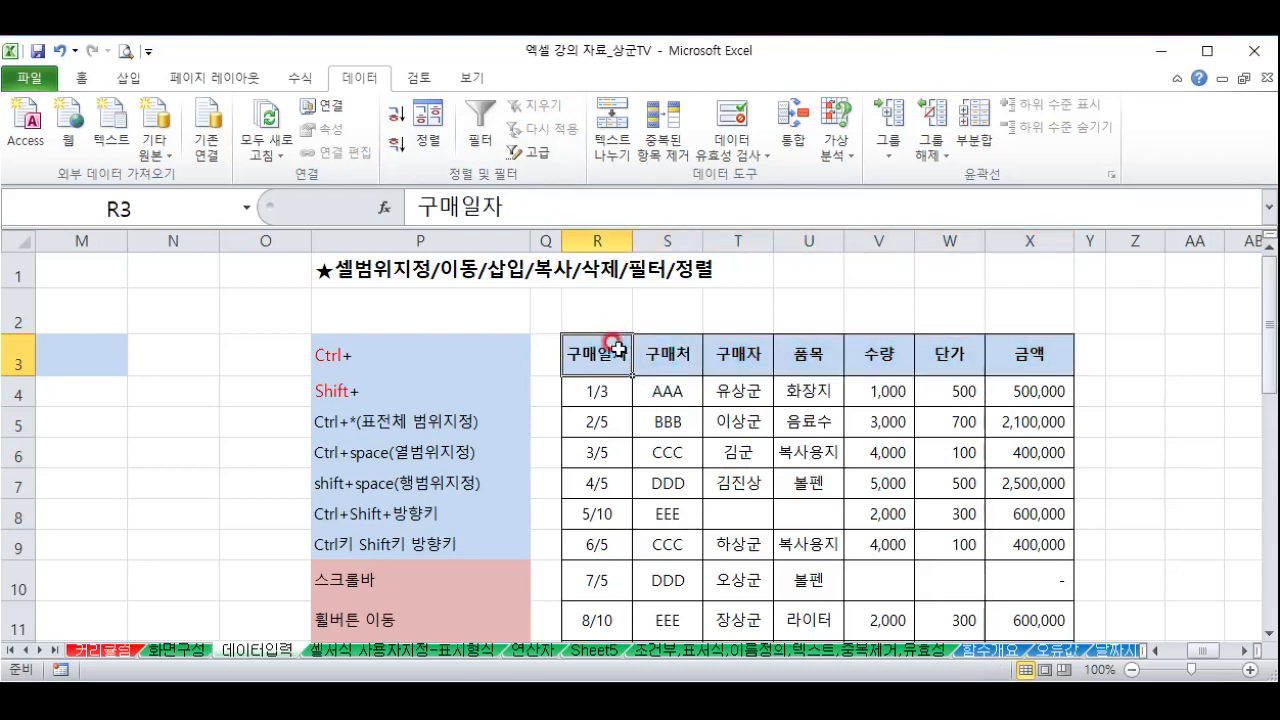
key(ctrl+shift+Right)
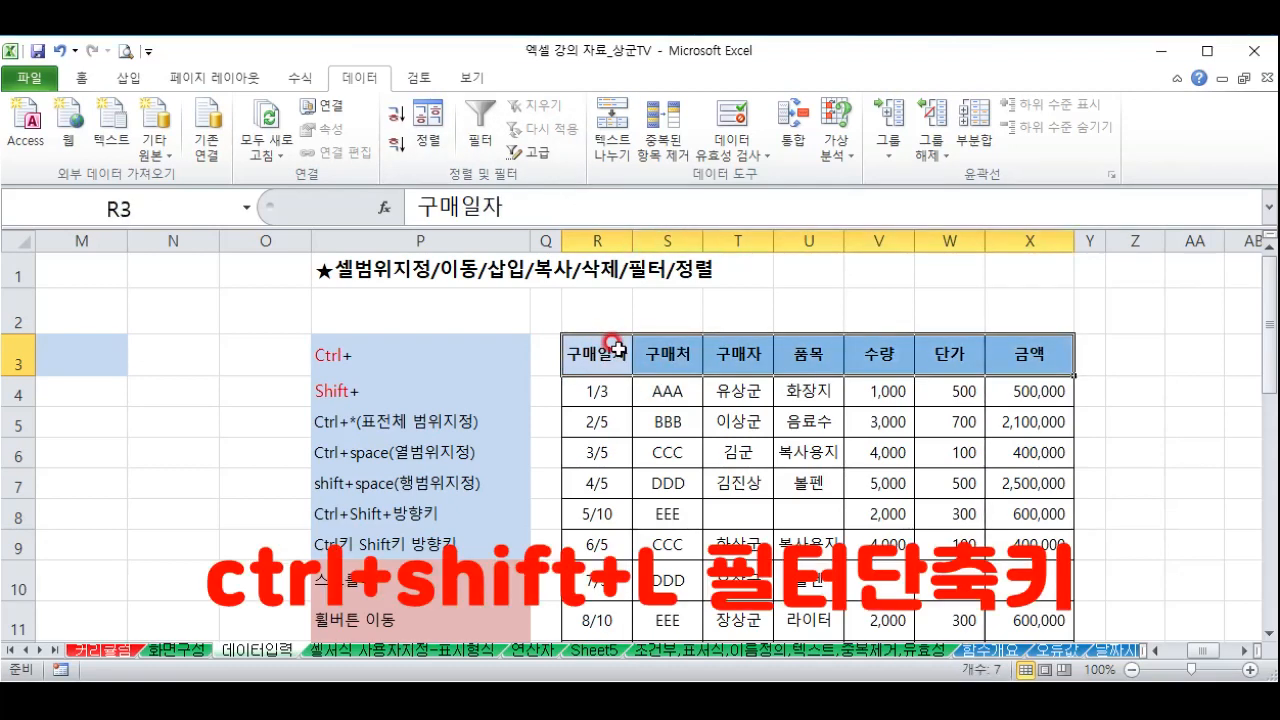
key(ctrl+shift+l)
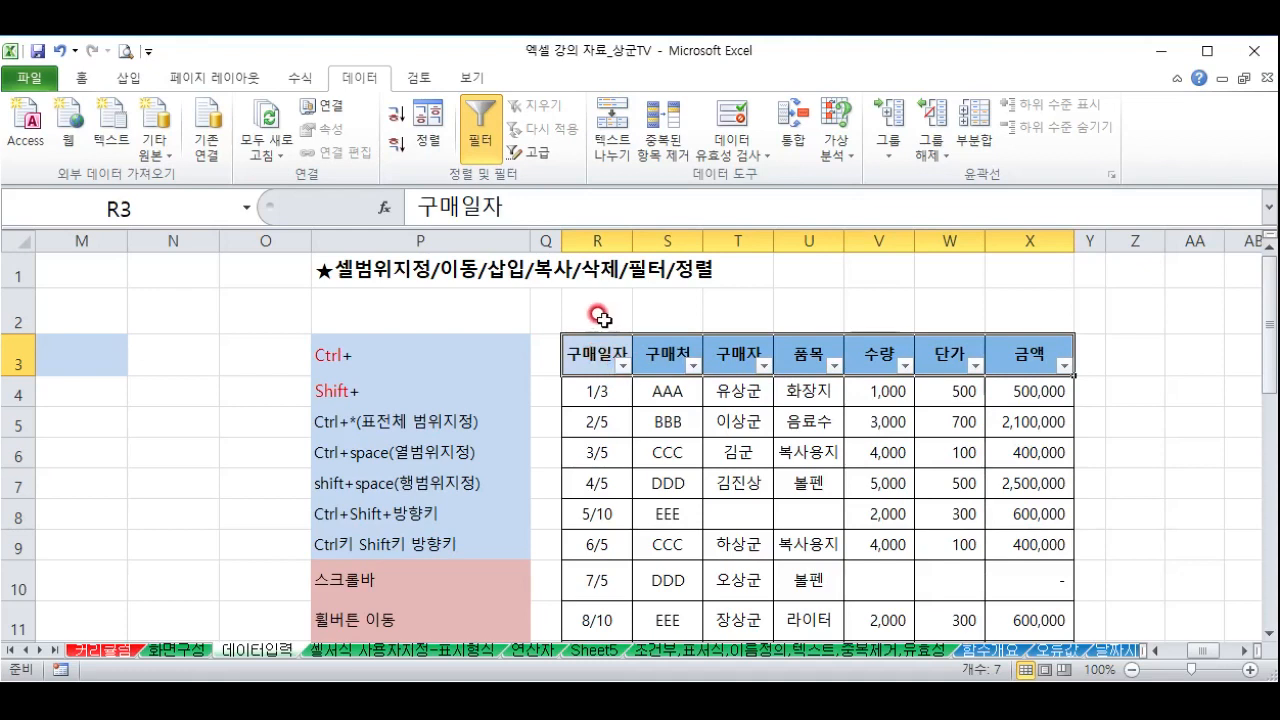
click(730, 356)
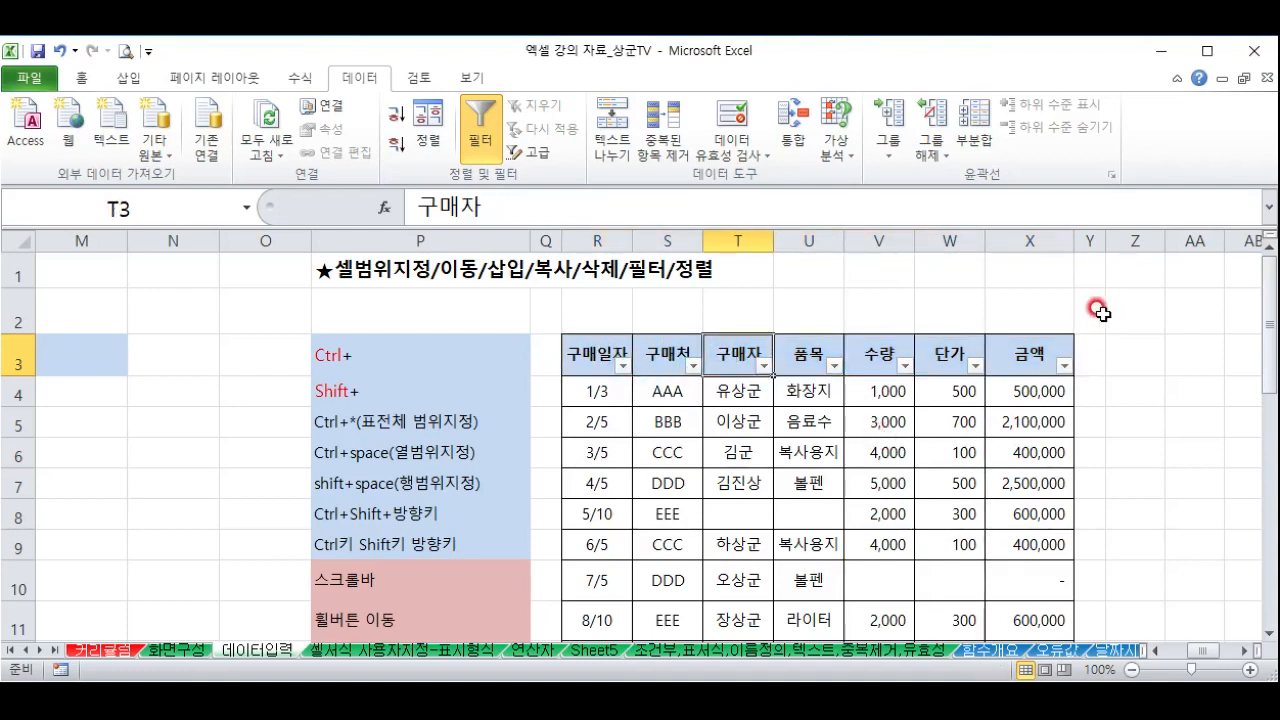
Examine the notes on ascending (오름차순) and descending (내림차순) sort order in cells AG1:AJ2
drag(1127, 292, 1188, 428)
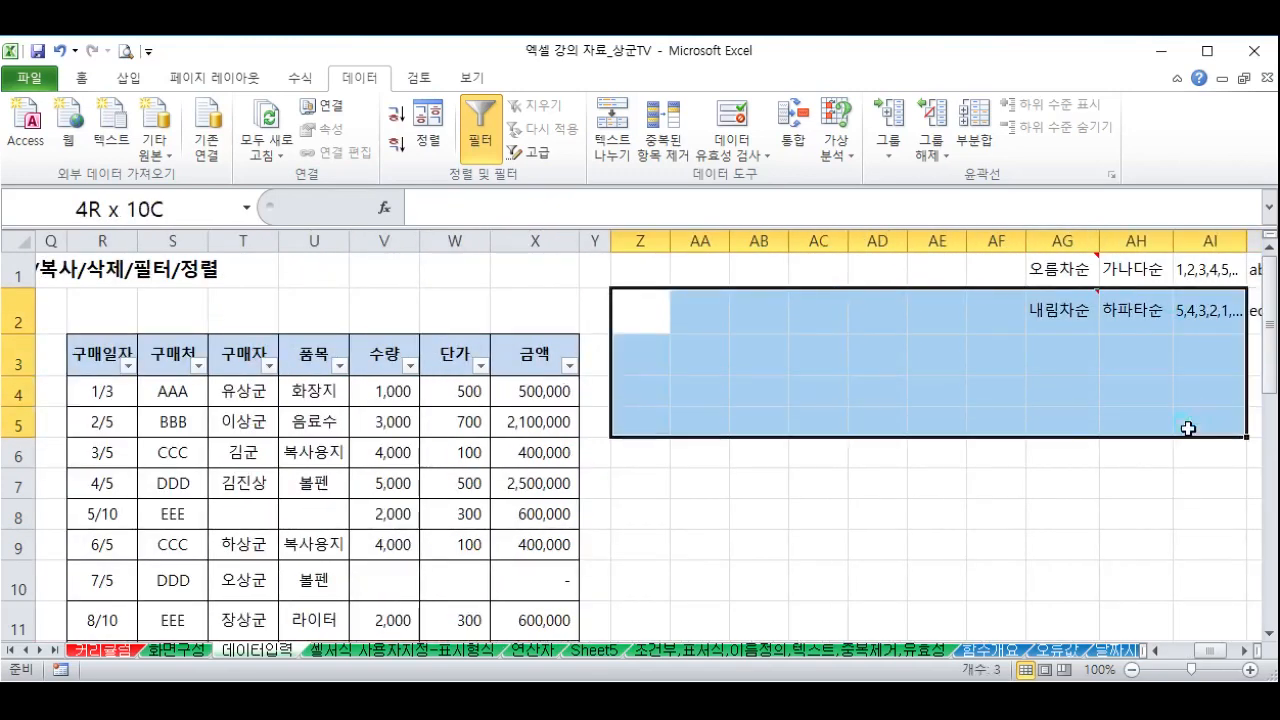
drag(1140, 390, 962, 352)
click(876, 266)
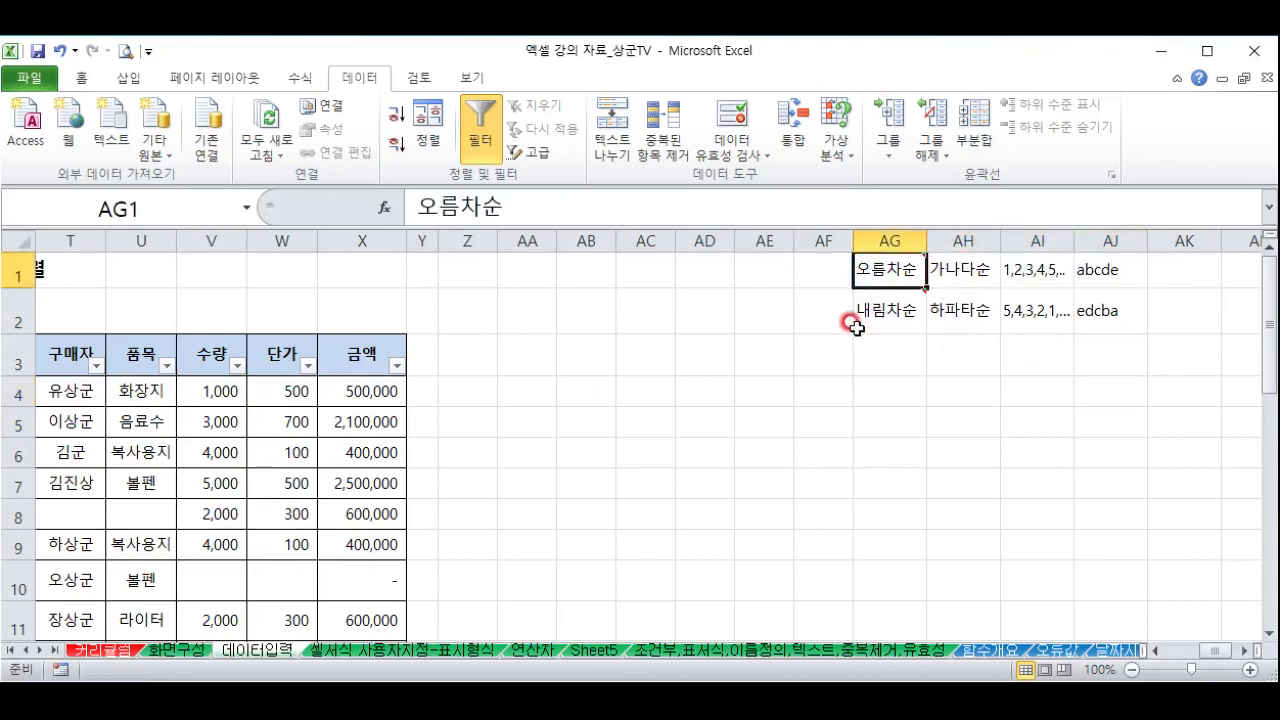
mouse_move(889, 274)
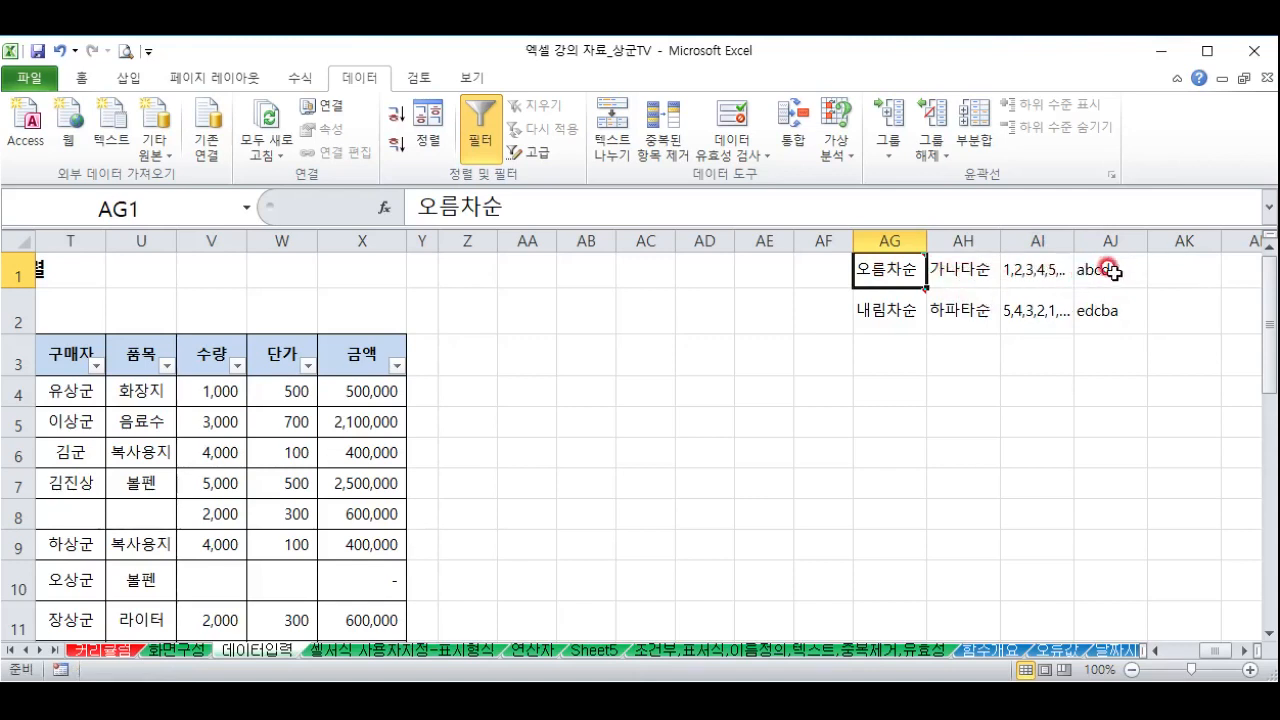
mouse_move(865, 312)
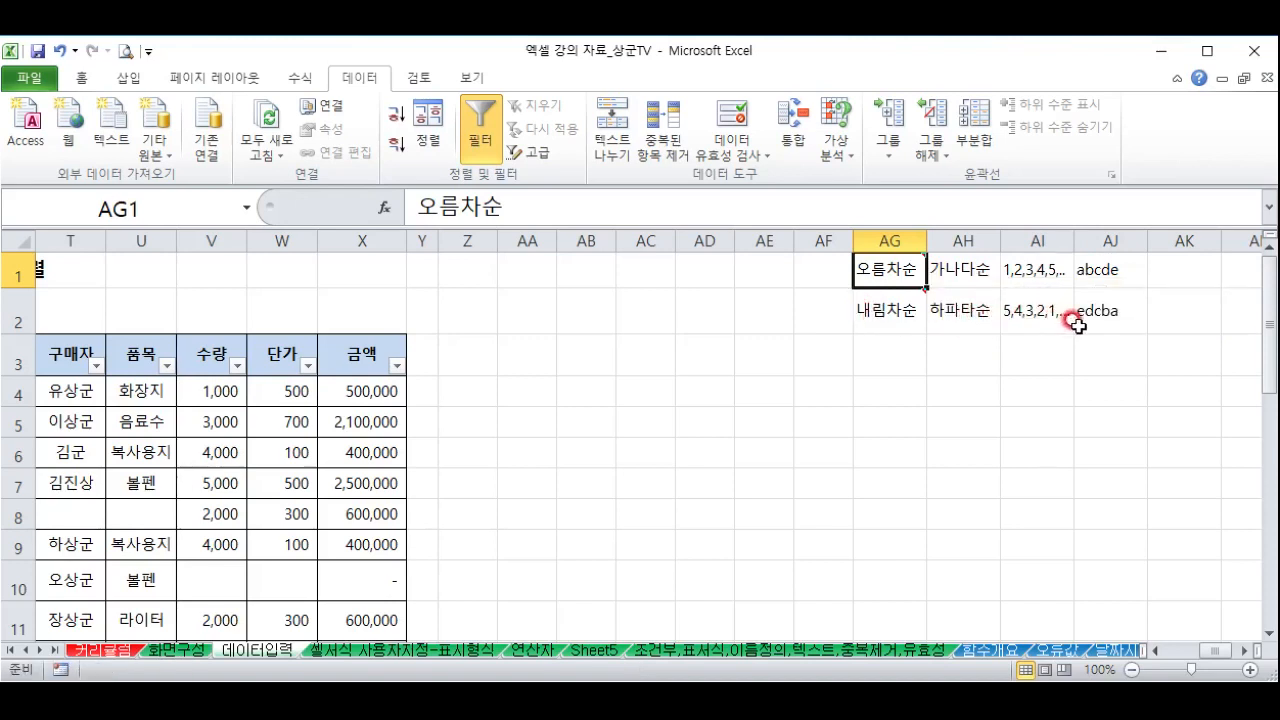
drag(686, 414, 1134, 417)
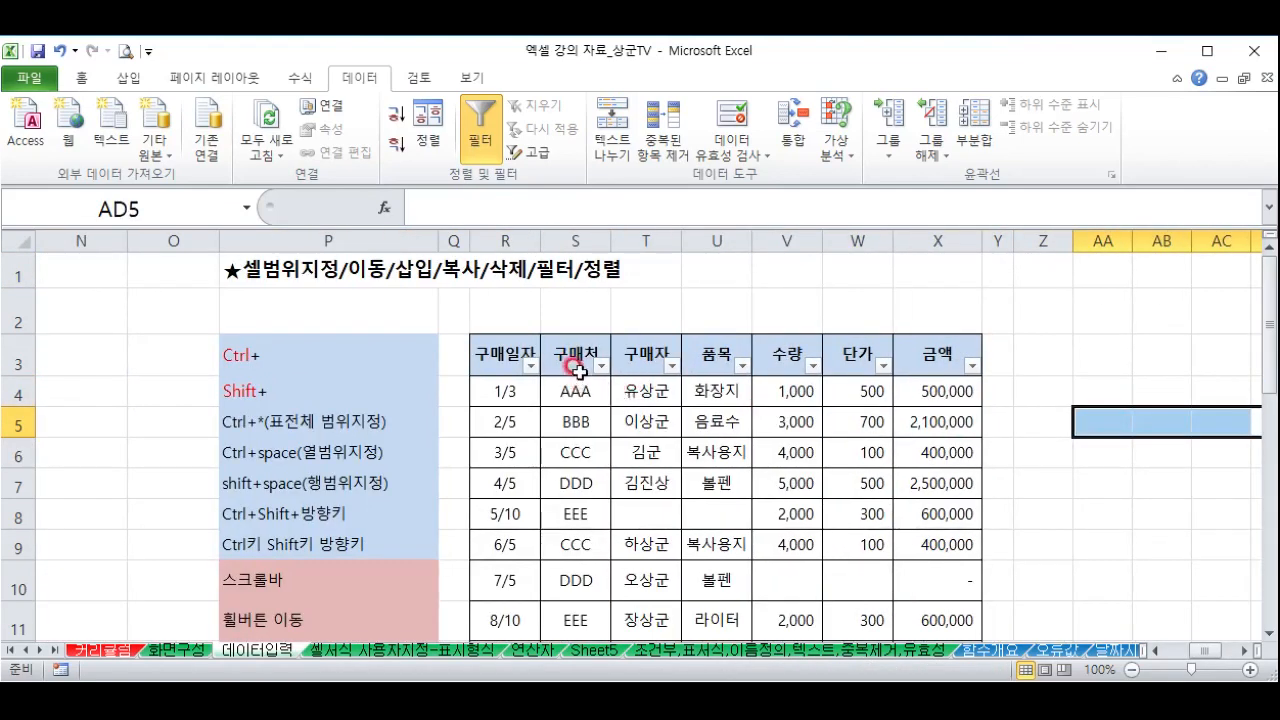
Sort the purchase table in ascending order by the 구매자 column, and undo the sort
click(626, 350)
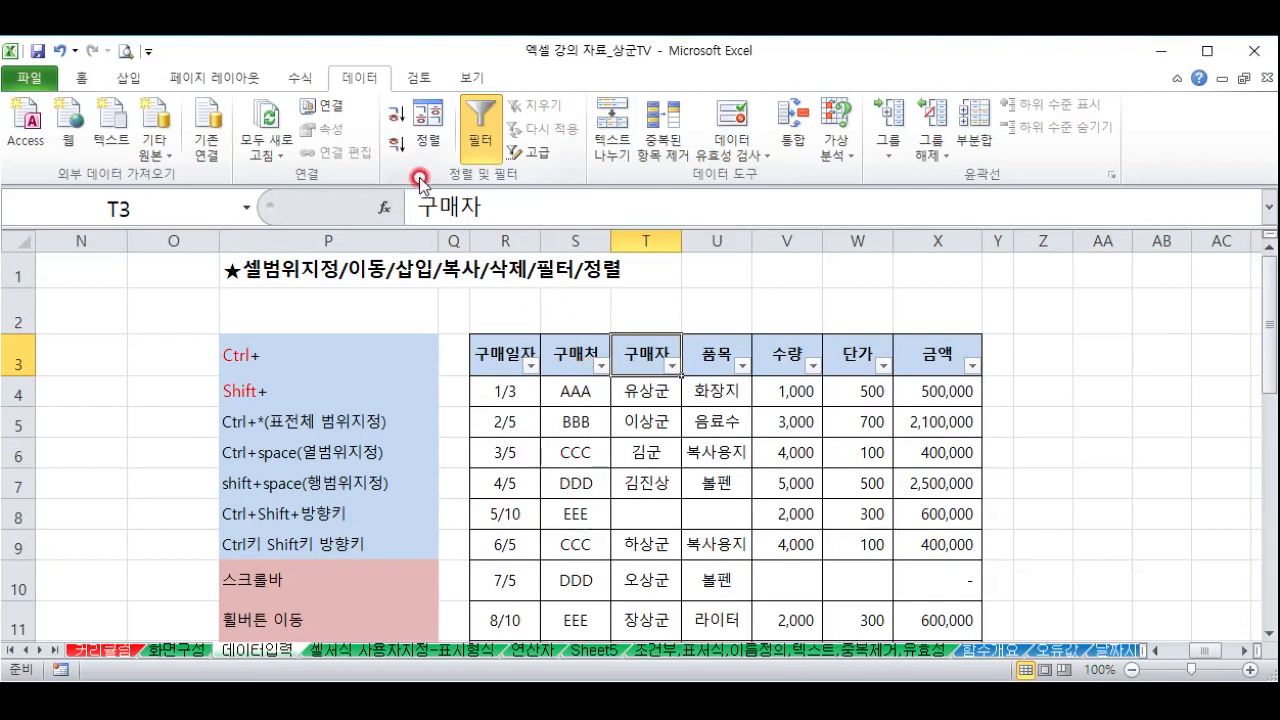
click(397, 113)
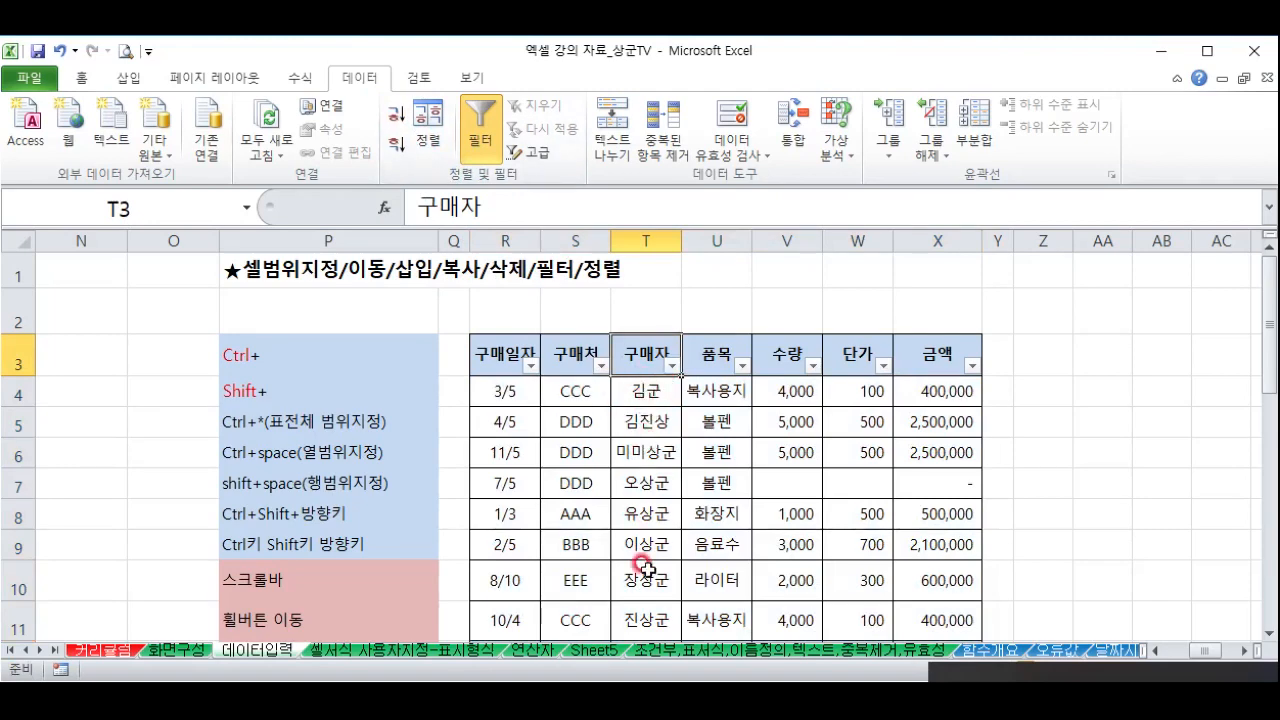
scroll(635, 540, down, 2)
scroll(622, 497, up, 2)
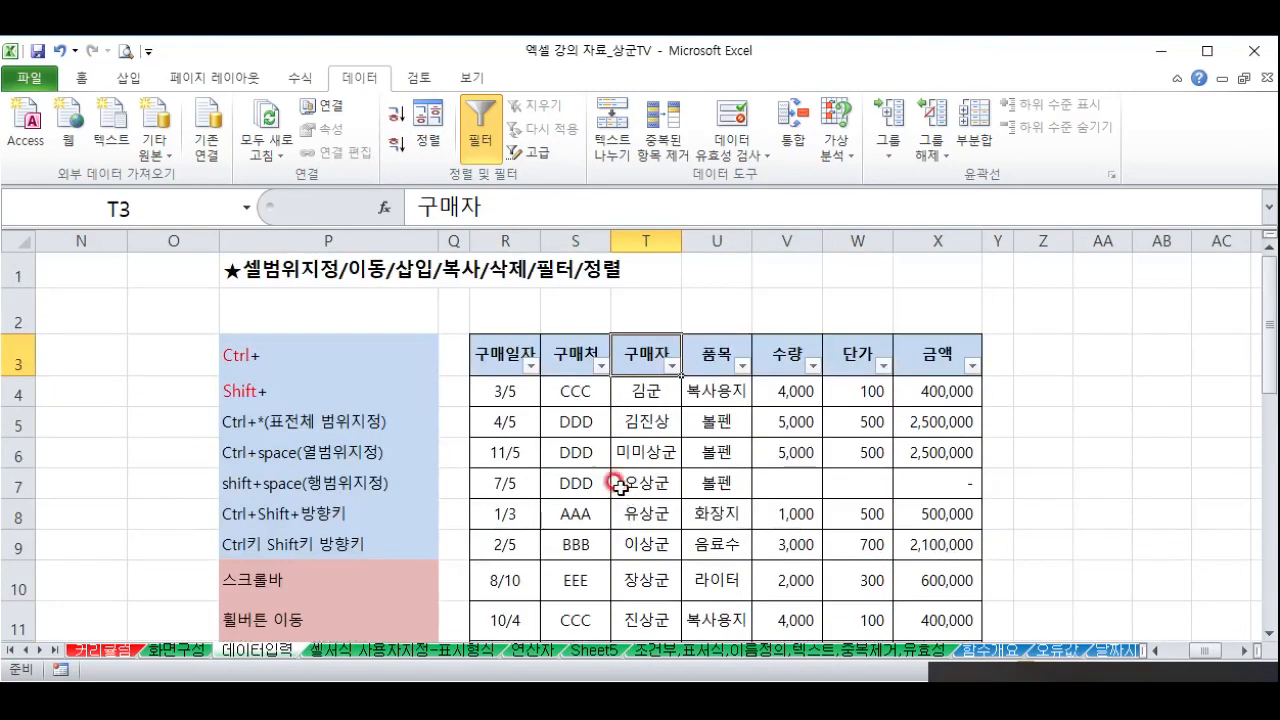
scroll(660, 510, down, 2)
scroll(664, 514, up, 2)
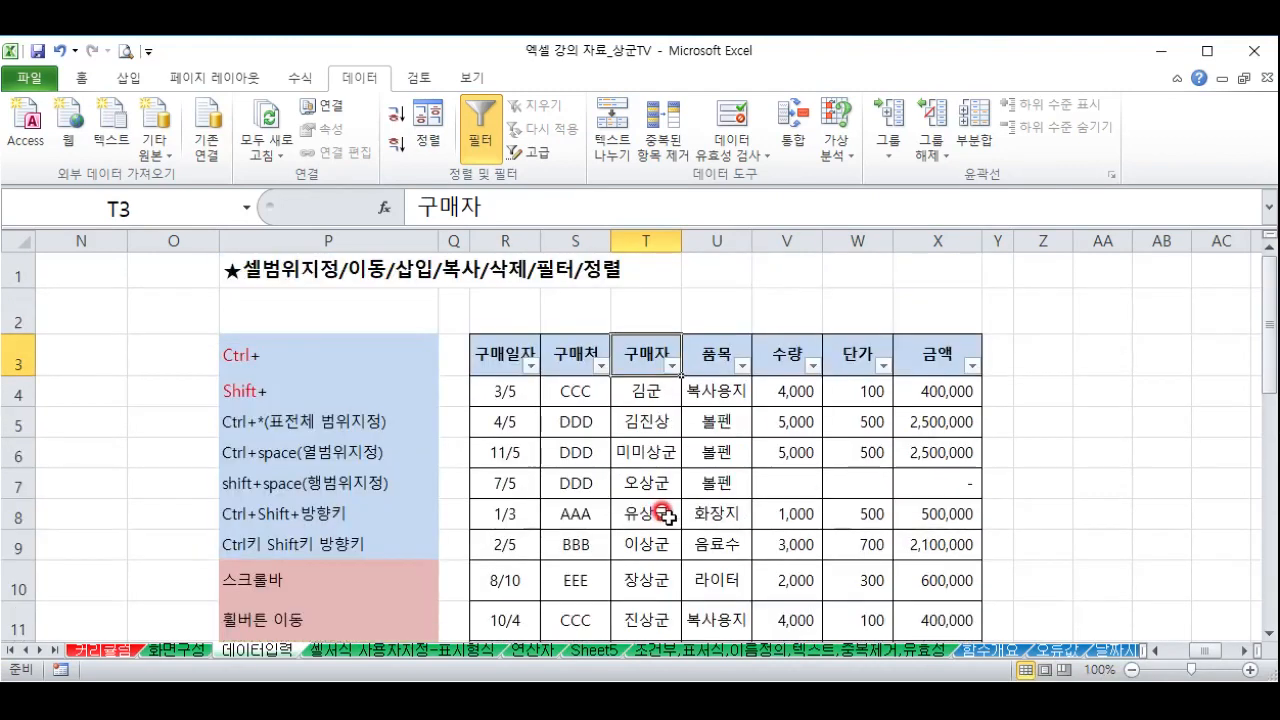
key(ctrl+z)
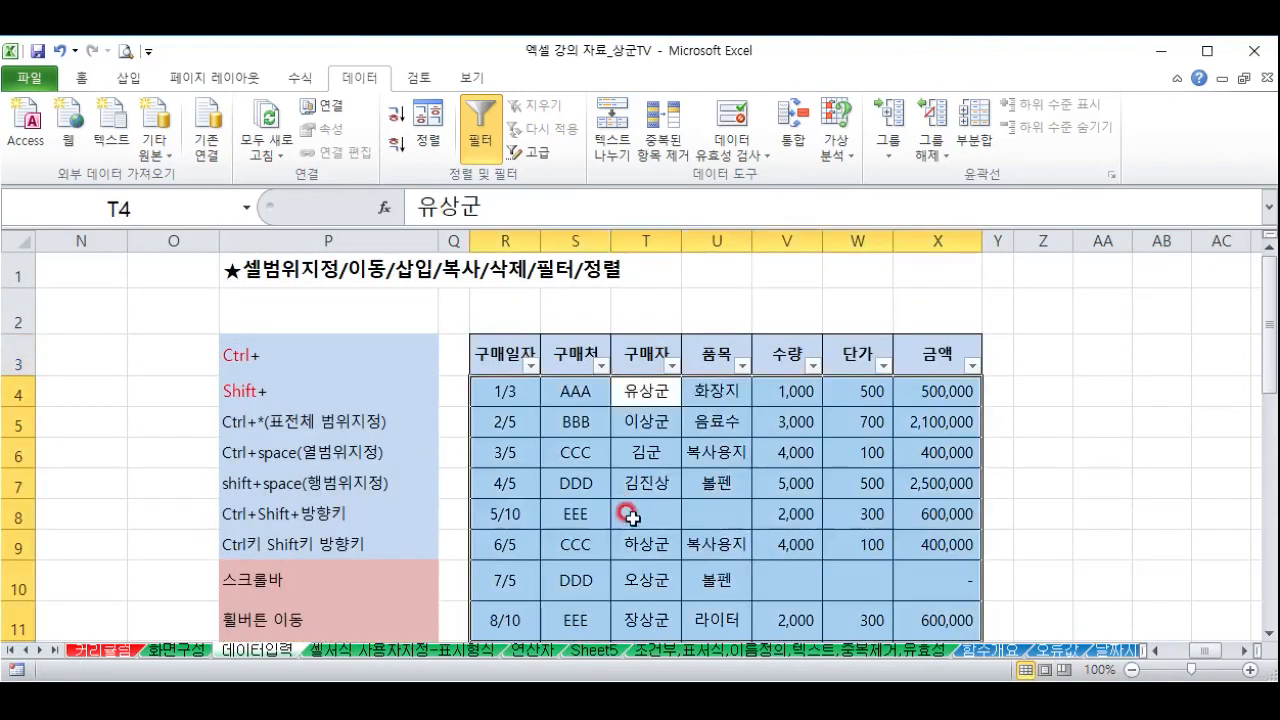
click(640, 486)
scroll(613, 508, down, 3)
scroll(613, 508, up, 3)
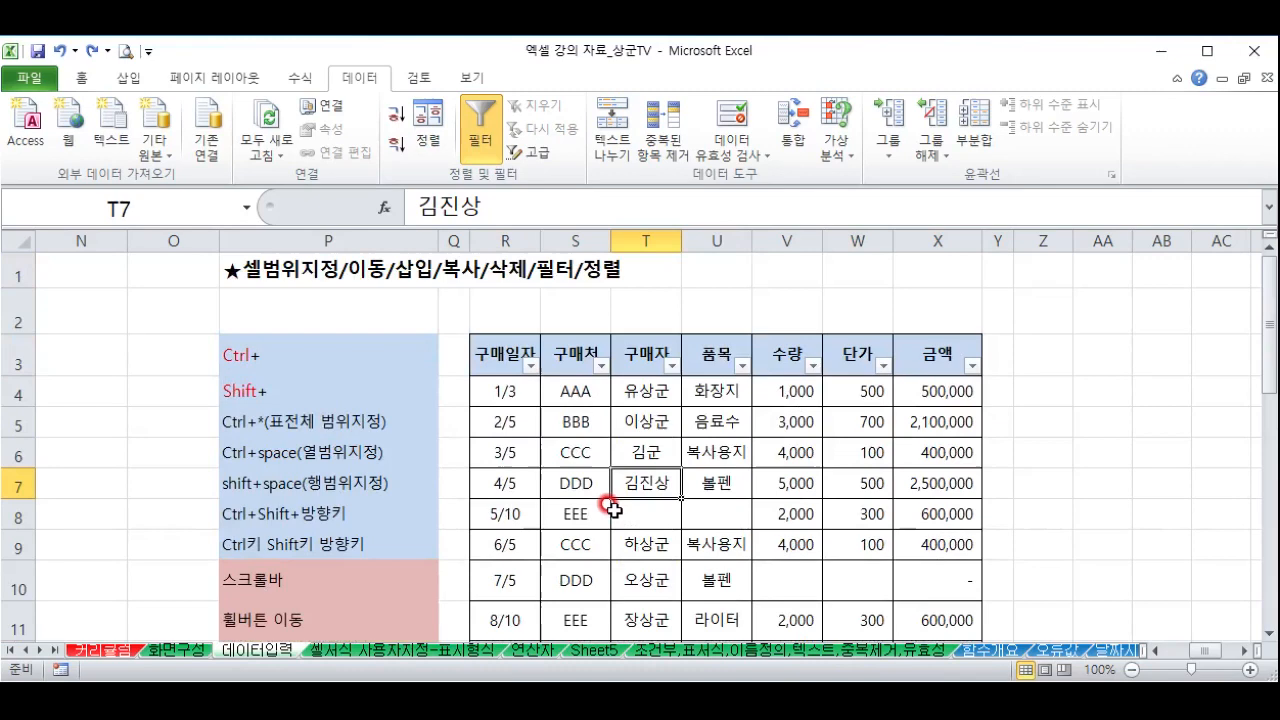
Sort the whole purchase table by 구매일자 and, as the second level, by 구매자, both by value in ascending order (오름차순)
drag(505, 360, 916, 608)
scroll(825, 576, up, 2)
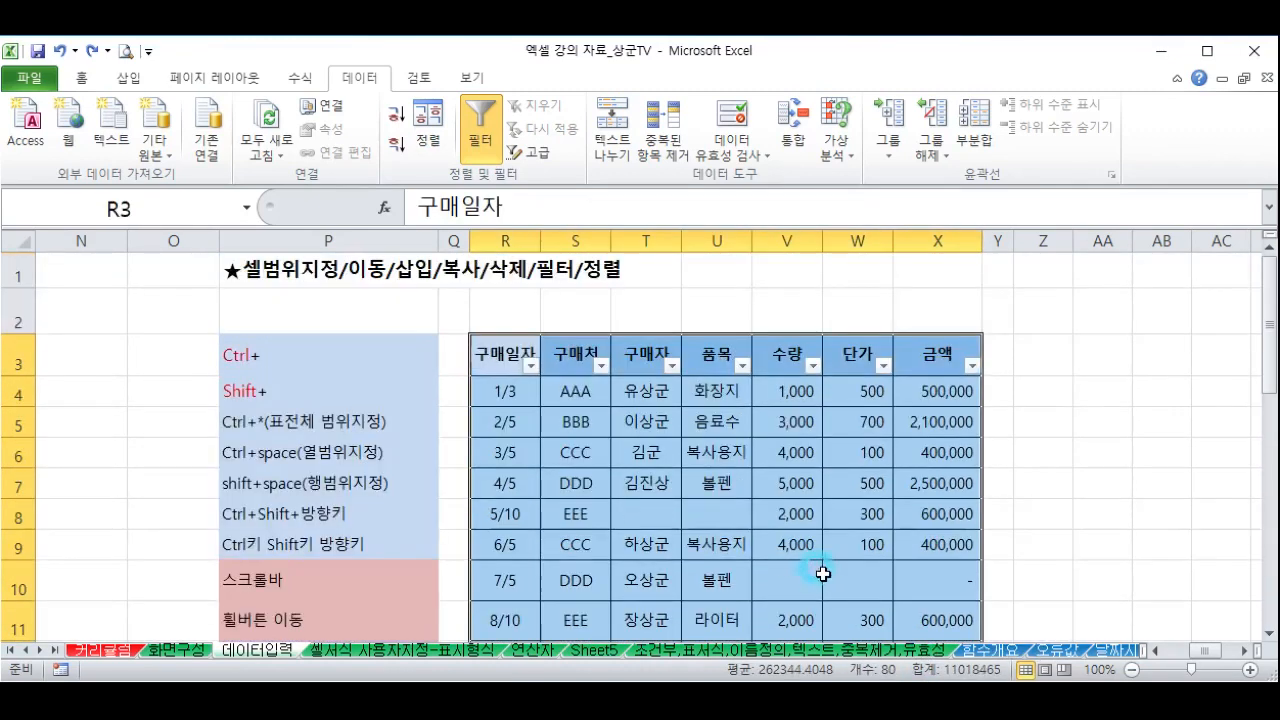
click(428, 140)
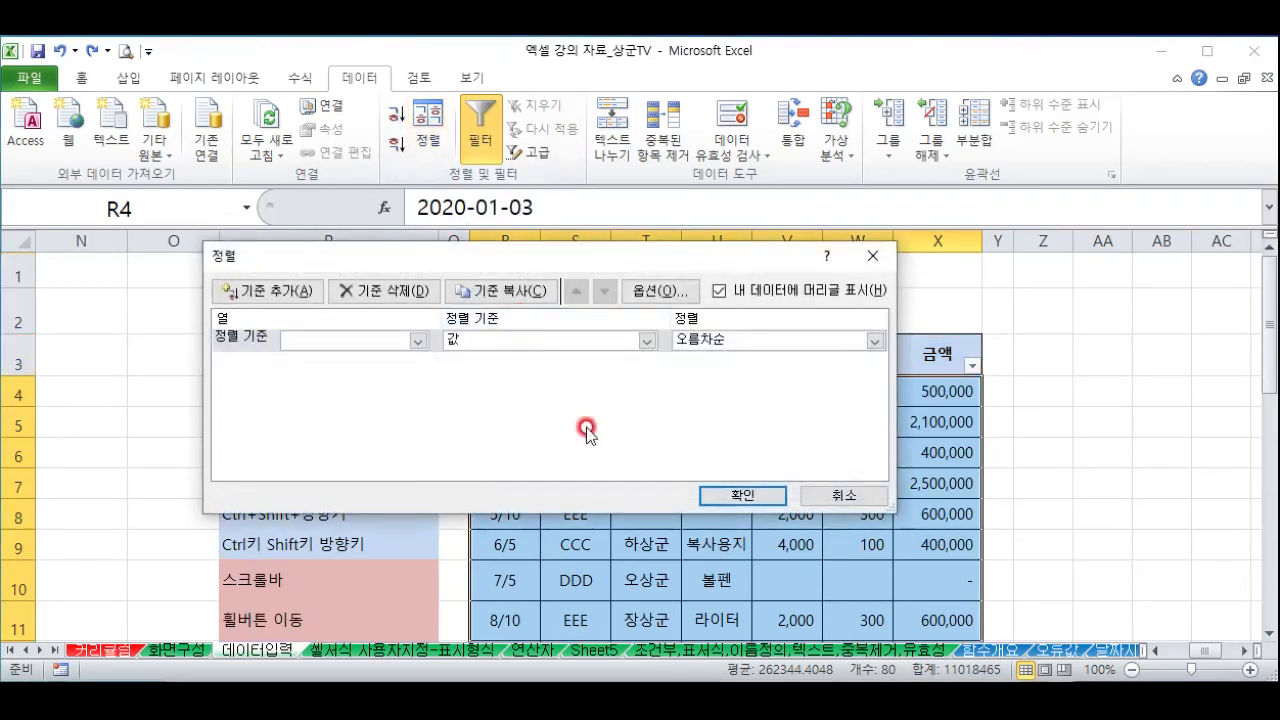
click(416, 341)
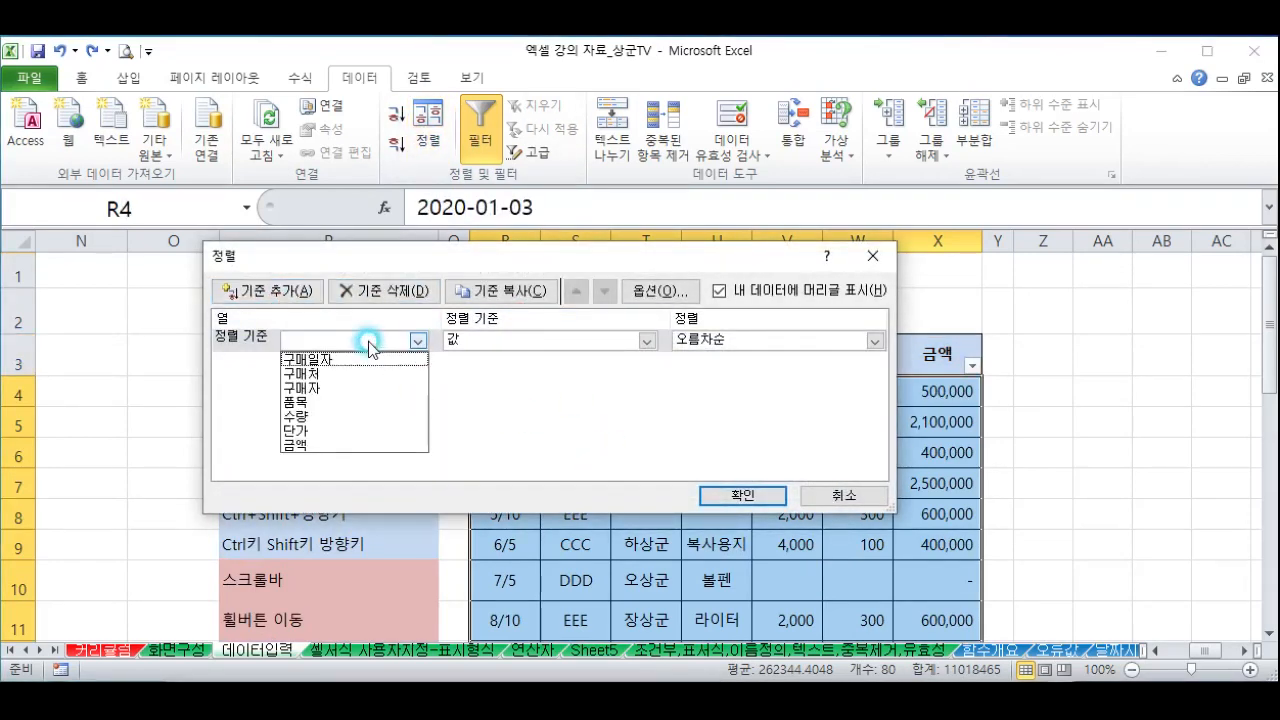
click(310, 359)
click(257, 290)
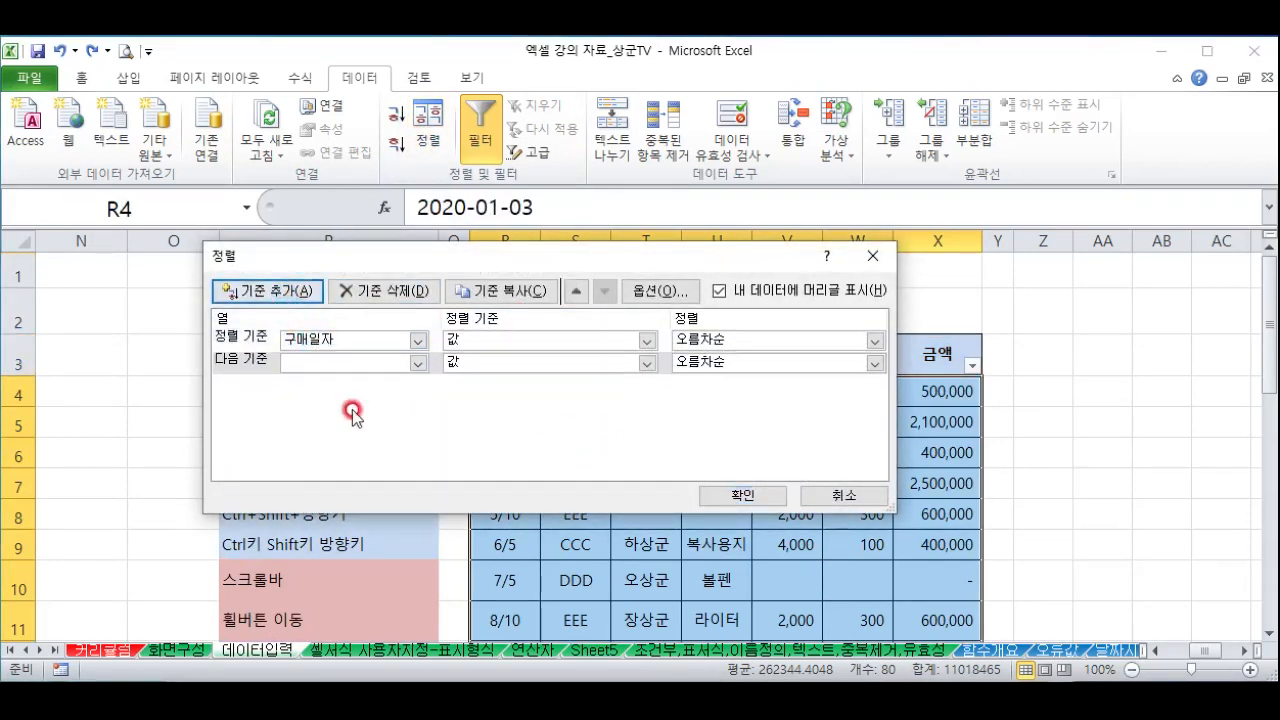
click(358, 360)
click(304, 404)
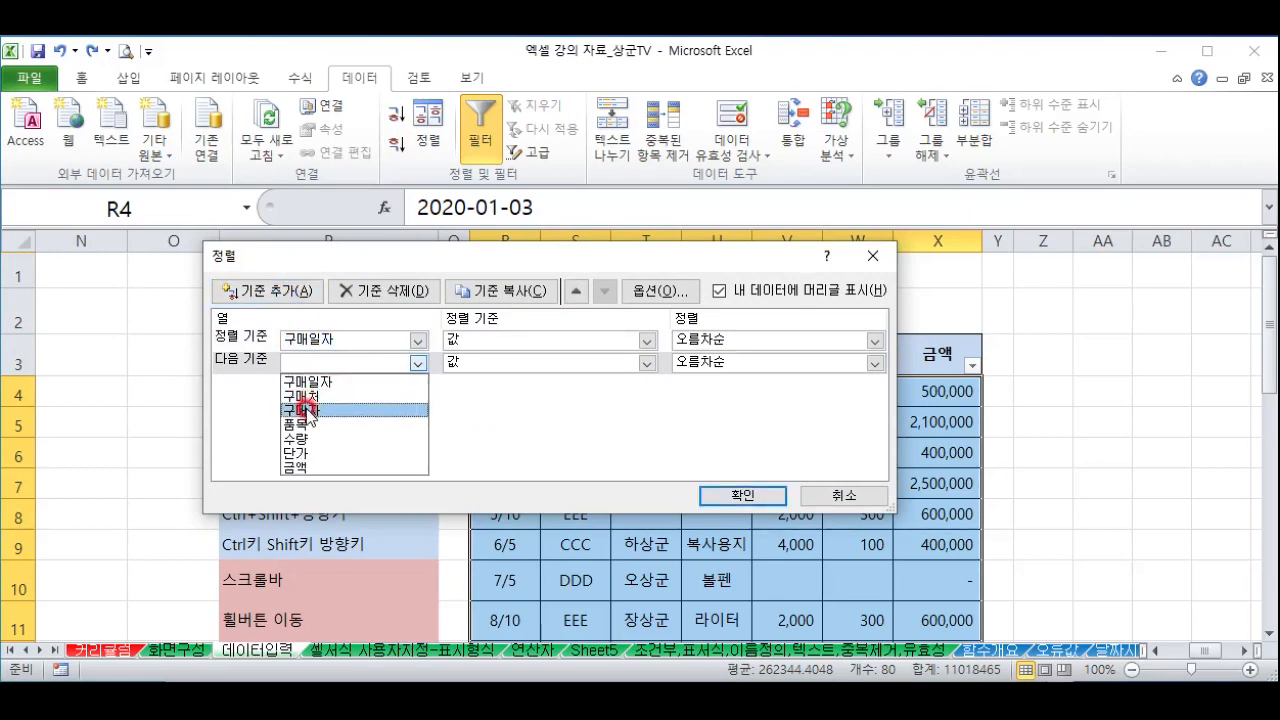
click(740, 494)
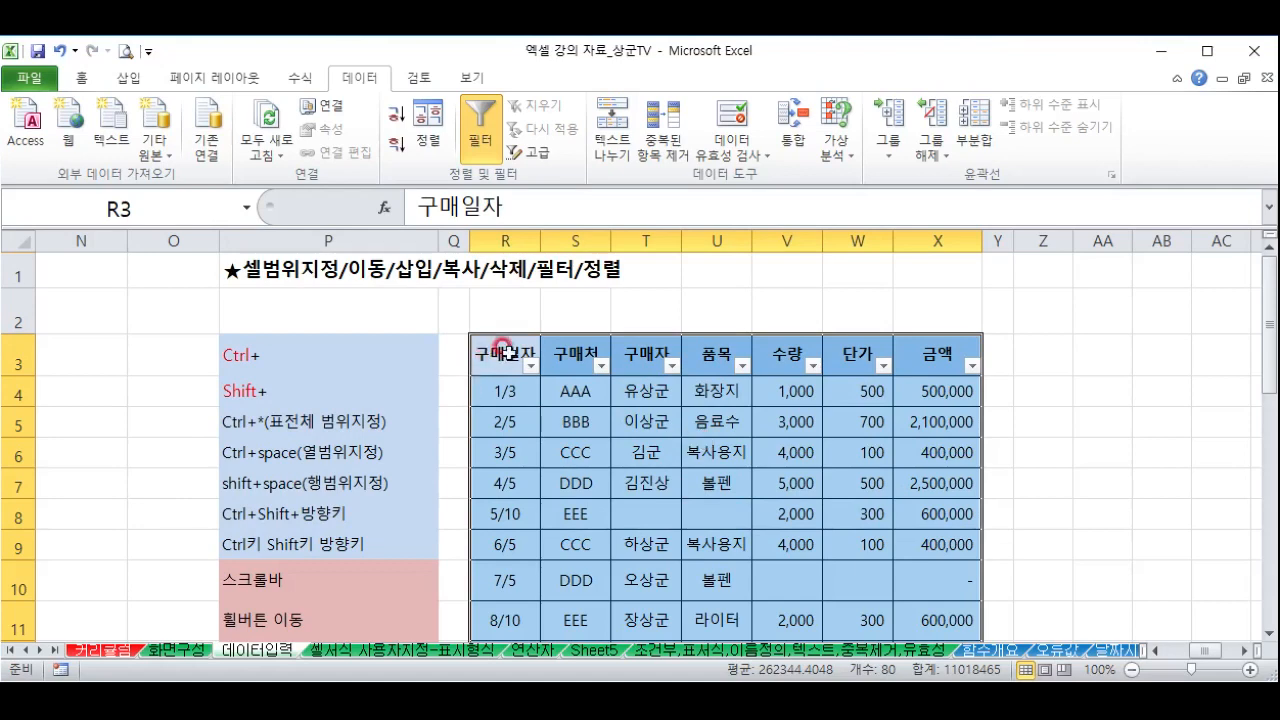
Switch the 내 데이터에 머리글 표시 option off and back on in the sort settings, and close them without sorting
click(428, 120)
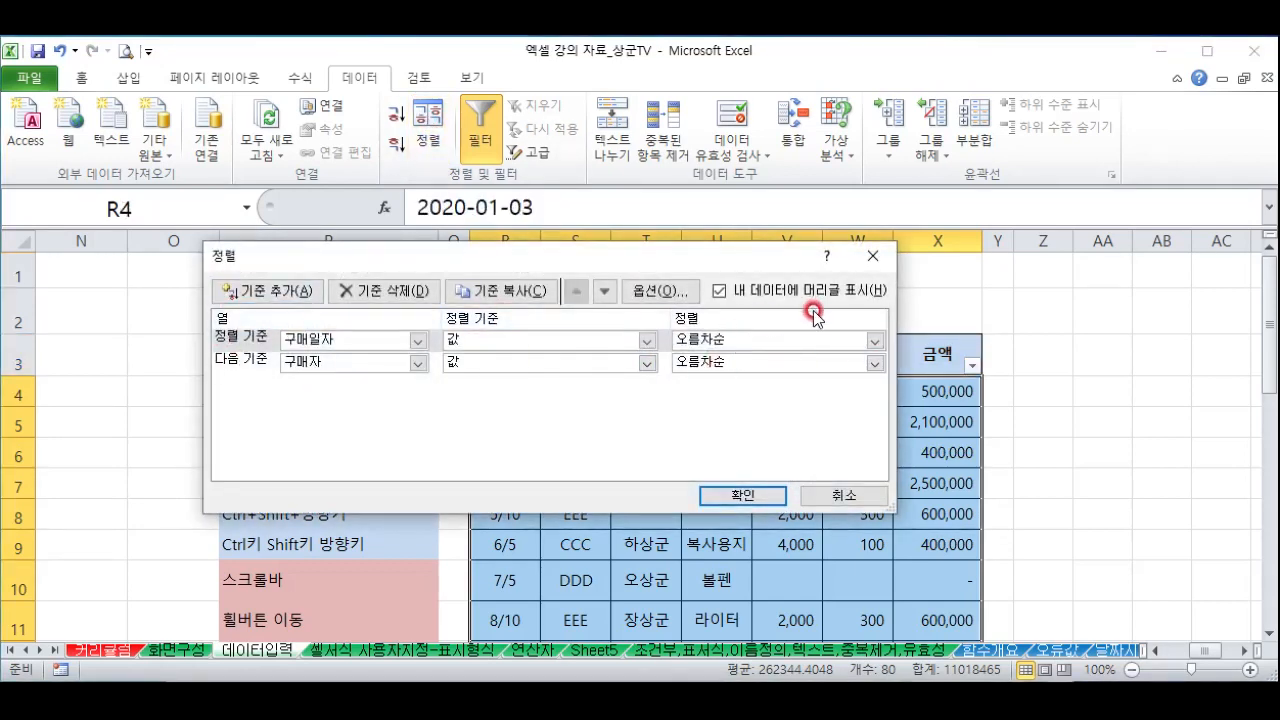
drag(714, 258, 929, 302)
click(932, 331)
click(932, 331)
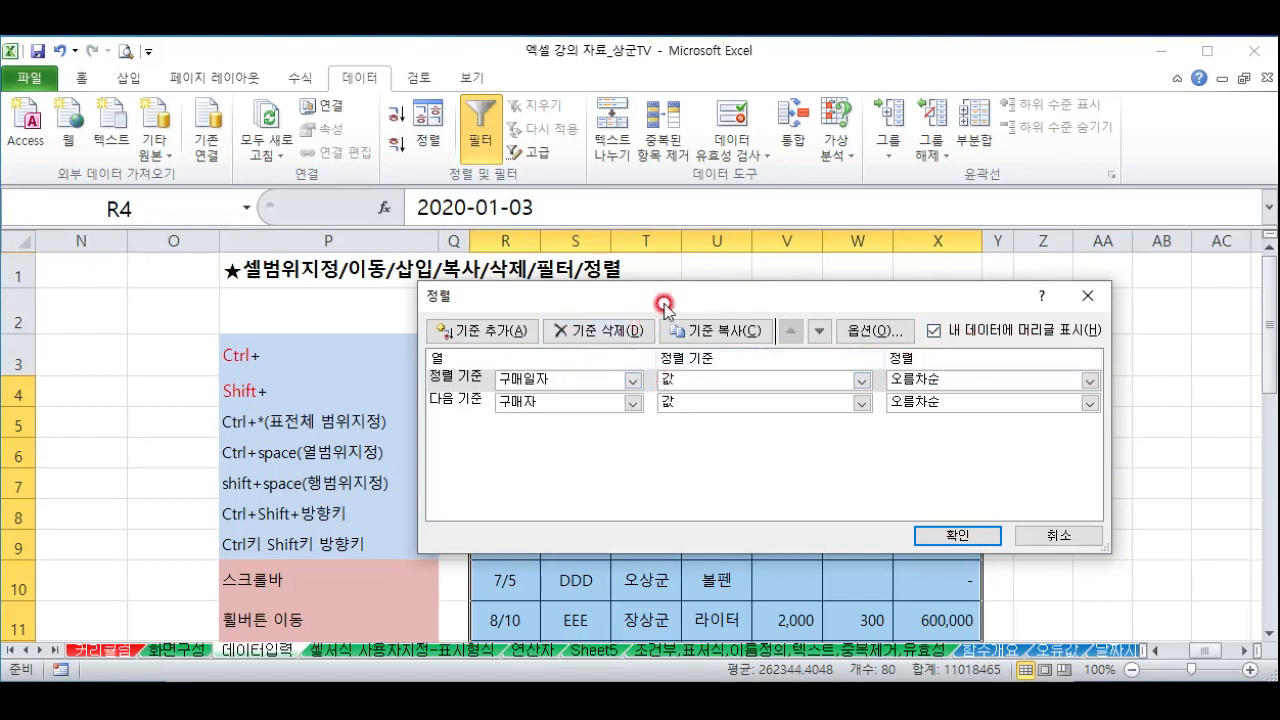
click(933, 330)
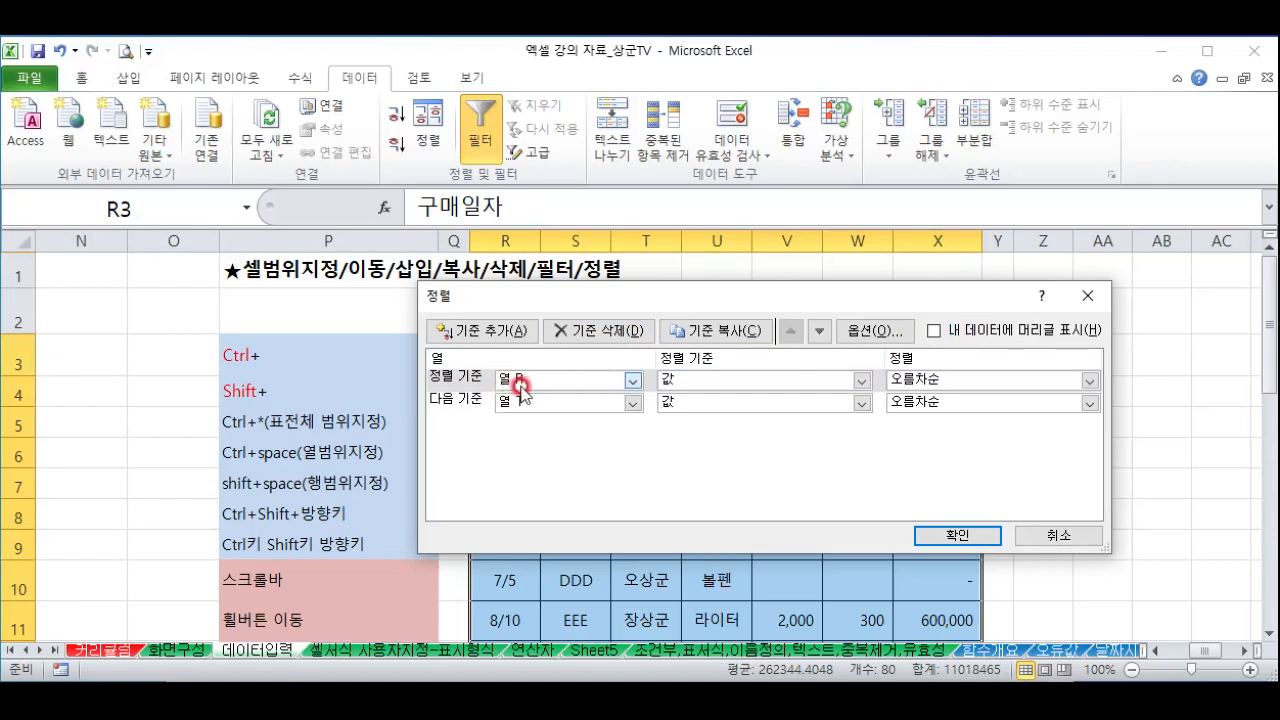
click(1013, 329)
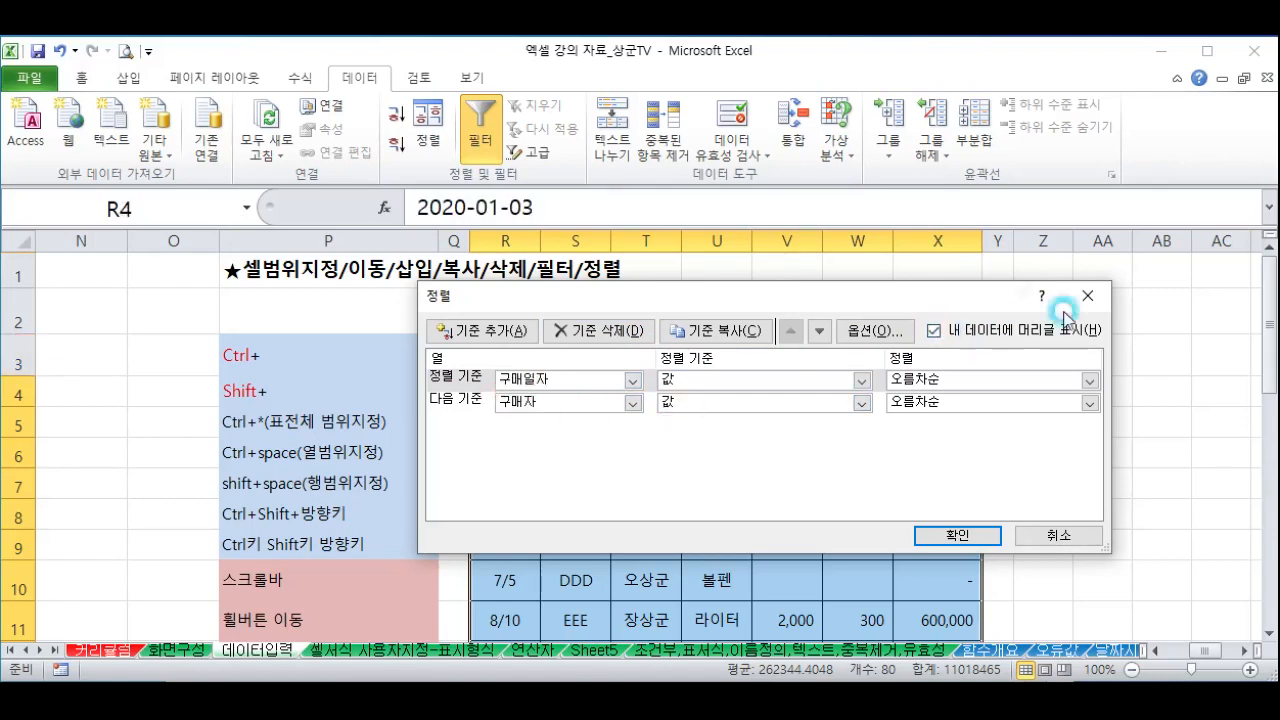
click(1087, 295)
Examine the lower rows of the purchase table and the wildcard notes on * and ? in P18:P20
click(563, 447)
scroll(562, 454, down, 2)
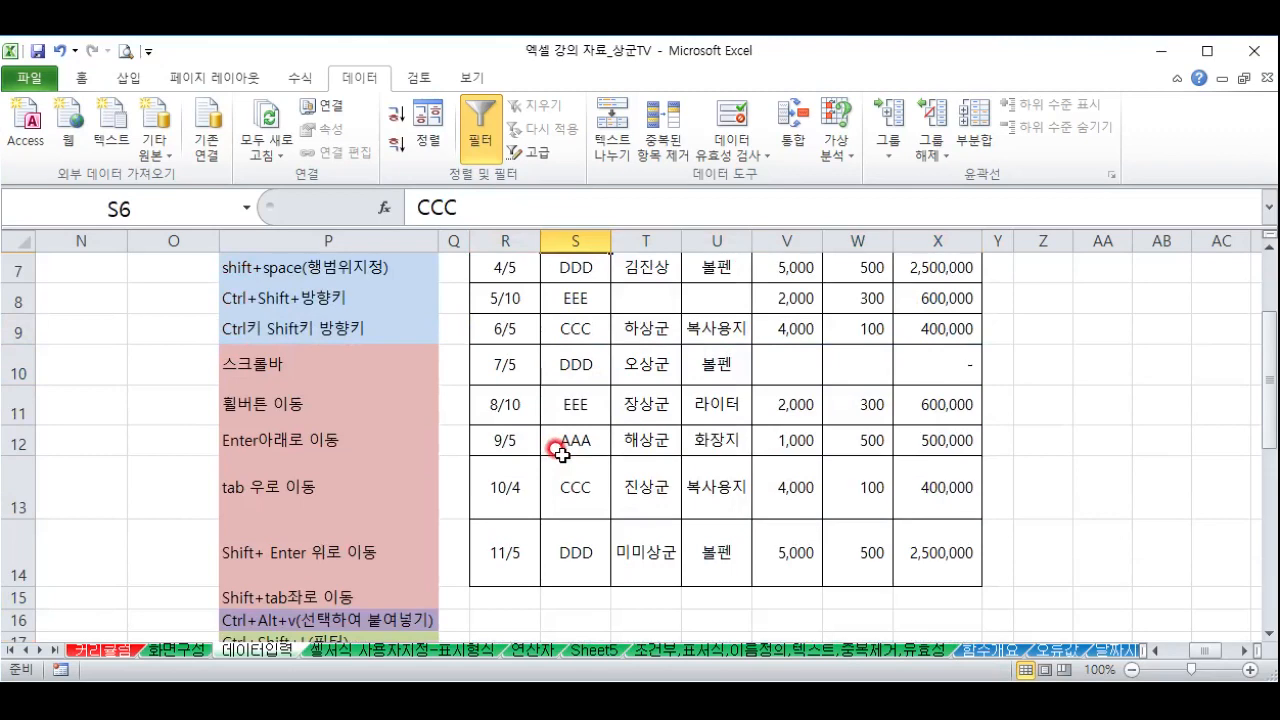
scroll(562, 454, down, 2)
scroll(565, 460, up, 3)
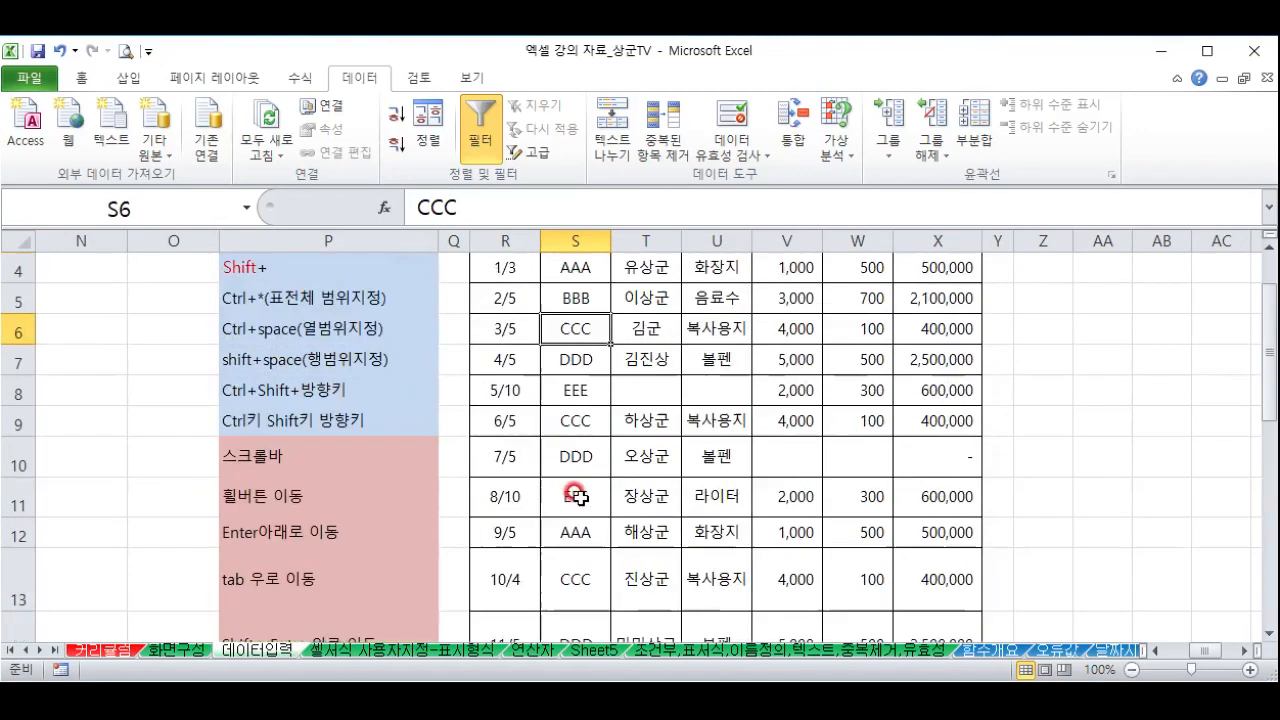
scroll(578, 497, down, 2)
scroll(578, 497, up, 2)
scroll(578, 497, down, 2)
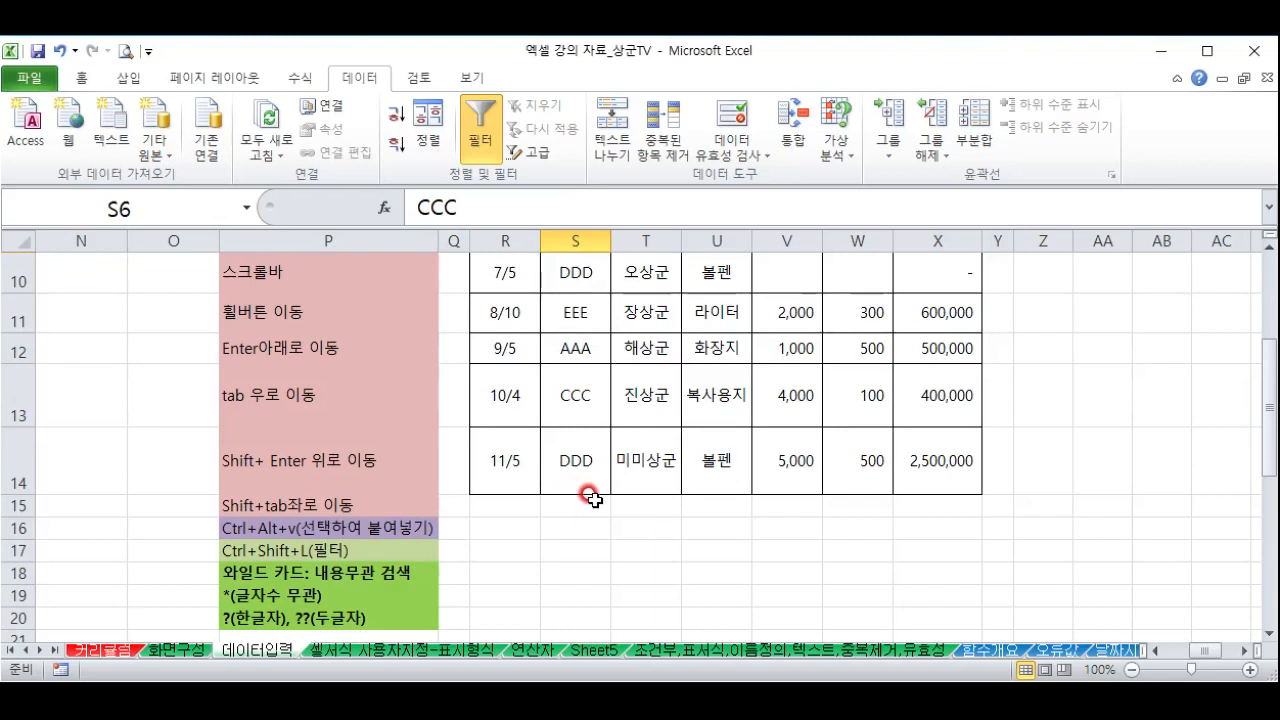
scroll(576, 463, down, 1)
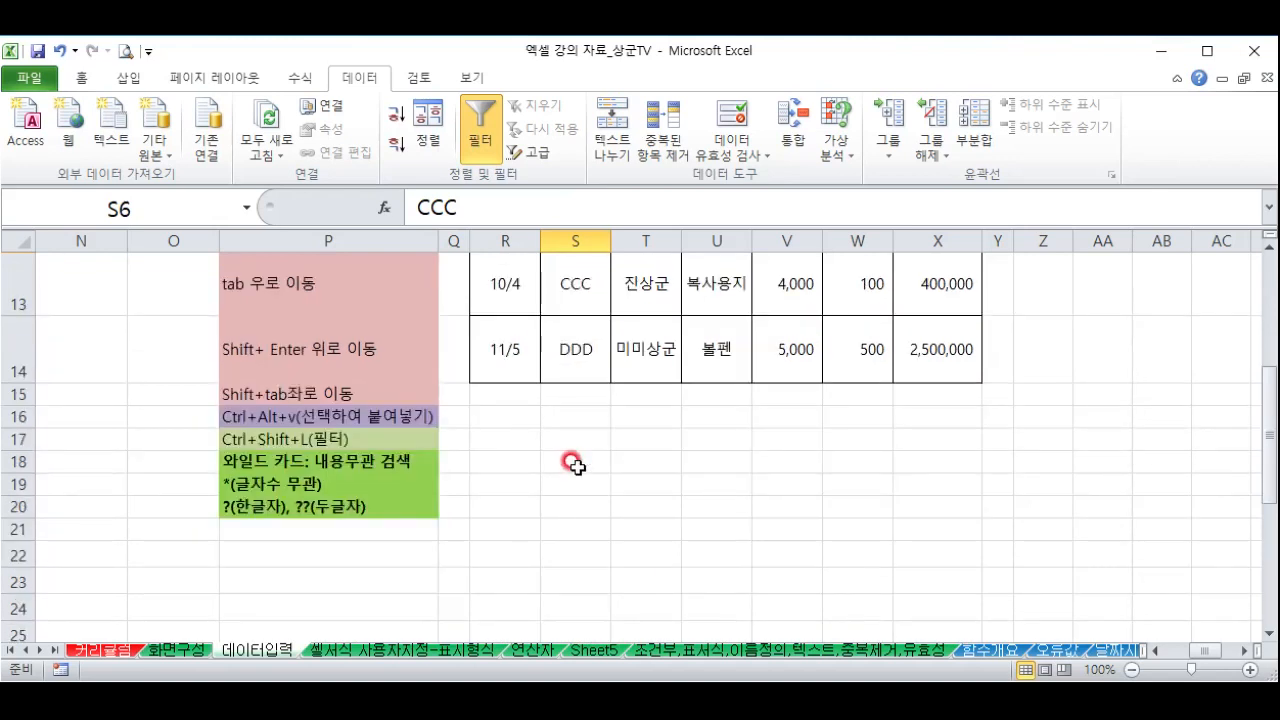
click(268, 484)
click(287, 508)
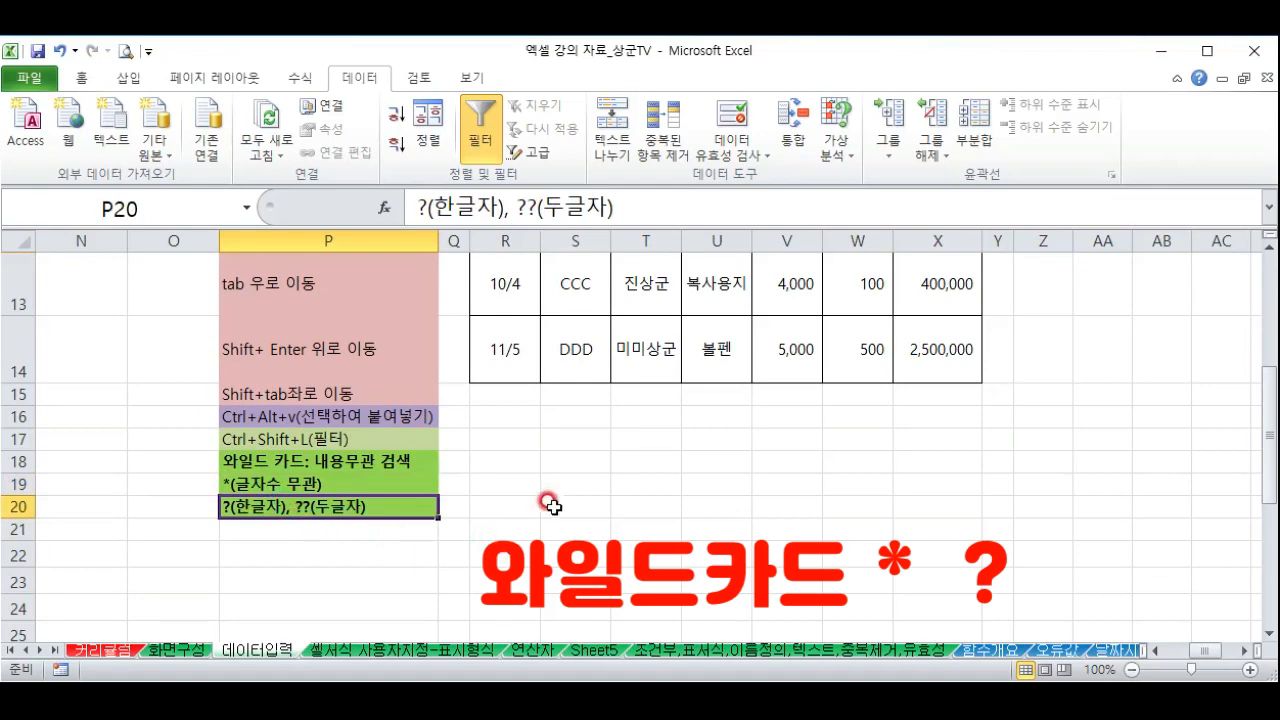
click(572, 460)
Enter the wildcard pattern 김?? in cell Z5 beside the purchase table
scroll(575, 460, up, 4)
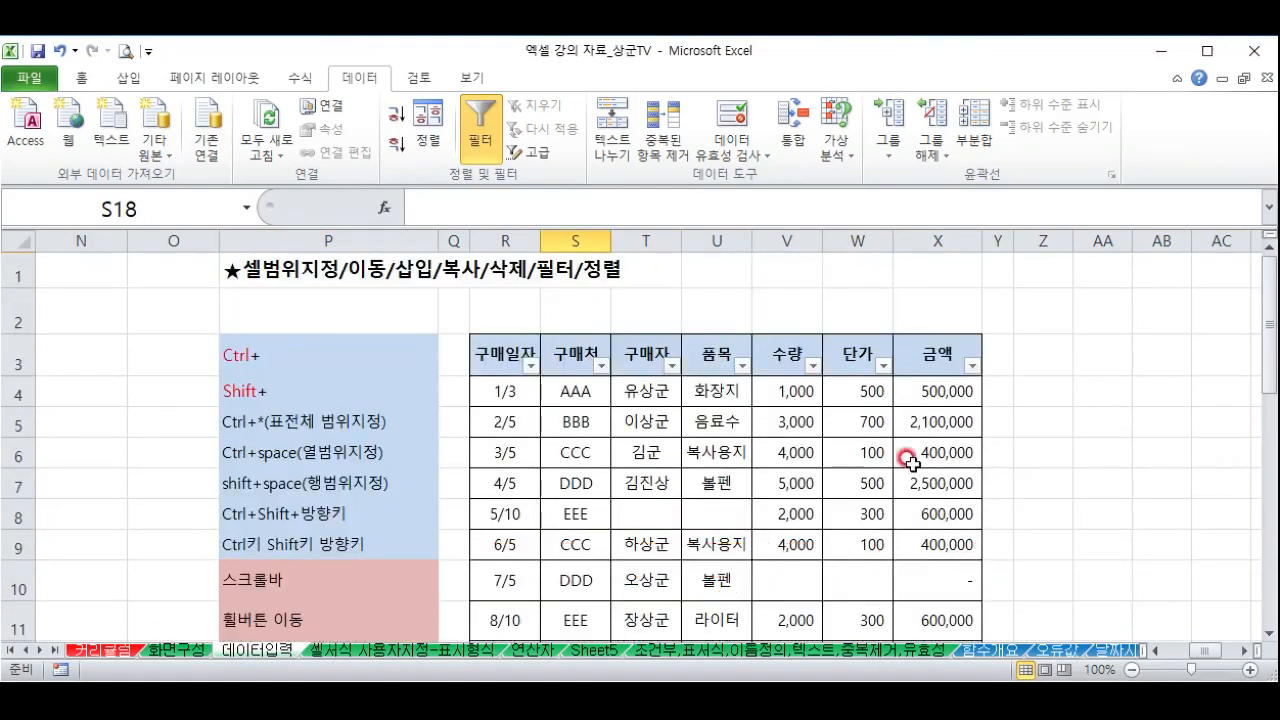
click(1100, 360)
click(1056, 420)
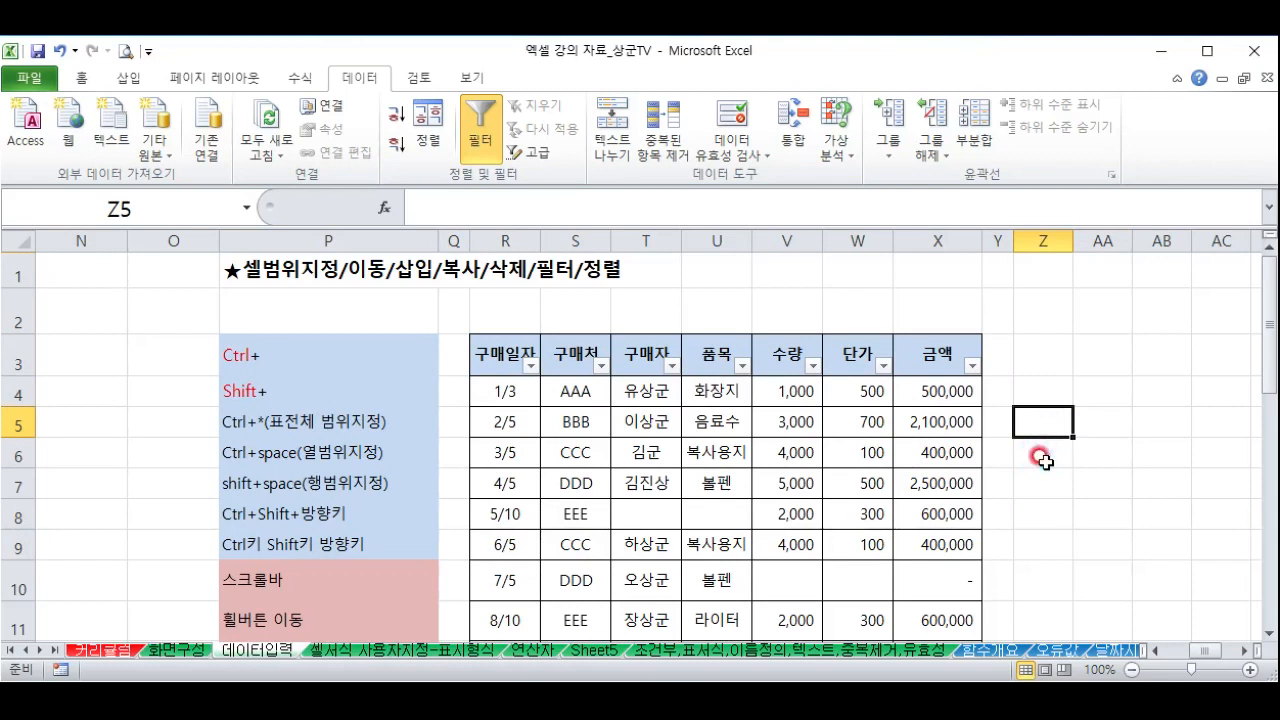
text(ㄱ)
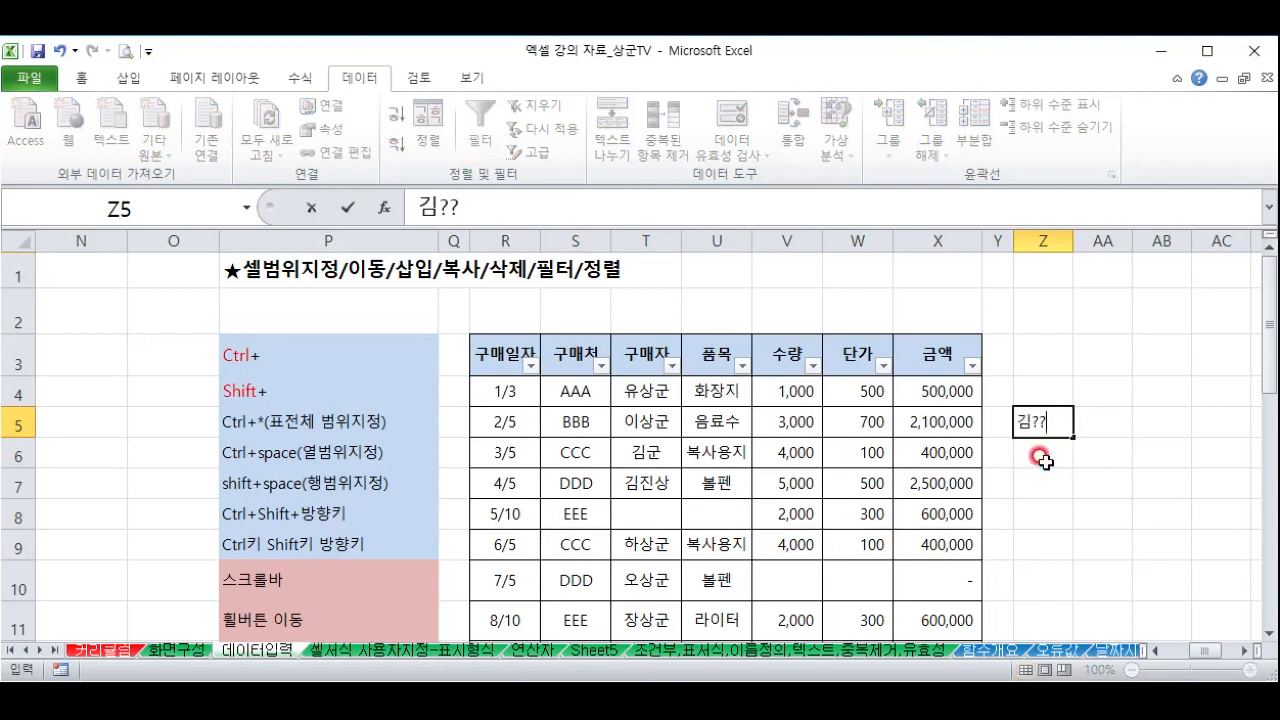
text(??)
click(1043, 460)
Shorten the wildcard pattern in cell Z5 to 김?
click(1058, 422)
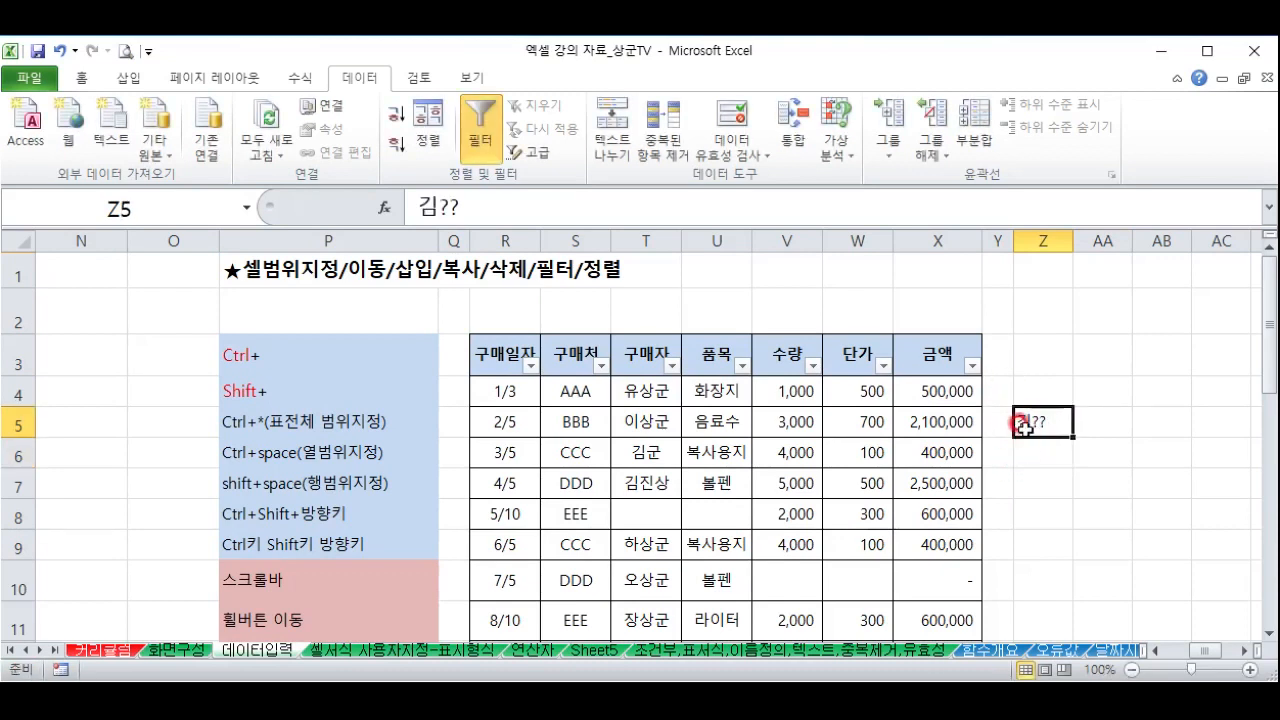
double_click(1045, 421)
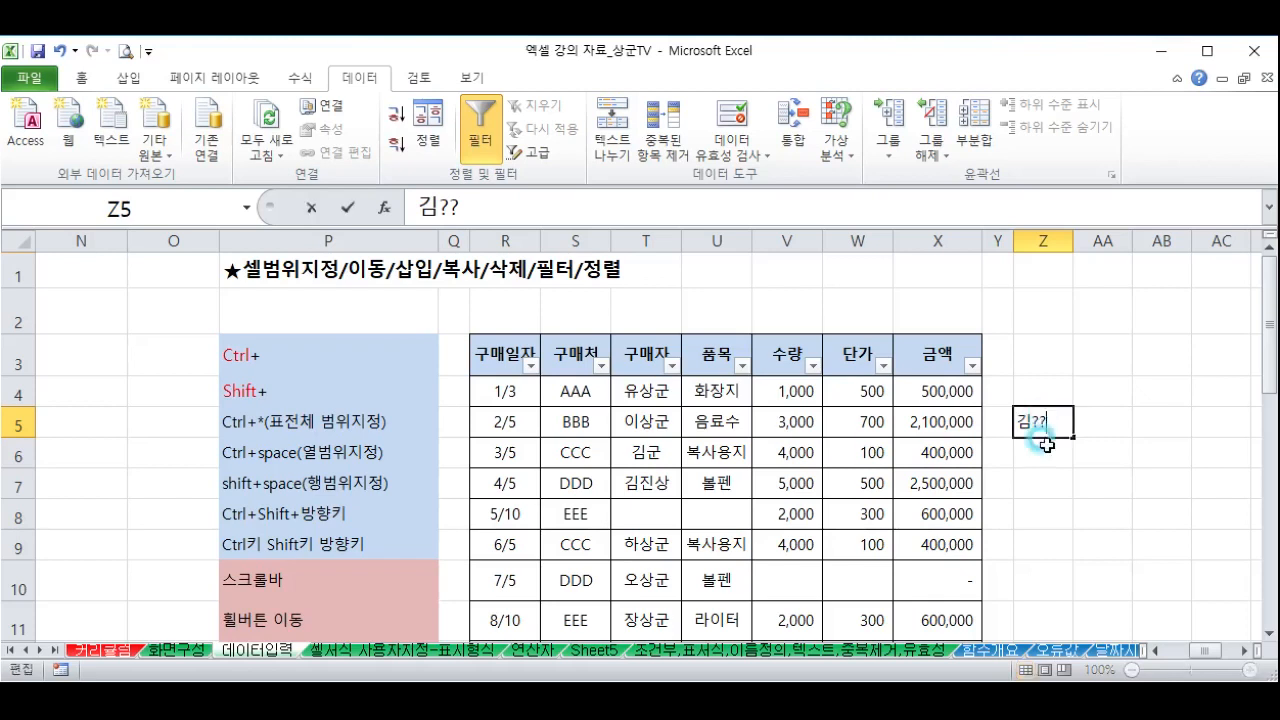
key(Return)
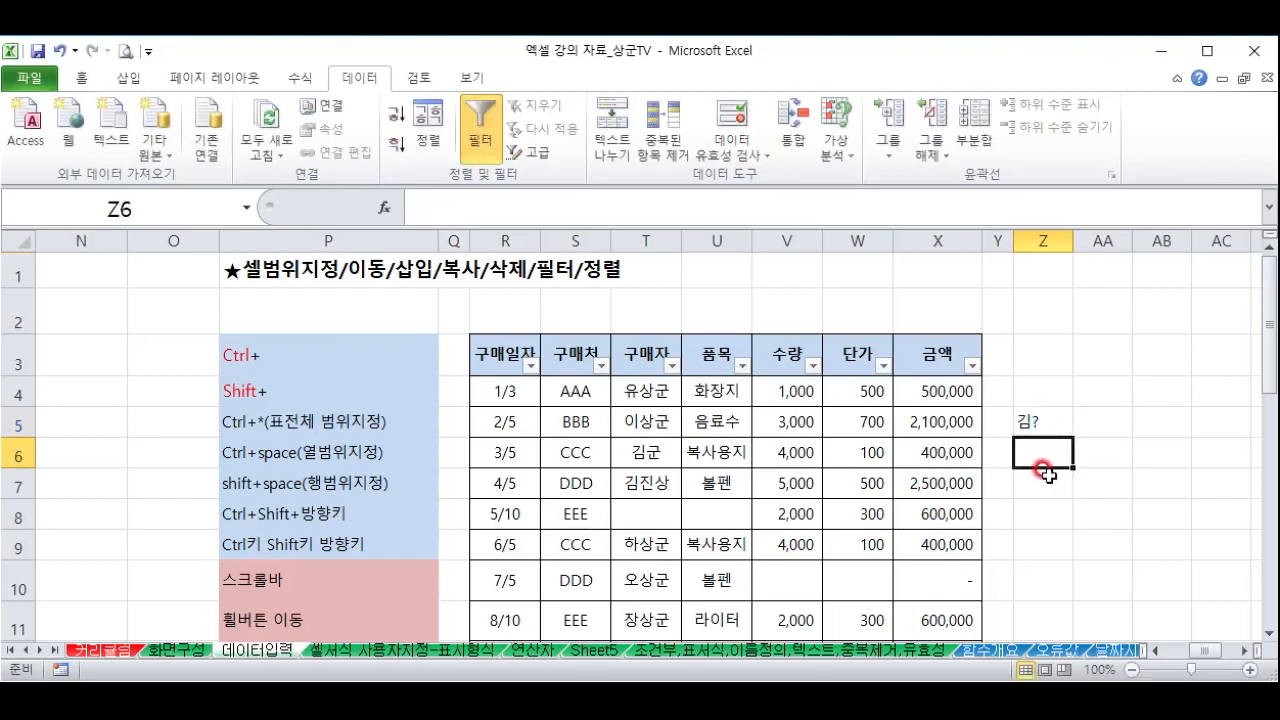
click(1024, 420)
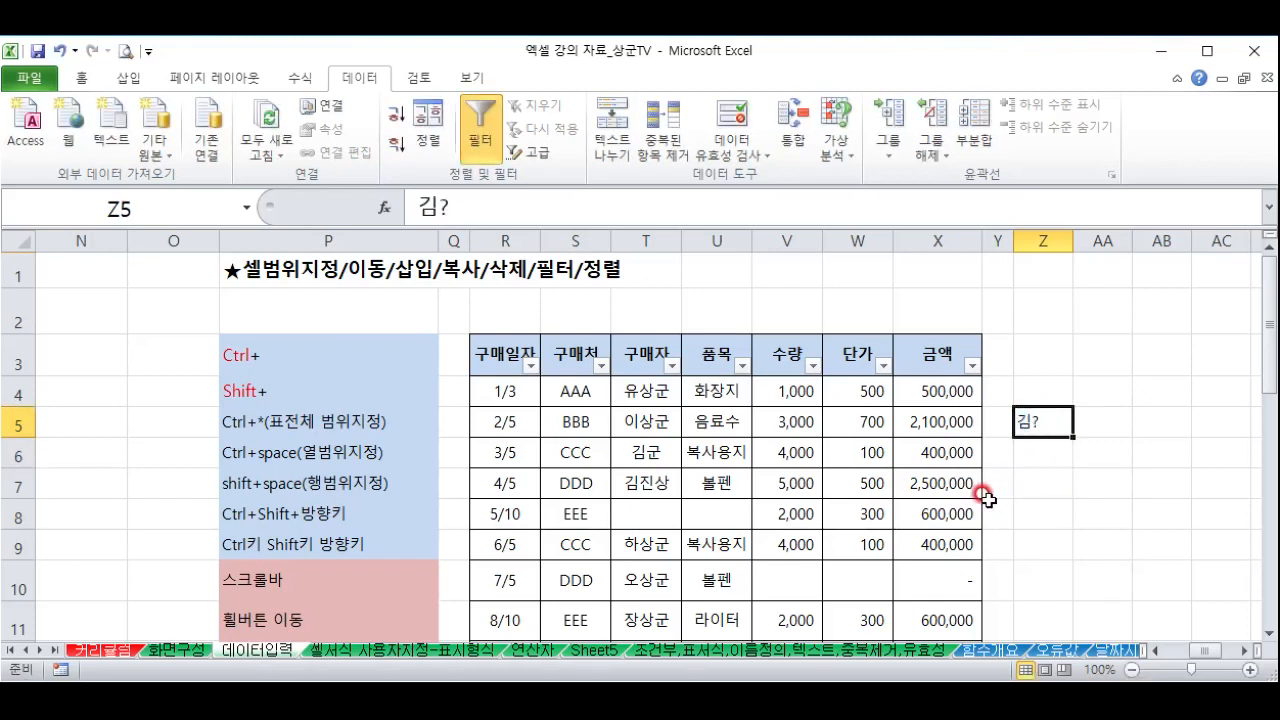
Filter the 구매자 column by the pattern 김? copied from cell Z5, and clear the filter again
double_click(1045, 418)
key(ctrl+c)
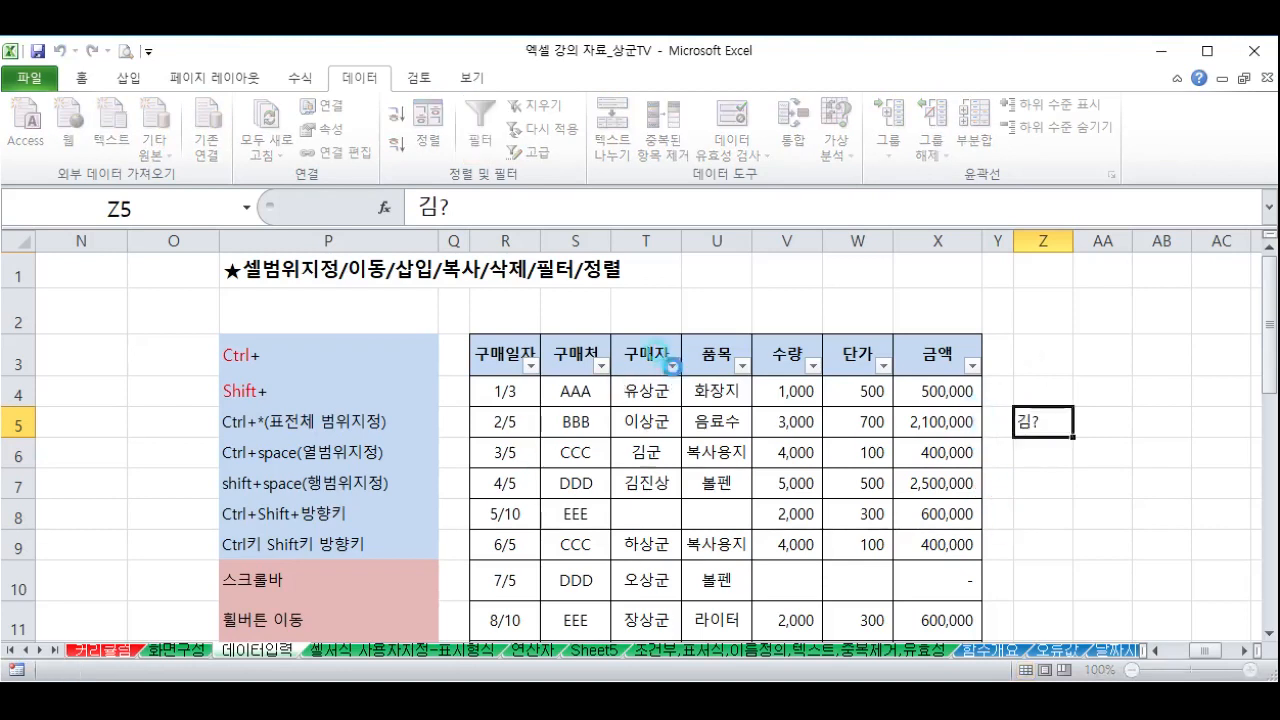
click(673, 365)
click(491, 520)
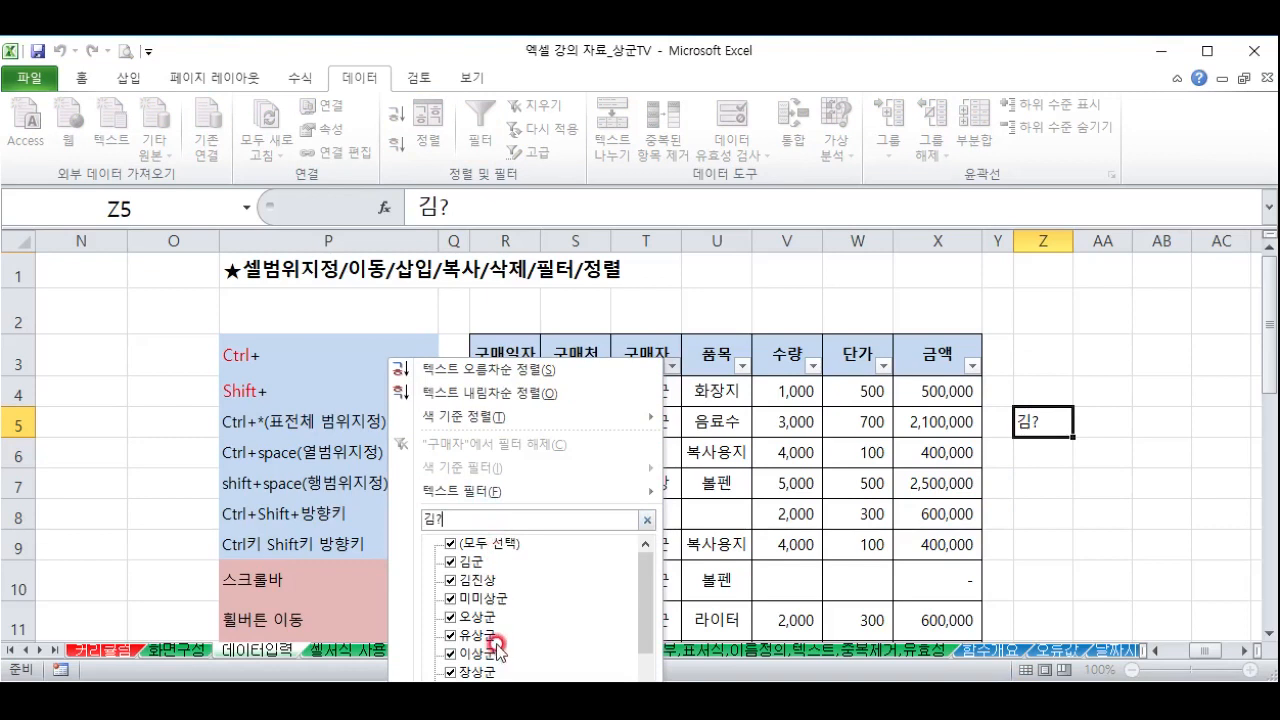
key(ctrl+v)
key(Return)
click(640, 401)
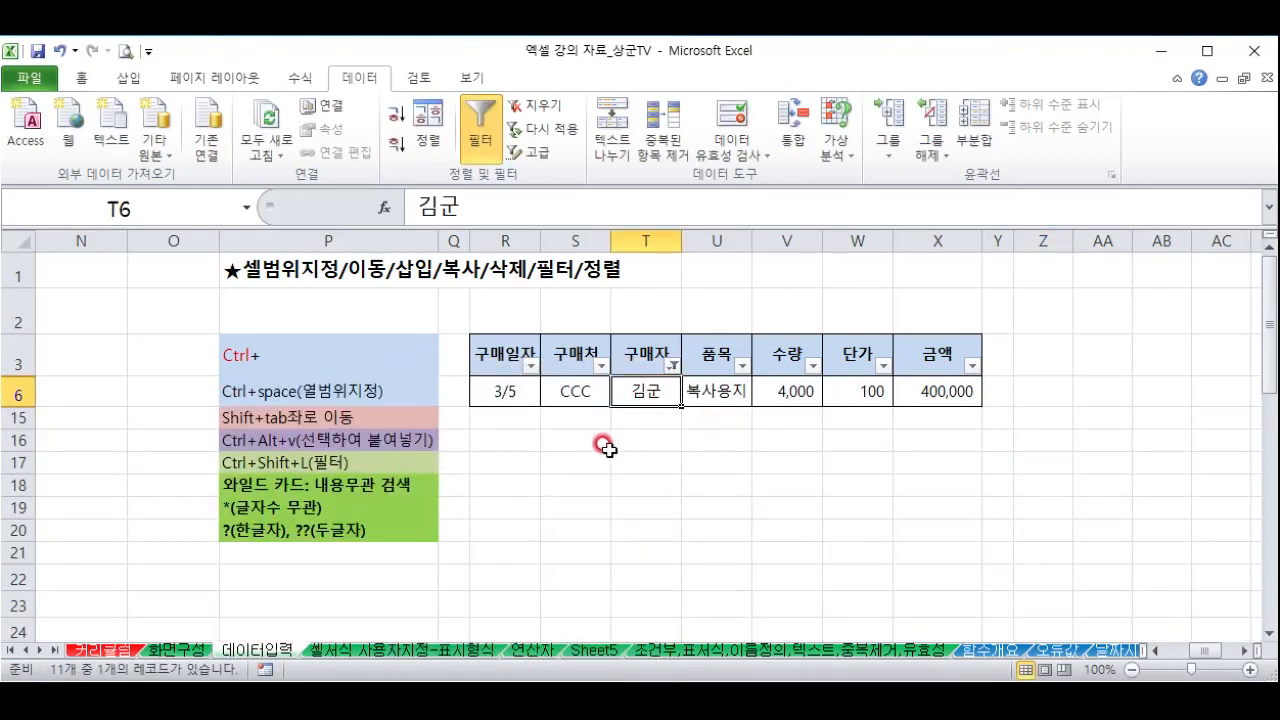
click(522, 105)
Change the wildcard pattern in cell Z5 to 김*
click(1022, 422)
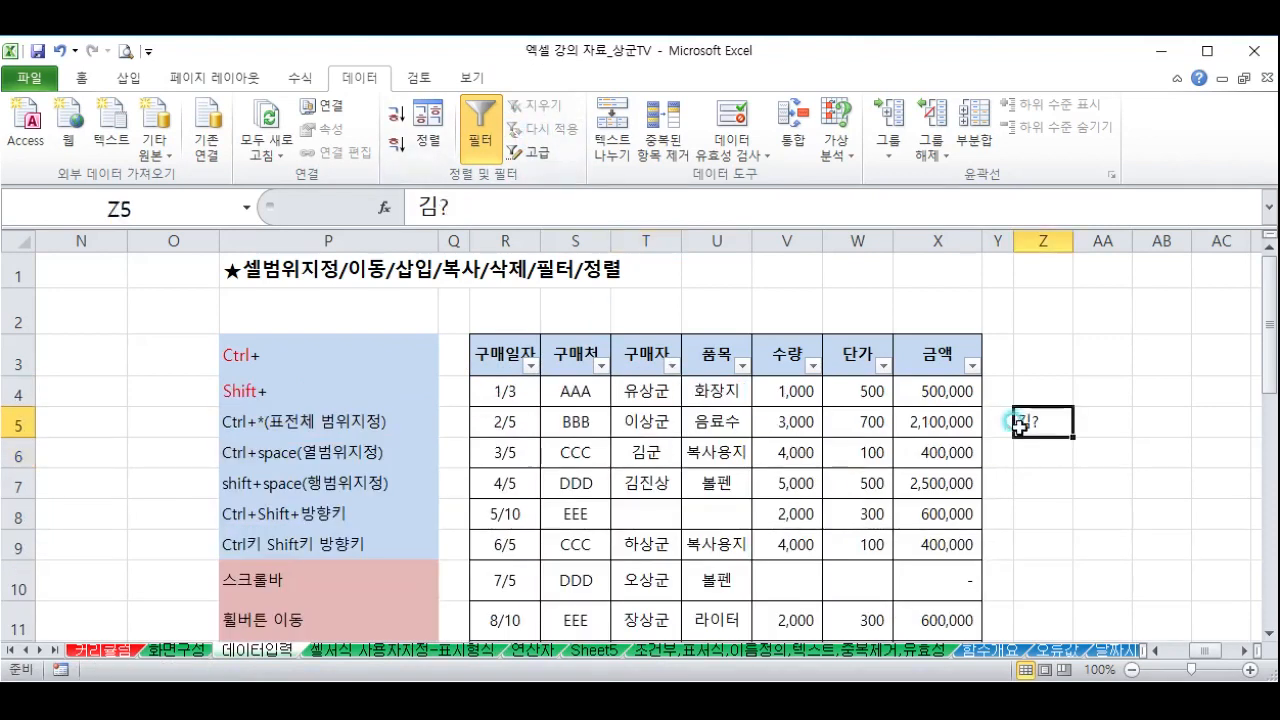
double_click(1040, 424)
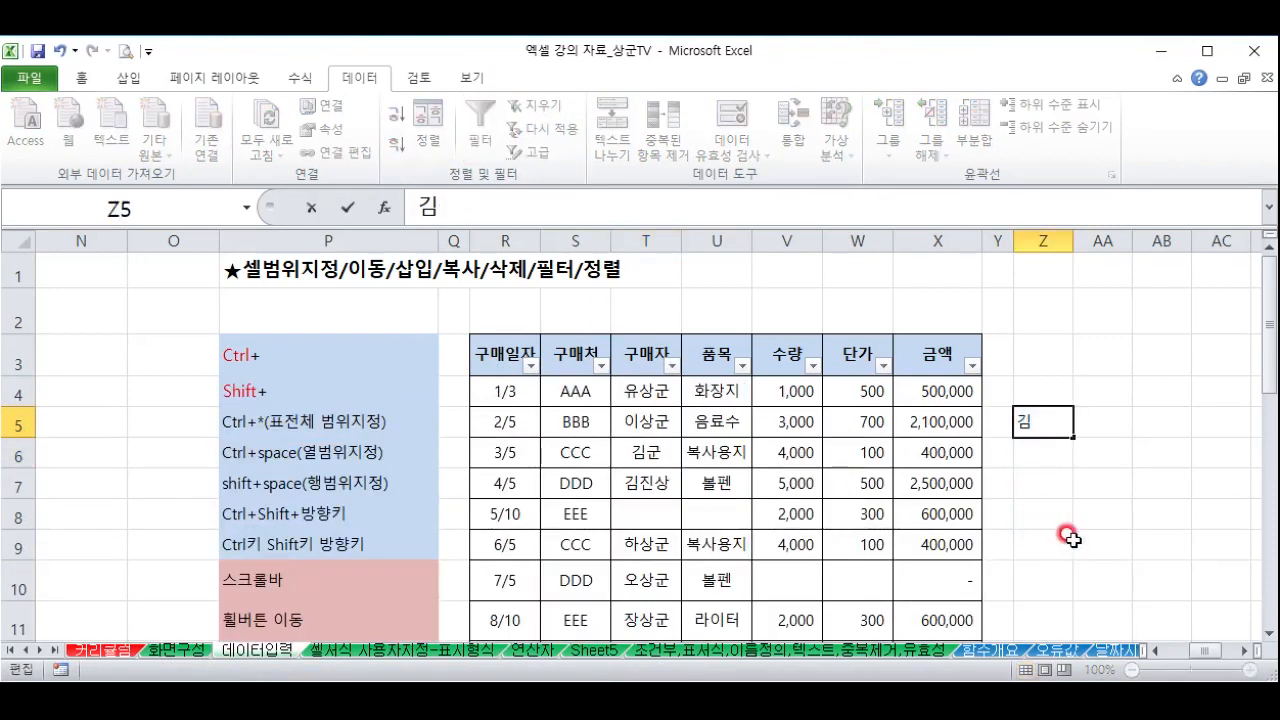
click(1067, 533)
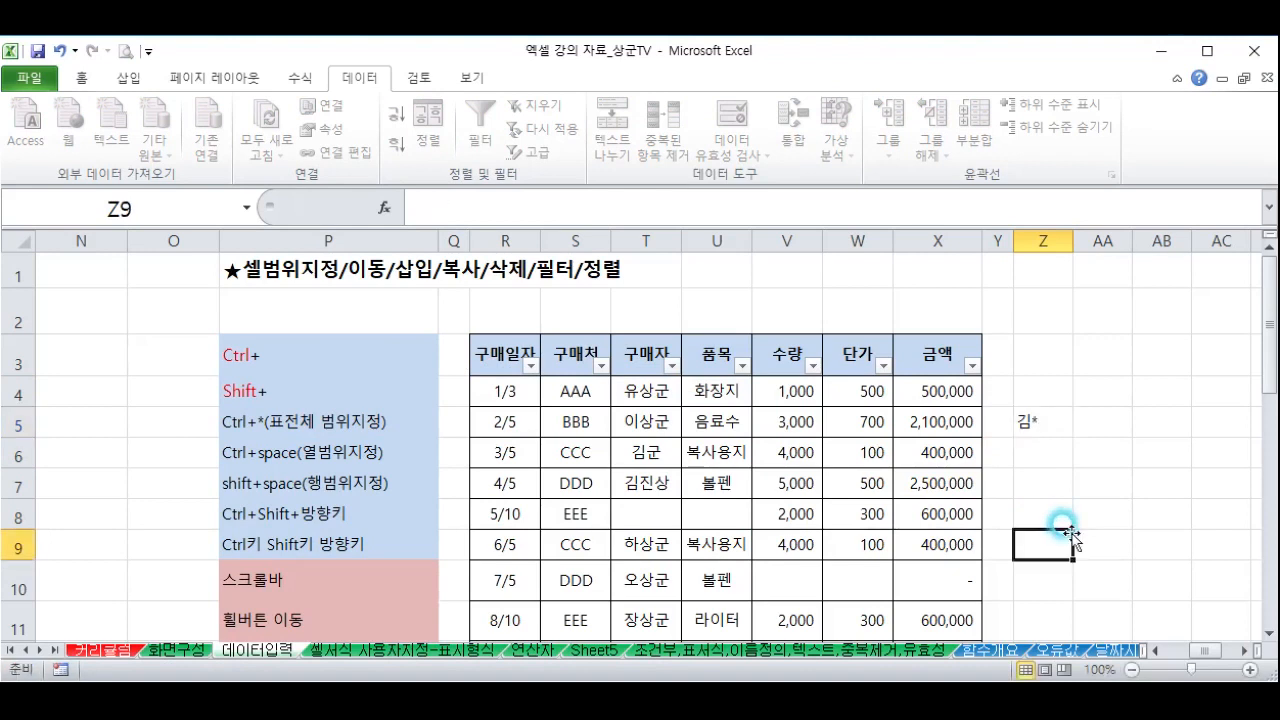
Copy the pattern 김* from cell Z5 and filter the 구매자 column by it
click(1036, 424)
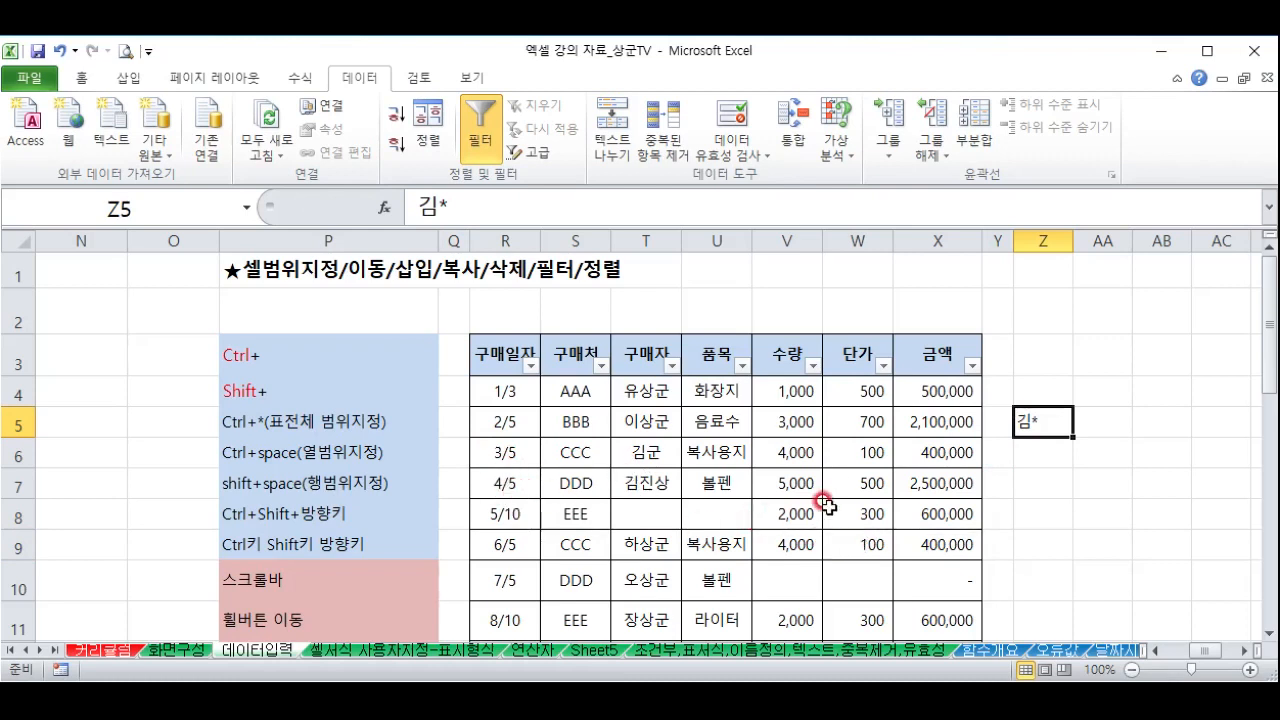
double_click(1030, 421)
drag(1035, 421, 970, 402)
key(ctrl+c)
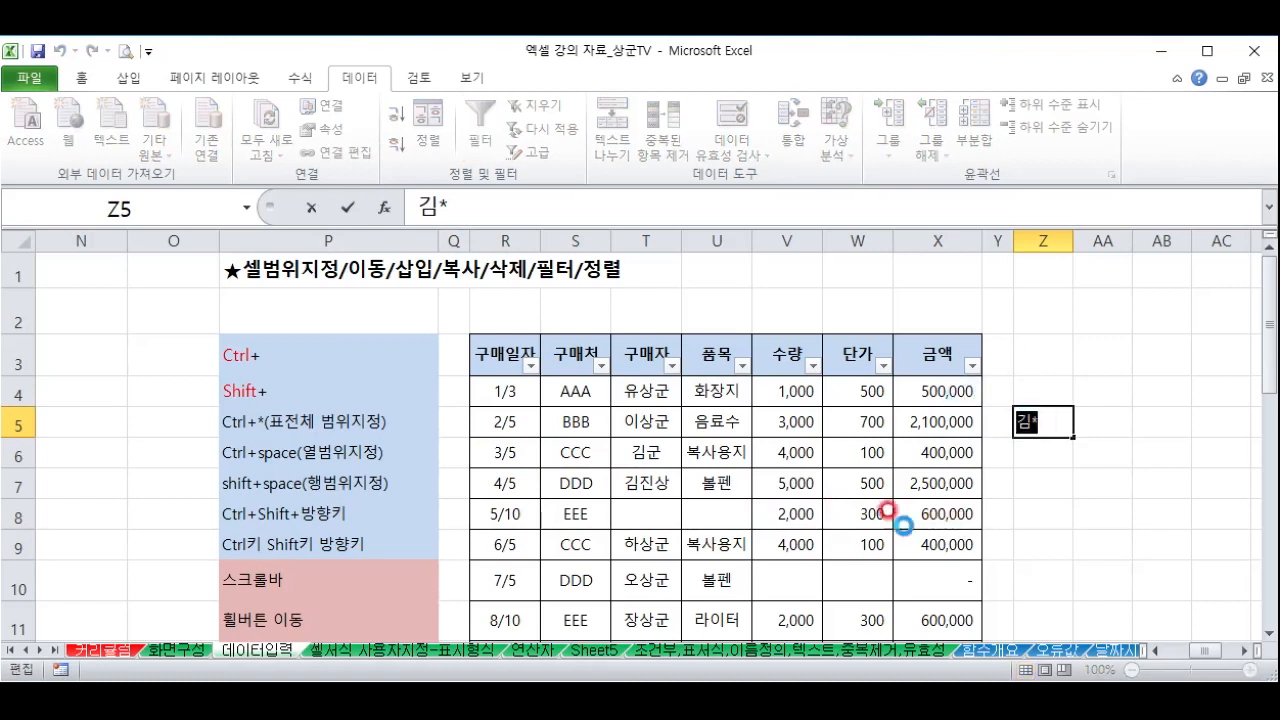
click(667, 365)
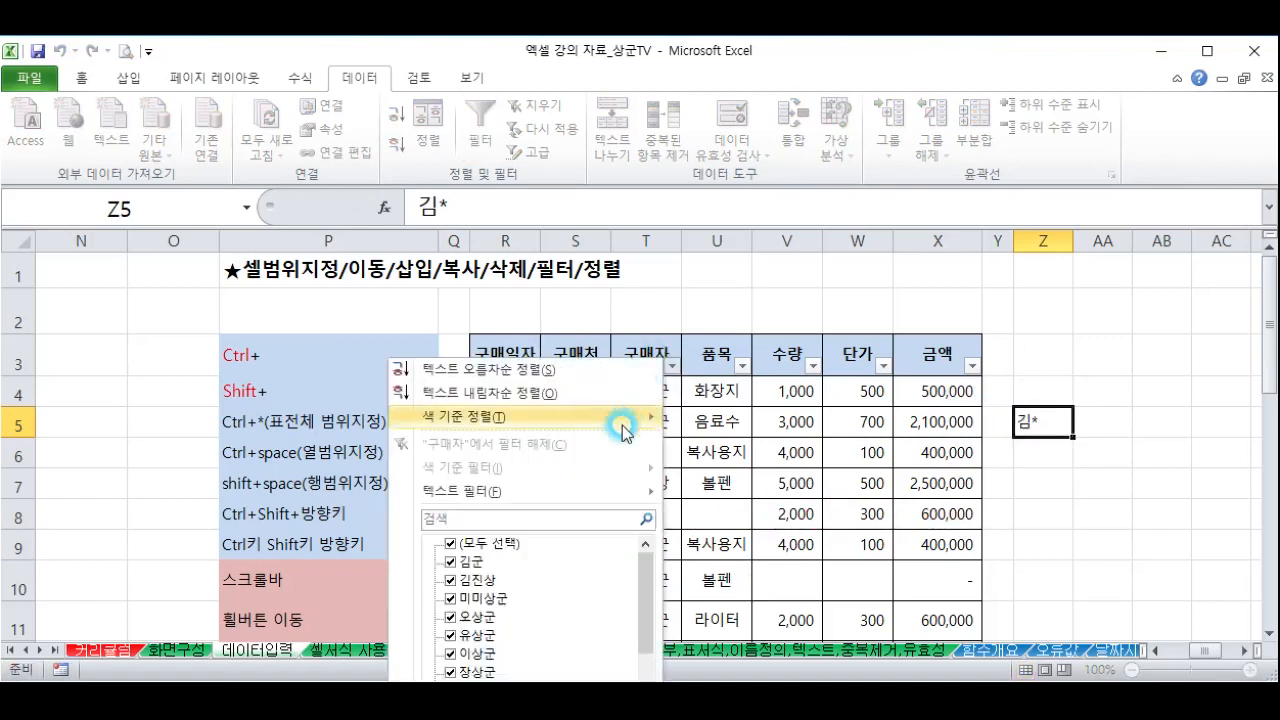
key(ctrl+v)
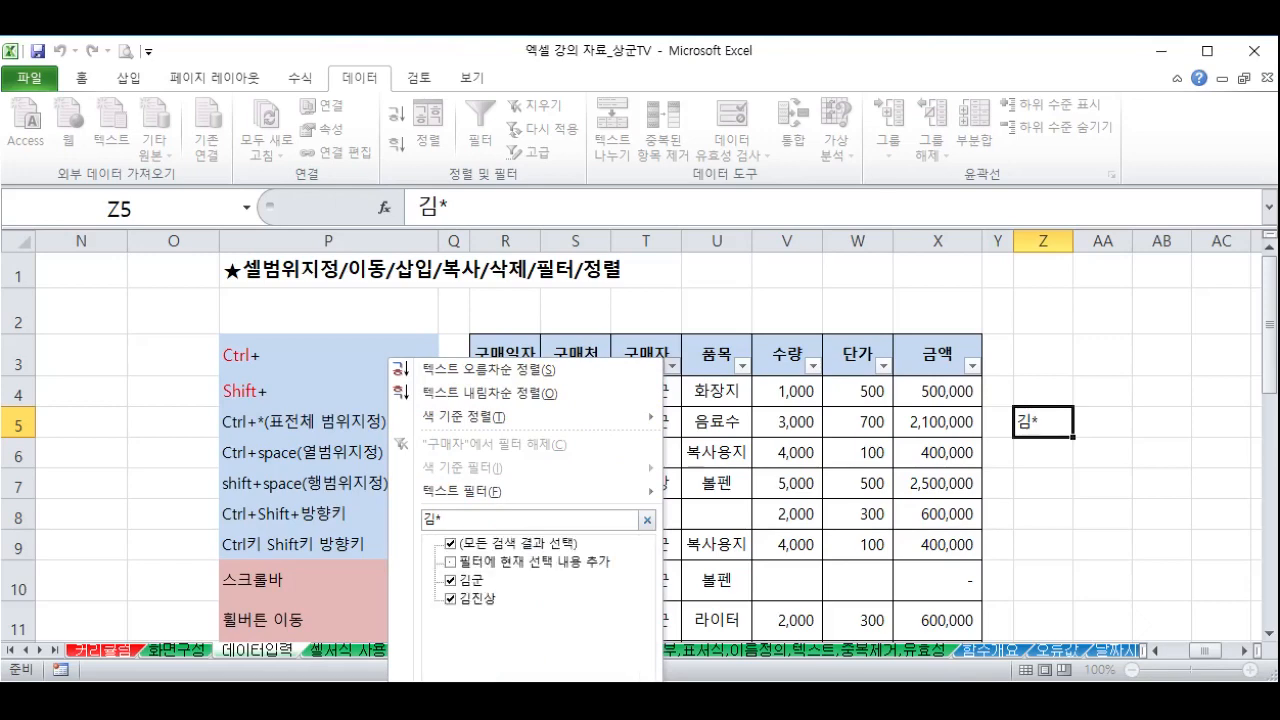
key(Return)
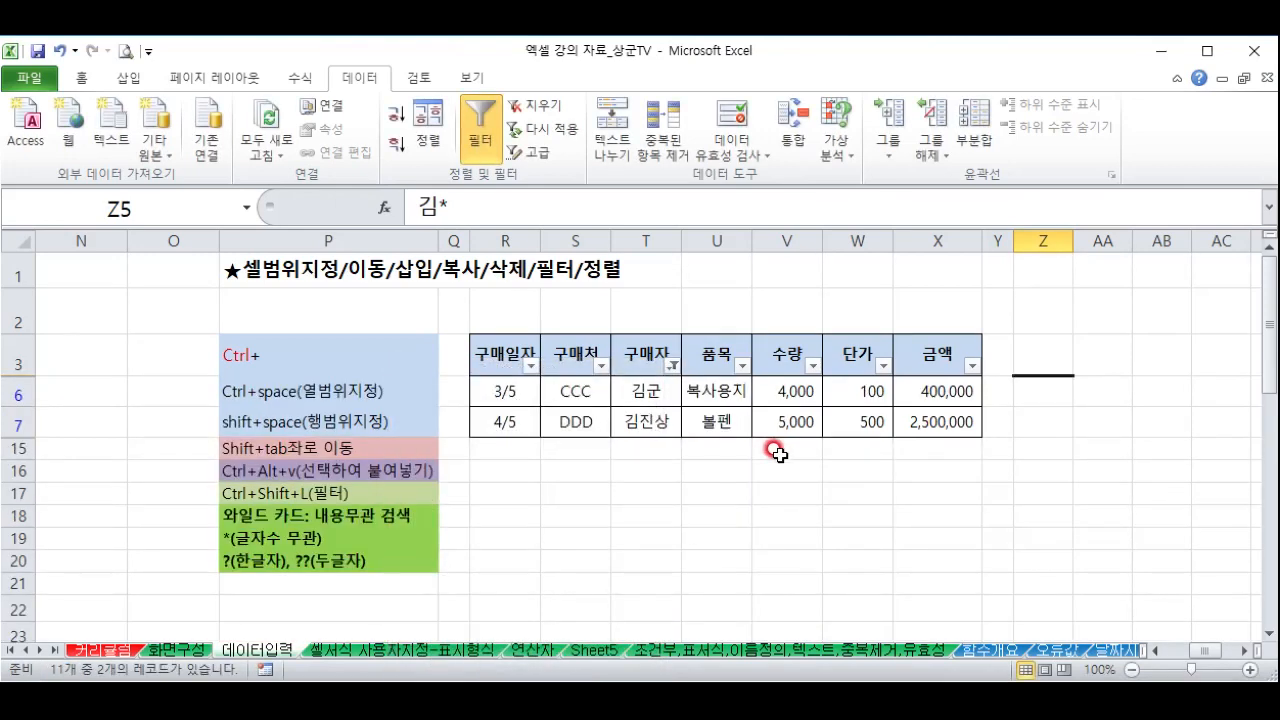
Undo the 김* filter on the 구매자 column and select cell Z5
key(ctrl+z)
click(690, 488)
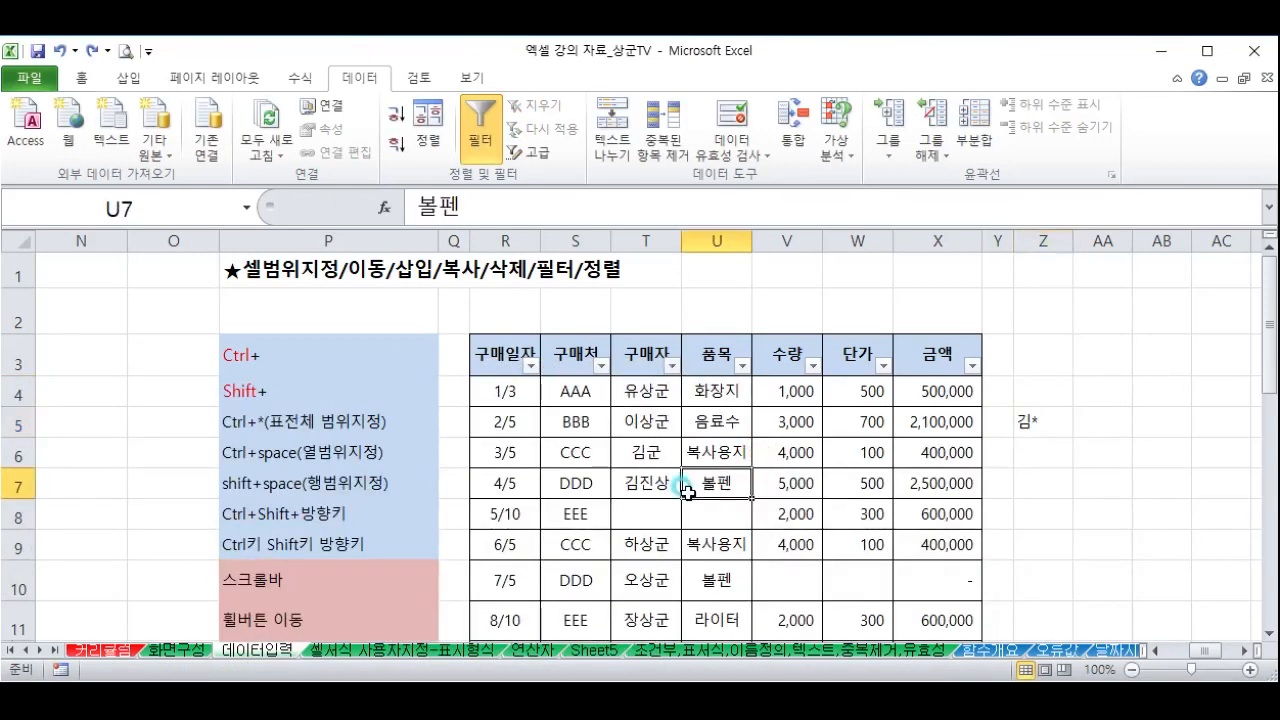
click(1035, 422)
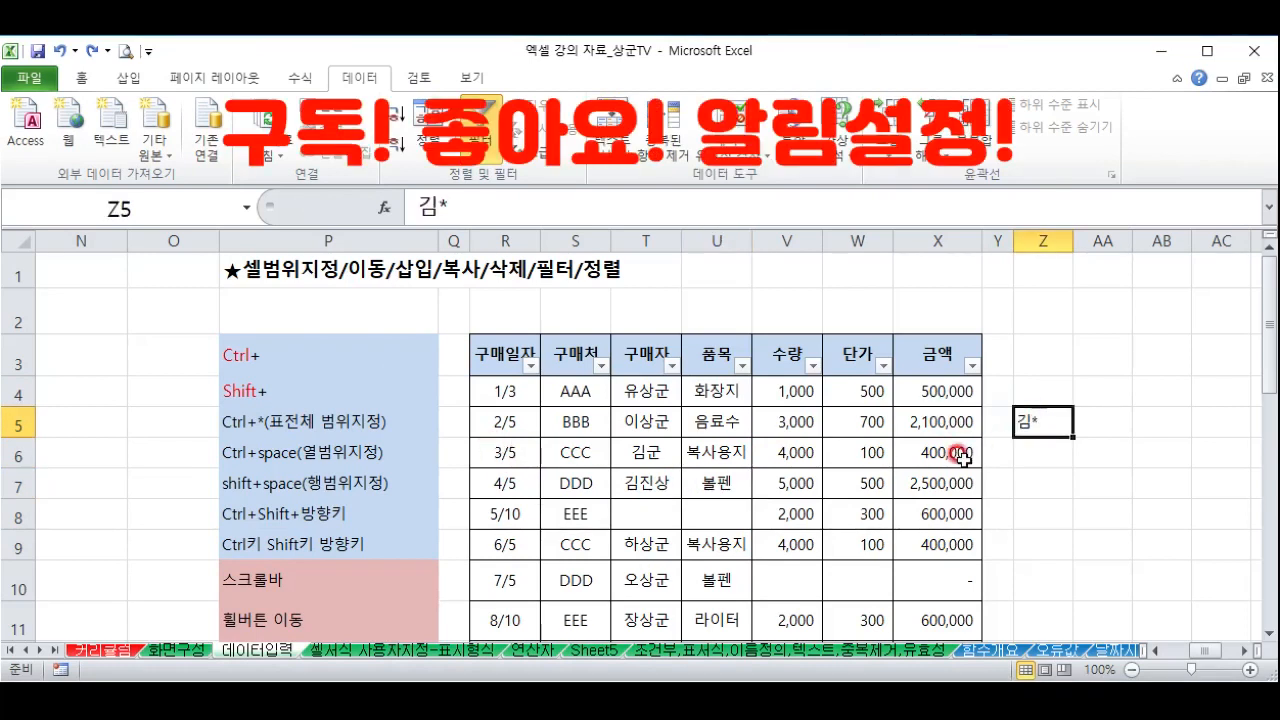